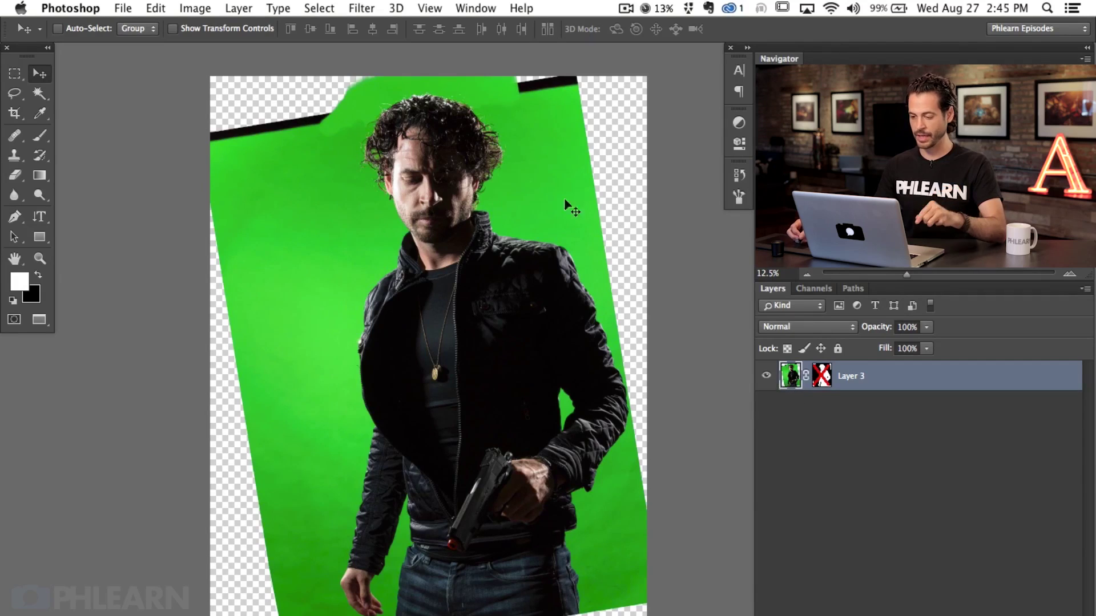
- Start a Color Range selection from sampled colors on the green backdrop and add the darker green beside the subject's lowered hand
click(318, 8)
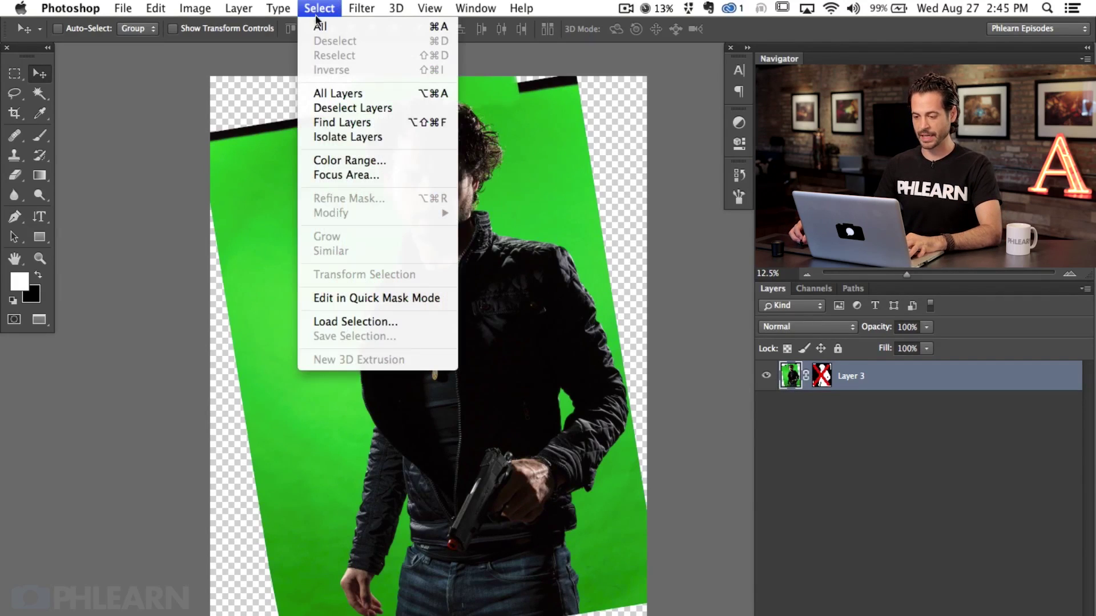
click(345, 160)
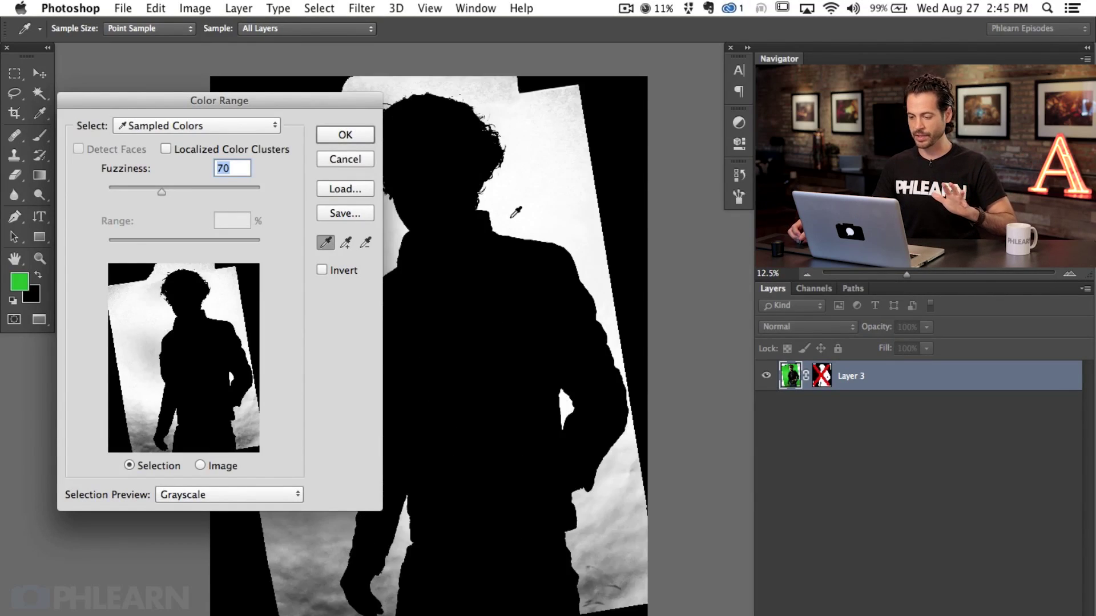
drag(514, 215, 590, 284)
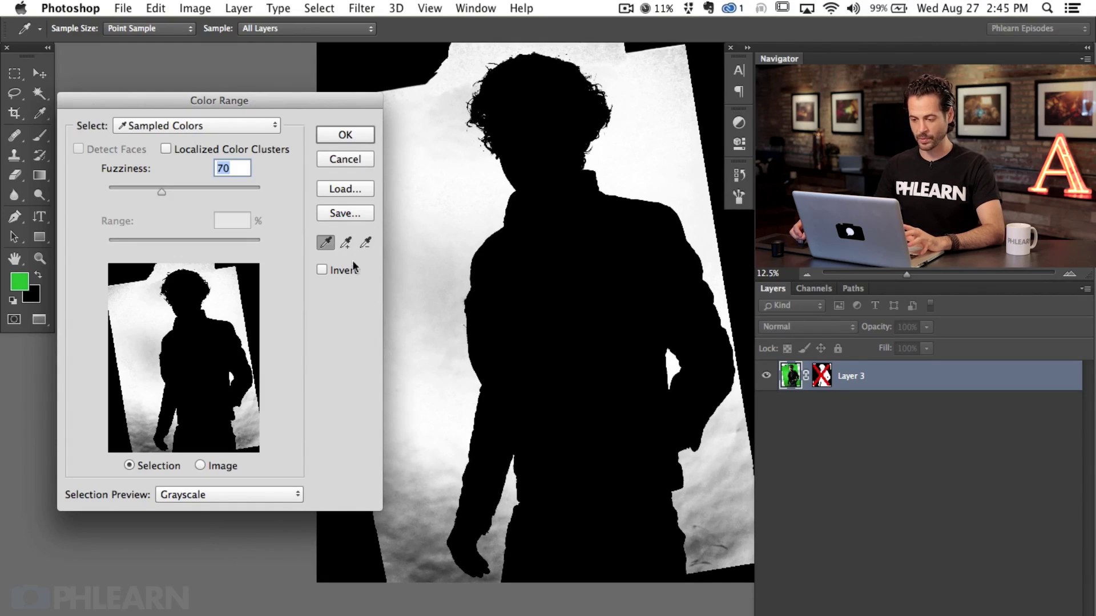
click(346, 245)
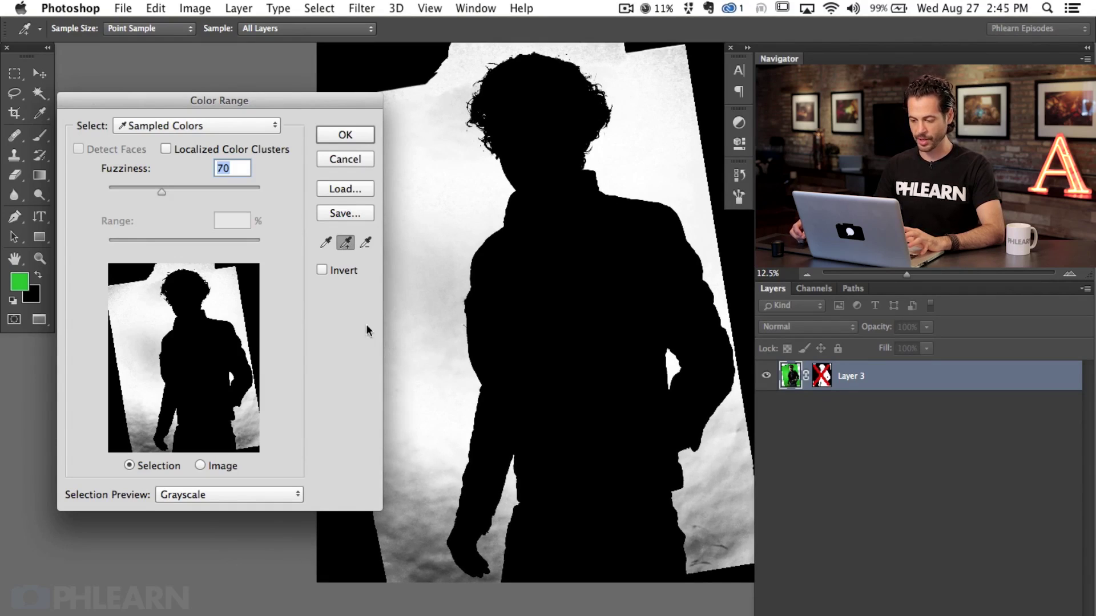
click(425, 543)
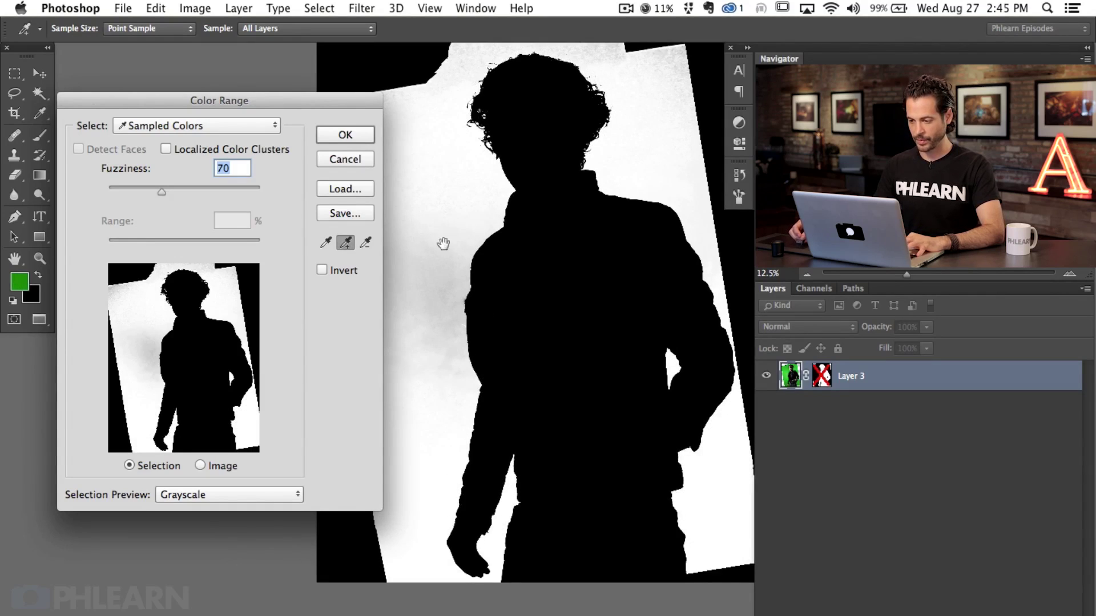
- Add the green shade beside the subject's shoulder, set the Color Range fuzziness to 37, and create the selection
scroll(463, 211, up, 3)
drag(161, 190, 139, 189)
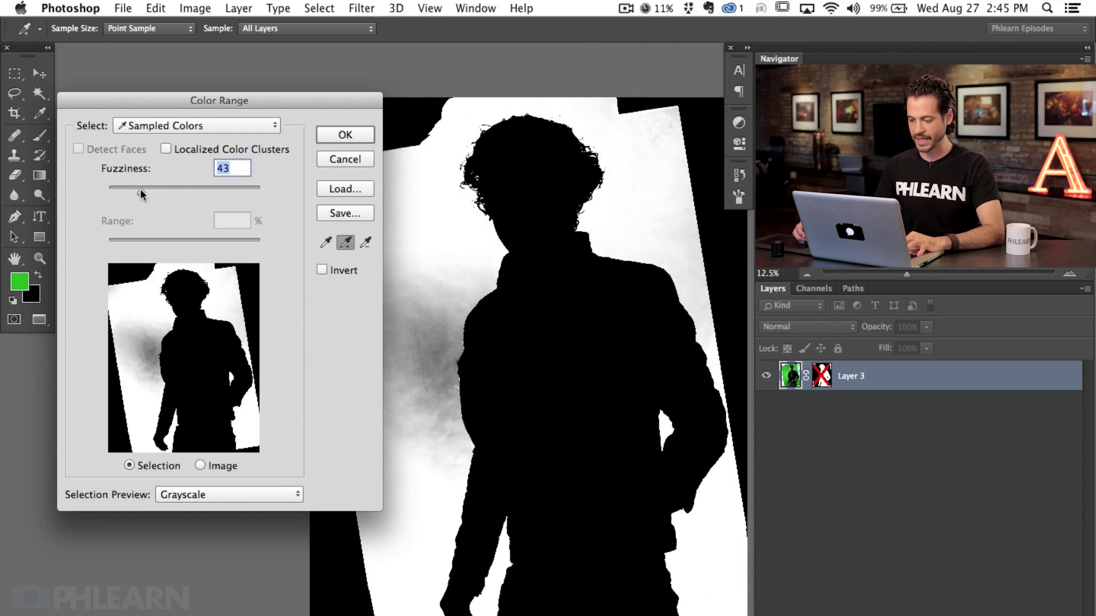
click(432, 351)
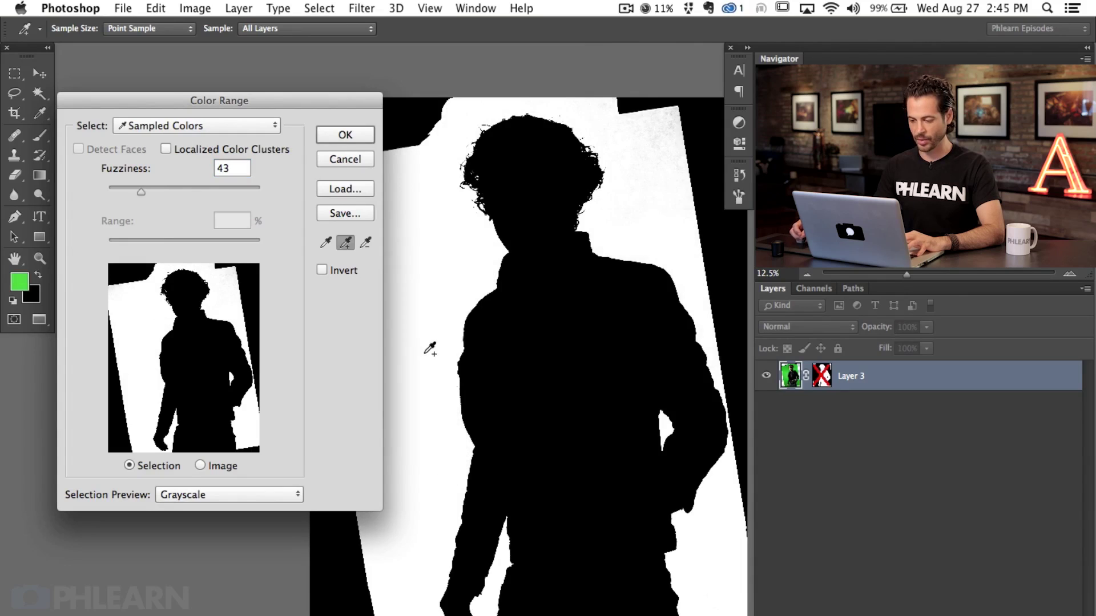
mouse_move(126, 193)
mouse_down()
mouse_move(115, 190)
mouse_move(137, 190)
mouse_up()
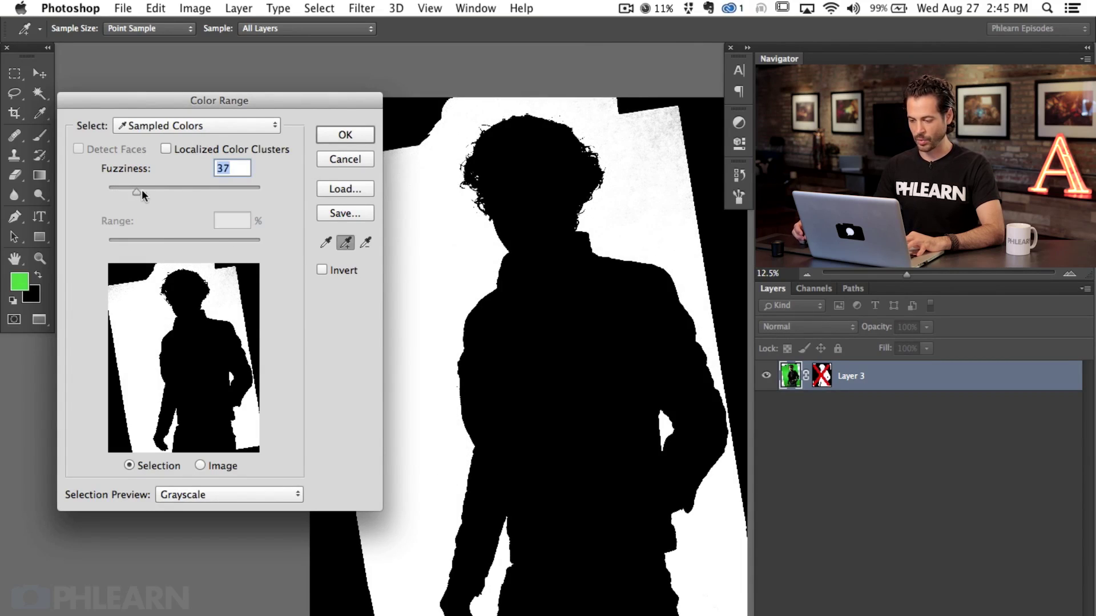
drag(581, 340, 546, 327)
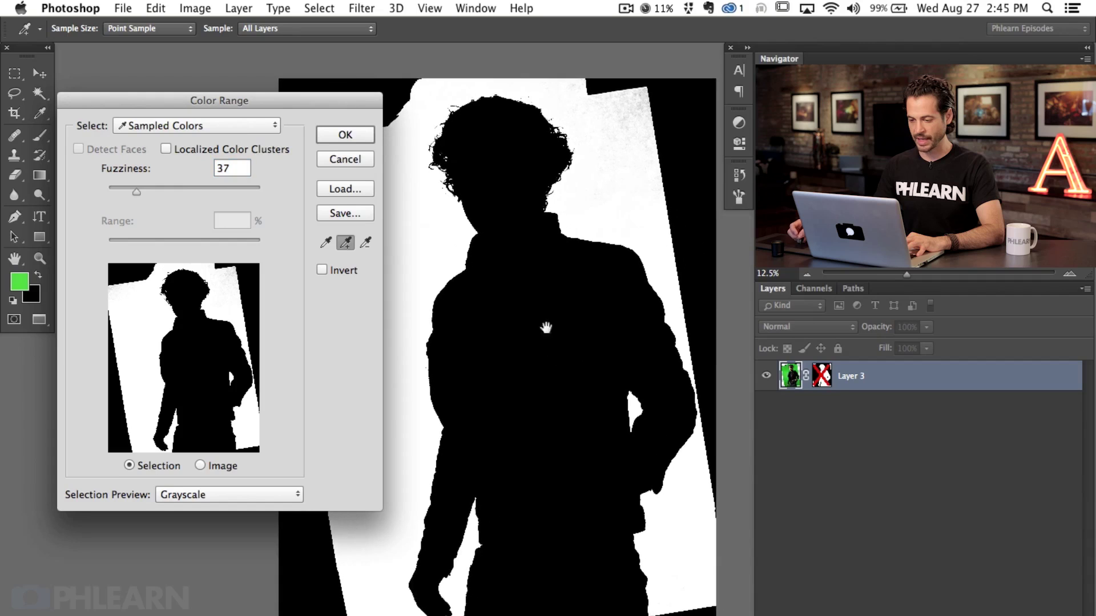
click(355, 137)
key(v)
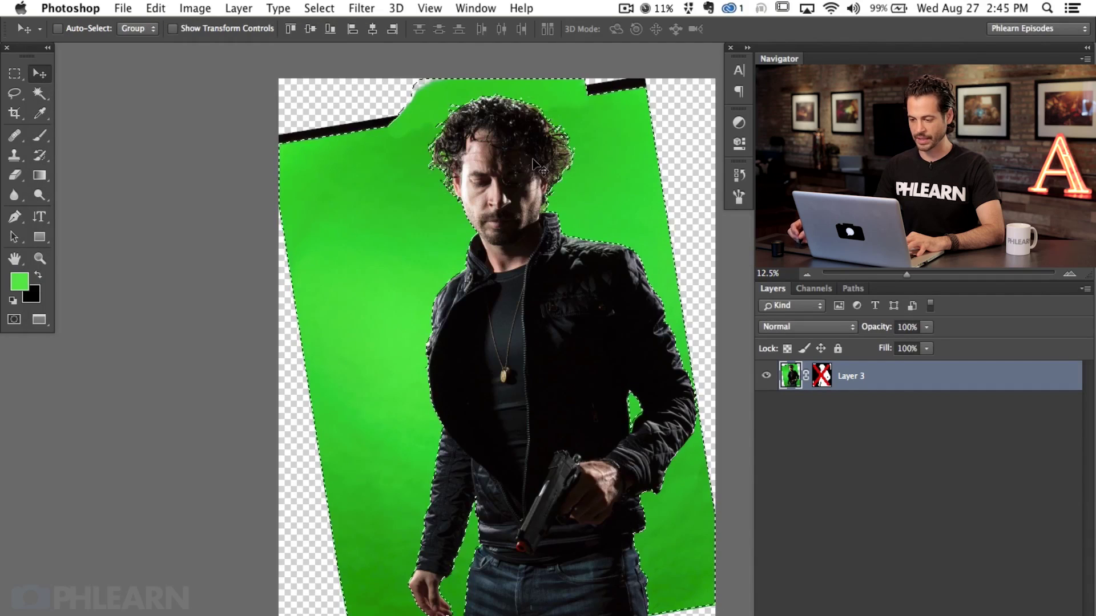
- Deselect the green backdrop and enable the existing mask on Layer 3 to cut out the subject
drag(600, 395, 538, 411)
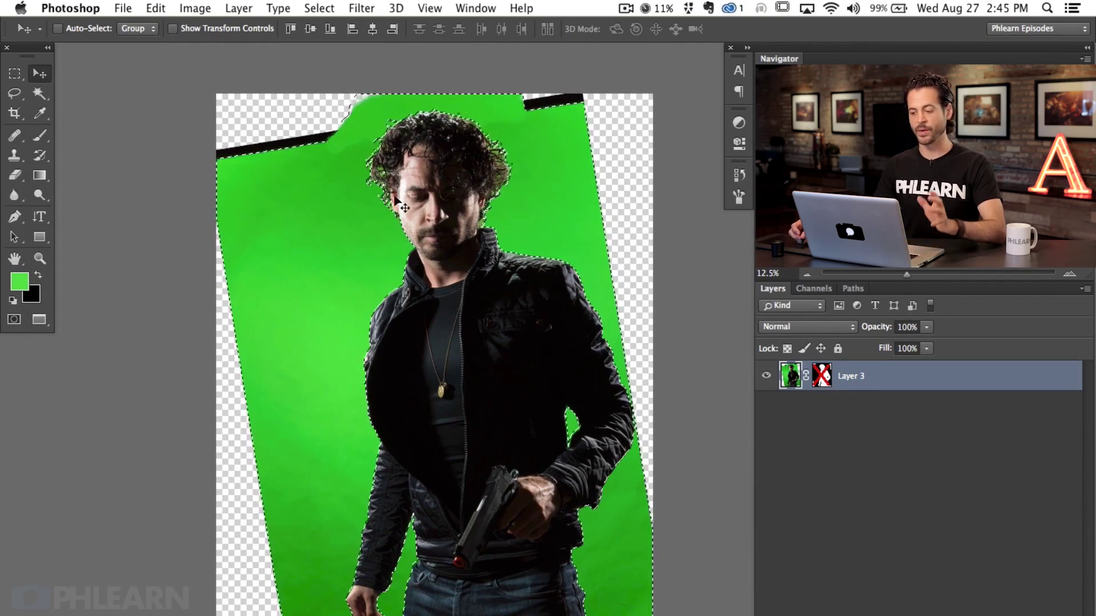
key(super+d)
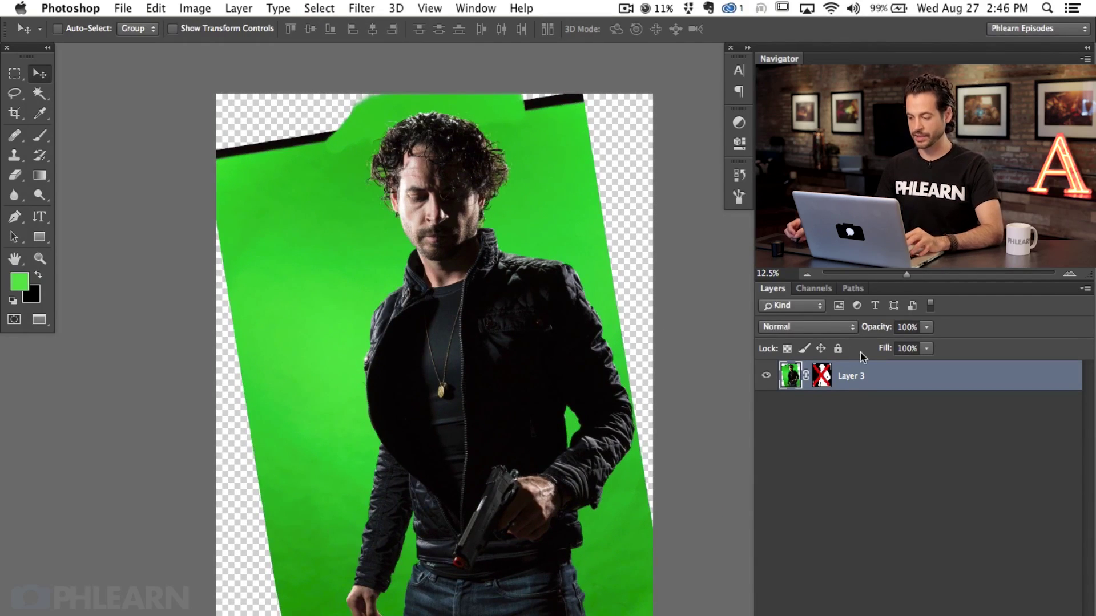
shift+click(821, 376)
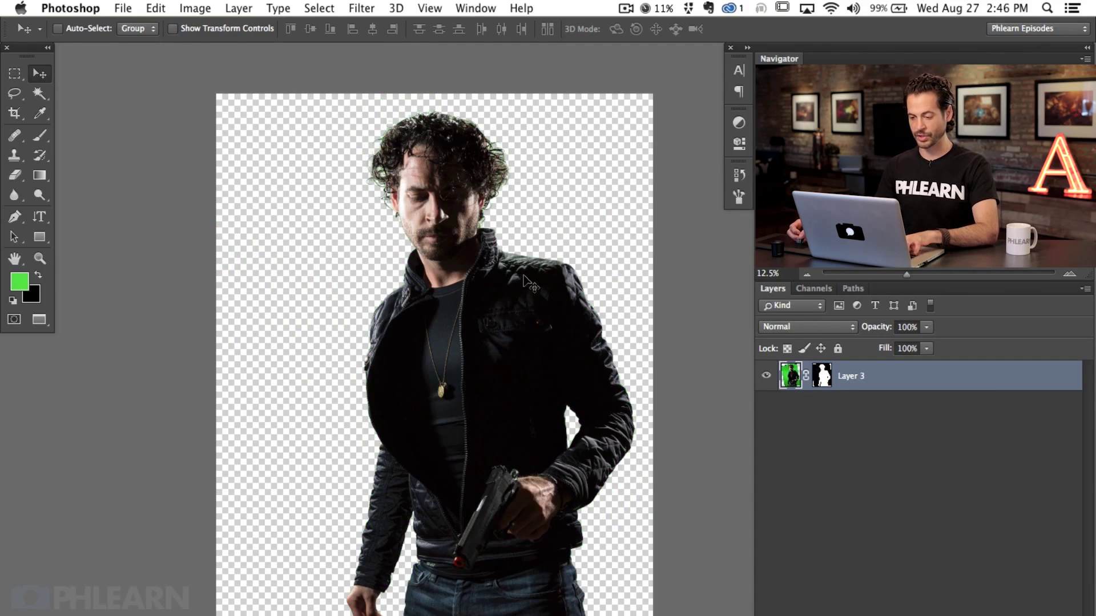
- Show Subject.tif and Background.tif in separate windows and copy the masked subject layer into Background.tif
key(shift+f)
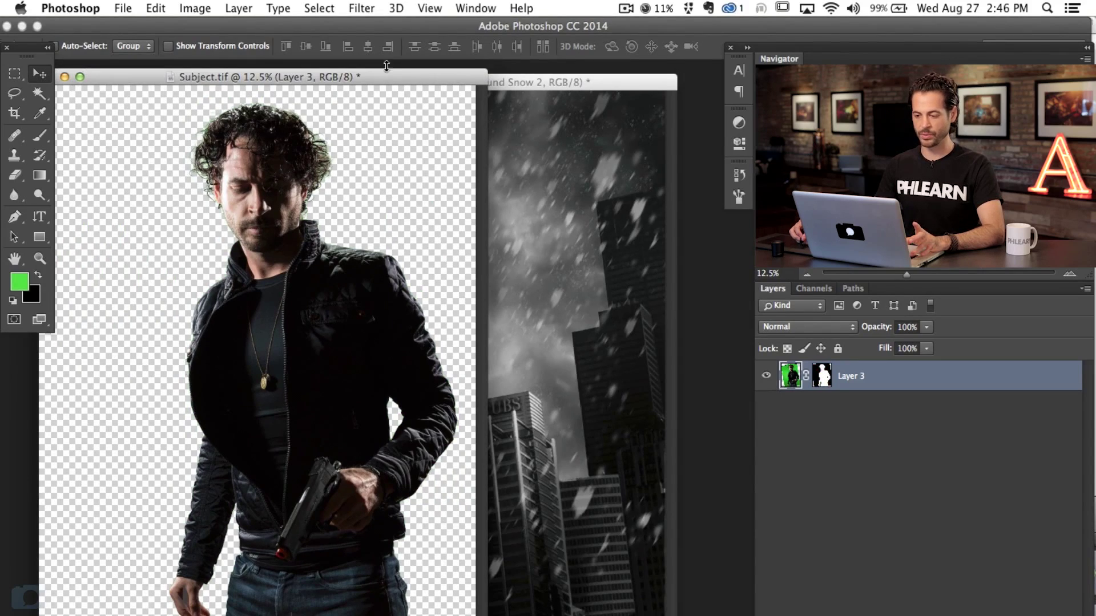
click(583, 88)
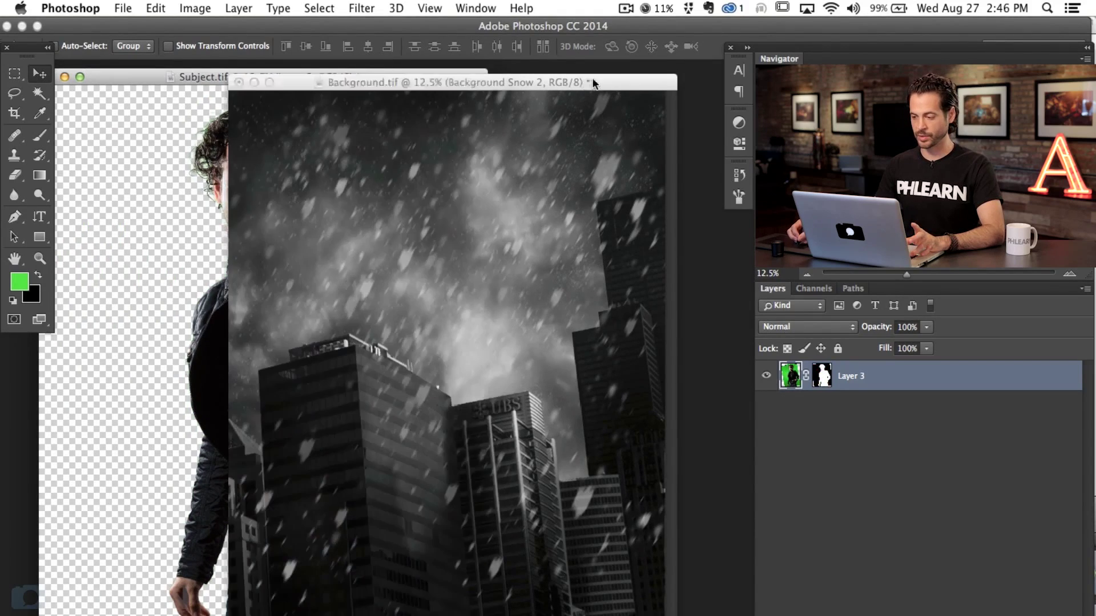
click(438, 76)
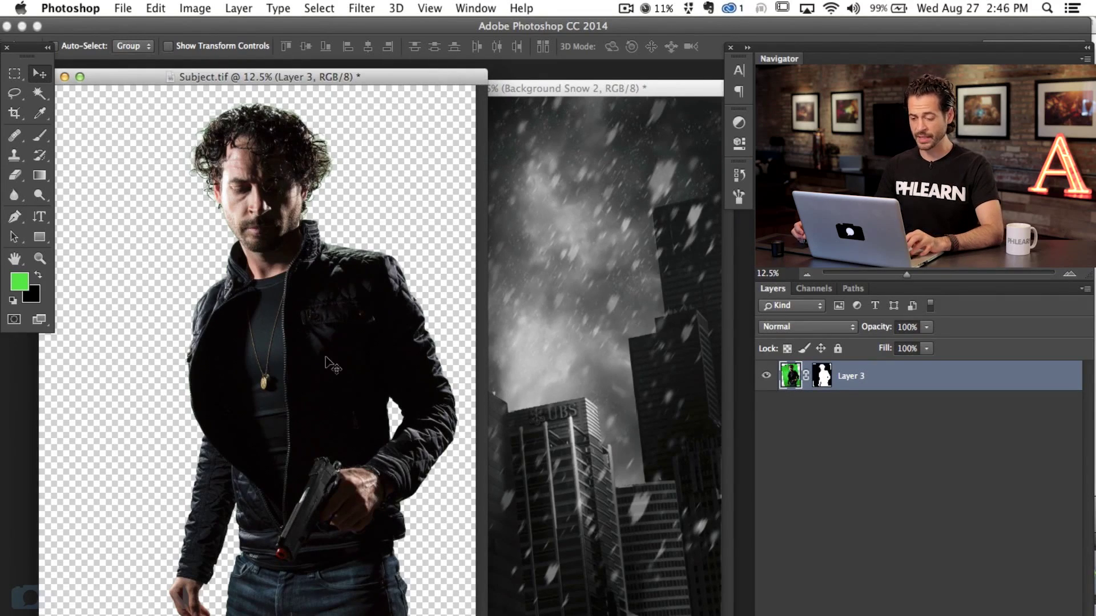
drag(399, 374, 642, 395)
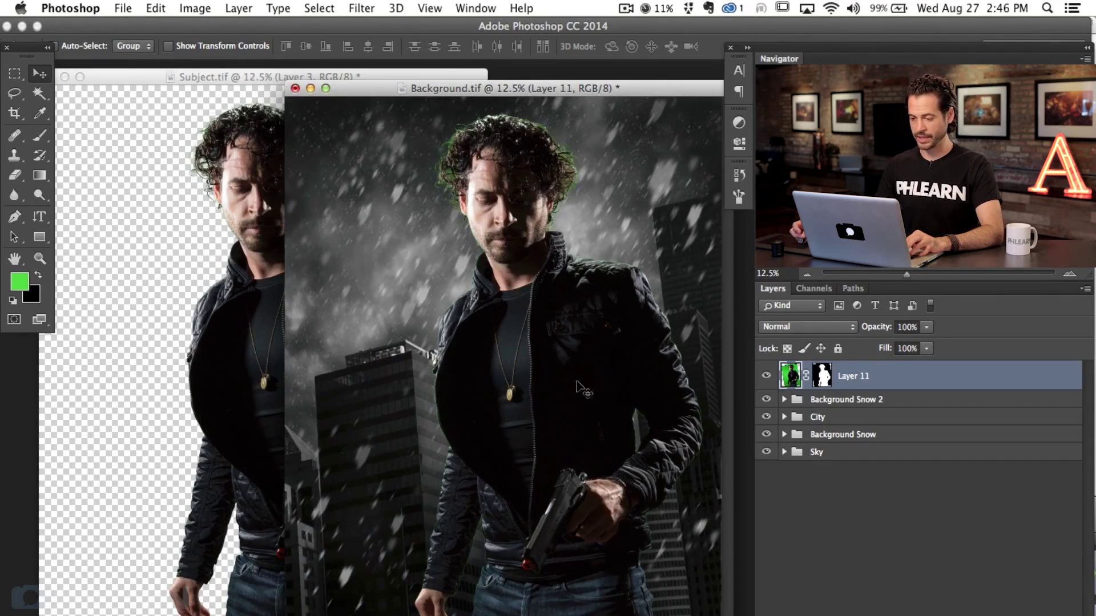
- Close Subject.tif and display Background.tif in full-screen mode
click(246, 77)
drag(119, 77, 139, 76)
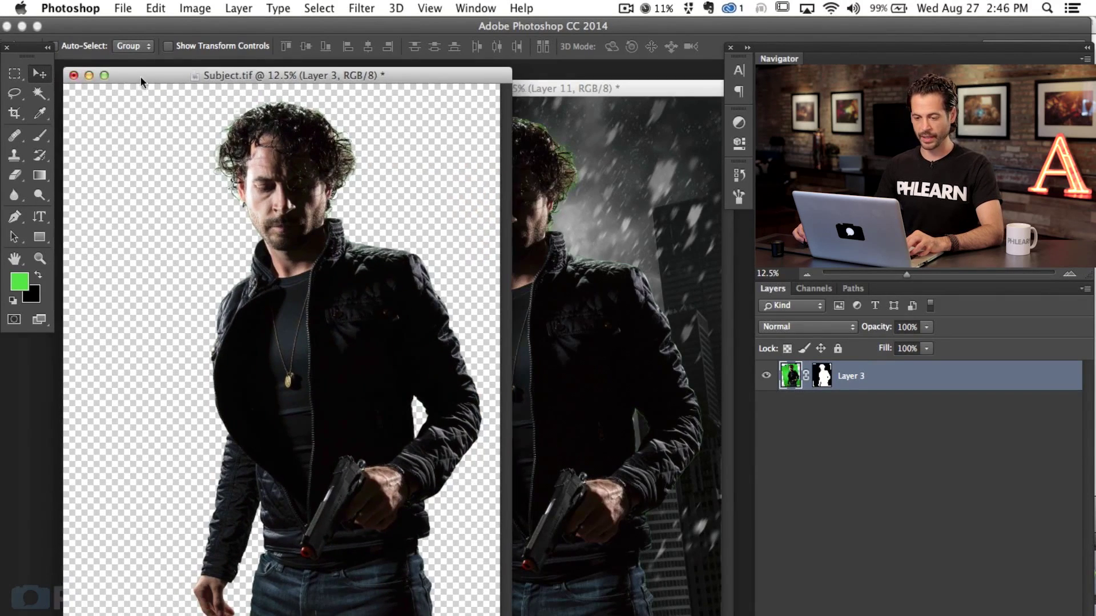
click(72, 74)
click(469, 249)
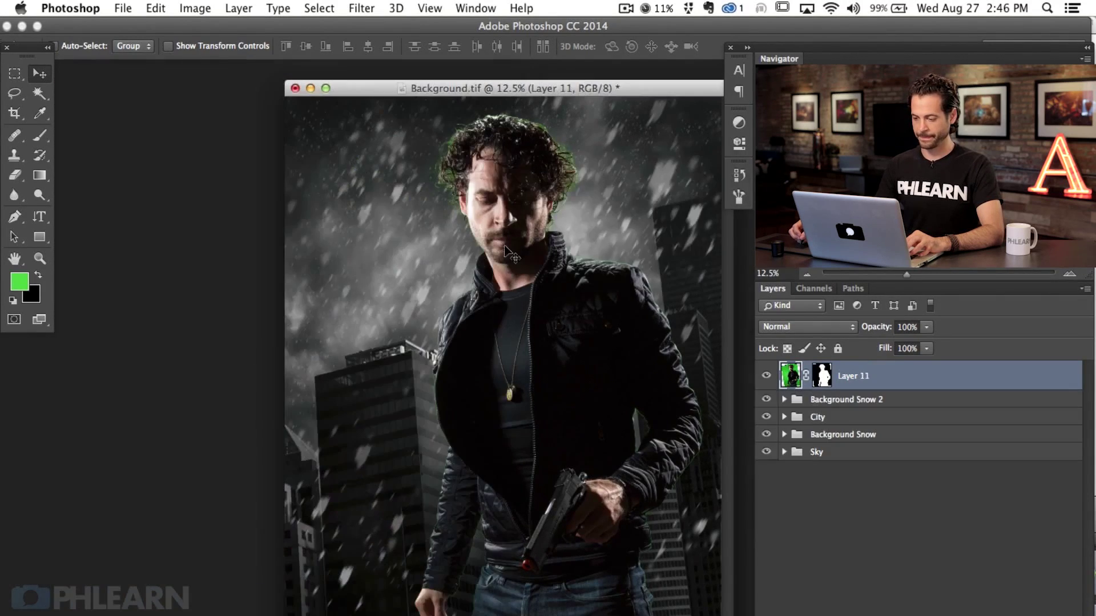
key(f)
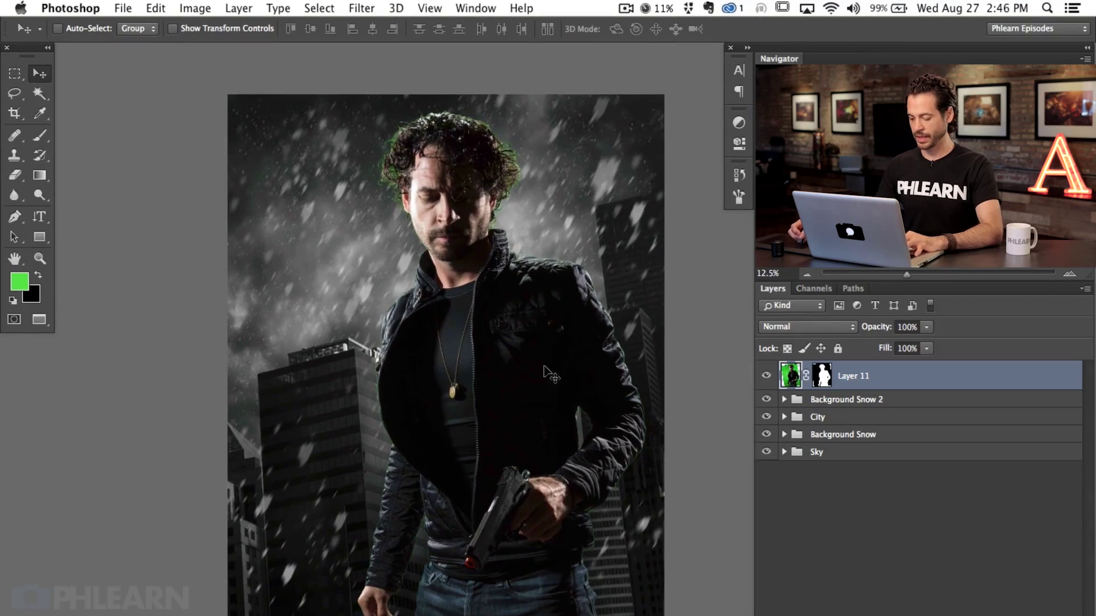
- Put Layer 11 in a new group and name the group Subject
key(super+g)
double_click(828, 370)
text(Su)
key(Return)
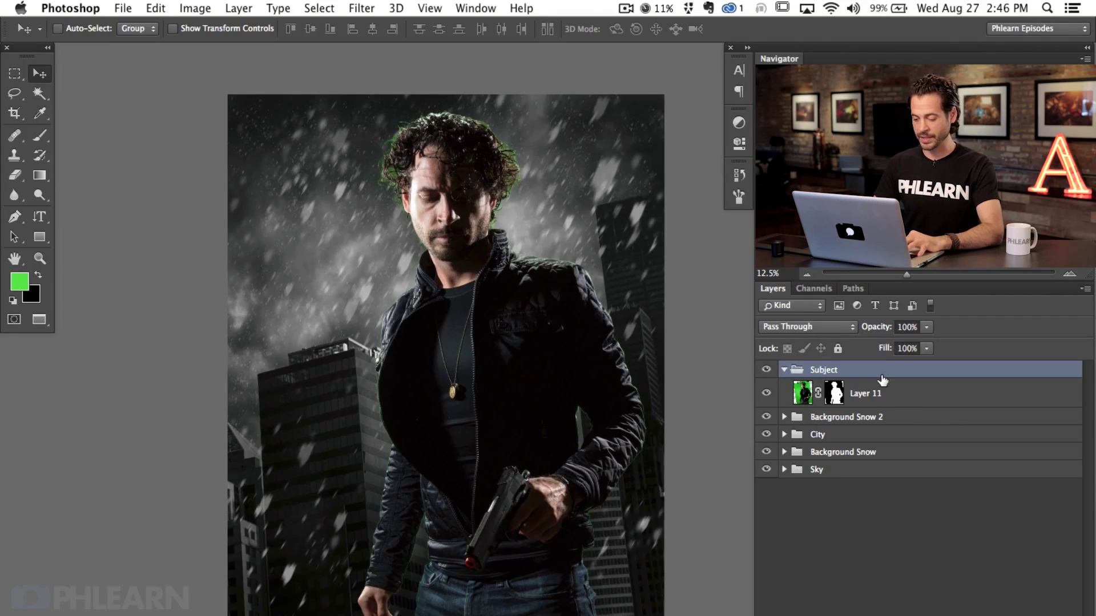
- Add a Hue/Saturation adjustment layer above Layer 11 and clip it to that layer
key(super+0)
key(super+equal)
key(super+equal)
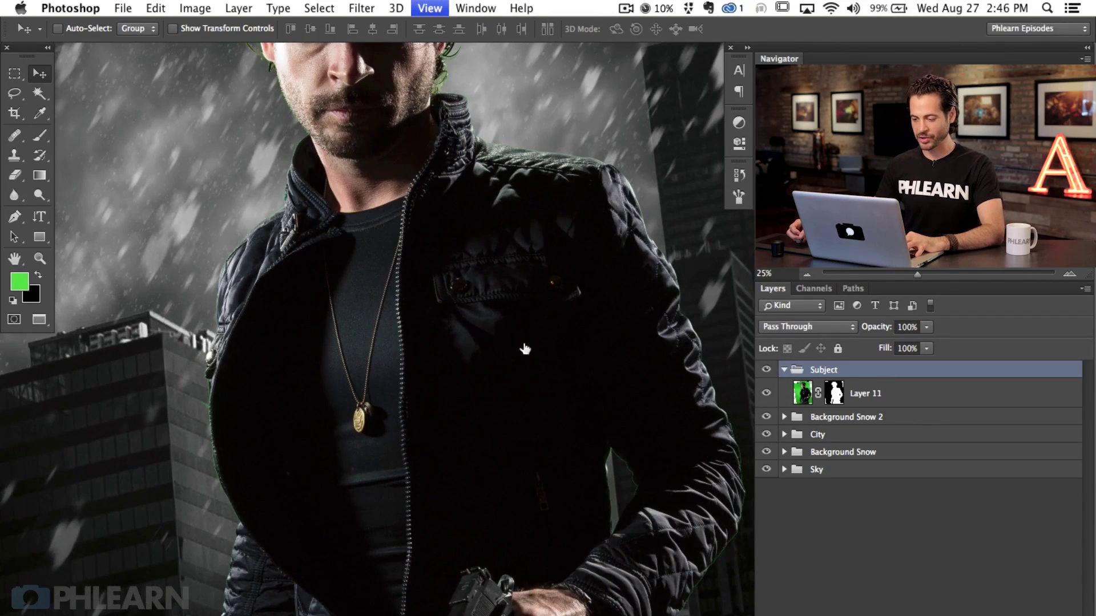
key(super+equal)
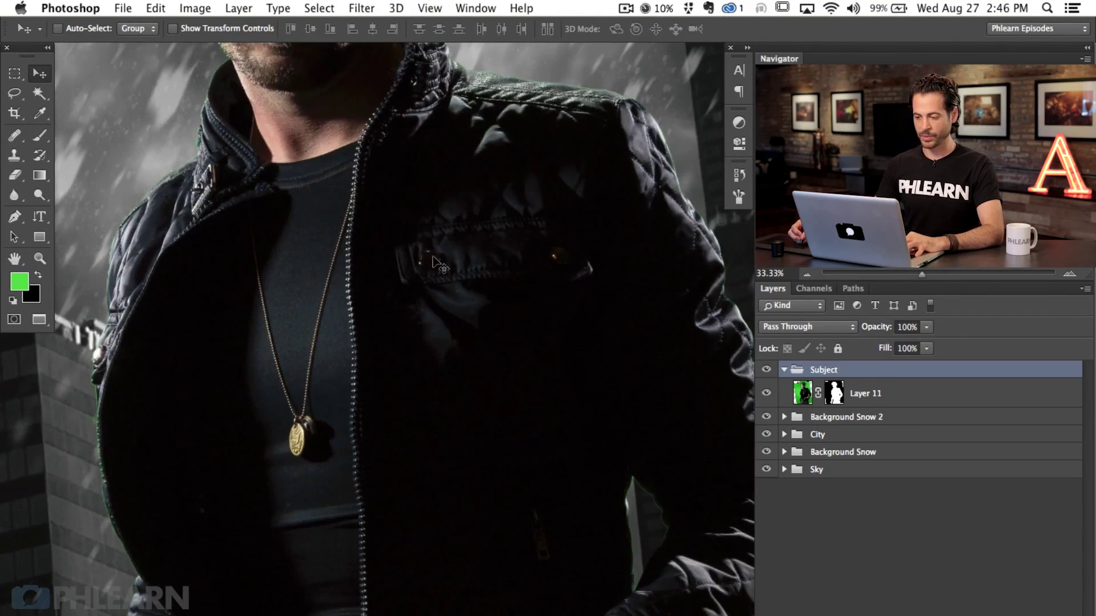
drag(466, 292, 466, 404)
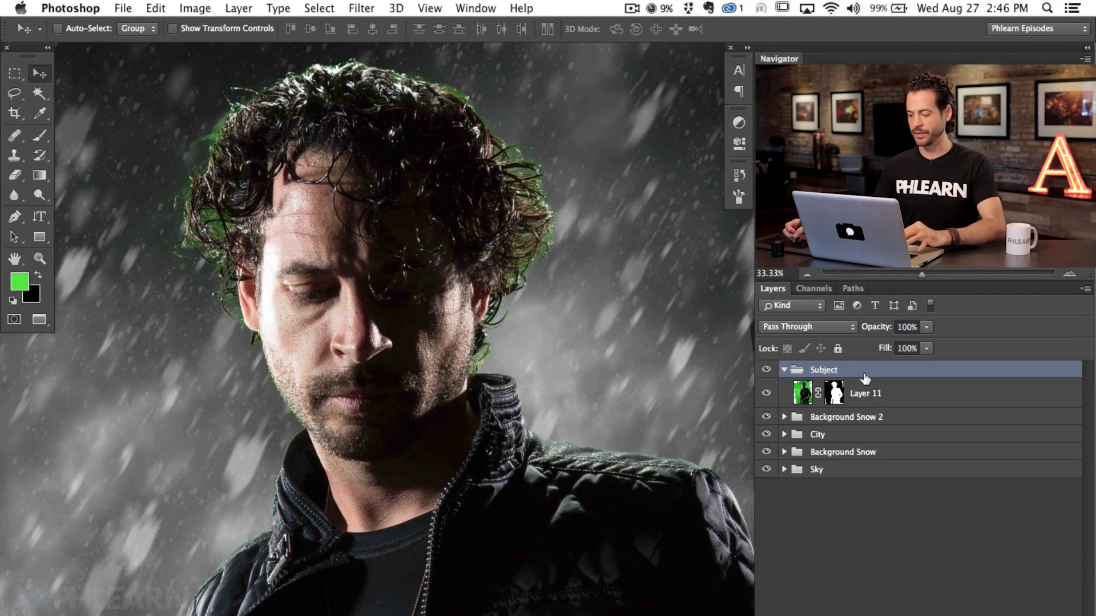
click(911, 401)
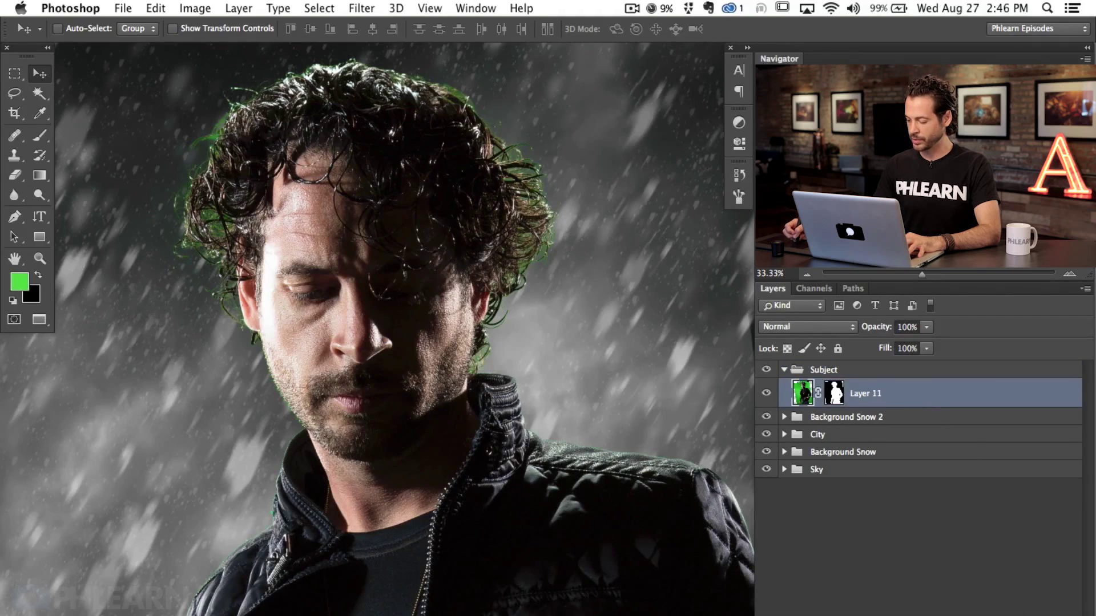
click(1018, 615)
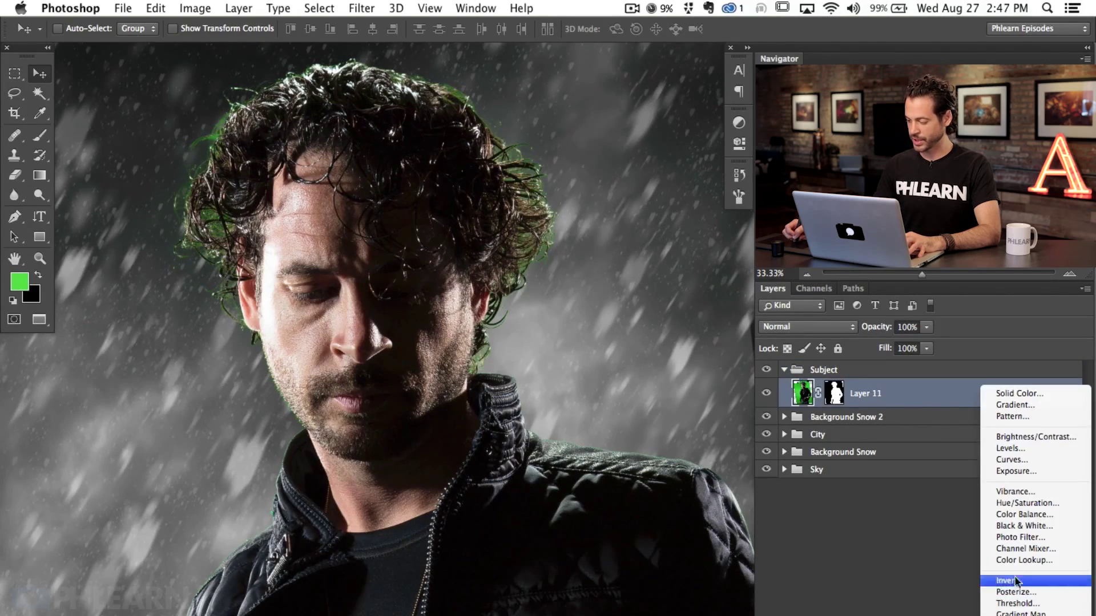
click(1032, 502)
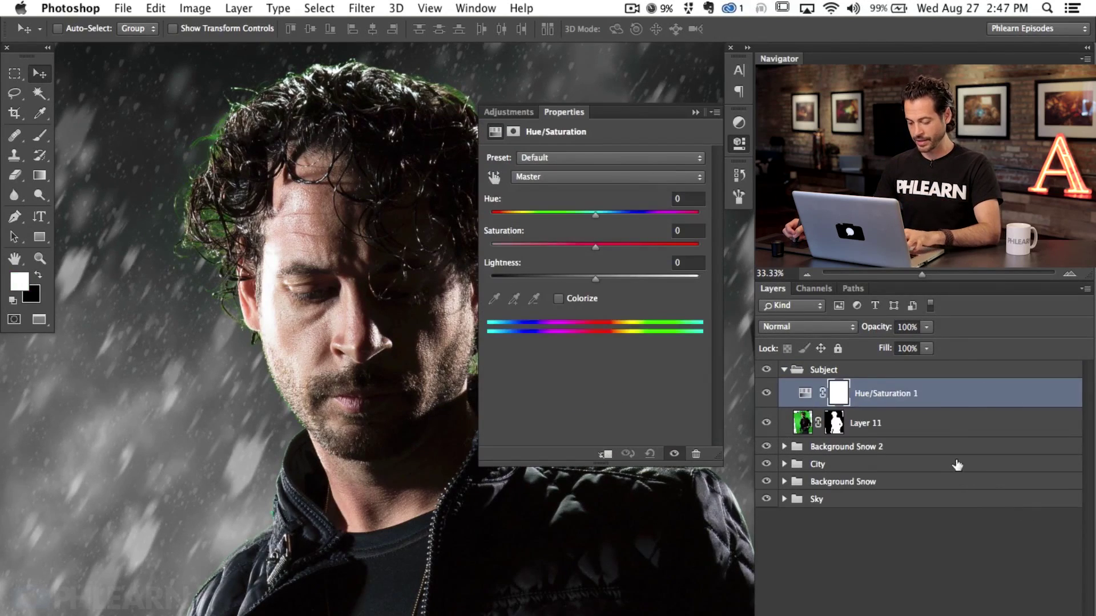
key(super+alt+g)
- Try extreme Master hue shifts, reset the hue to 0, and undo a test of the Master saturation
drag(502, 513, 419, 521)
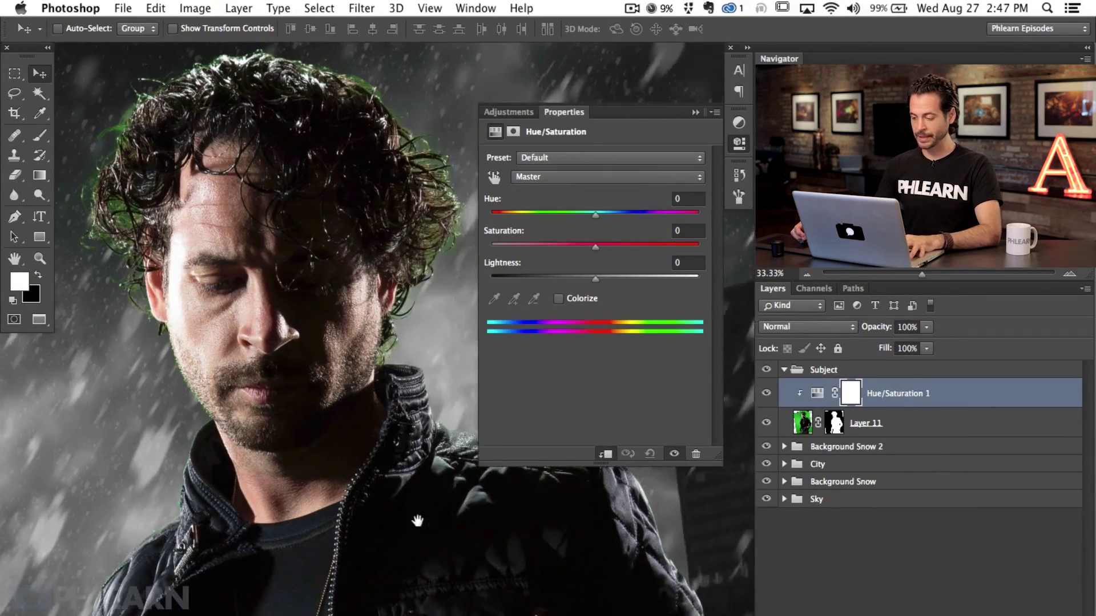
drag(595, 215, 692, 218)
drag(521, 216, 704, 223)
key(super+z)
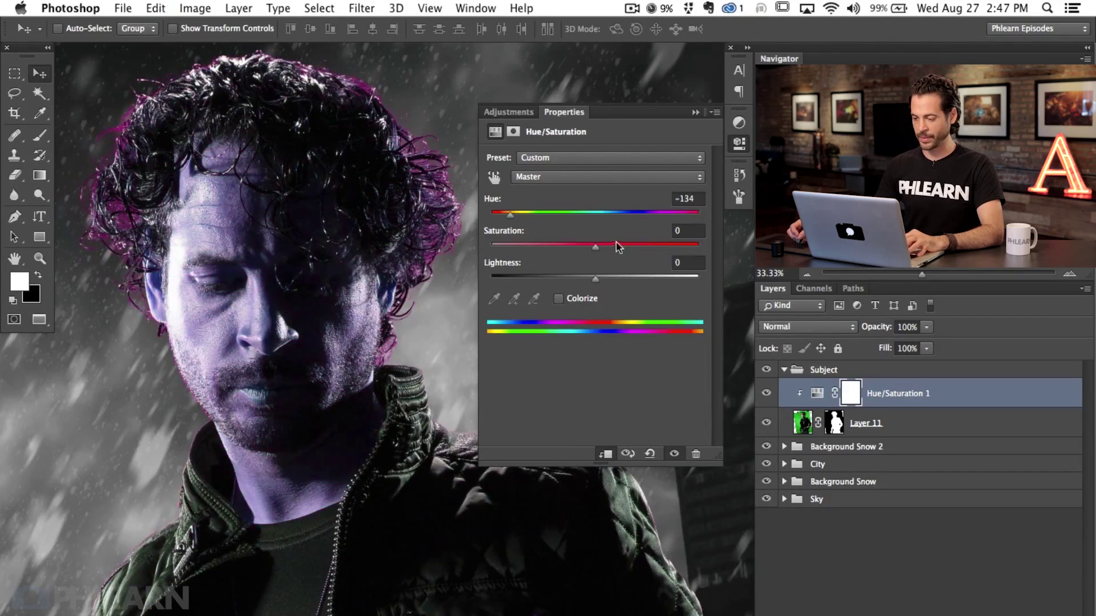
key(super+z)
key(super+z)
key(super+z)
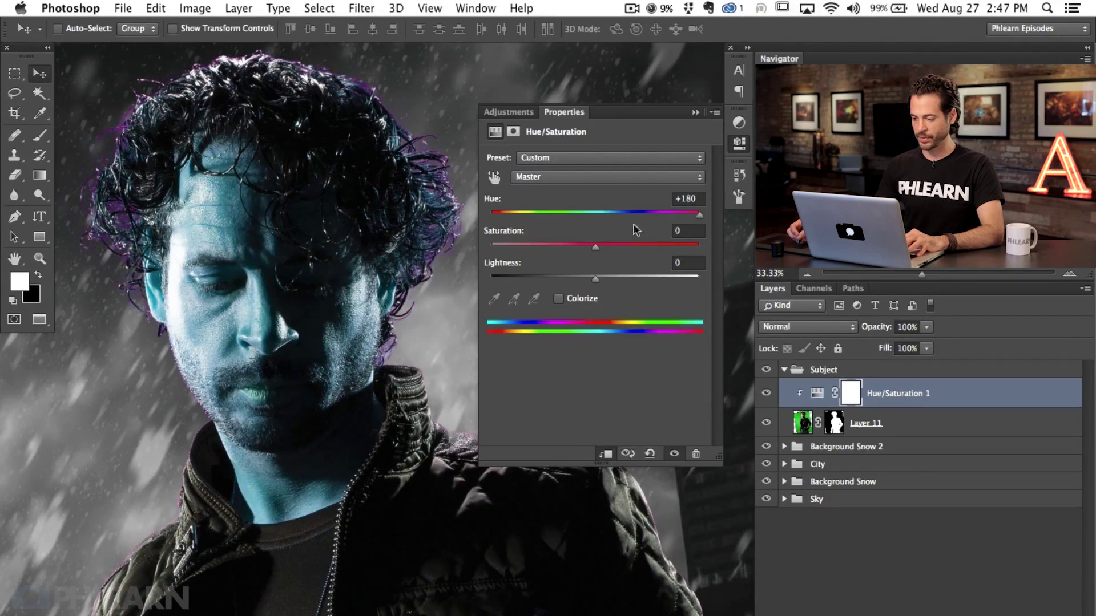
click(700, 199)
text(0)
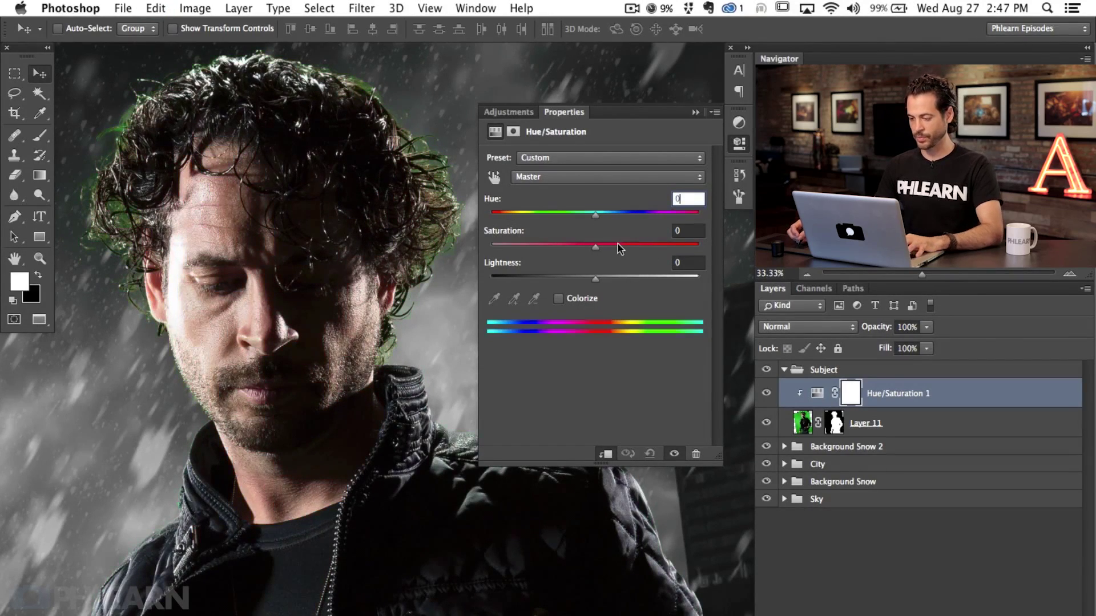
drag(690, 250, 693, 255)
key(super+z)
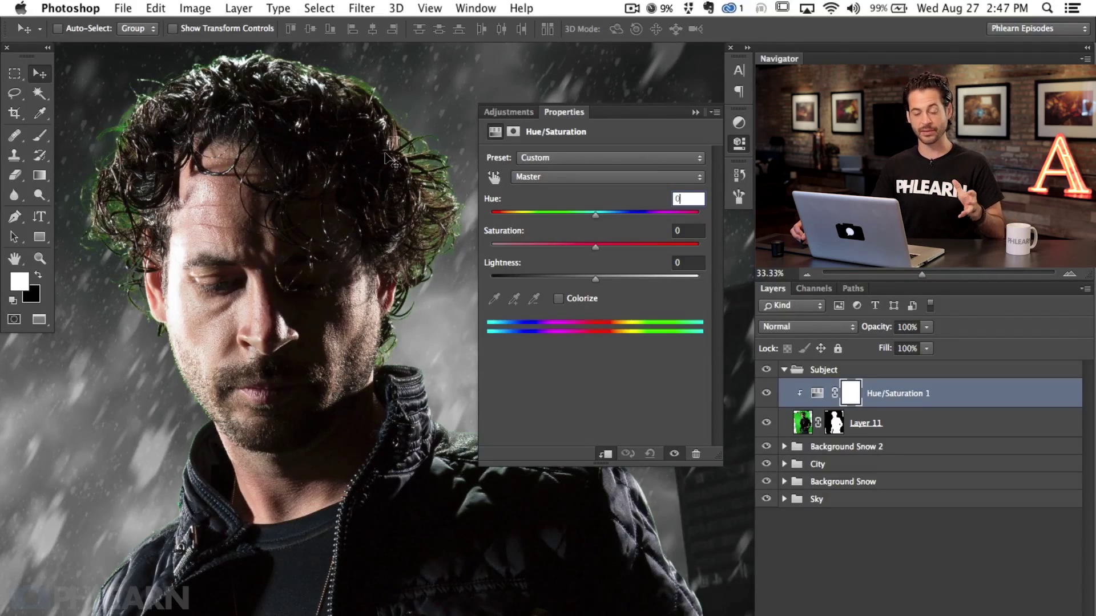
- Limit the Hue/Saturation adjustment to Greens and set its saturation to +100
click(538, 178)
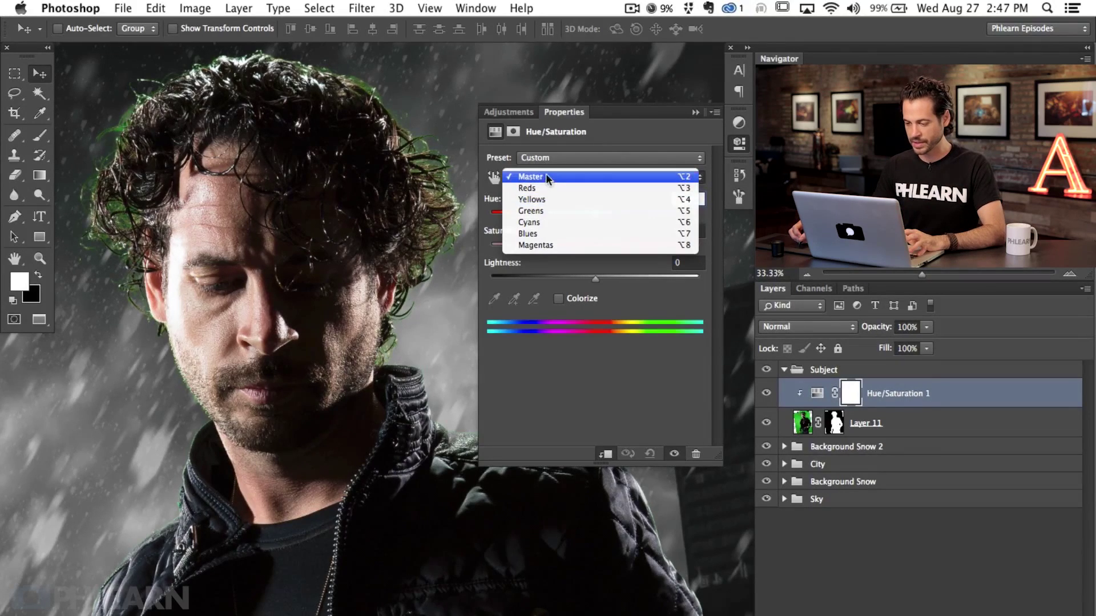
click(583, 209)
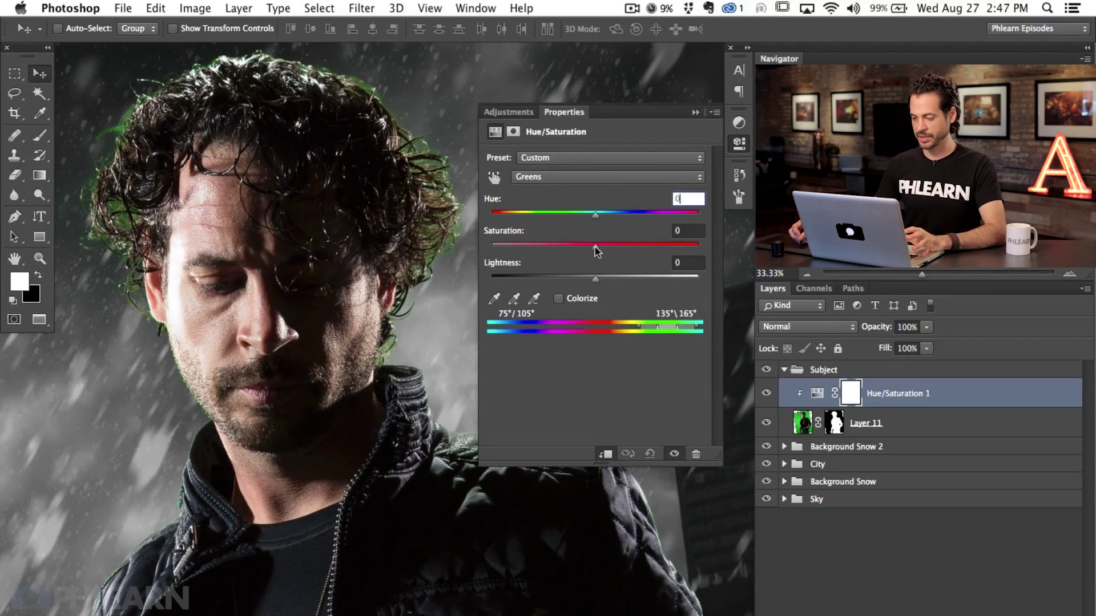
drag(624, 249, 713, 245)
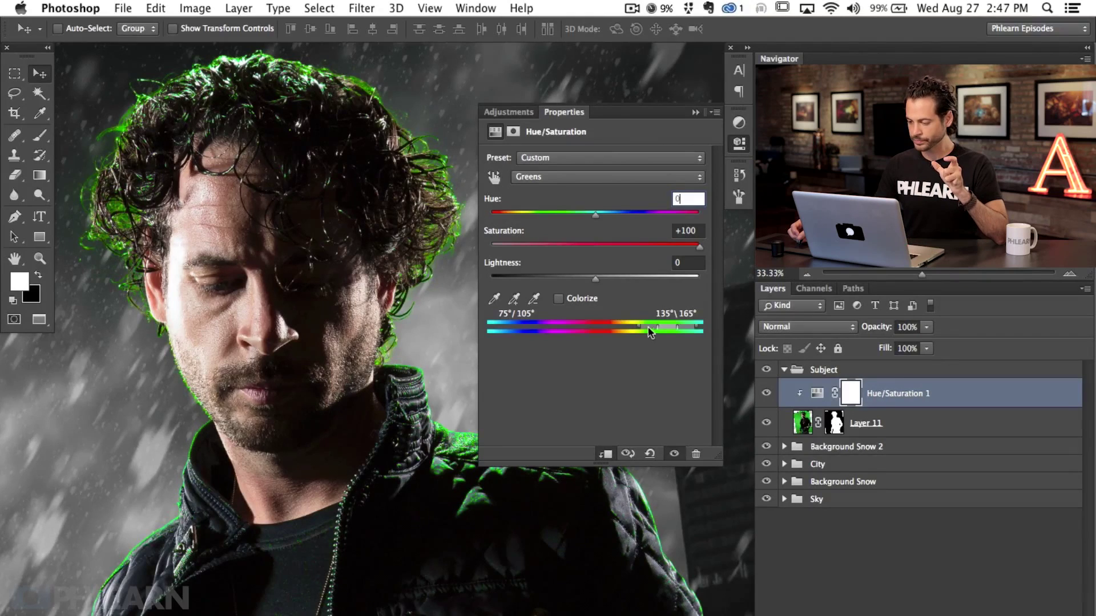
- Try the Greens colour range over the blues and set it to 41°/71° and 150°\180°, reaching into the yellows
drag(649, 325, 540, 326)
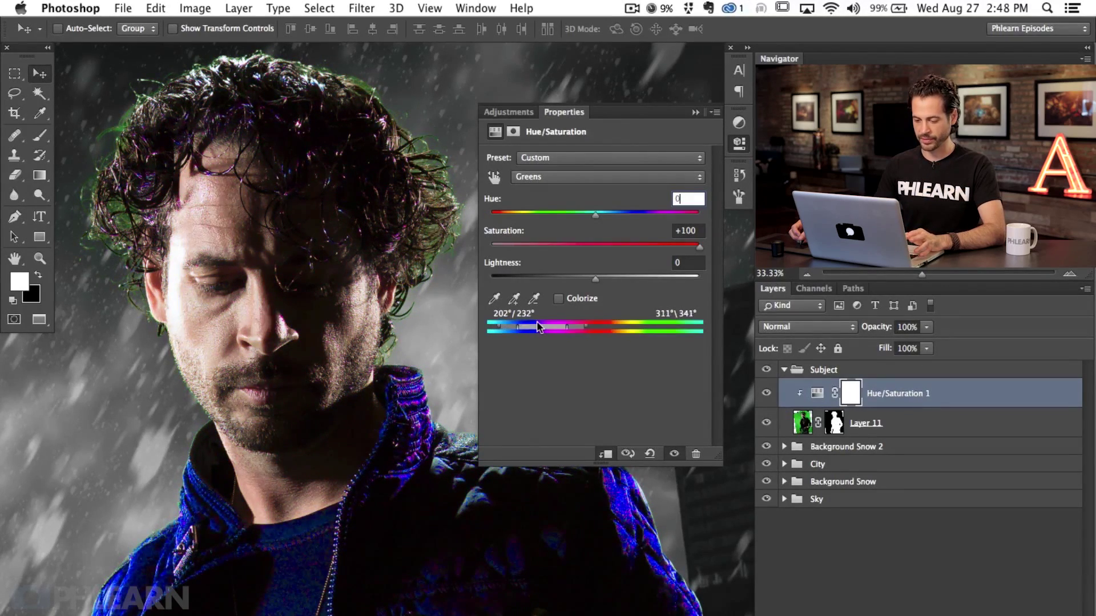
drag(555, 328, 655, 325)
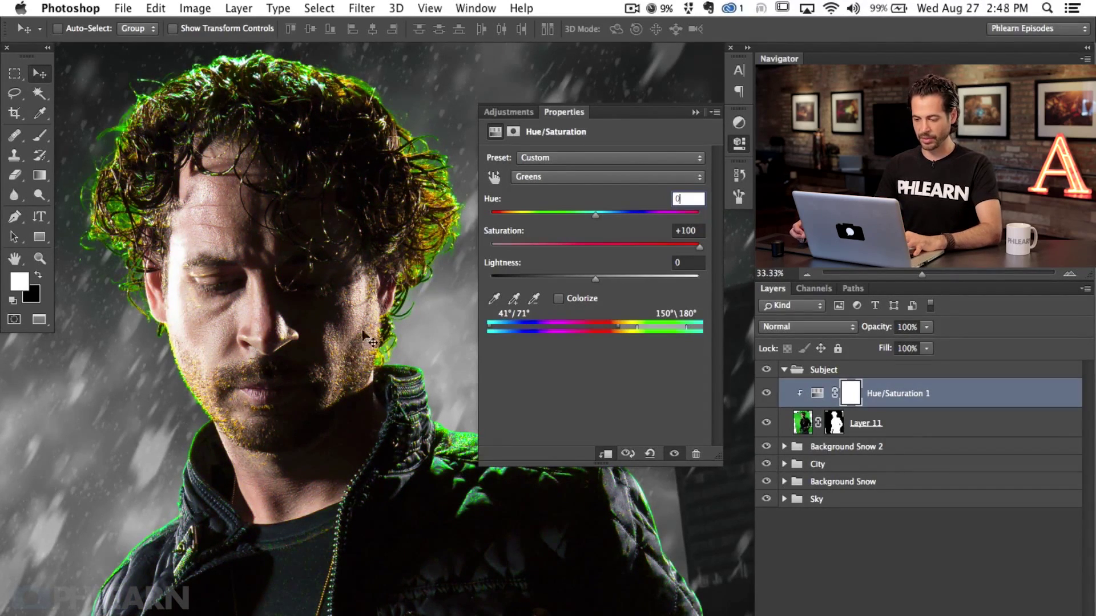
scroll(365, 354, right, 10)
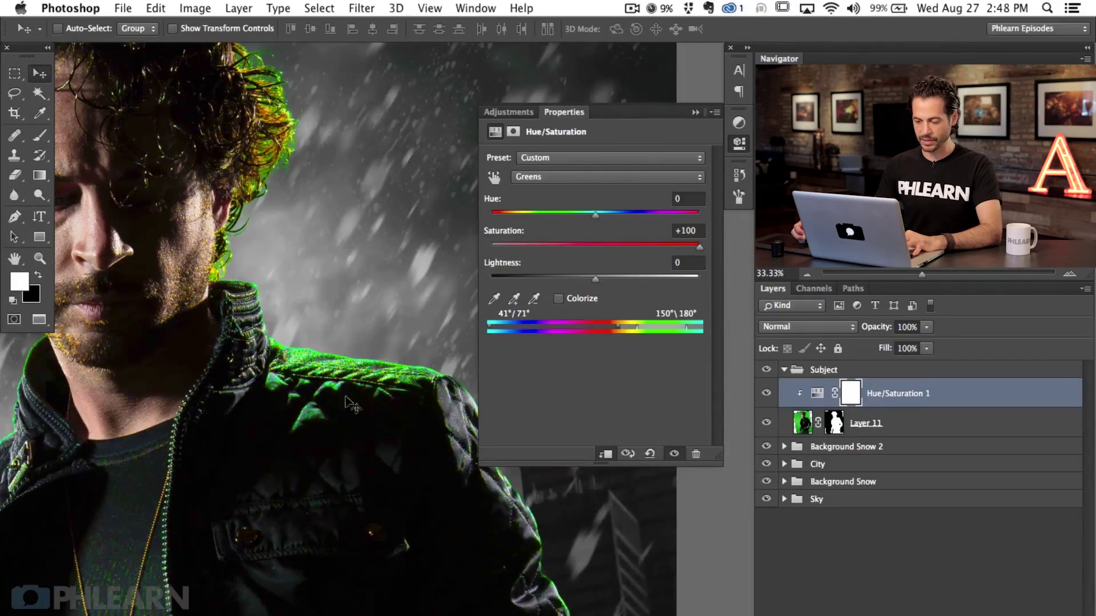
scroll(396, 391, down, 15)
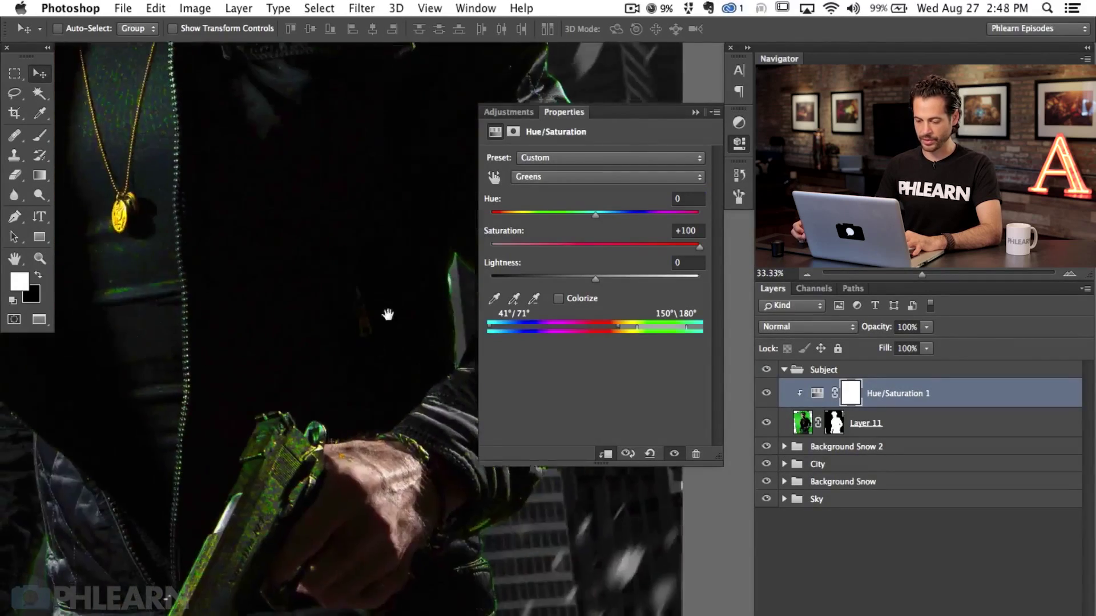
scroll(306, 393, left, 10)
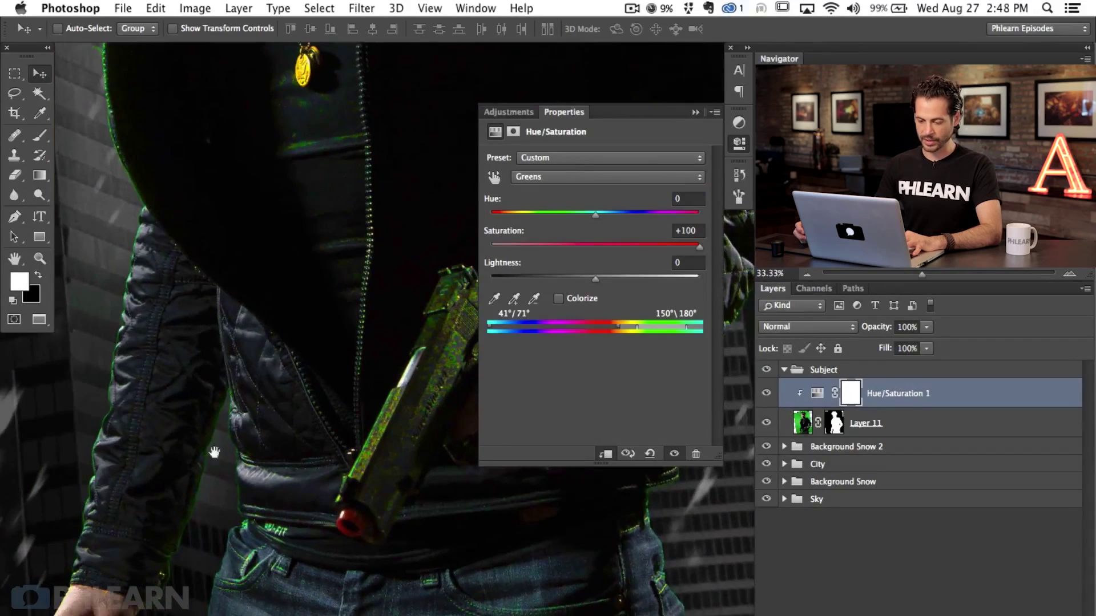
scroll(242, 463, up, 15)
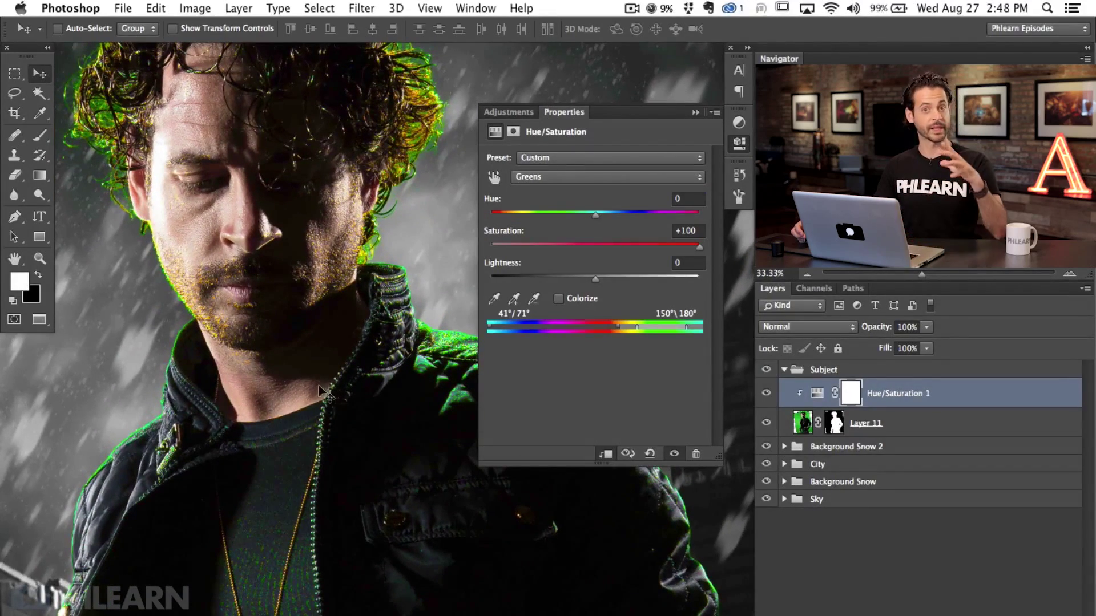
drag(337, 335, 375, 484)
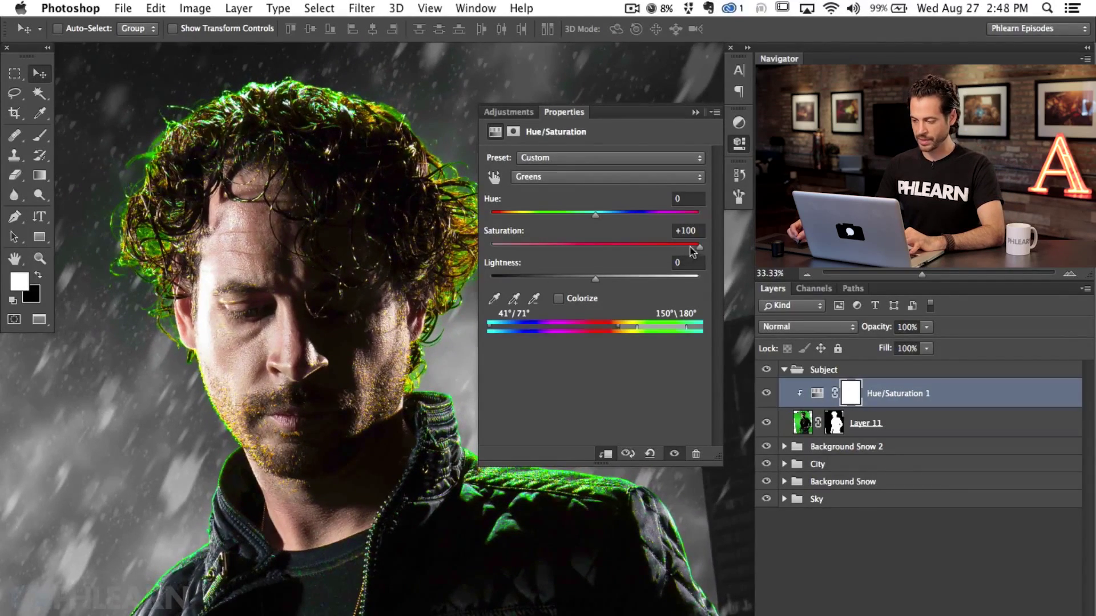
- Set the Greens saturation of the Hue/Saturation adjustment to -100
drag(654, 253, 717, 258)
drag(594, 249, 597, 250)
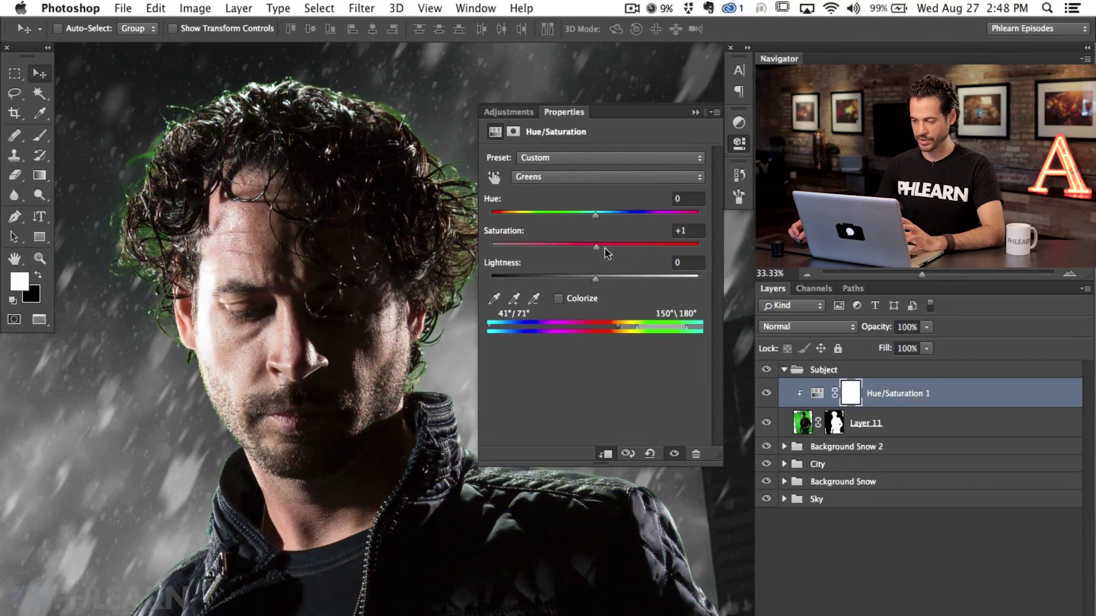
drag(558, 249, 481, 250)
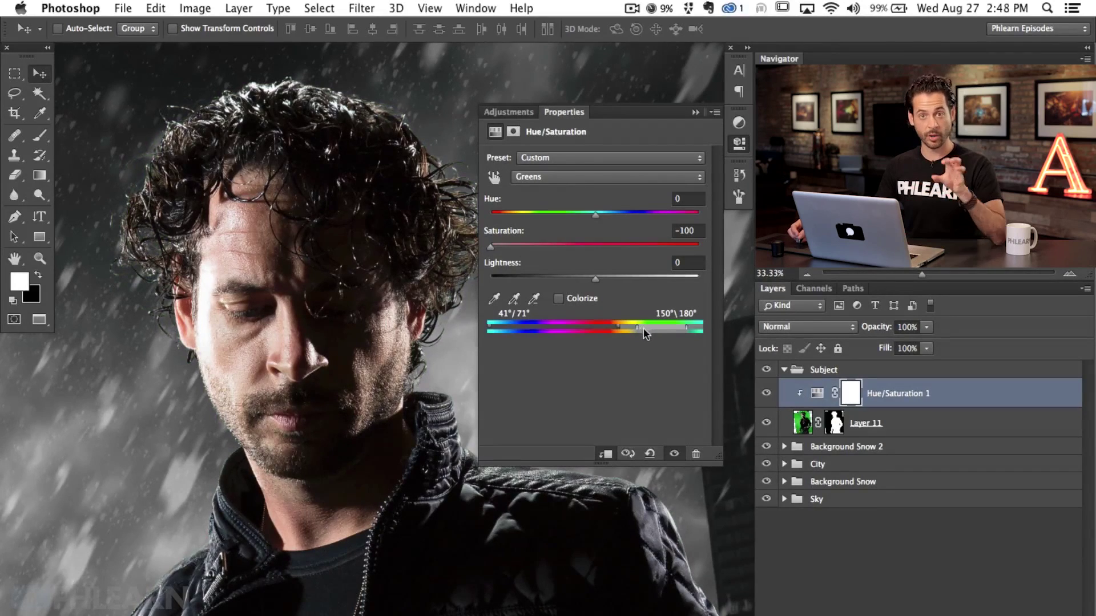
- Test a Greens saturation of +69 with a slight hue shift, and return the hue to 0 and the saturation to -100
click(591, 245)
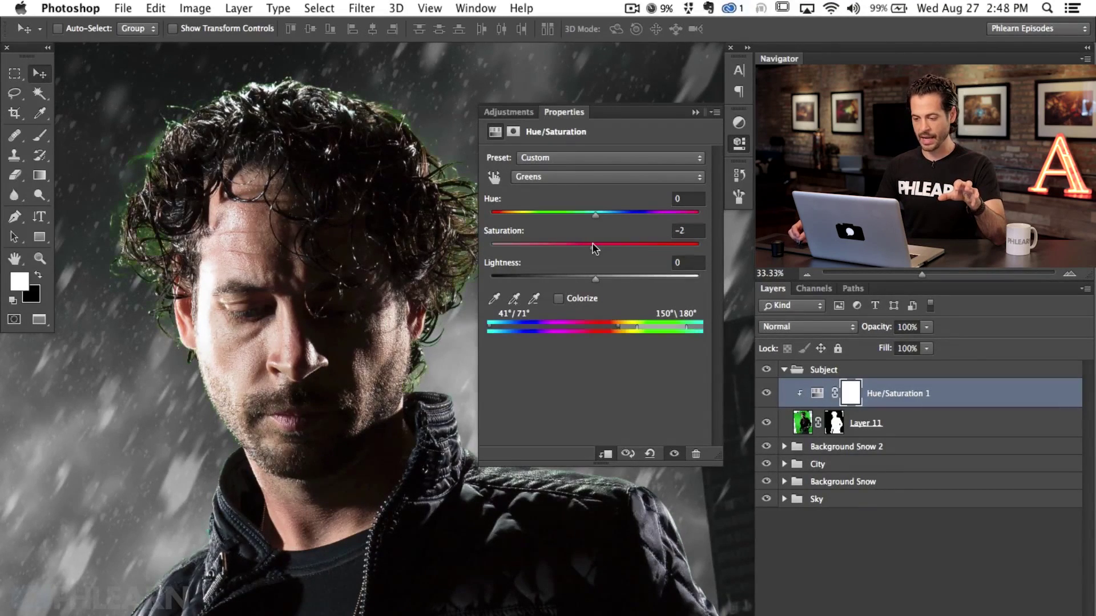
drag(609, 251, 668, 249)
drag(616, 215, 601, 232)
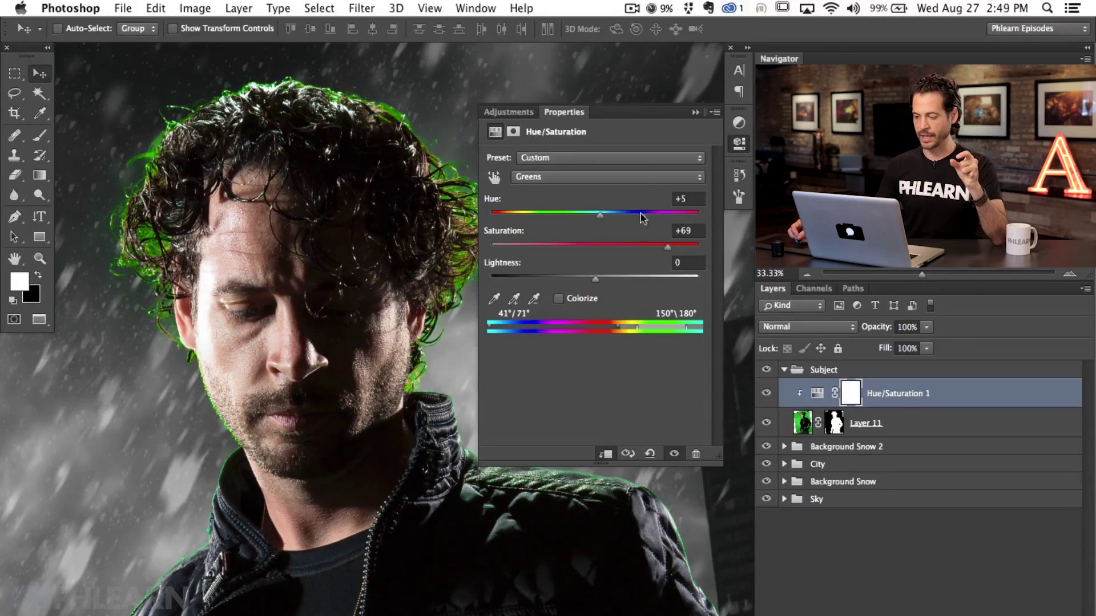
click(671, 201)
text(0)
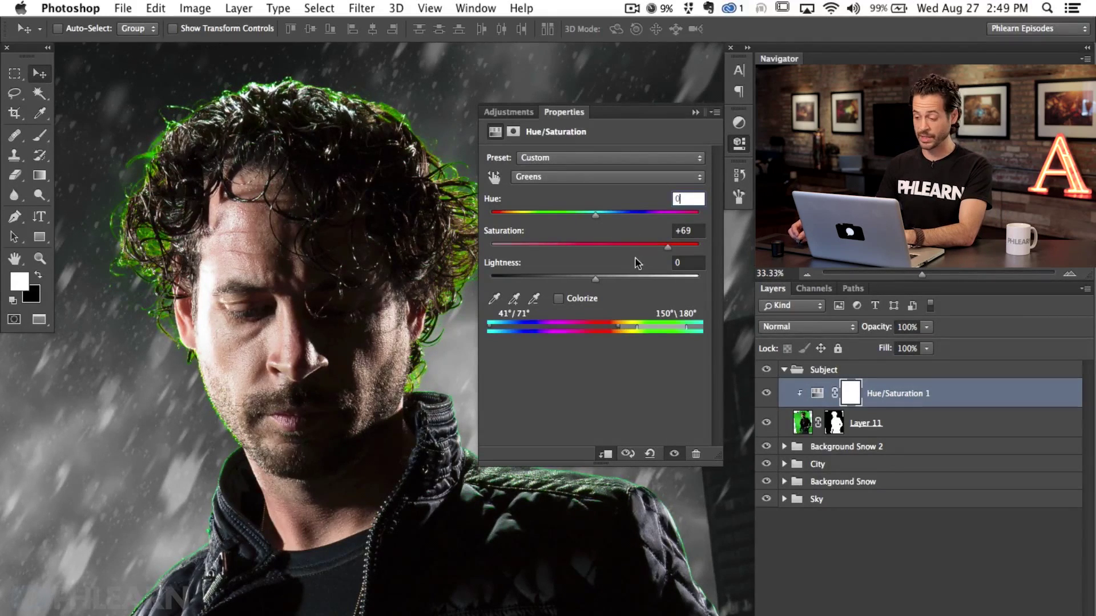
drag(664, 250, 485, 248)
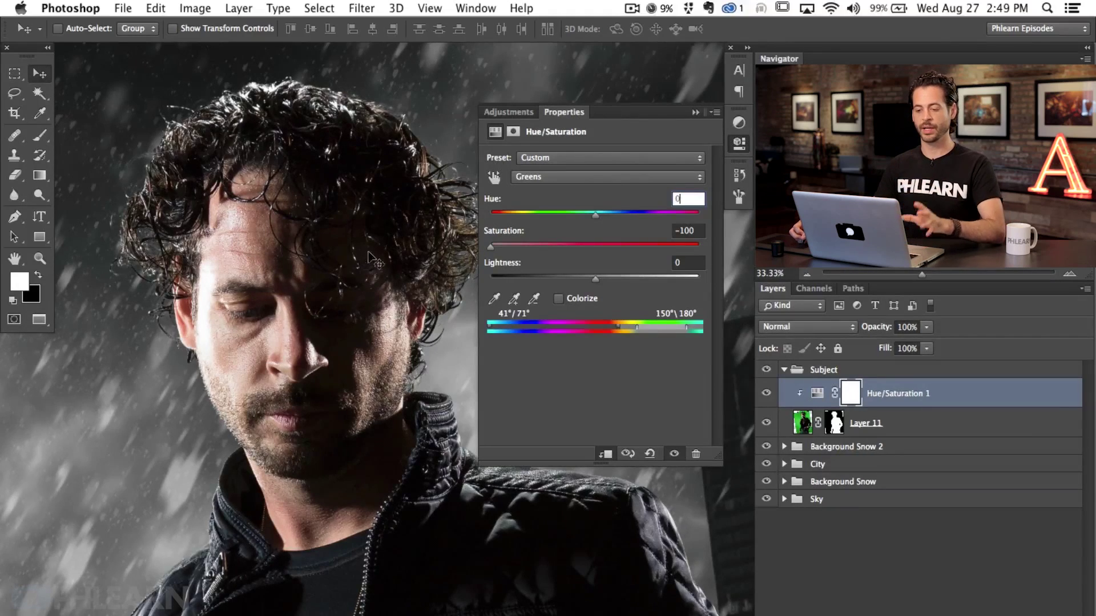
- Close the adjustment's properties and compare the subject with the Hue/Saturation layer off and on, checking jacket, hair and whole composition
click(738, 144)
scroll(525, 425, down, 15)
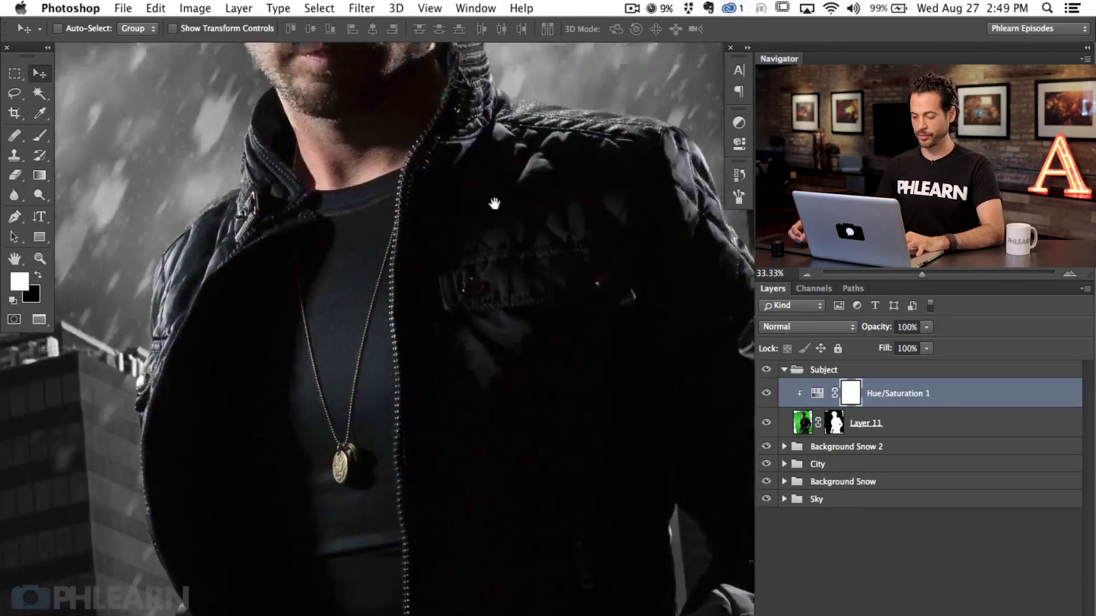
scroll(502, 352, up, 15)
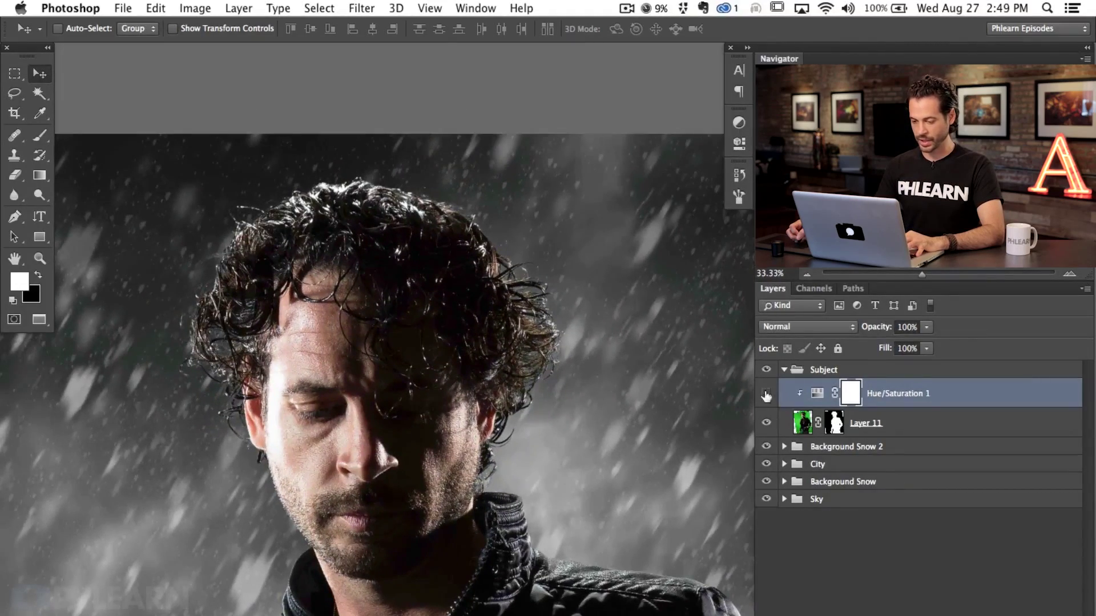
click(766, 394)
click(766, 395)
key(super+minus)
key(super+minus)
key(super+minus)
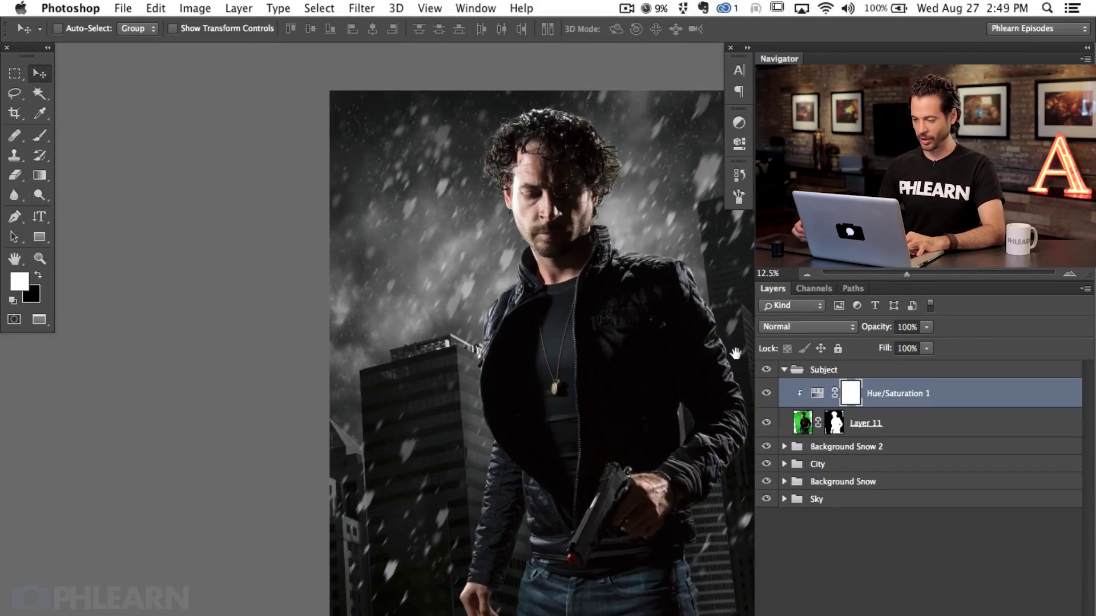
drag(530, 395, 448, 383)
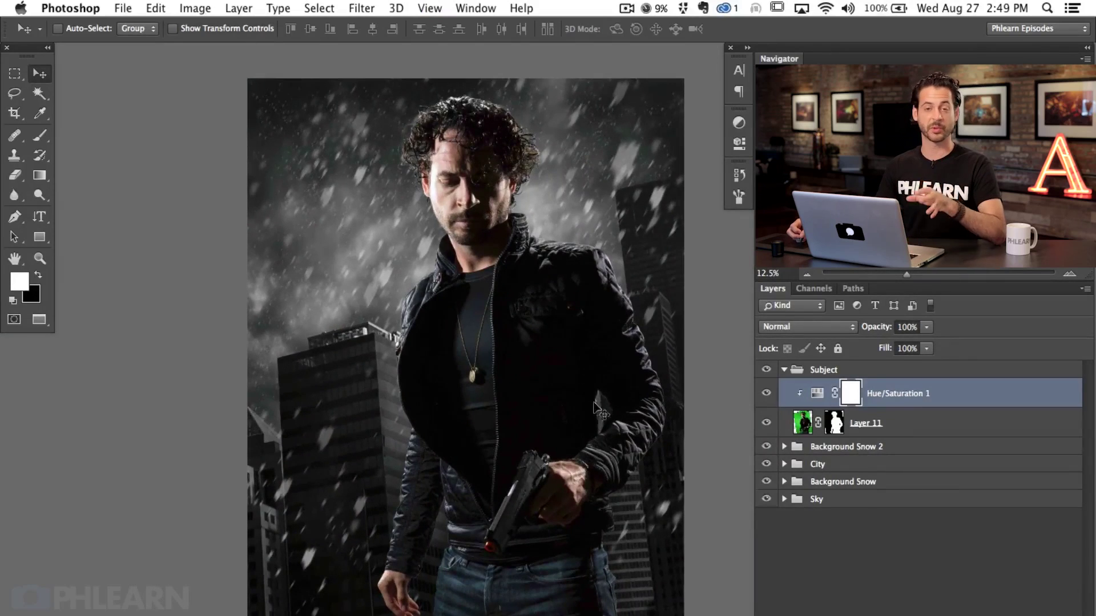
- Collapse the Subject group, add a new layer above it, and put that layer in a group named Foreground Snow
click(784, 371)
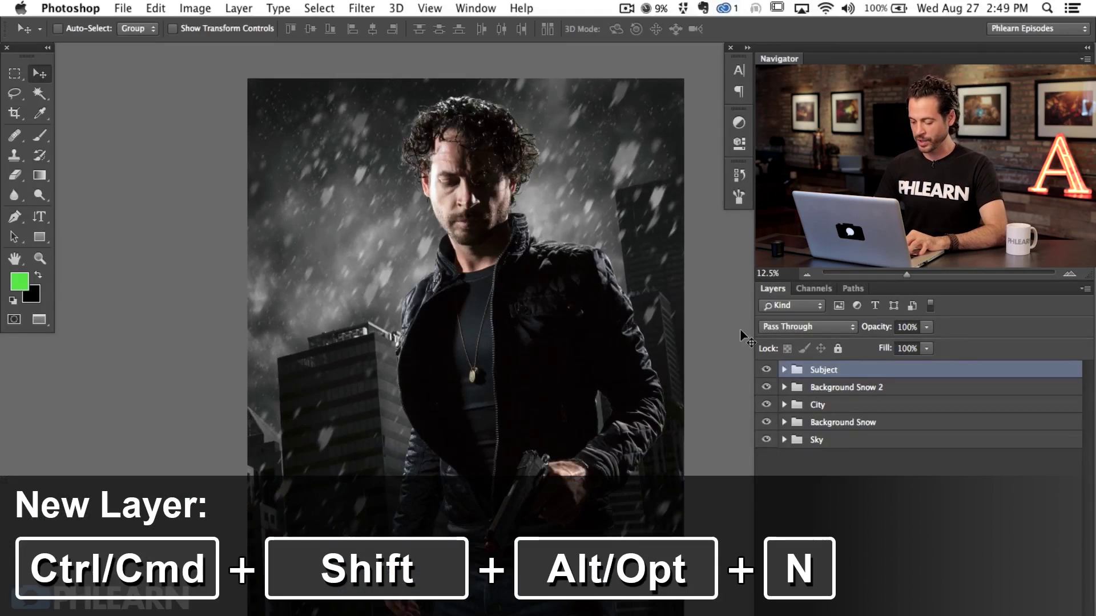
key(ctrl+shift+alt+n)
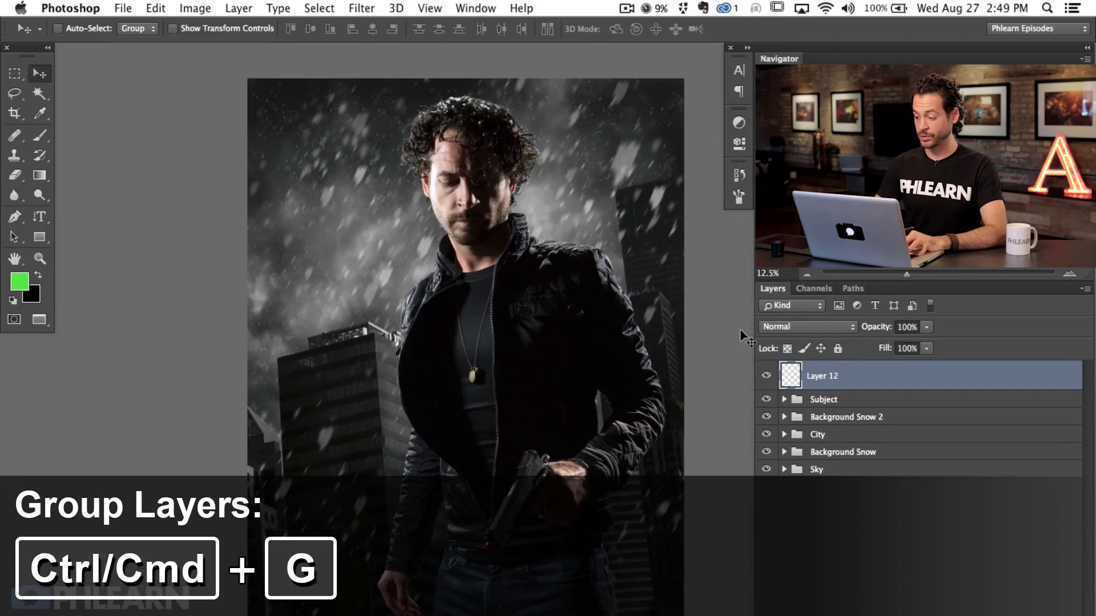
key(ctrl+g)
double_click(835, 374)
text(Fore)
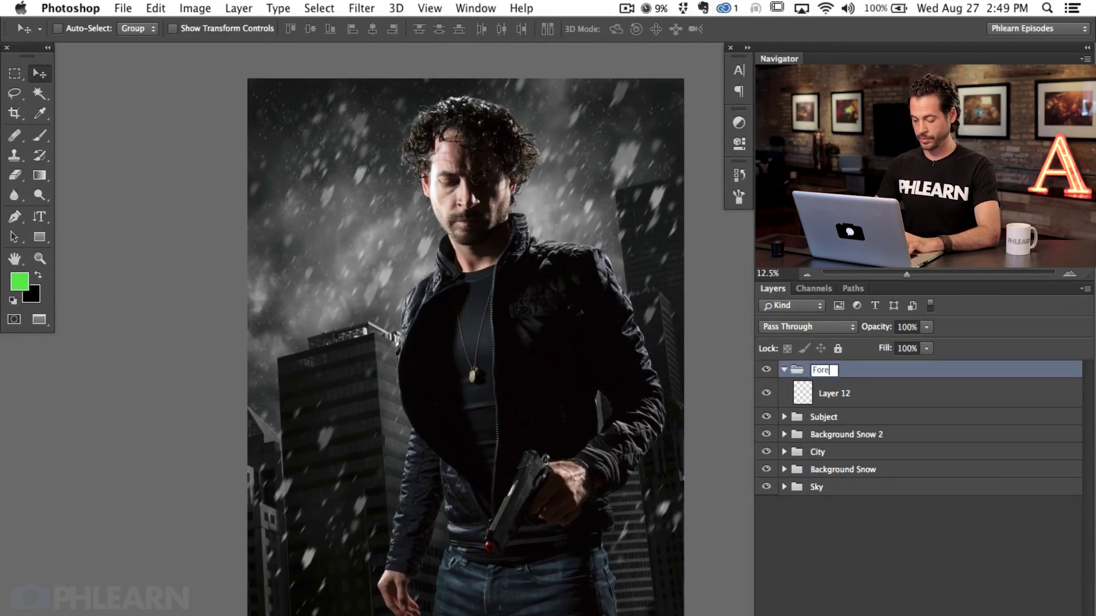
text(ground Sno)
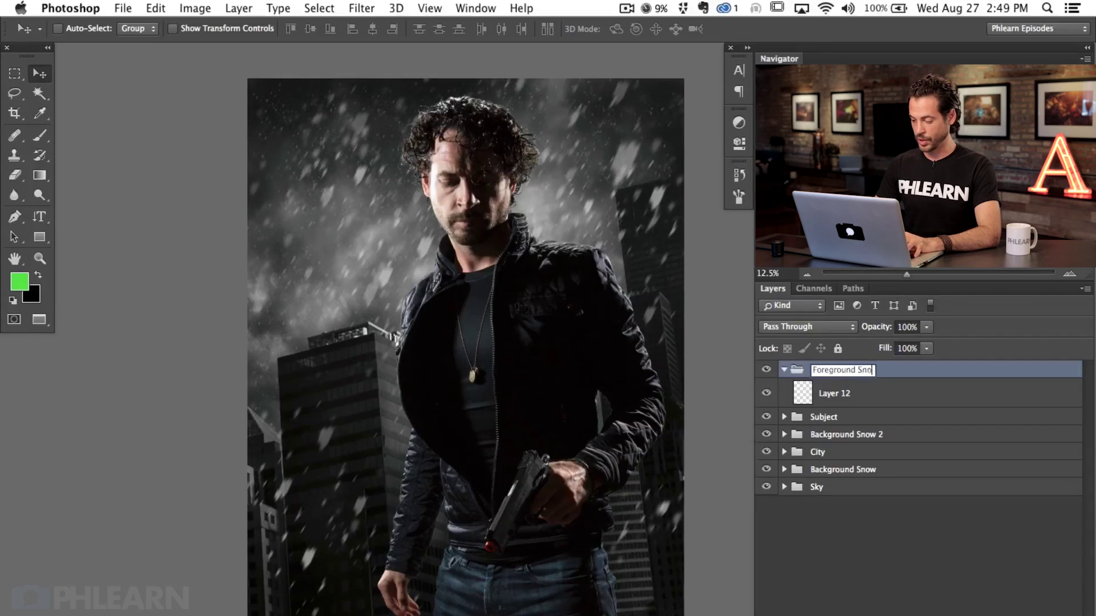
text(w)
key(Return)
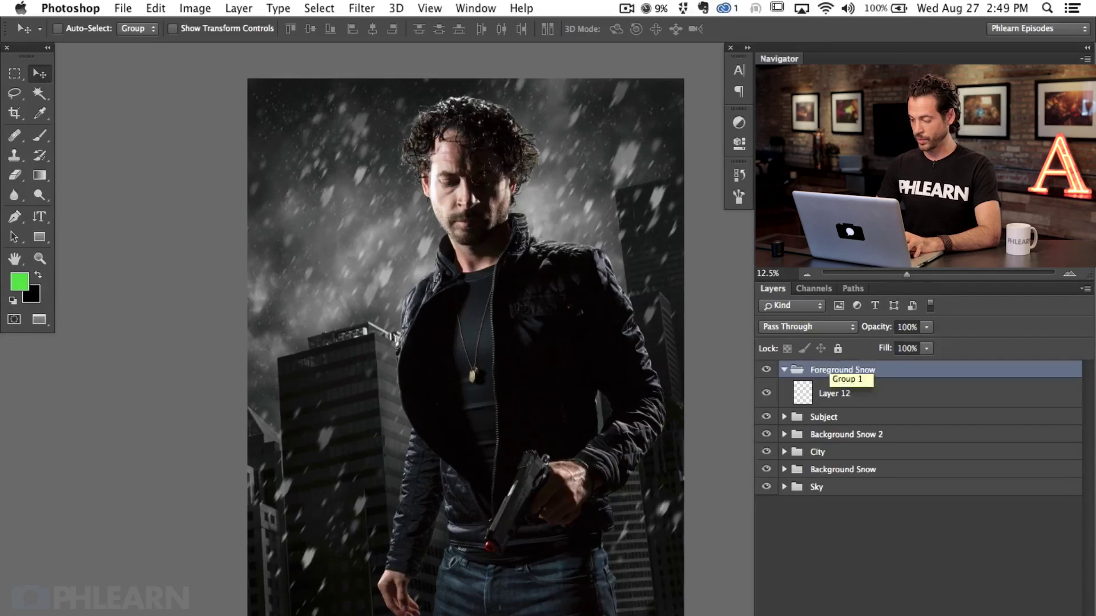
- With Layer 12 active, set up the 961 px snowflake brush, enlarged to 1521 px with 100% flow and white as the foreground colour
click(859, 396)
key(b)
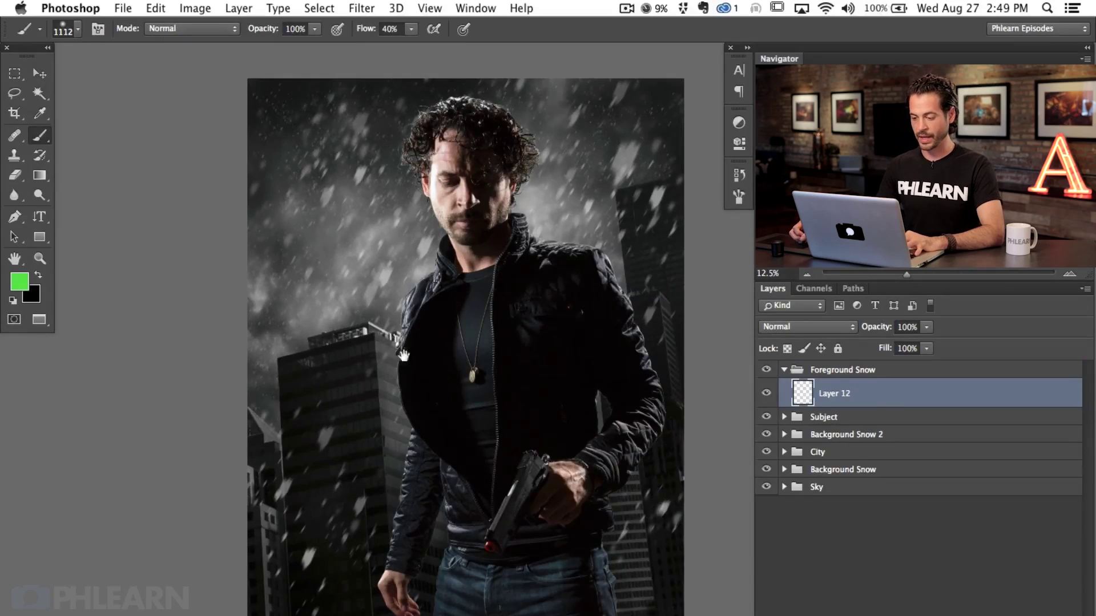
drag(403, 355, 357, 359)
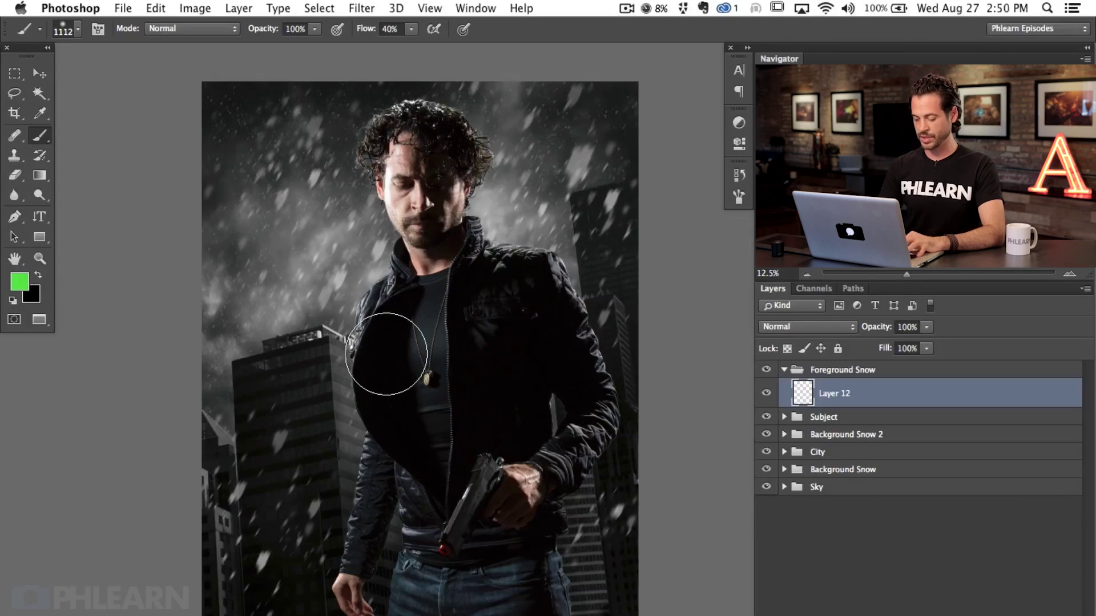
right_click(326, 186)
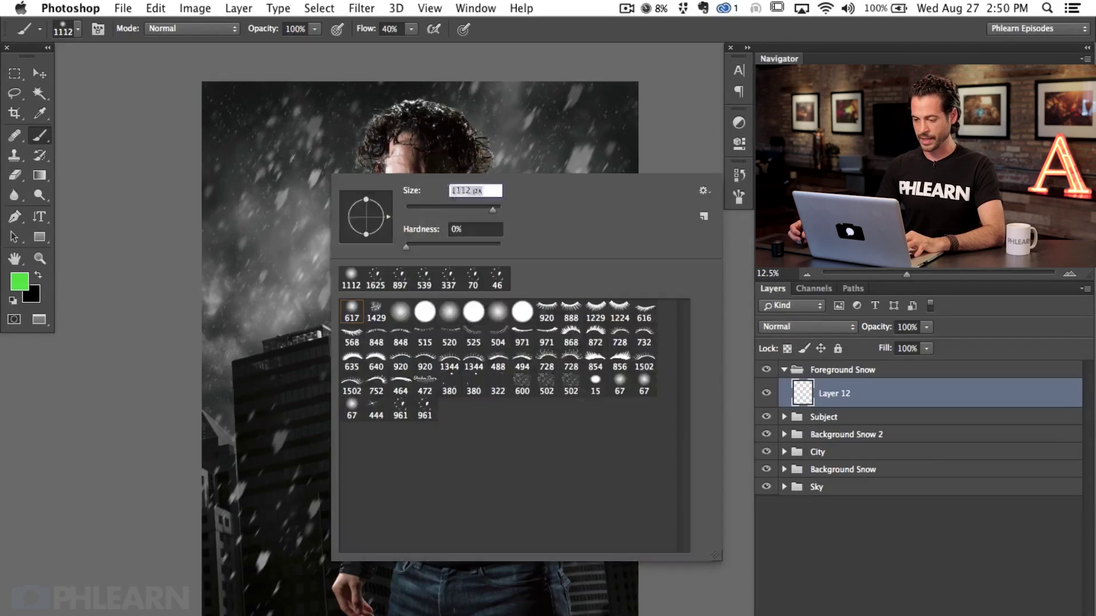
click(425, 407)
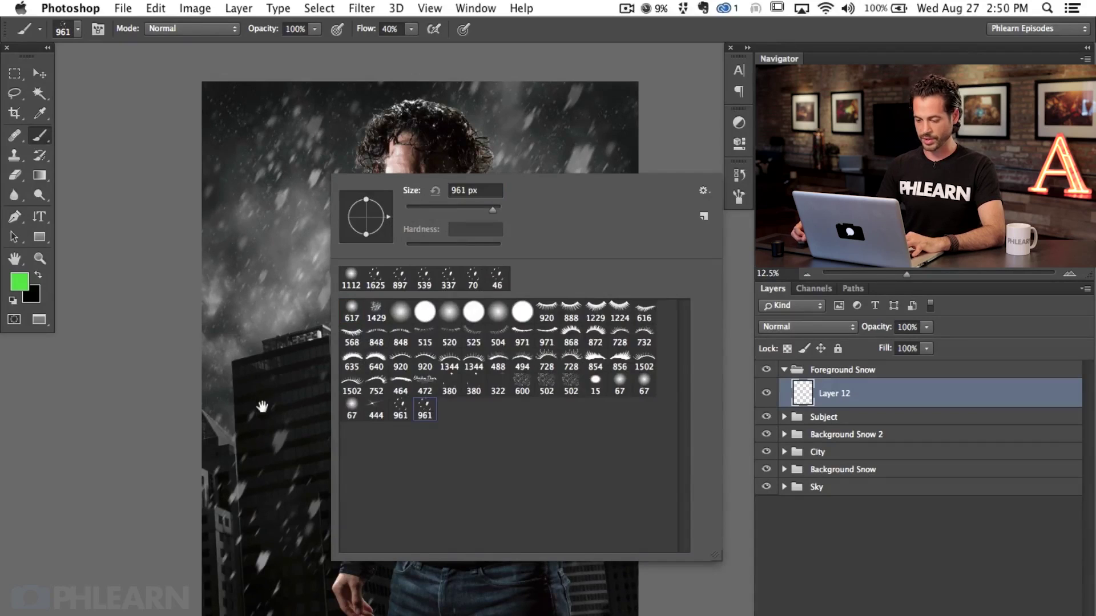
drag(262, 406, 265, 404)
ctrl+alt+drag(398, 398, 448, 398)
key(d)
key(x)
- Paint white snowflakes over the subject and the sides of the scene on Layer 12, and compare the image with the layer hidden and shown
click(542, 380)
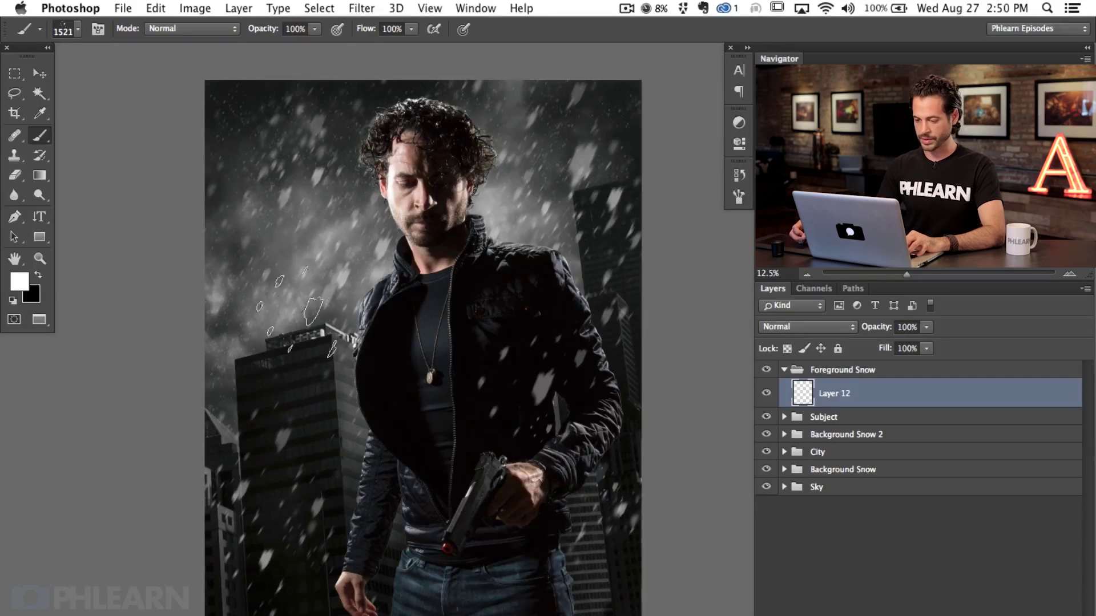
mouse_move(556, 265)
mouse_down()
mouse_move(616, 228)
mouse_move(630, 246)
mouse_move(562, 439)
mouse_move(536, 380)
mouse_up()
mouse_move(305, 502)
mouse_down()
mouse_move(328, 403)
mouse_move(325, 434)
mouse_move(343, 417)
mouse_up()
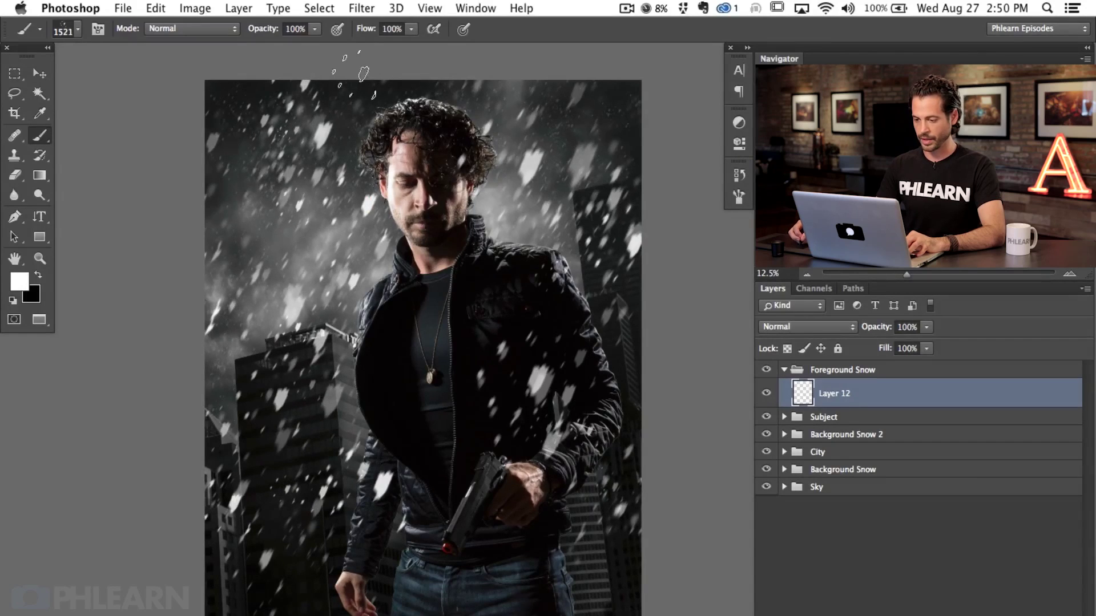
click(766, 394)
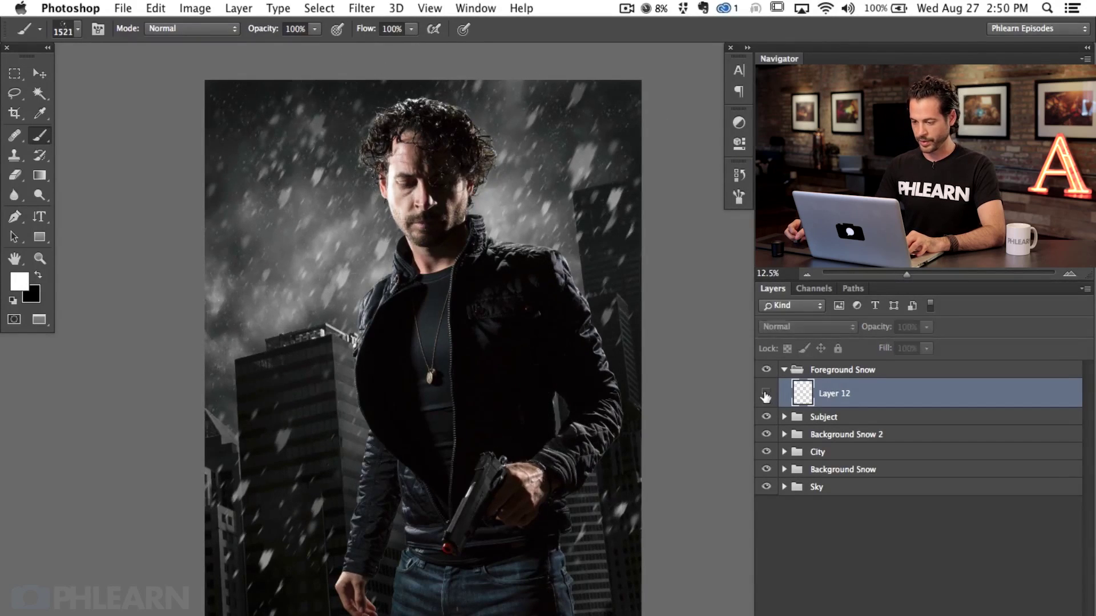
click(766, 394)
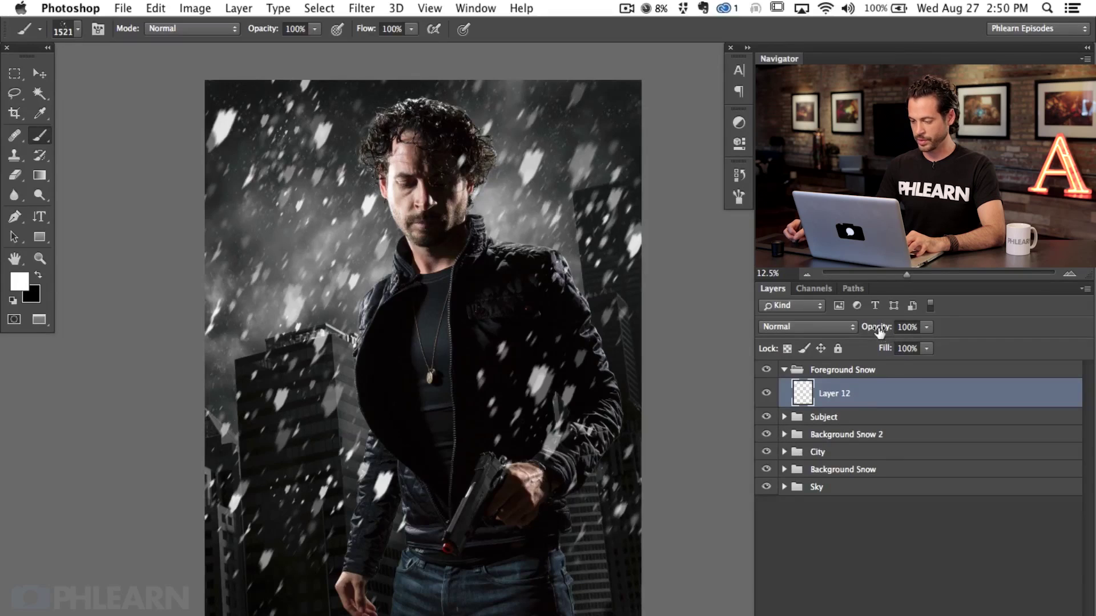
- Add a new layer above Layer 12 in the Foreground Snow group and enlarge the snowflake brush to 4218 px
key(alt+shift+super+n)
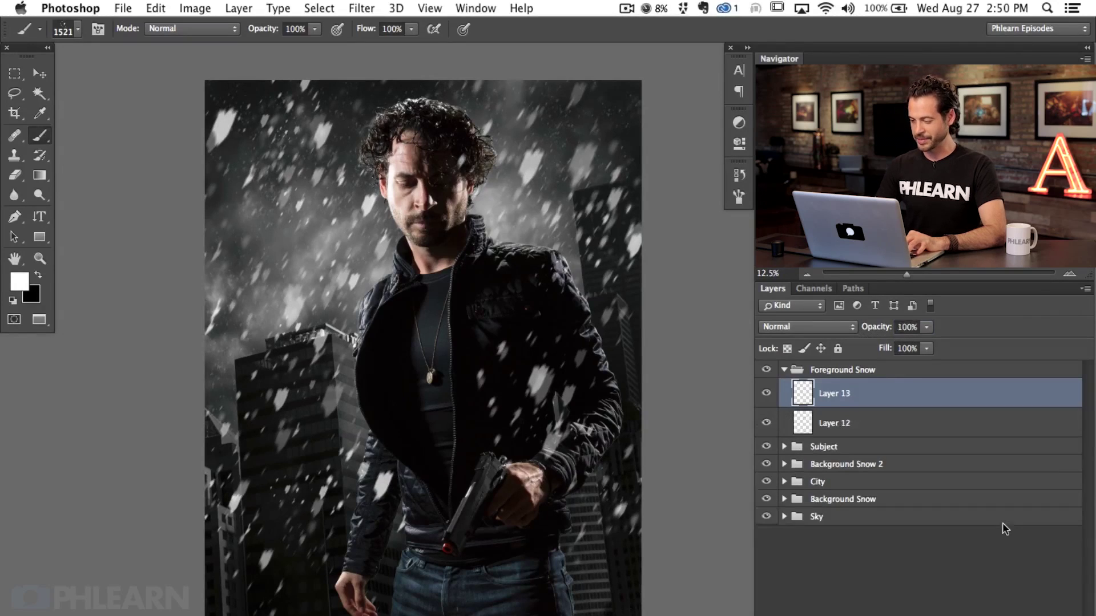
key(bracketright)
key(bracketright)
key(bracketright)
key(bracketright)
key(bracketright)
key(bracketright)
key(bracketright)
key(bracketright)
key(bracketright)
key(bracketright)
key(bracketright)
key(bracketright)
key(bracketright)
key(bracketright)
key(bracketright)
key(bracketright)
key(bracketright)
key(bracketright)
key(bracketright)
key(bracketright)
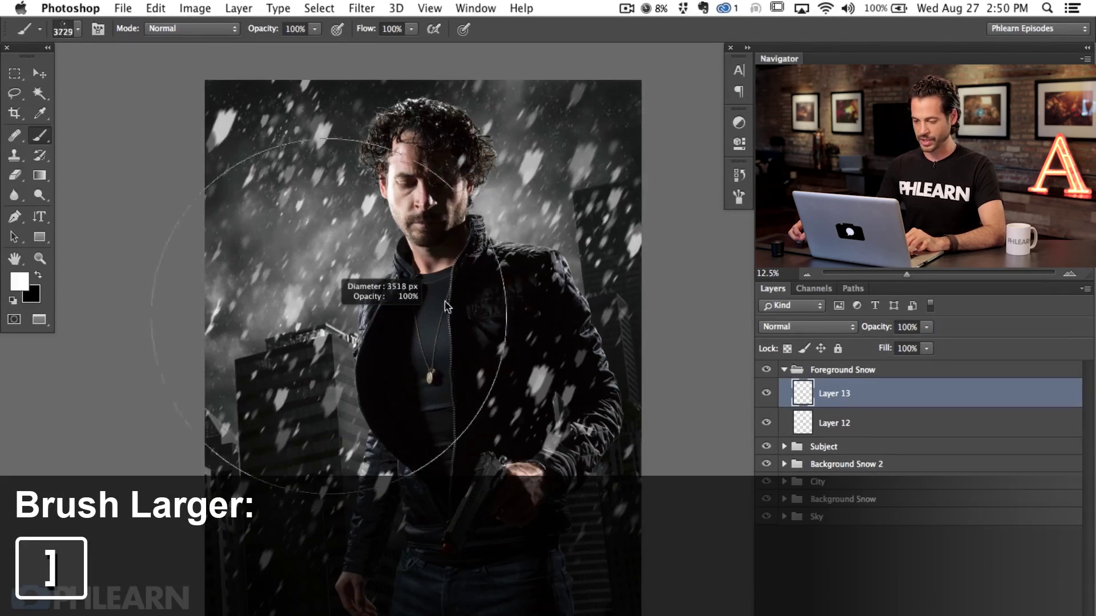
key(bracketright)
key(bracketright)
key(bracketright)
key(bracketright)
key(bracketright)
- Try oversized snowflakes over the subject on Layer 13, and clear everything on that layer
click(617, 217)
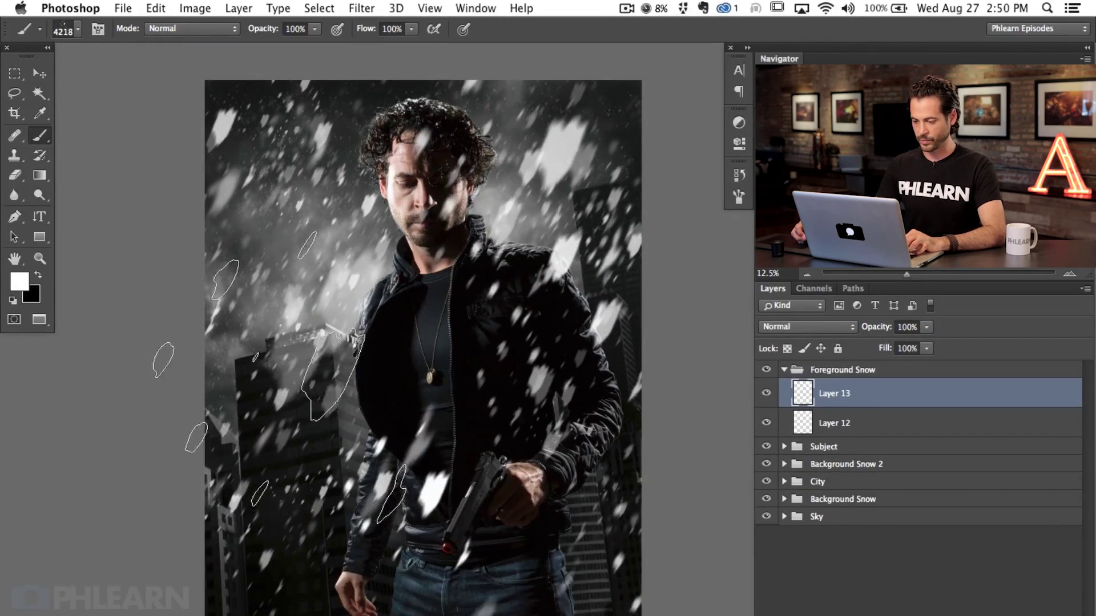
click(291, 379)
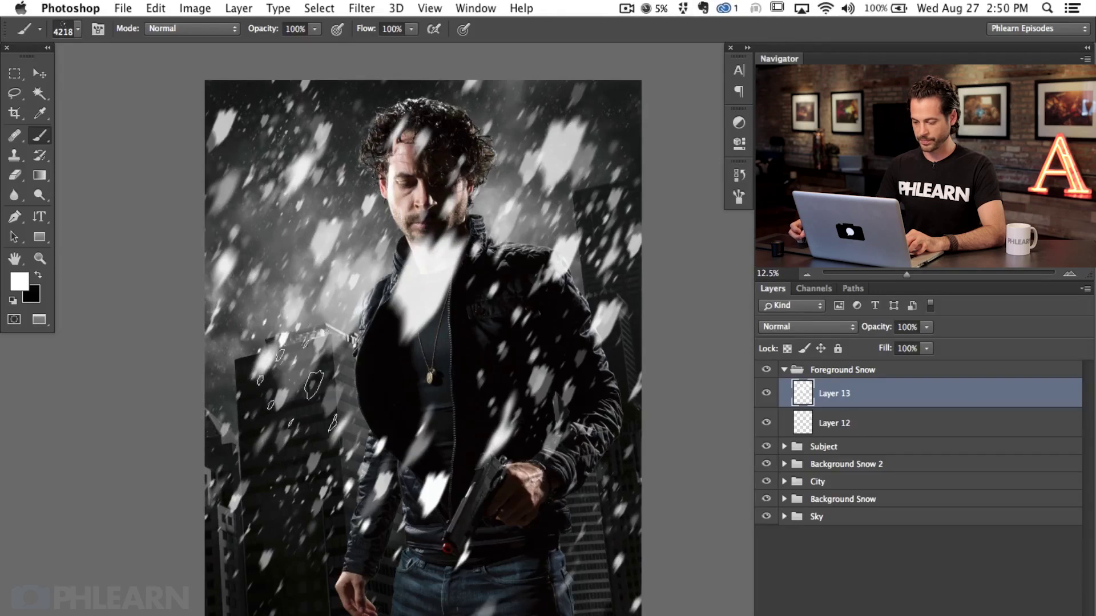
key(ctrl+a)
key(Delete)
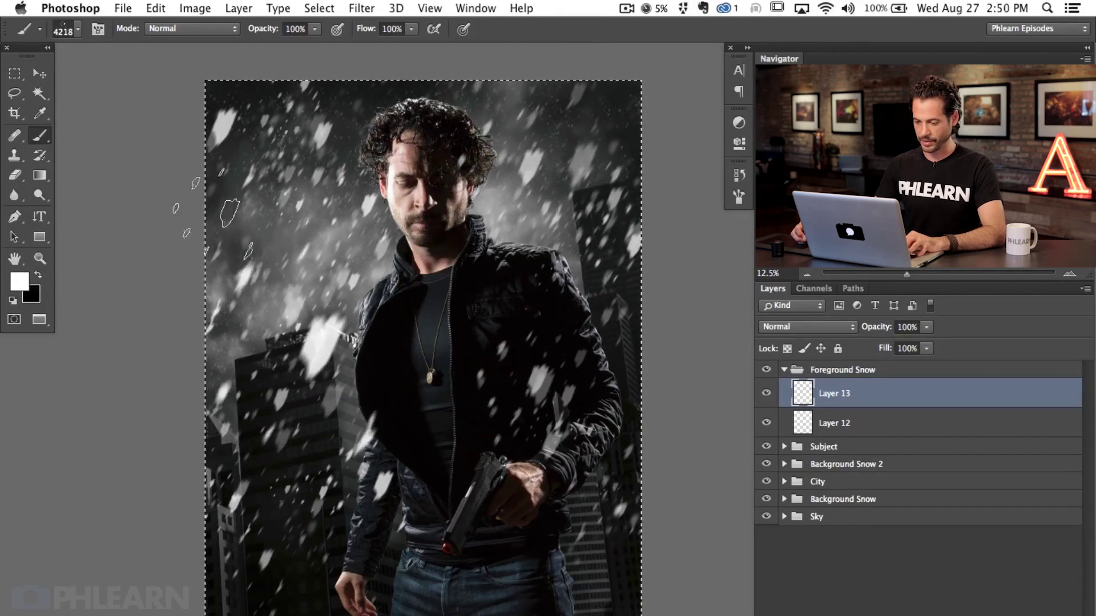
- Paint oversized snowflakes around the sides of the scene on Layer 13, enlarging the snowflake brush to 4978 px
click(214, 189)
click(228, 191)
drag(325, 308, 406, 309)
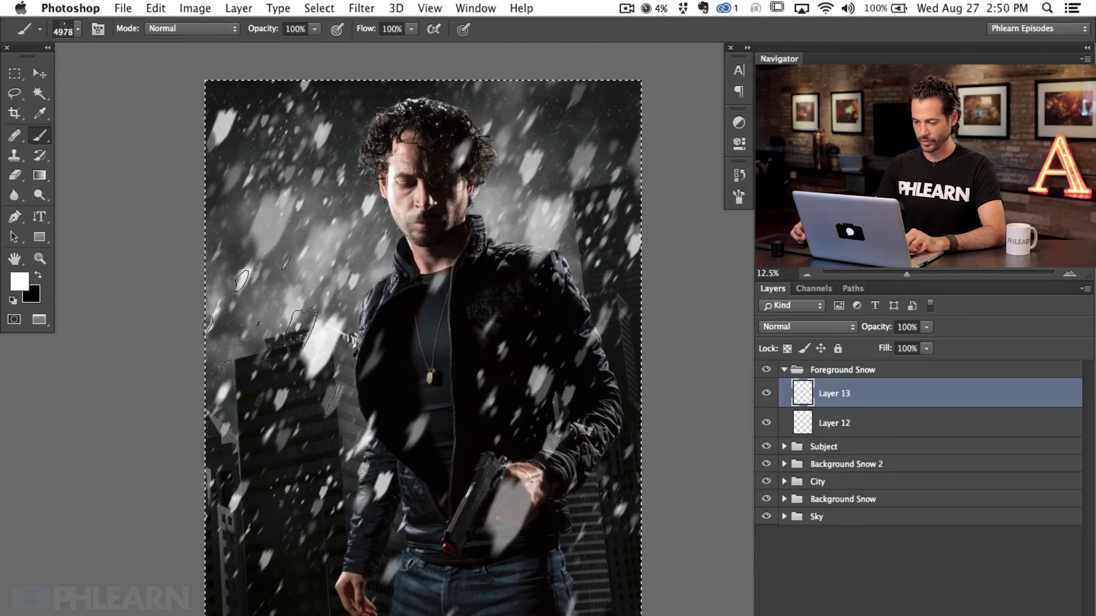
click(303, 325)
click(297, 337)
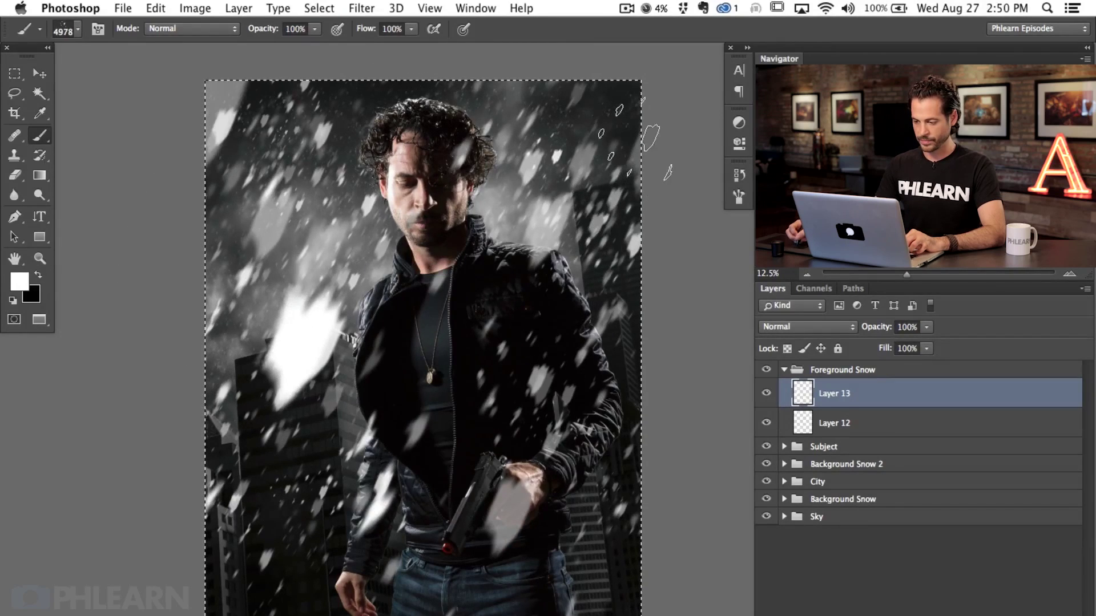
click(634, 297)
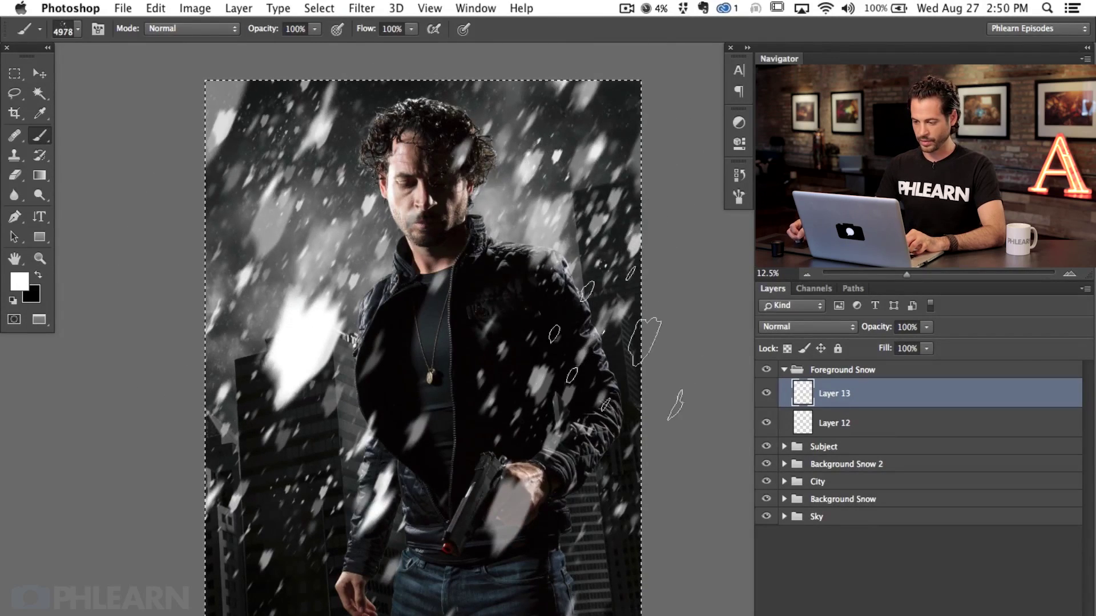
- Deselect, and erase the large snowflakes over the building edge and the gun hand on Layer 13 with a 2171 px eraser at 30% flow
key(ctrl+d)
key(e)
drag(377, 358, 417, 358)
click(766, 392)
click(765, 393)
click(766, 395)
click(766, 395)
mouse_move(356, 284)
mouse_down()
mouse_move(345, 277)
mouse_move(346, 238)
mouse_move(320, 342)
mouse_up()
mouse_move(522, 482)
mouse_down()
mouse_move(590, 546)
mouse_move(665, 465)
mouse_up()
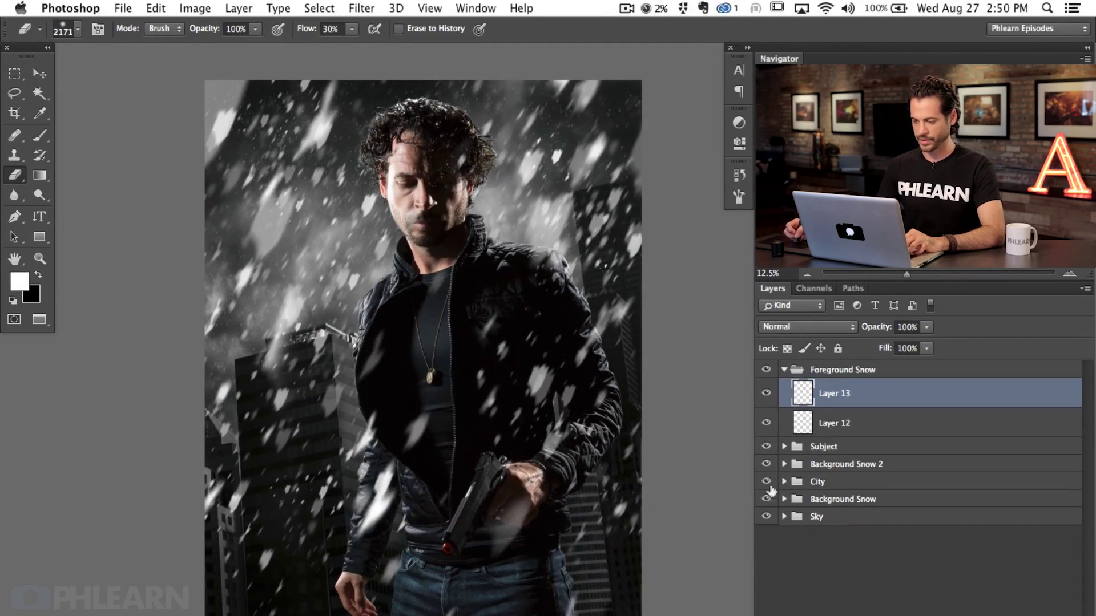
- Compare the image with Layer 13 hidden and shown, and with all three snow groups hidden and restored one by one
click(766, 394)
click(766, 393)
click(766, 394)
click(766, 394)
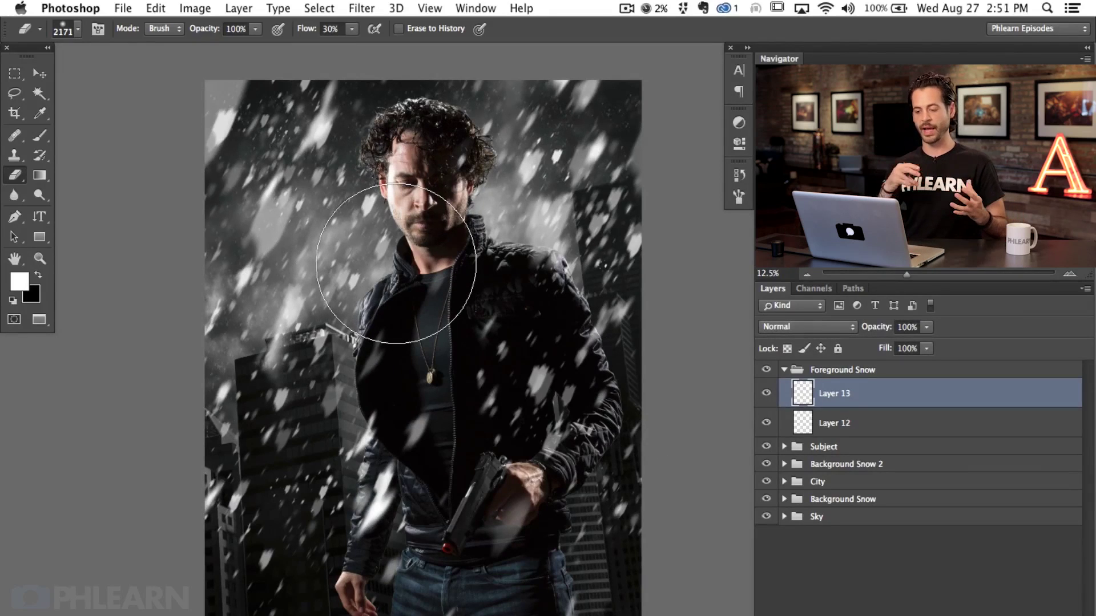
click(766, 370)
click(765, 464)
click(765, 499)
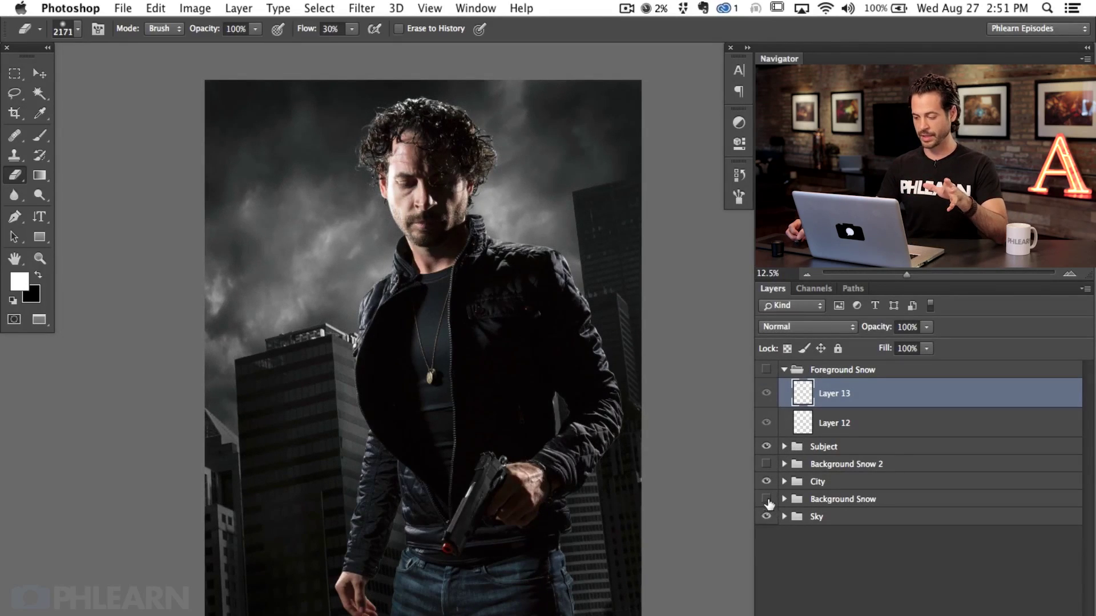
click(766, 500)
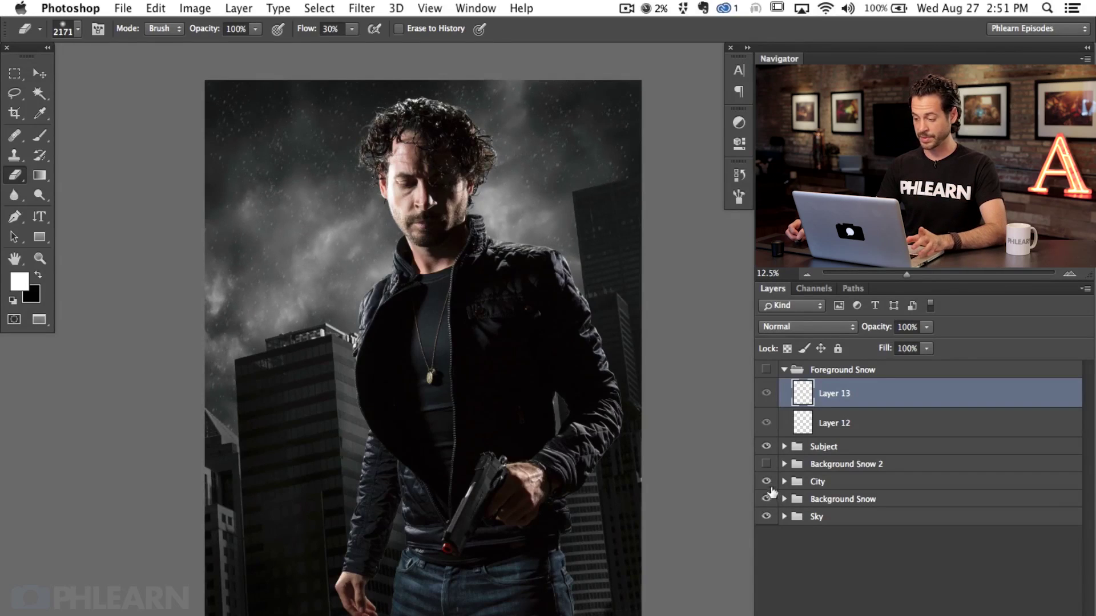
click(766, 464)
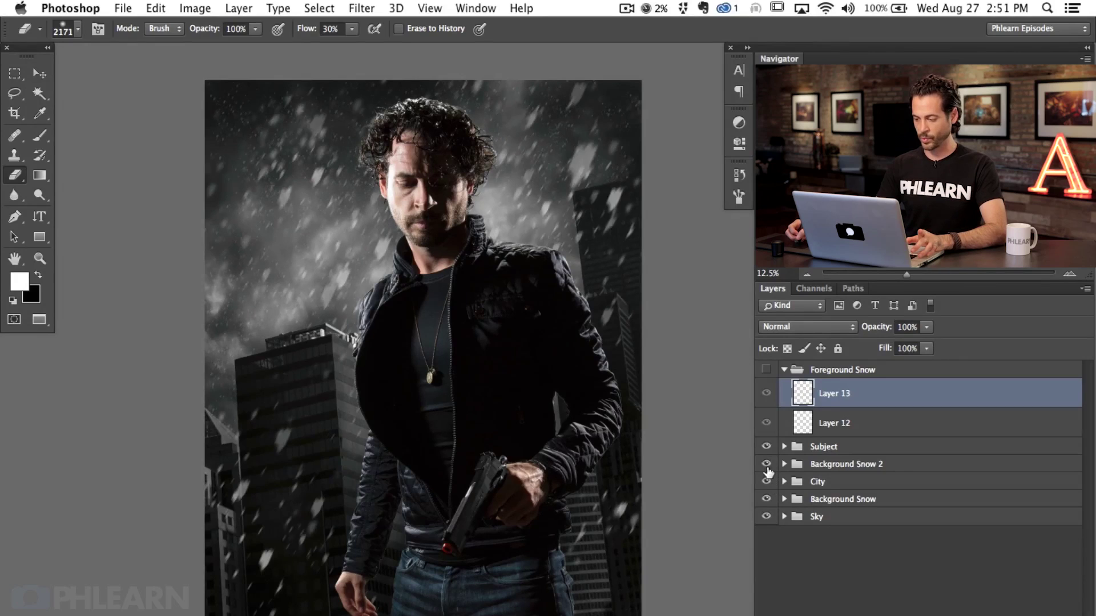
click(765, 371)
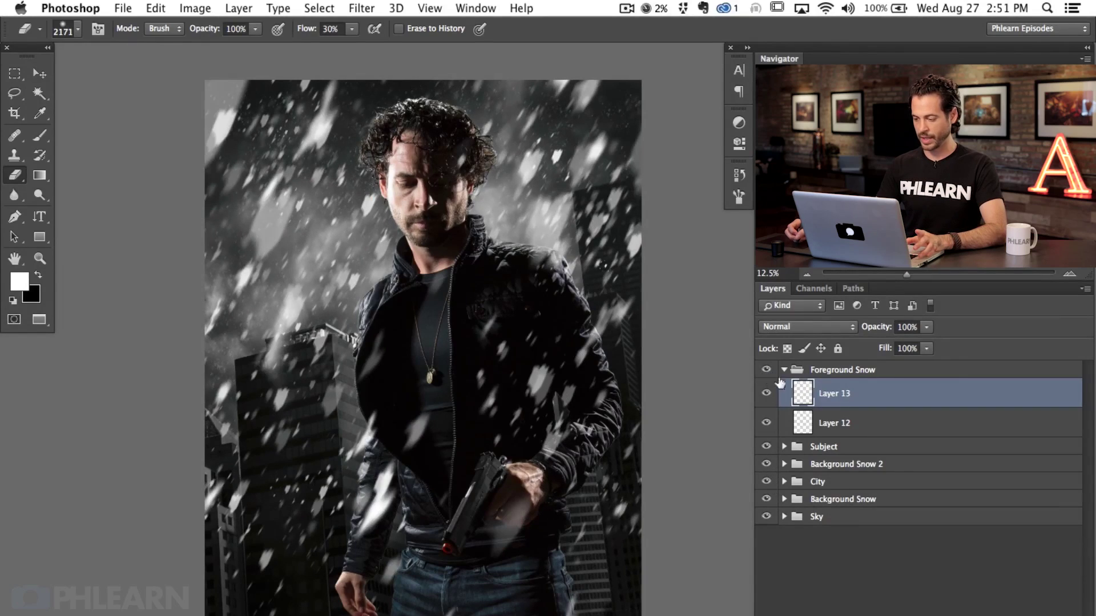
- Compare the image with the Foreground Snow group, and its Layer 13 alone, hidden and shown
click(839, 372)
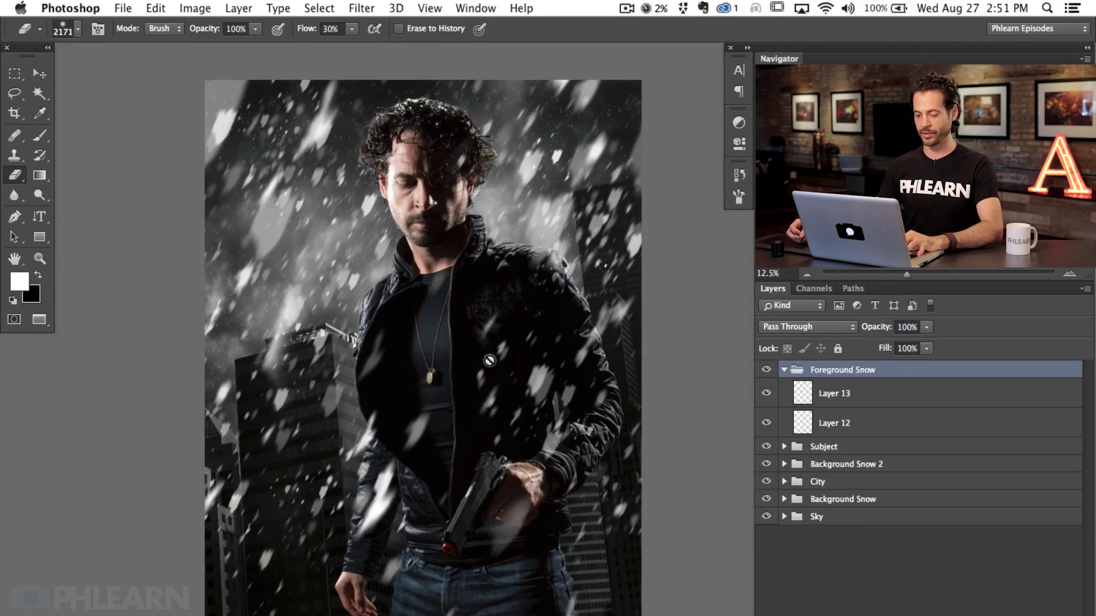
click(784, 370)
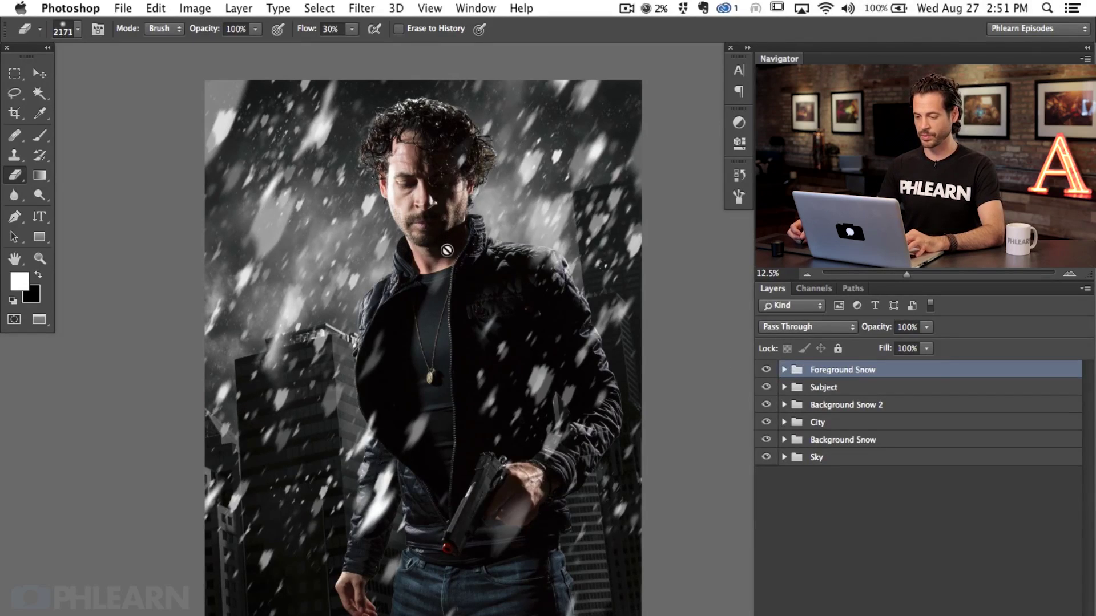
click(766, 370)
click(766, 369)
click(784, 370)
click(766, 394)
click(767, 394)
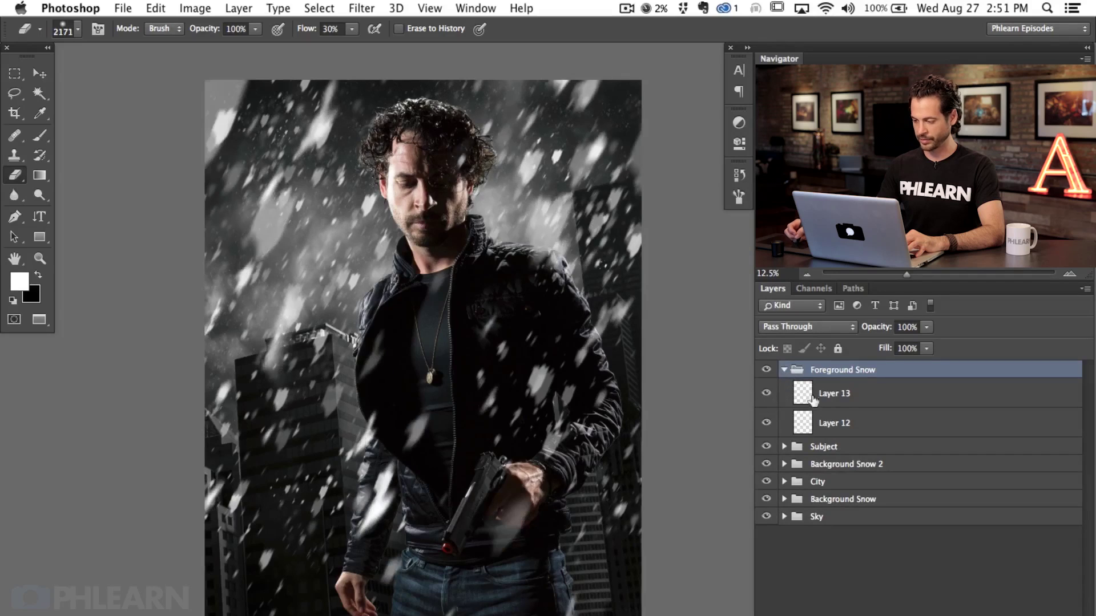
- Erase the large snowflake in the upper-left corner of the image on Layer 13, and collapse the Foreground Snow group
click(842, 397)
mouse_move(190, 136)
mouse_down()
mouse_move(222, 114)
mouse_move(183, 171)
mouse_up()
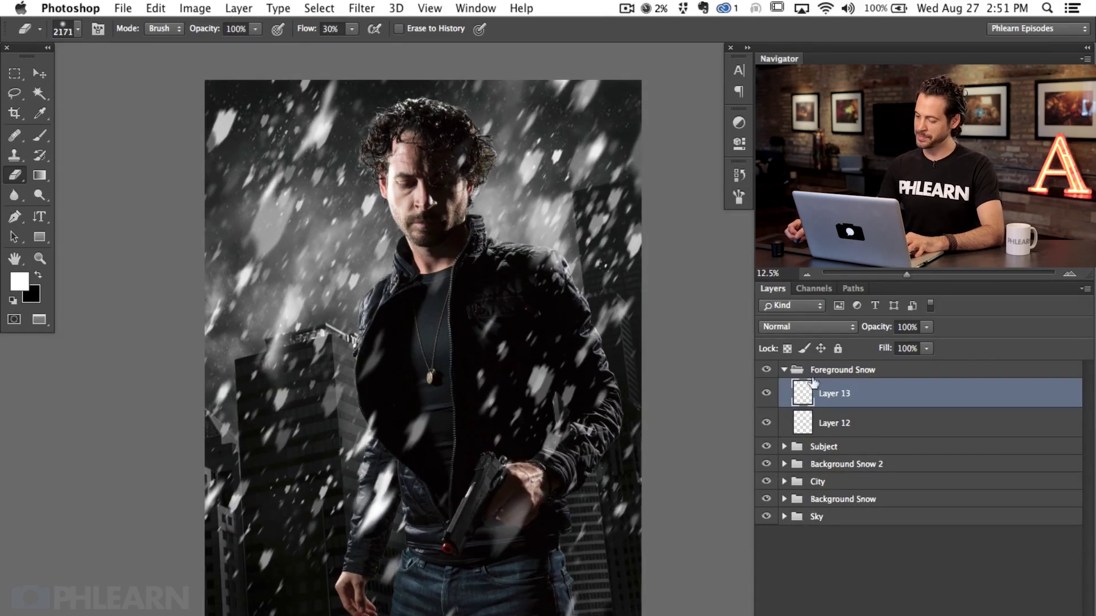
click(783, 370)
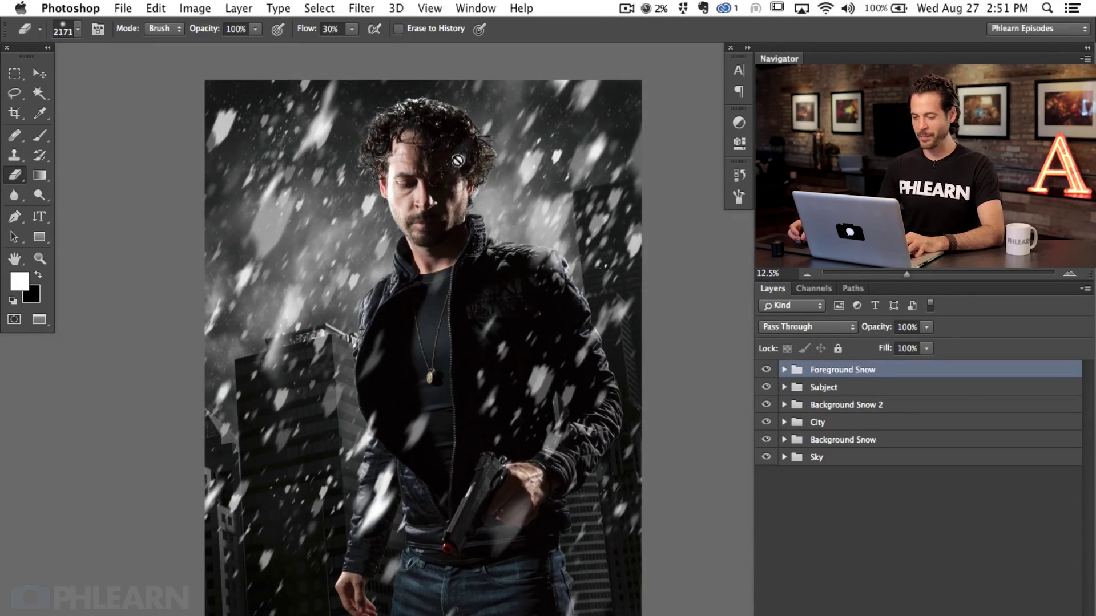
- Add a second Hue/Saturation adjustment above Hue/Saturation 1, clipped to the subject, and desaturate him to black and white
scroll(481, 374, up, 1)
mouse_move(415, 361)
mouse_down()
mouse_move(475, 567)
mouse_move(462, 318)
mouse_up()
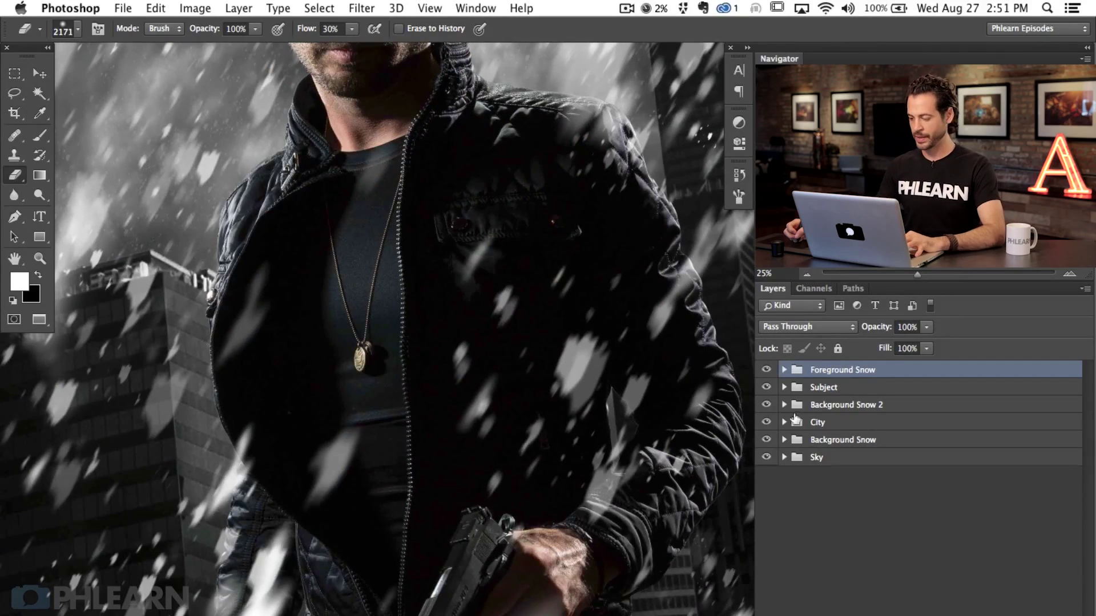
click(784, 387)
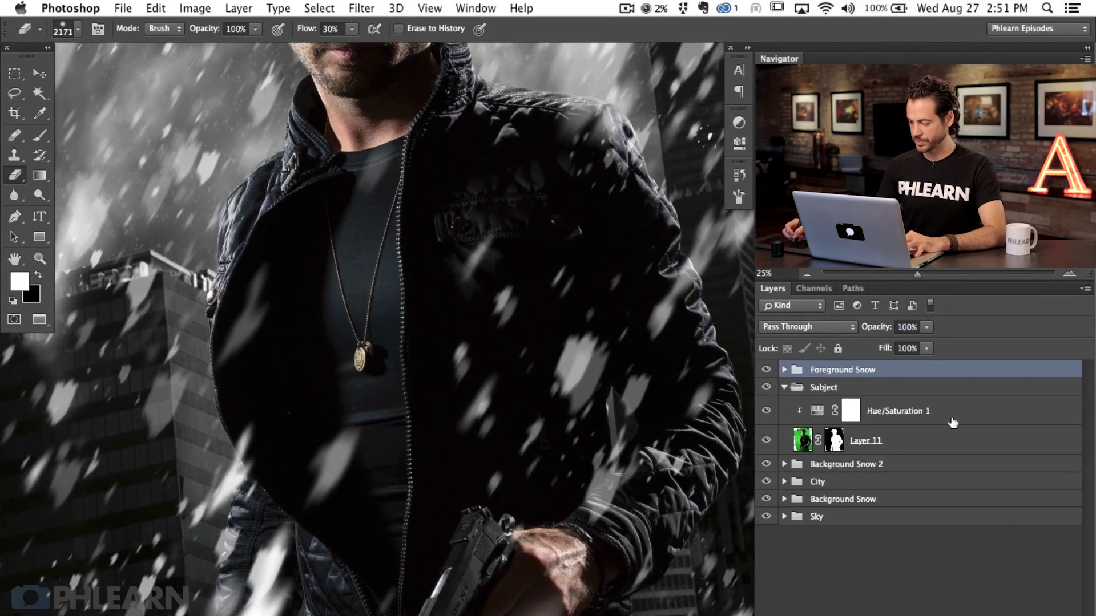
click(953, 422)
click(997, 611)
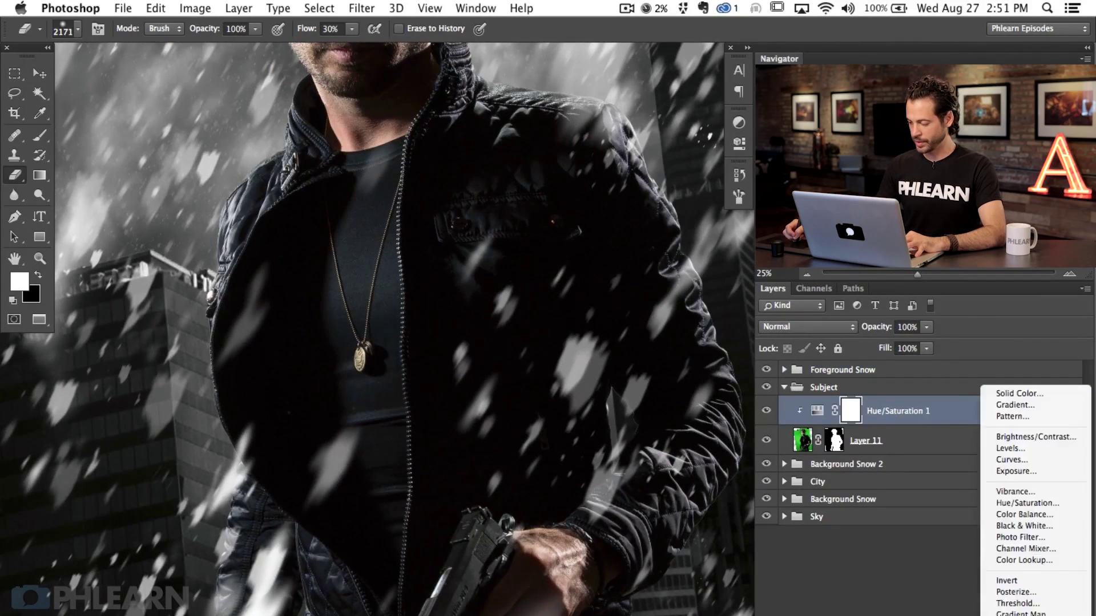
click(1015, 502)
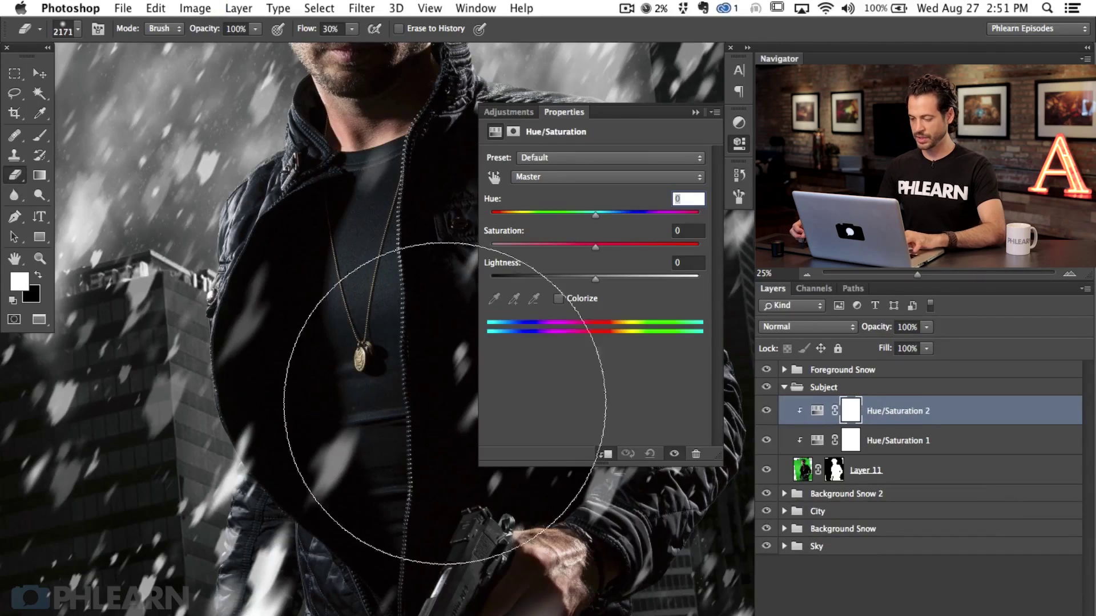
drag(369, 445, 280, 359)
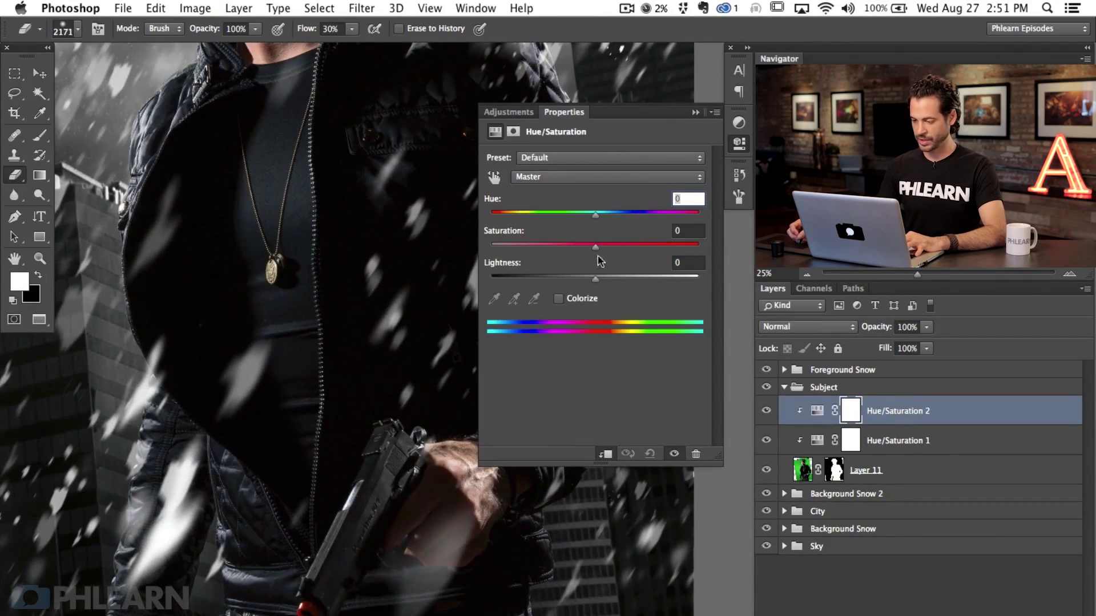
click(740, 144)
drag(478, 212, 602, 511)
- Compare the subject with Hue/Saturation 2 hidden and shown, and examine his face, jacket, hands and jeans up close
click(767, 412)
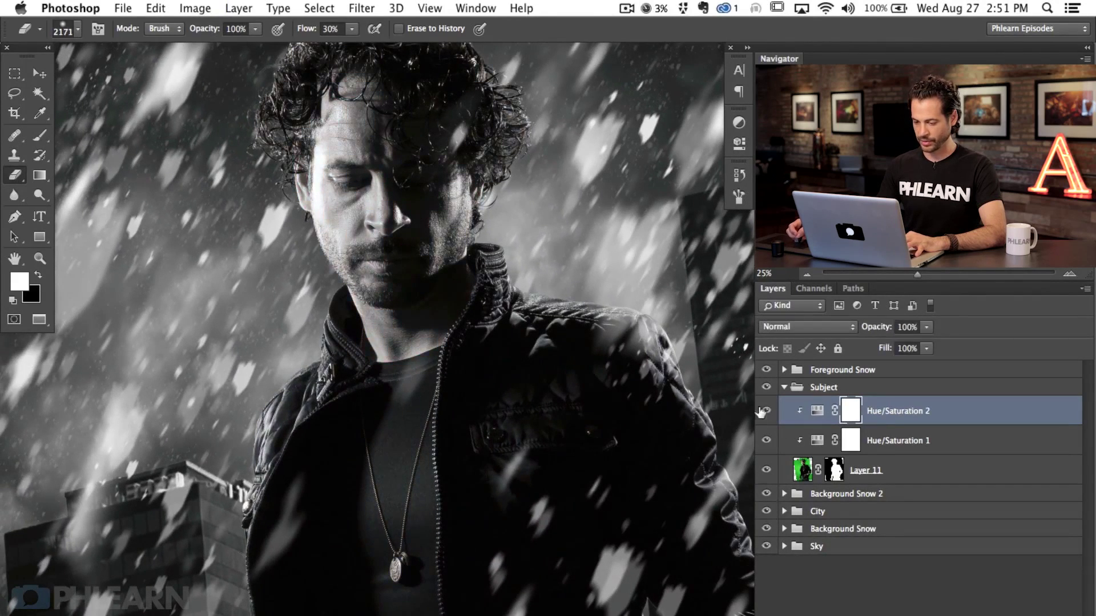
key(super+equal)
drag(525, 399, 619, 442)
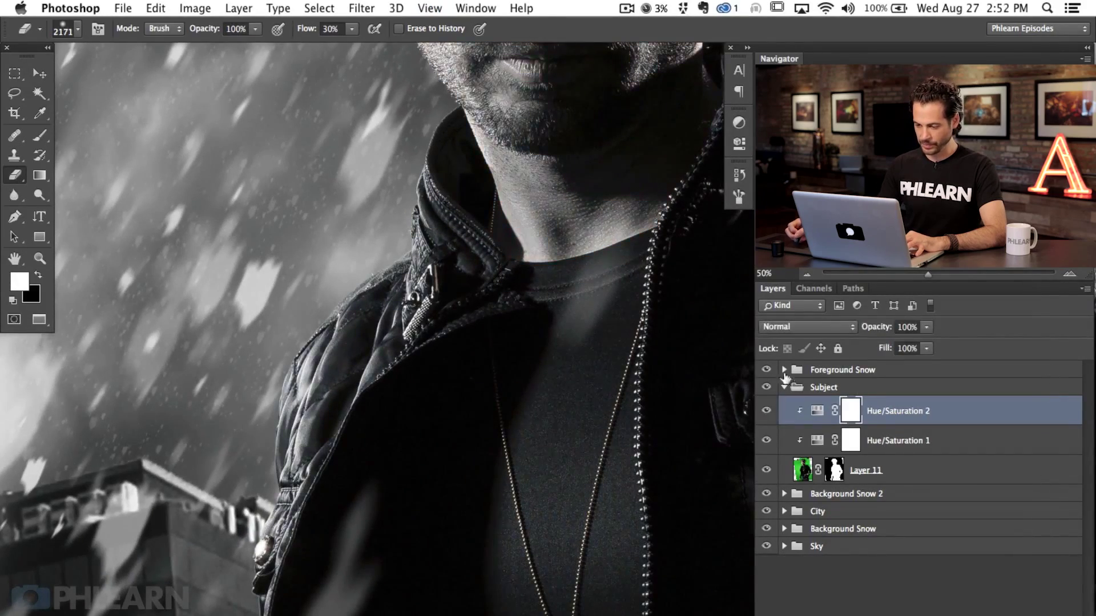
scroll(376, 328, down, 10)
click(766, 411)
click(766, 412)
key(super+minus)
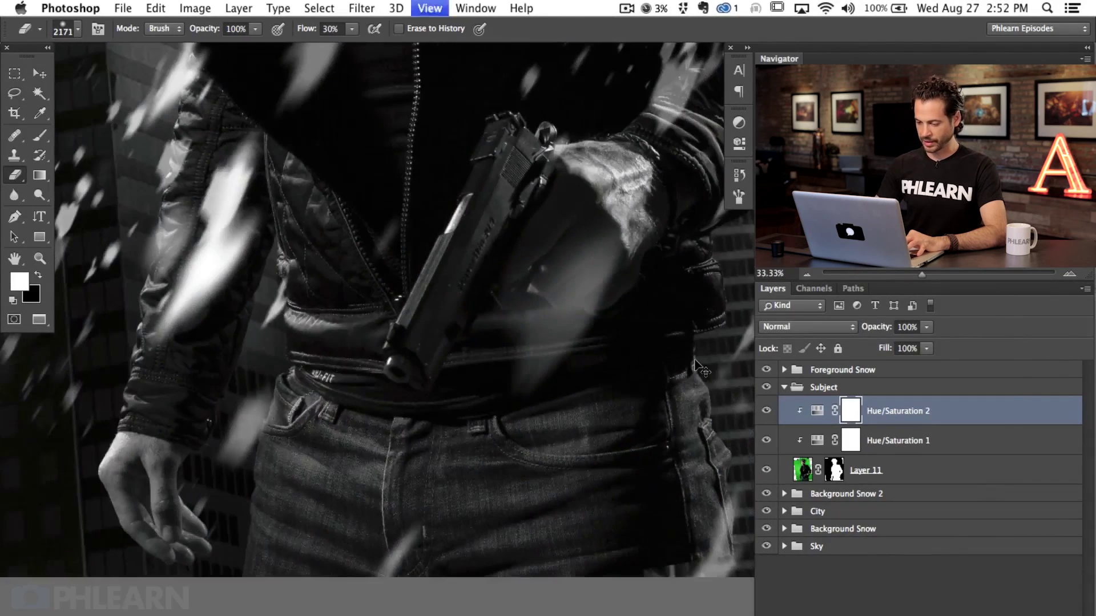
drag(591, 416, 588, 423)
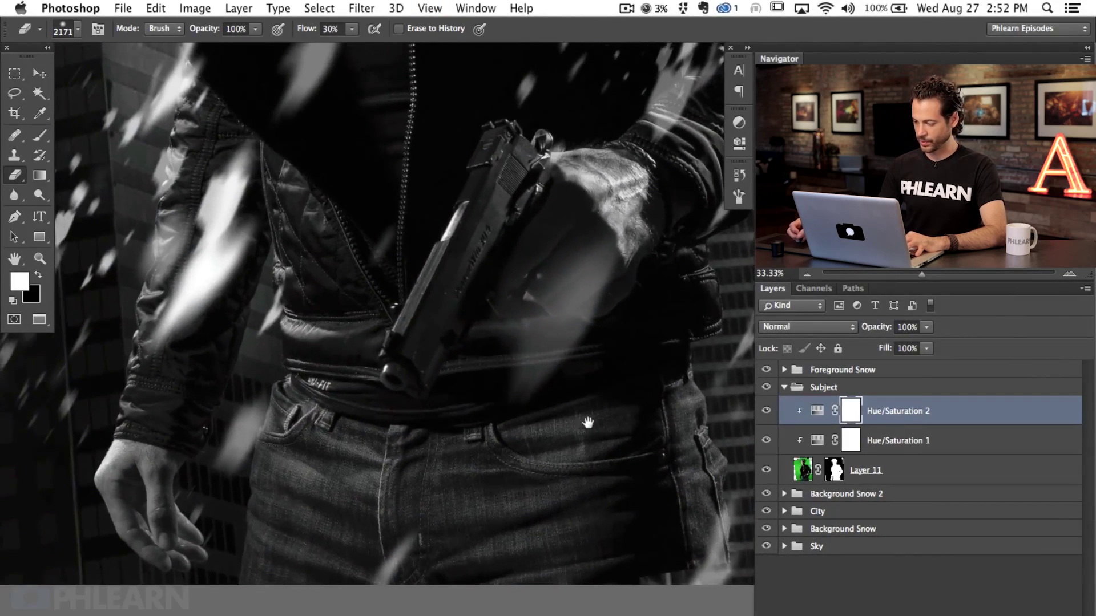
drag(443, 456, 558, 435)
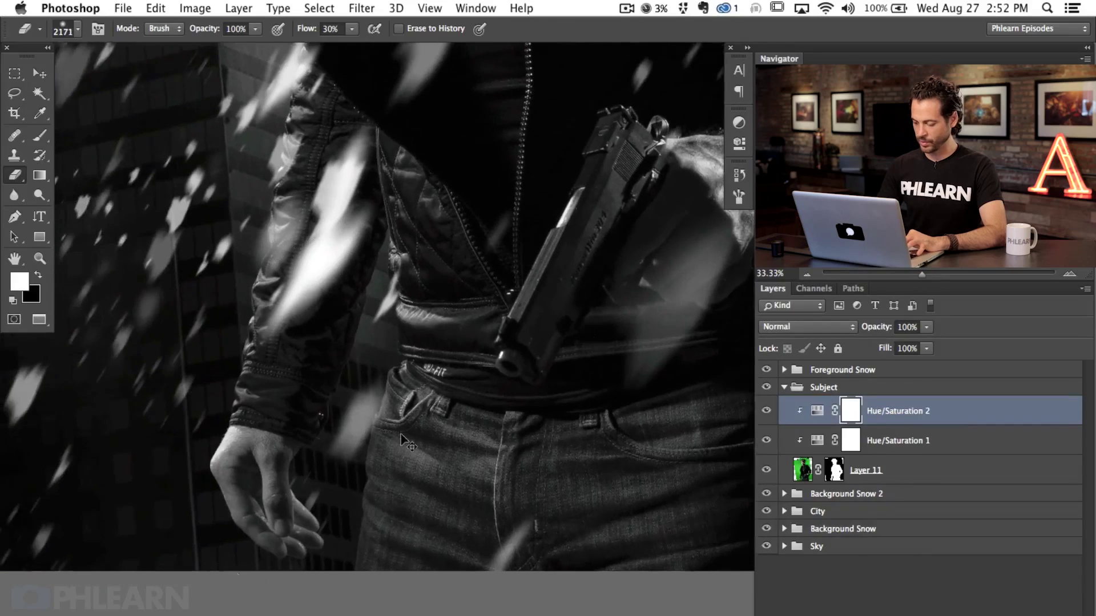
- Set up a soft round brush with black as the foreground colour and 80% flow for masking Hue/Saturation 2
key(super+plus)
key(b)
drag(212, 496, 306, 481)
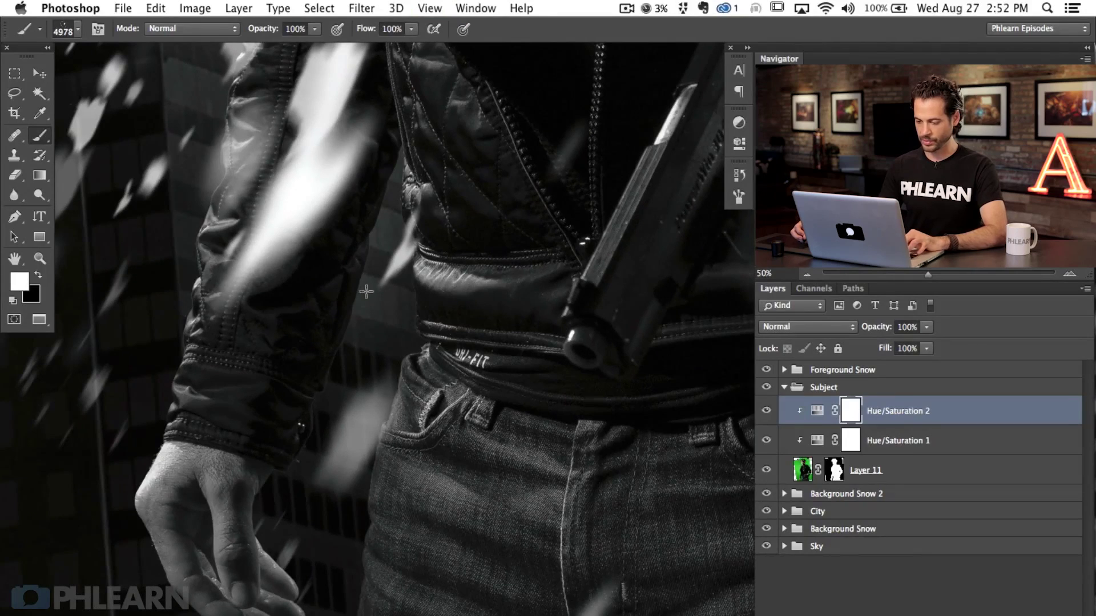
right_click(378, 256)
click(407, 397)
mouse_move(305, 411)
mouse_down()
mouse_move(326, 410)
mouse_move(298, 522)
mouse_up()
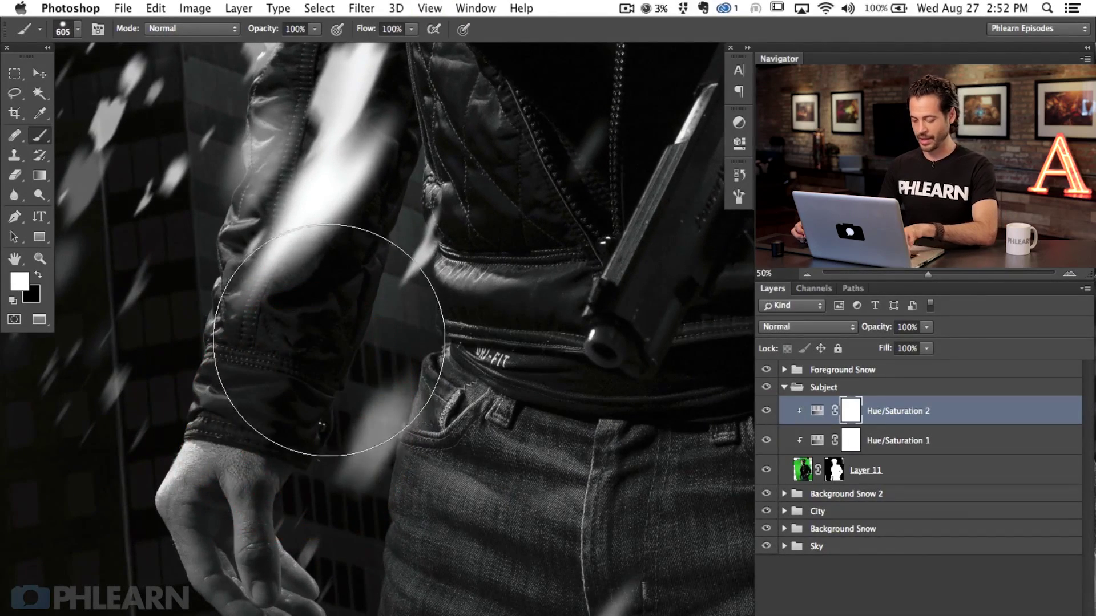
key(x)
key(shift+8)
- Paint black over the lowered hand and the gun hand on the Hue/Saturation 2 mask to restore their skin colour
mouse_move(244, 574)
mouse_down()
mouse_move(278, 601)
mouse_move(238, 577)
mouse_move(202, 579)
mouse_move(215, 499)
mouse_move(262, 491)
mouse_move(194, 538)
mouse_up()
scroll(437, 328, right, 10)
scroll(437, 328, up, 5)
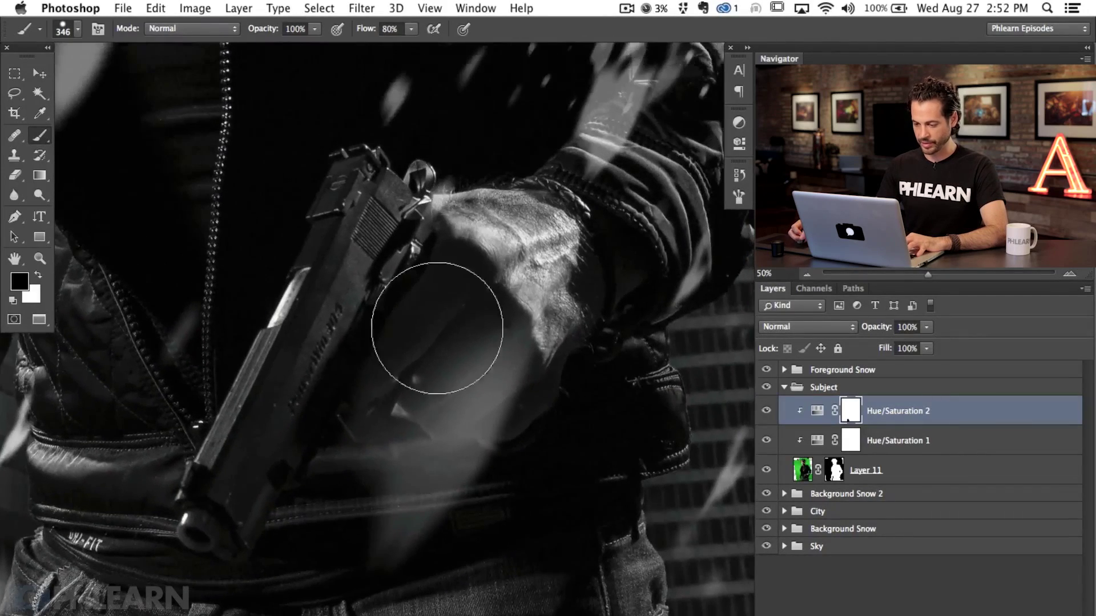
mouse_move(437, 328)
mouse_down()
mouse_move(370, 384)
mouse_move(388, 353)
mouse_move(486, 326)
mouse_move(473, 407)
mouse_move(499, 413)
mouse_move(558, 254)
mouse_move(488, 271)
mouse_move(476, 225)
mouse_move(419, 294)
mouse_move(444, 257)
mouse_move(471, 300)
mouse_move(476, 372)
mouse_up()
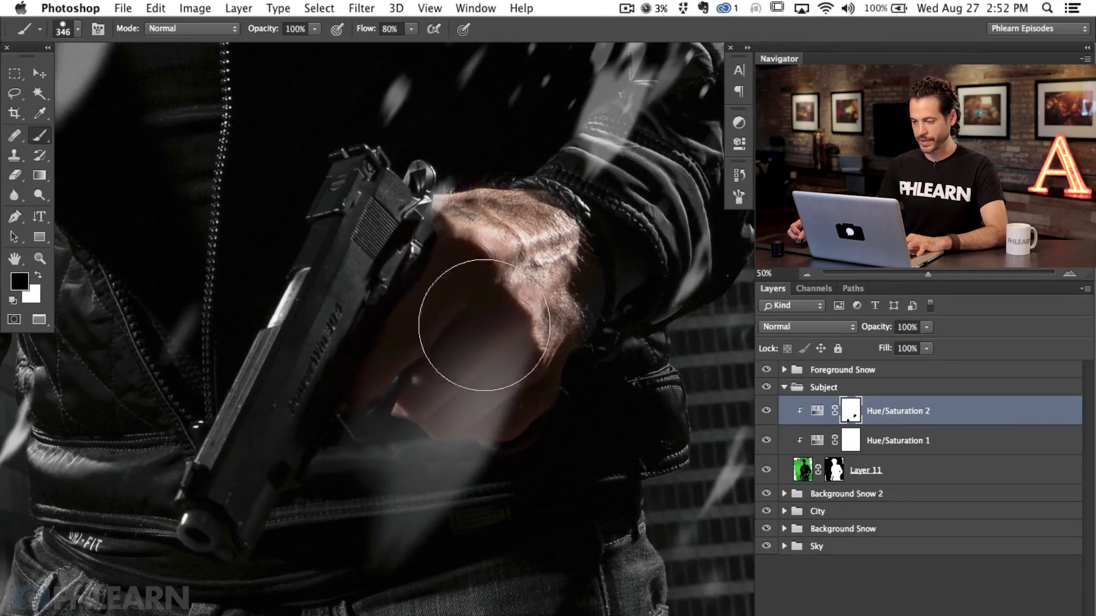
- Paint black over the subject's face, ears and neck on the Hue/Saturation 2 mask, using brush sizes of 193 and 334 px
drag(428, 137, 417, 324)
mouse_move(280, 171)
mouse_down()
mouse_move(335, 409)
mouse_move(352, 413)
mouse_move(346, 542)
mouse_move(369, 559)
mouse_up()
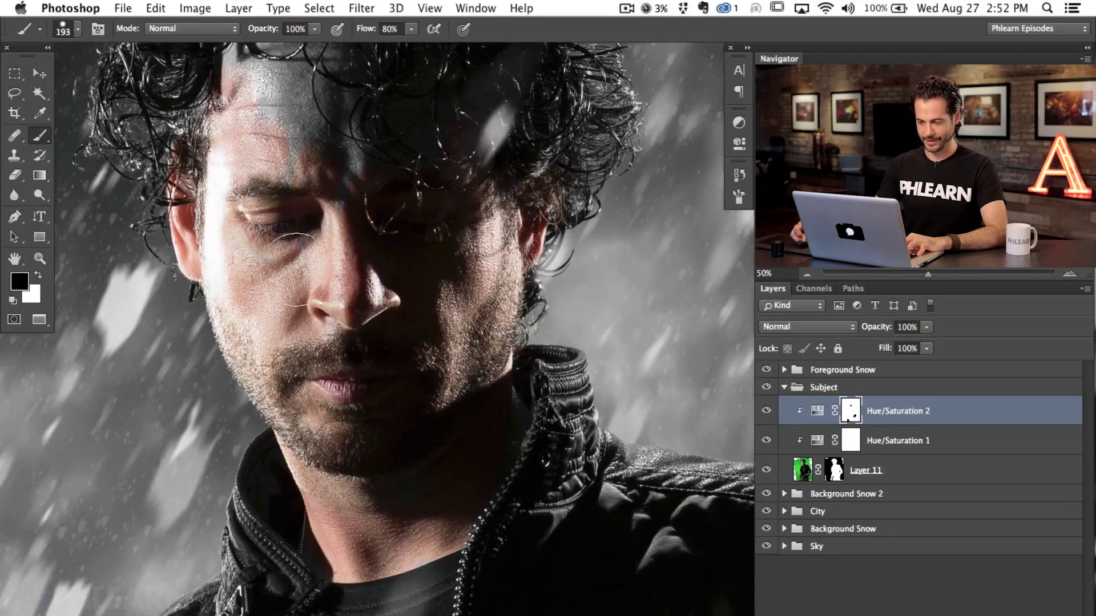
drag(318, 260, 360, 375)
drag(320, 239, 350, 244)
mouse_move(287, 159)
mouse_down()
mouse_move(394, 190)
mouse_move(522, 303)
mouse_move(515, 199)
mouse_up()
drag(485, 289, 502, 358)
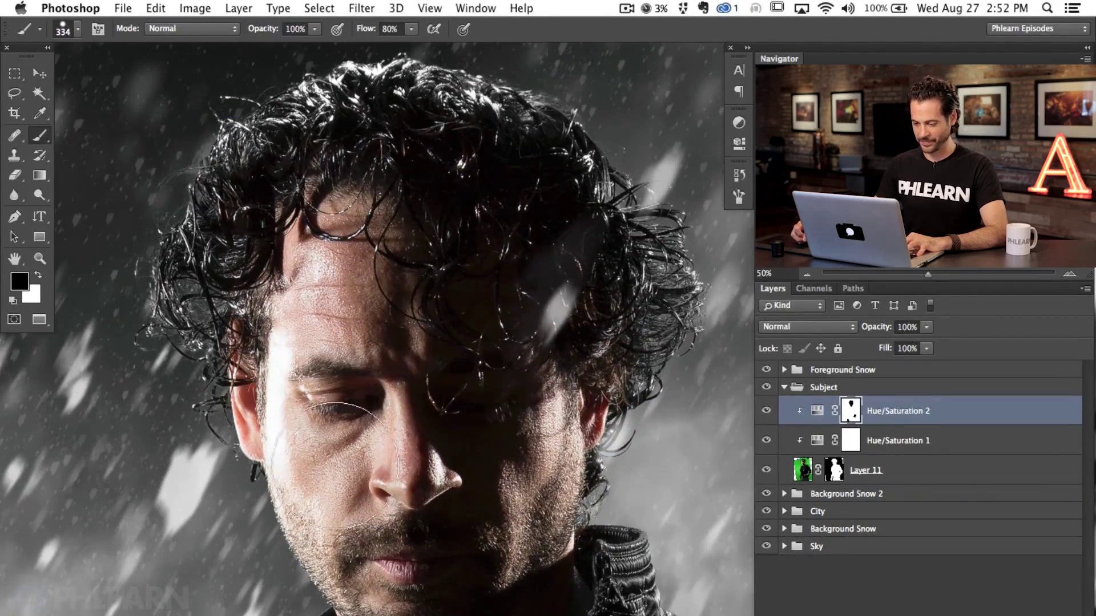
- Review the restored skin areas, and compare the whole image with Hue/Saturation 2 hidden and shown
scroll(457, 433, down, 5)
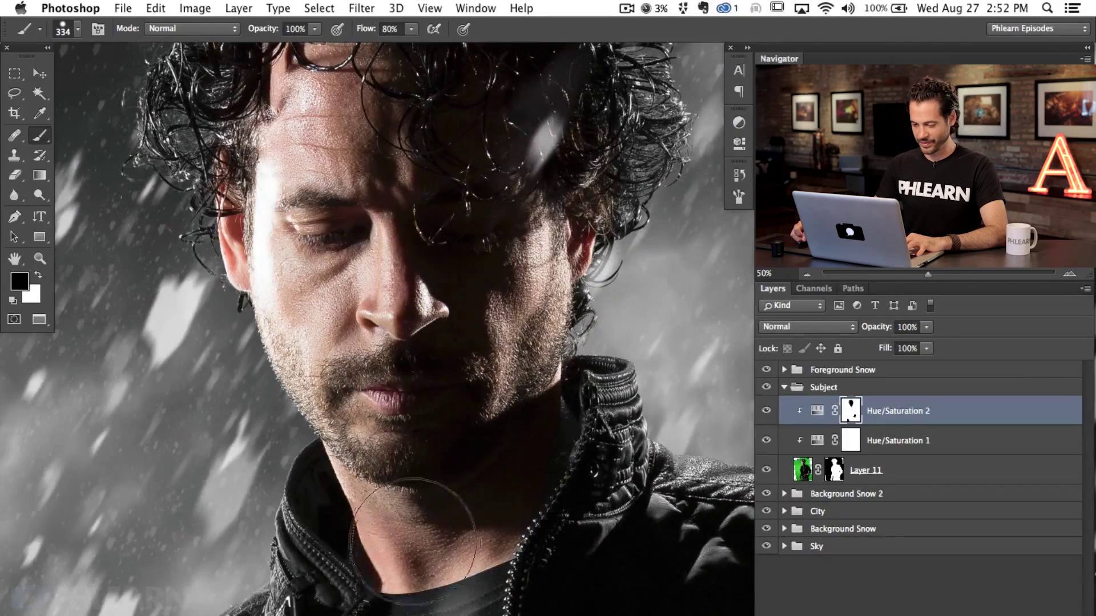
scroll(539, 342, down, 3)
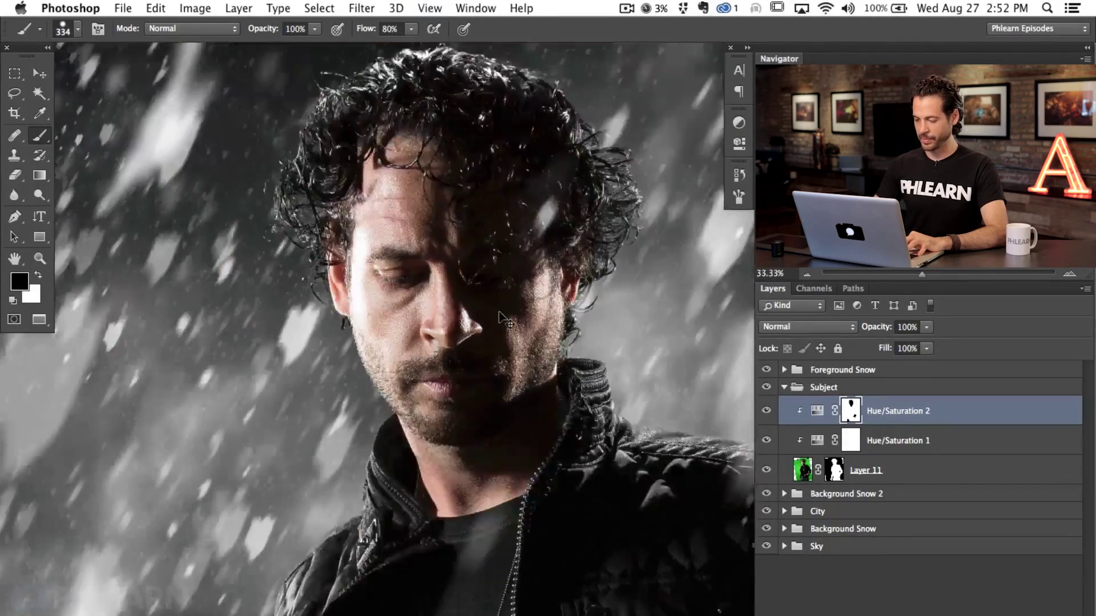
scroll(526, 500, down, 7)
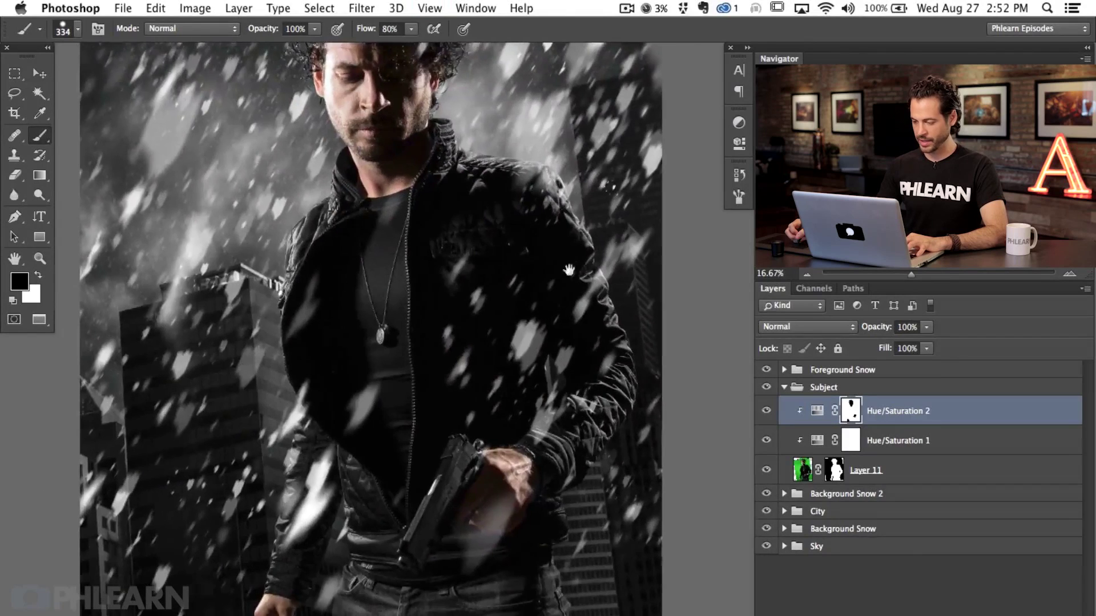
click(766, 410)
click(766, 410)
click(766, 410)
click(766, 410)
- Add a Curves adjustment layer above Hue/Saturation 2 and clip it to the subject
drag(474, 509, 513, 457)
key(super+plus)
key(super+plus)
drag(379, 531, 451, 245)
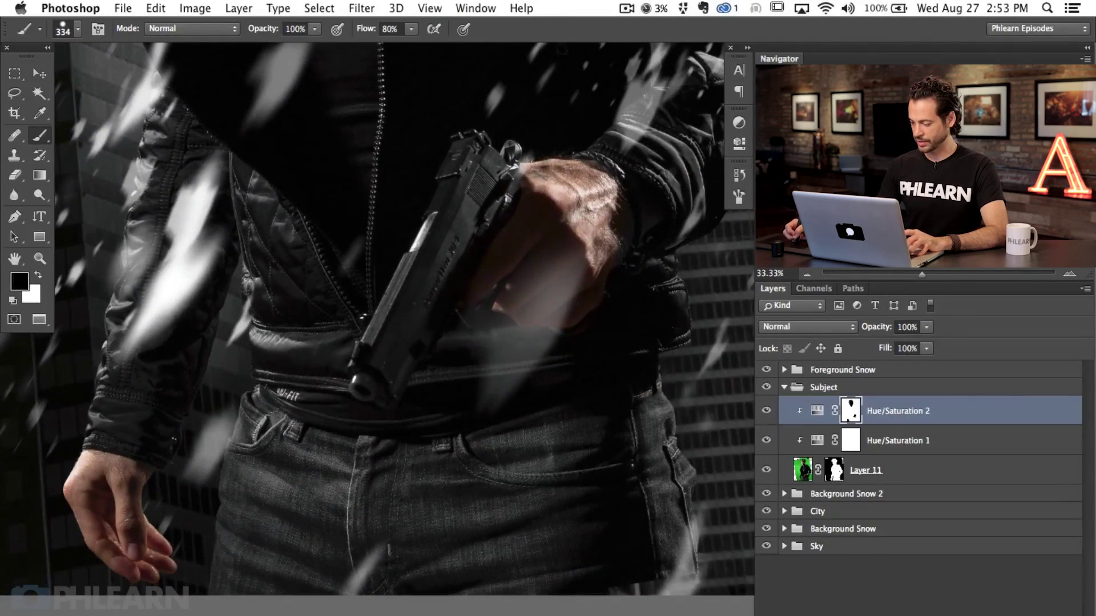
click(981, 385)
click(1012, 462)
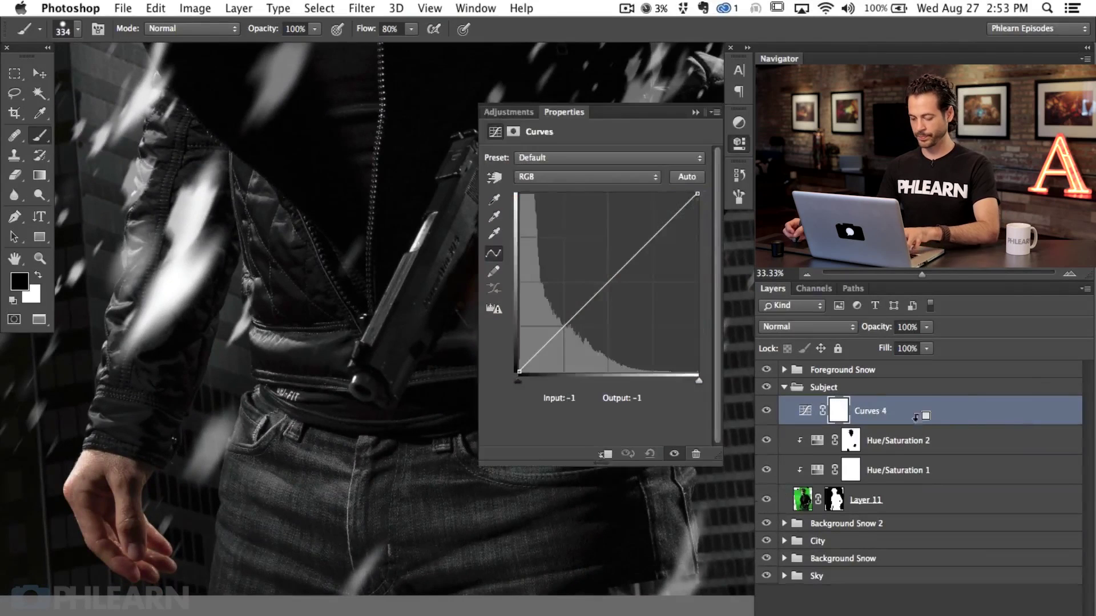
alt+click(876, 394)
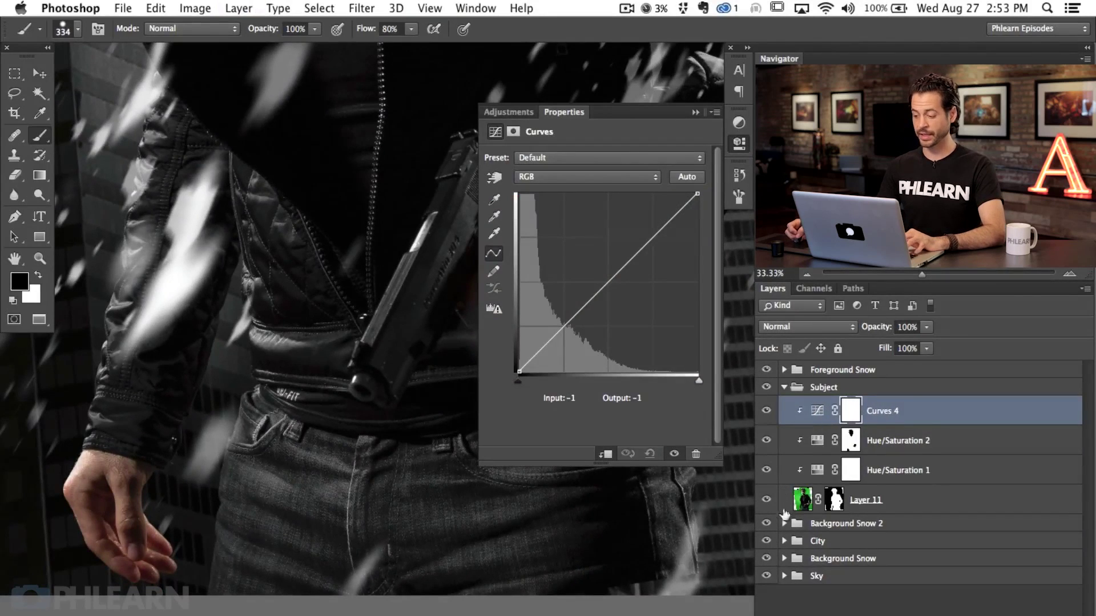
- Darken the Curves 4 midtones to input 146, output 84, and invert its mask to black
drag(398, 448, 296, 461)
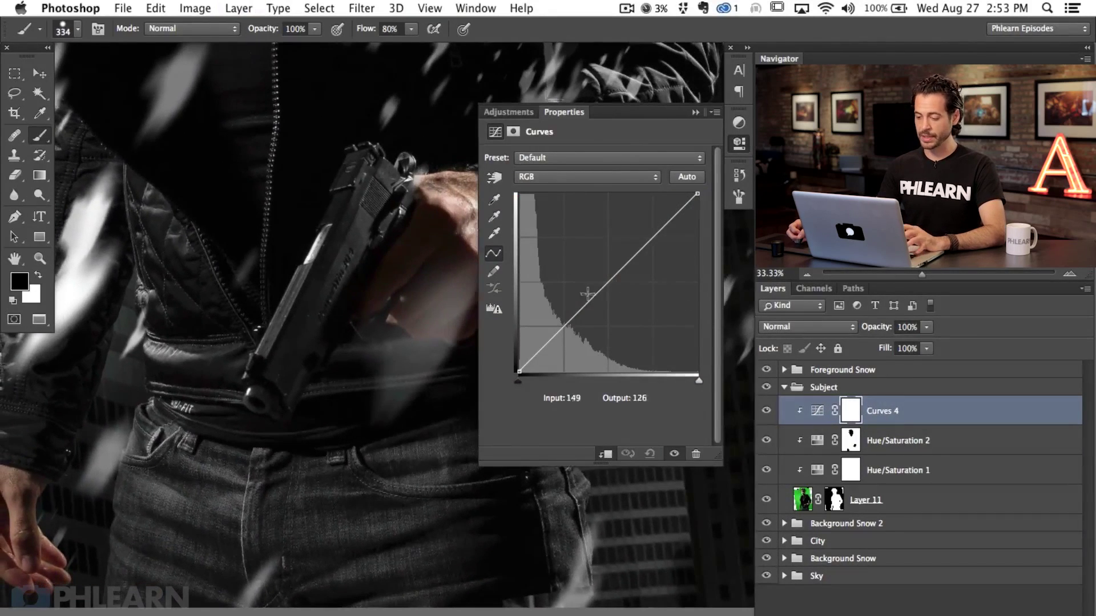
drag(599, 295, 621, 313)
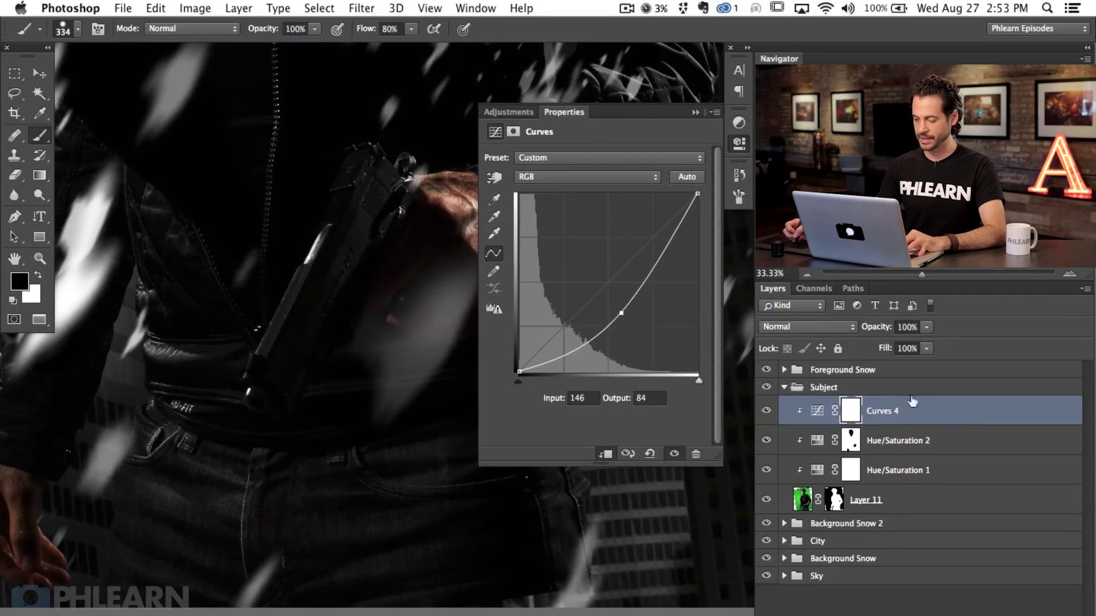
key(super+i)
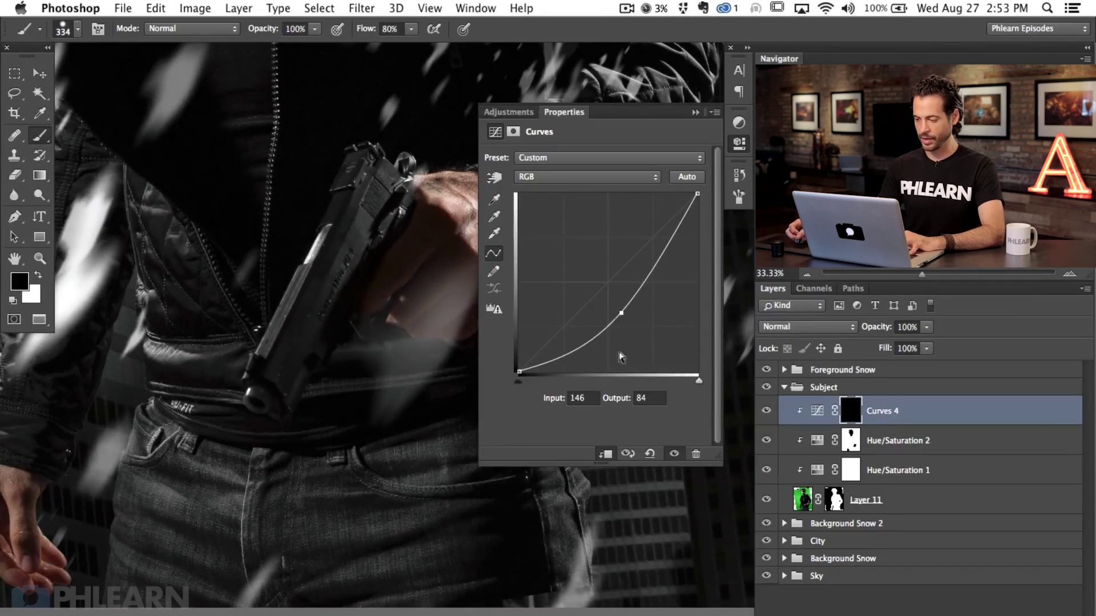
click(736, 147)
- Paint white over the subject's jeans on the Curves 4 mask with the 334 px brush at 80% flow
key(x)
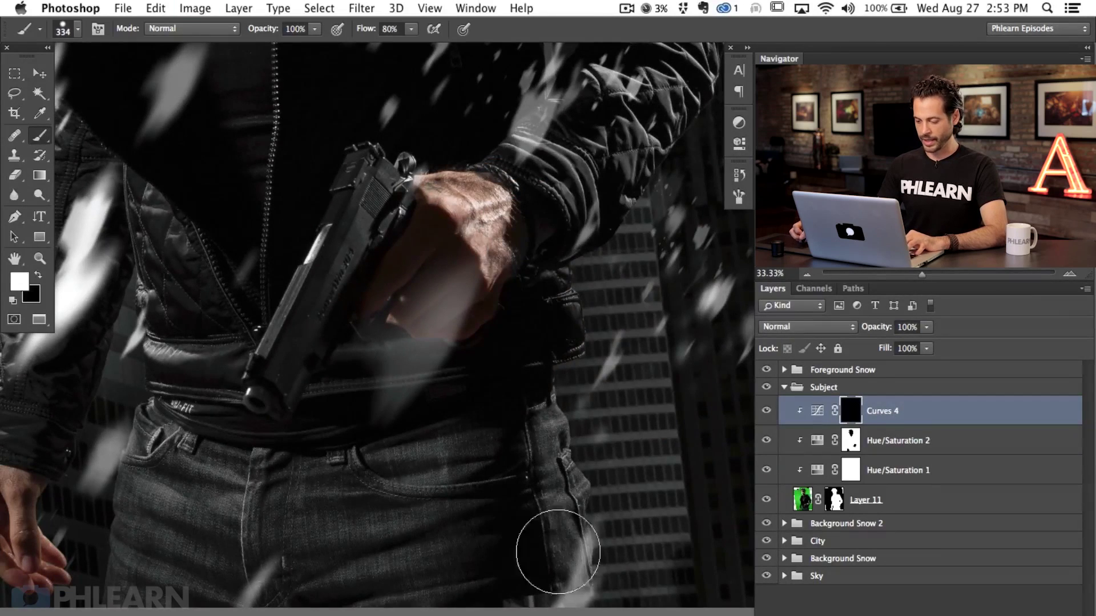
mouse_move(616, 554)
mouse_down()
mouse_move(474, 495)
mouse_move(559, 442)
mouse_move(226, 454)
mouse_move(122, 433)
mouse_move(195, 432)
mouse_move(252, 456)
mouse_move(234, 484)
mouse_move(179, 508)
mouse_move(114, 584)
mouse_move(165, 594)
mouse_up()
drag(399, 521, 404, 603)
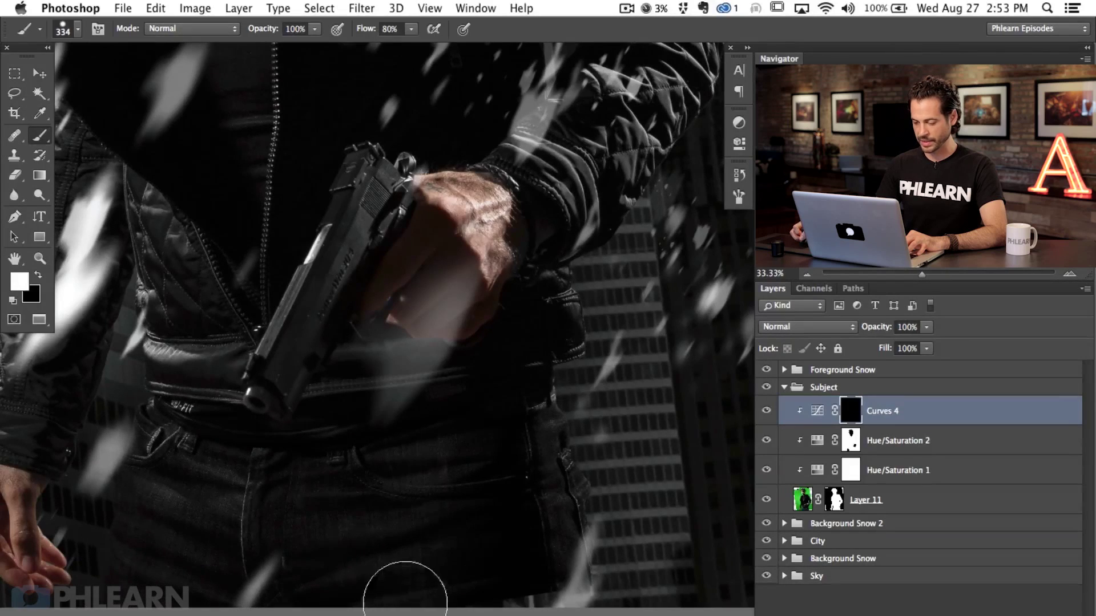
- Expand the Foreground Snow group, compare its layers by hiding and showing them, and add a layer mask to Layer 12
drag(272, 210, 415, 455)
mouse_move(325, 314)
mouse_down()
mouse_move(368, 302)
mouse_move(391, 310)
mouse_up()
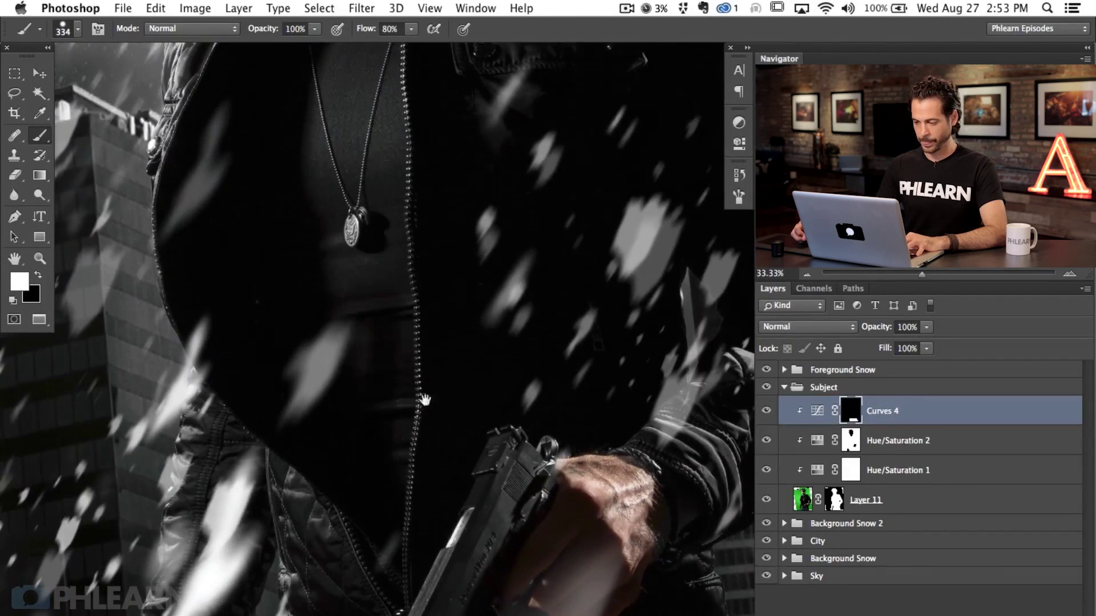
scroll(423, 371, up, 5)
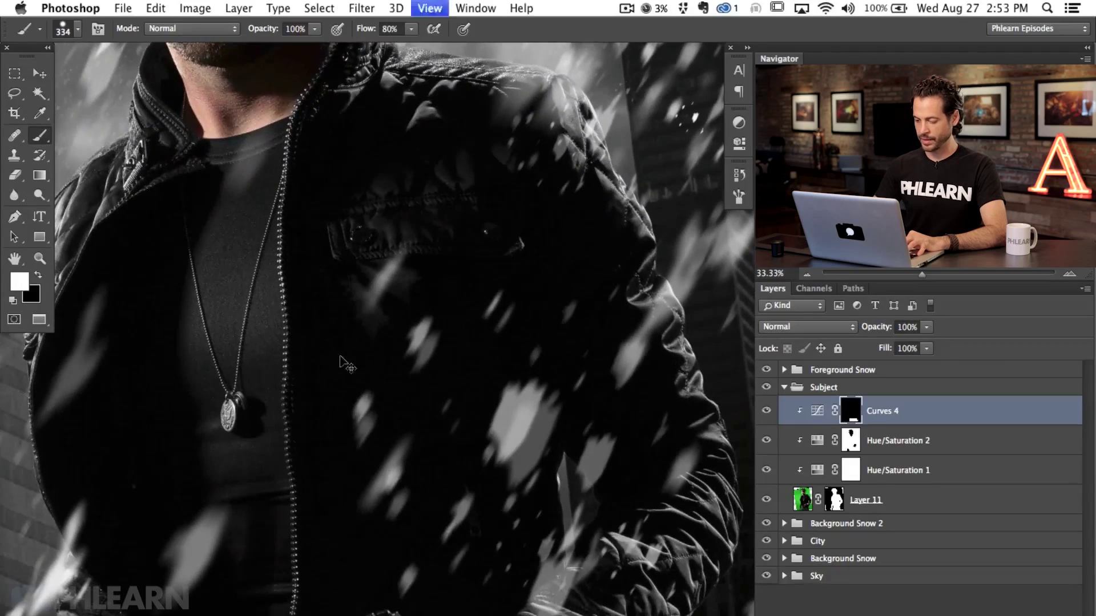
key(super+minus)
mouse_move(536, 424)
mouse_down()
mouse_move(547, 468)
mouse_move(491, 384)
mouse_up()
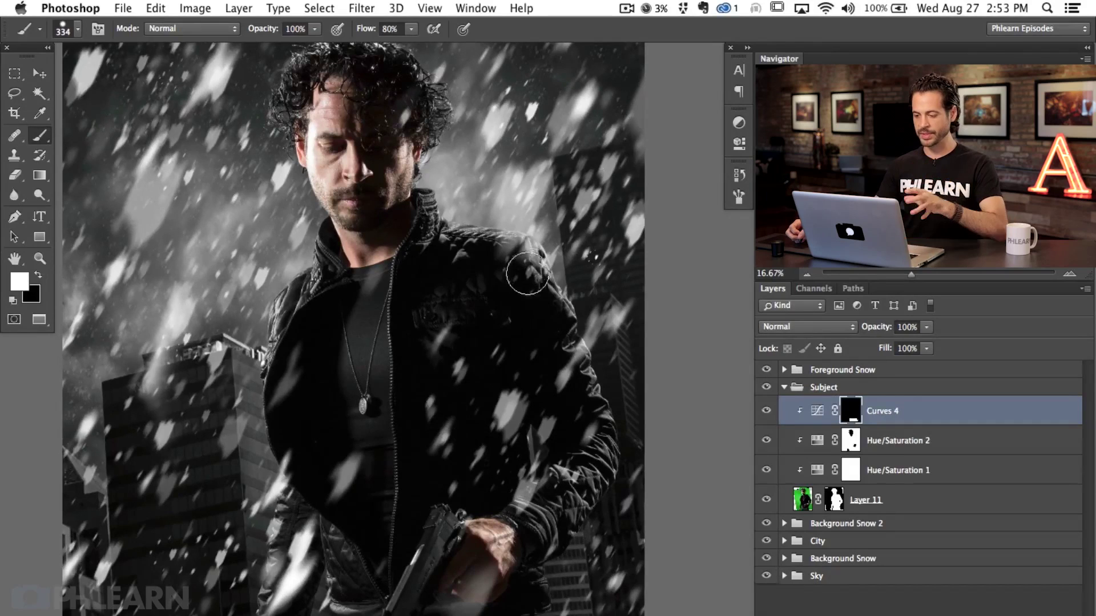
click(784, 370)
click(766, 394)
click(766, 393)
click(766, 423)
click(766, 423)
click(790, 425)
key(super+m)
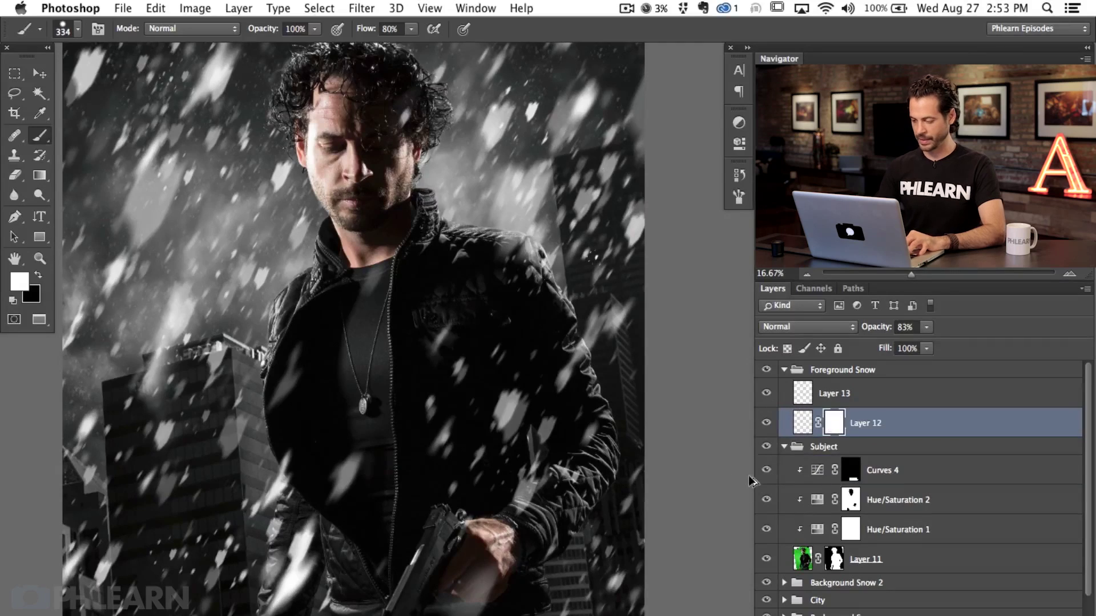
- Paint black on the Layer 12 mask over the jacket front and gun hand with a 1487 px brush at 30% flow
mouse_move(325, 421)
mouse_down()
mouse_move(365, 420)
mouse_move(464, 355)
mouse_up()
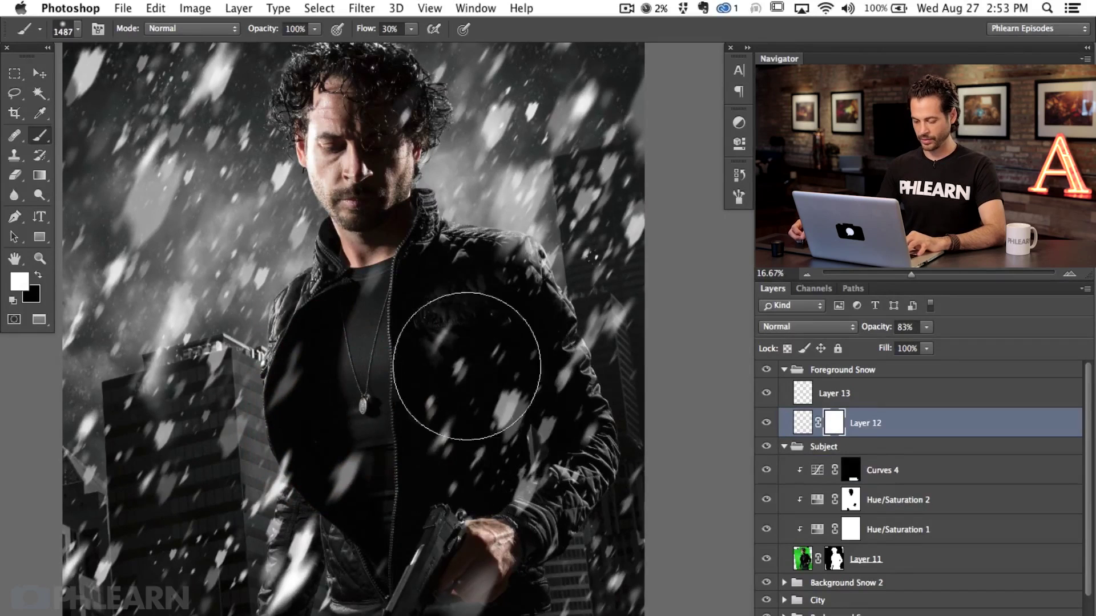
key(x)
key(shift+3)
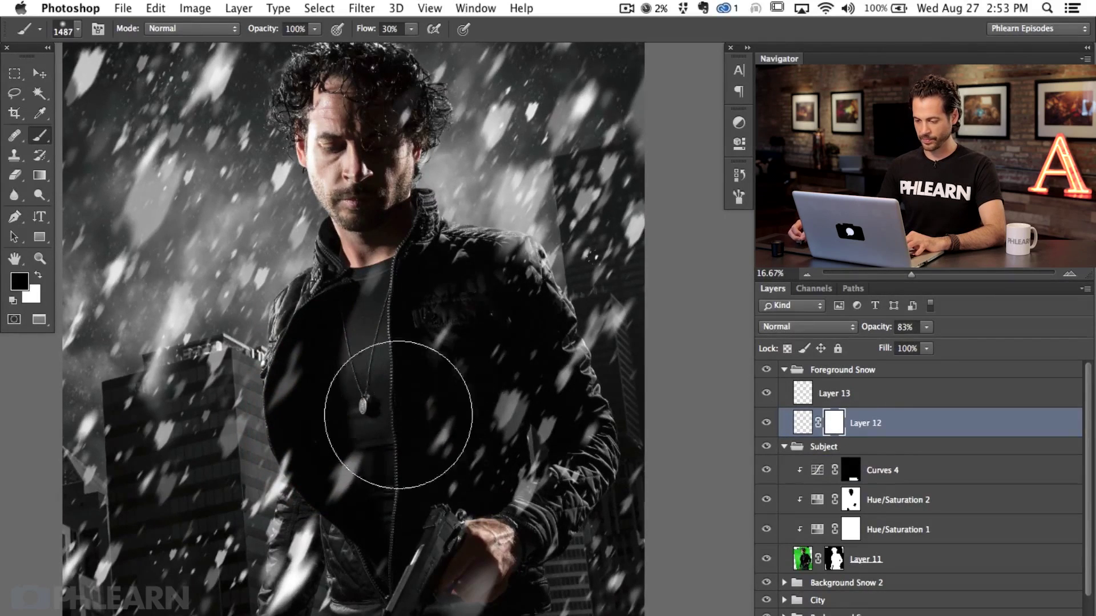
mouse_move(509, 387)
mouse_down()
mouse_move(484, 440)
mouse_move(526, 563)
mouse_up()
- Check Layer 13 by hiding and showing it, then add a mask and paint black to fade its snow near the gun hand
click(766, 392)
click(766, 392)
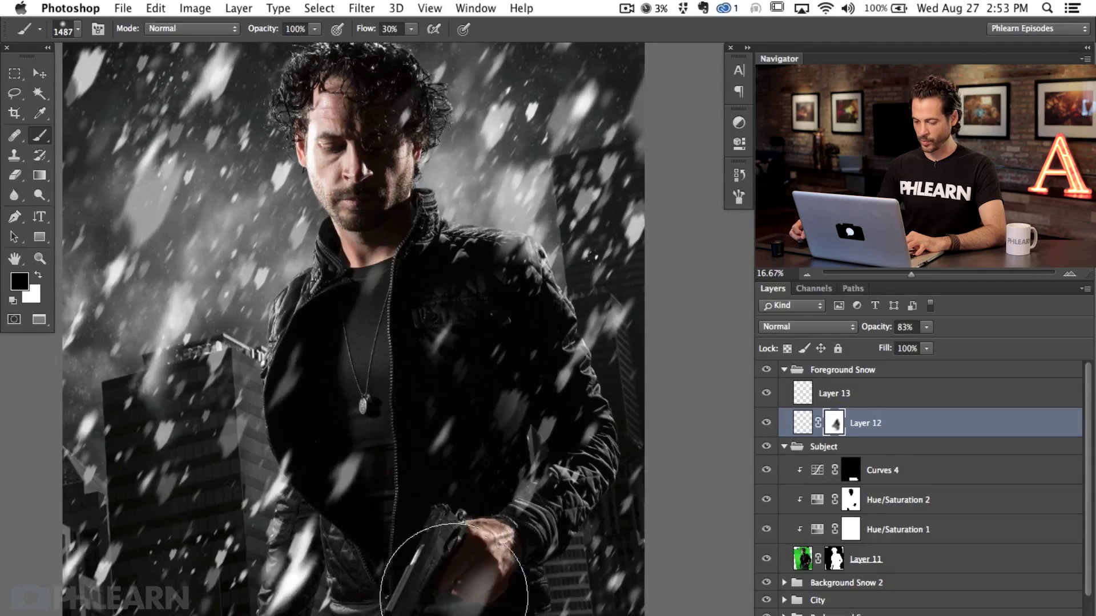
click(819, 401)
key(x)
key(x)
mouse_move(393, 470)
mouse_down()
mouse_move(357, 516)
mouse_move(384, 481)
mouse_move(391, 423)
mouse_up()
- Fade the remaining Layer 12 snow over the subject on its mask with a 573 px black brush, and collapse the Foreground Snow group
click(765, 423)
click(765, 423)
click(834, 425)
drag(466, 403, 497, 384)
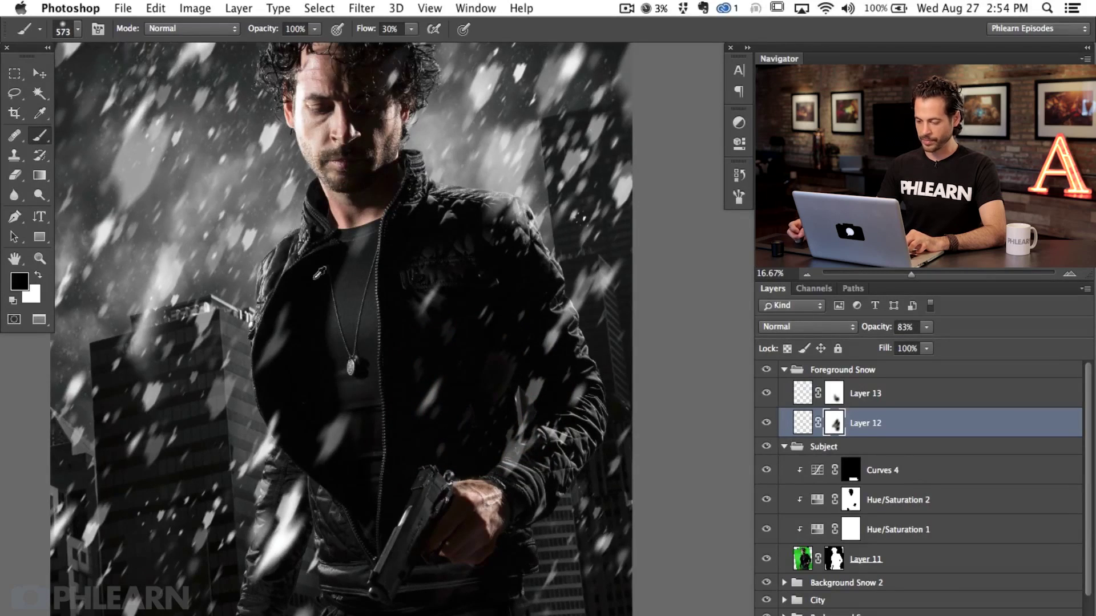
click(782, 371)
- Add a clipped Curves adjustment above Curves 4 and brighten its highlights by setting the white point to input 145, output 255
key(x)
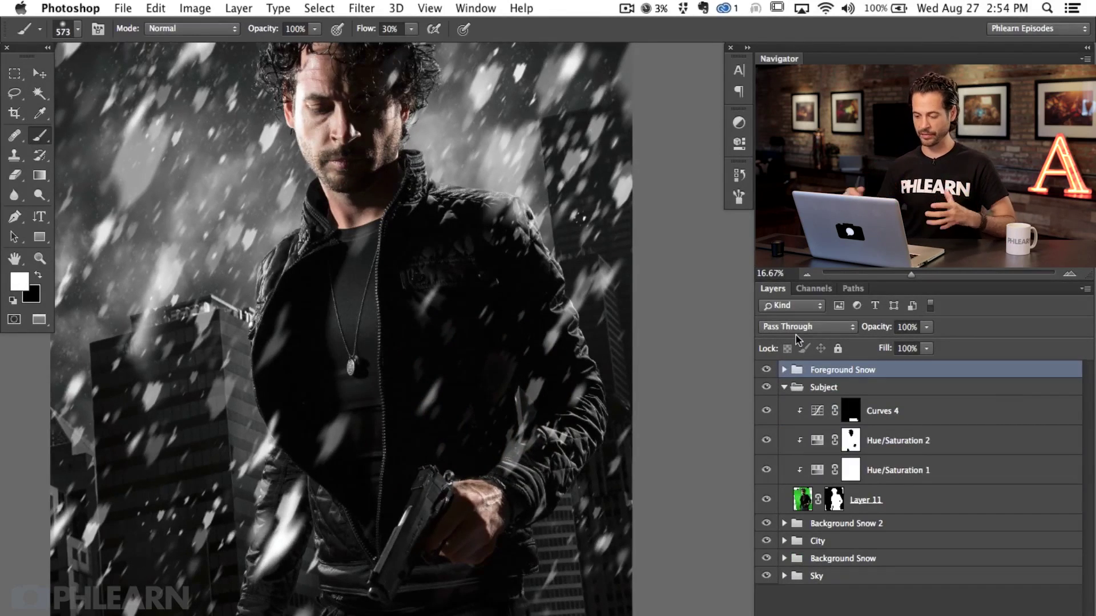
click(930, 417)
key(x)
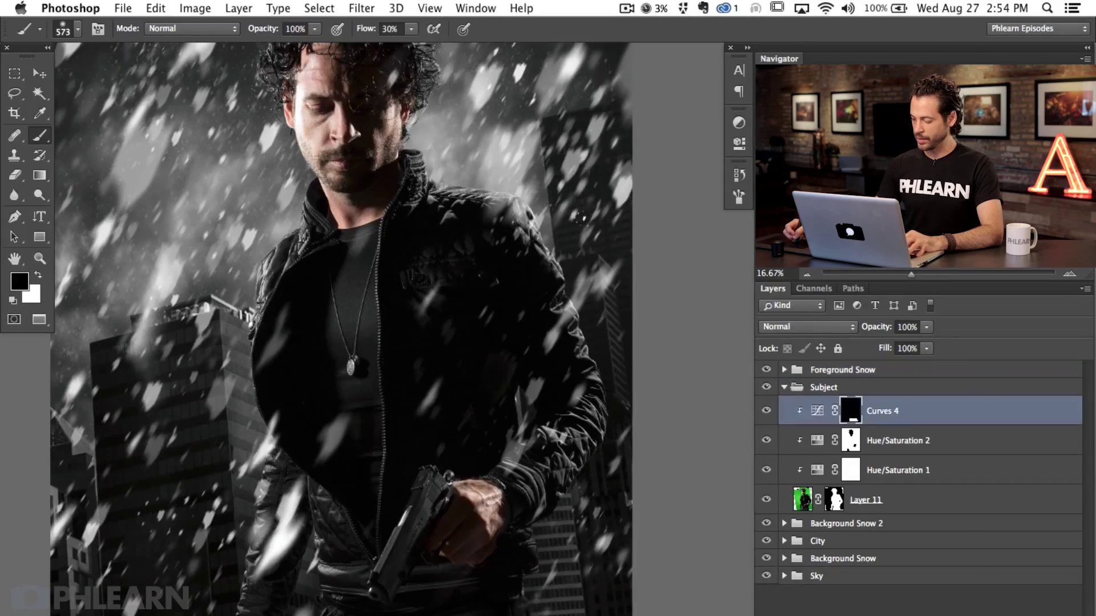
click(1013, 615)
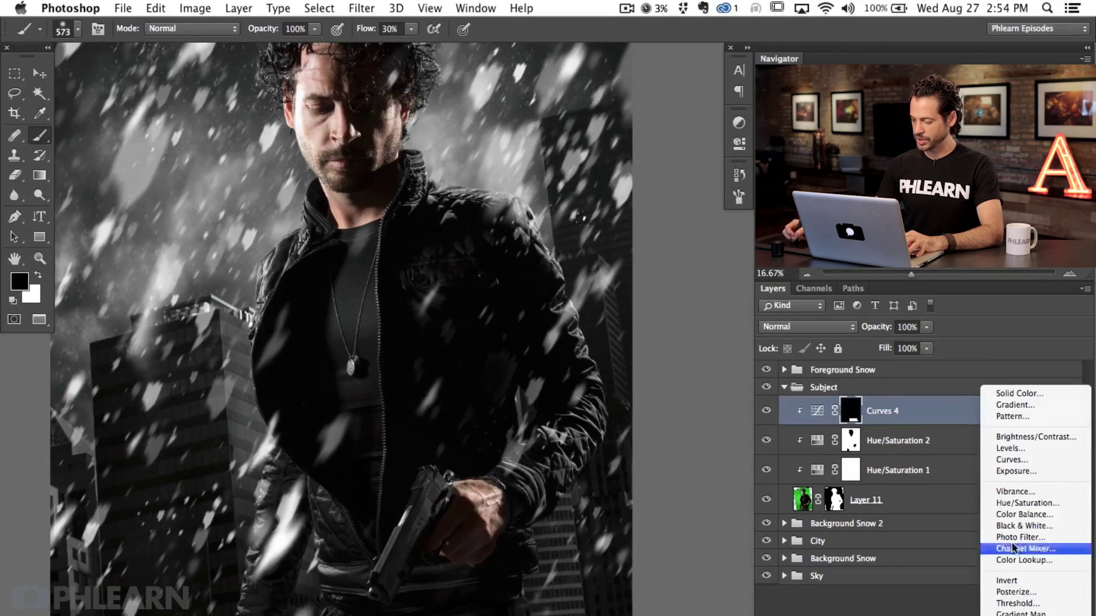
click(1023, 463)
key(super+alt+g)
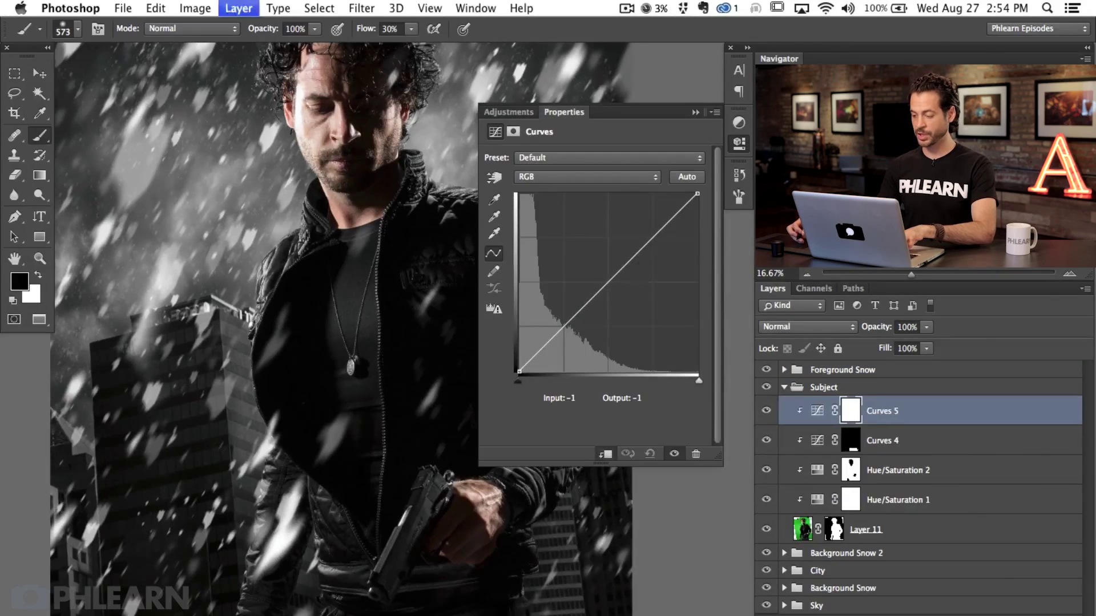
drag(395, 346, 284, 372)
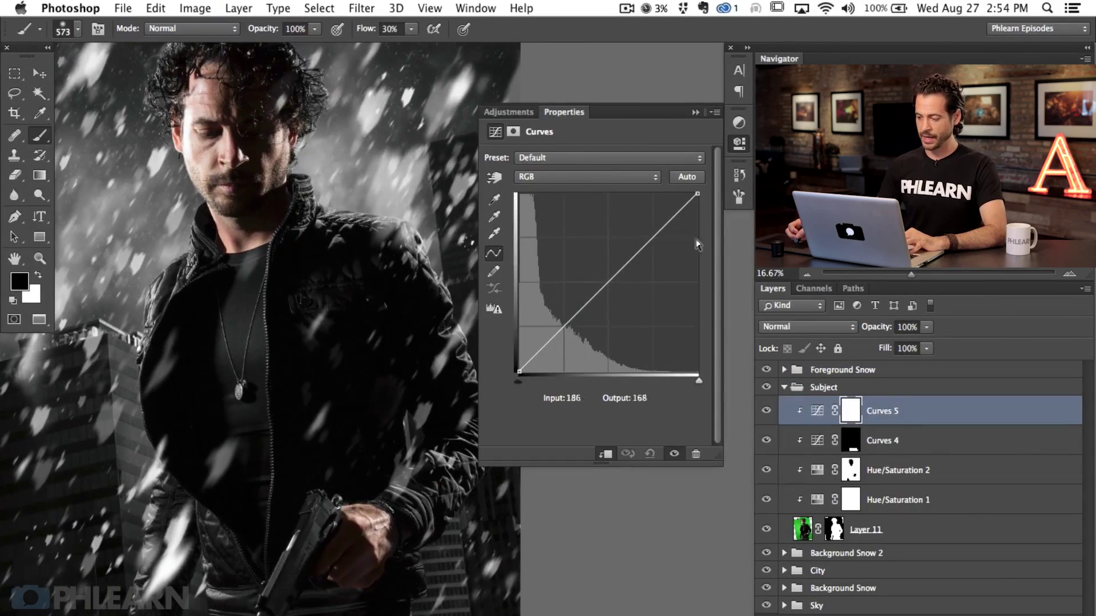
drag(696, 195, 621, 181)
- Compare the subject with the Curves 5 brightening hidden and shown, and close the curve settings
click(766, 410)
click(766, 411)
click(767, 410)
click(766, 410)
click(767, 410)
click(767, 410)
click(767, 411)
click(766, 410)
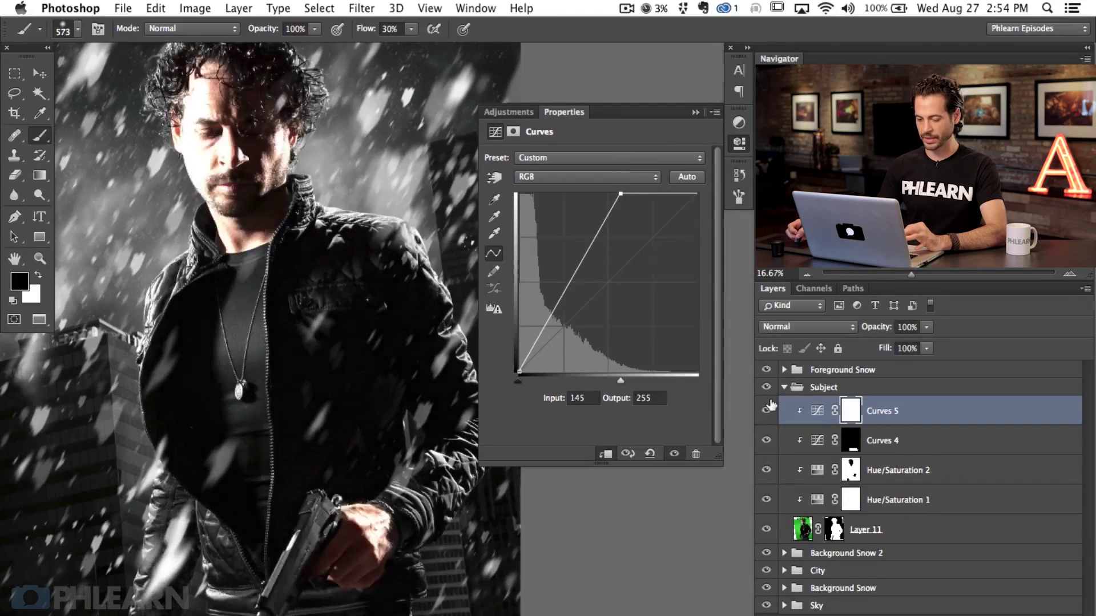
click(737, 148)
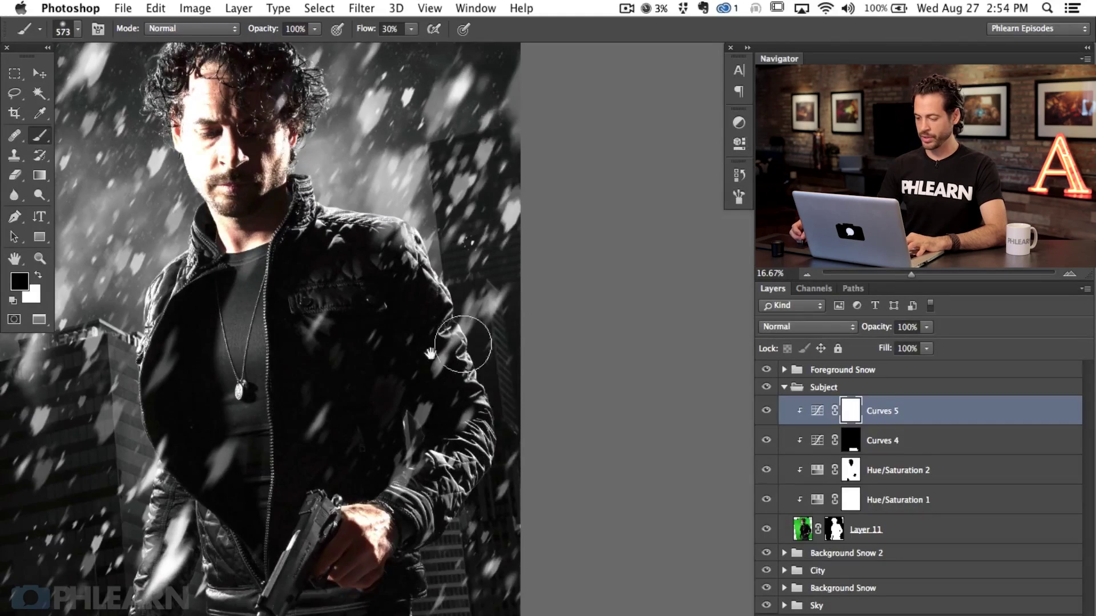
- Invert the Curves 5 mask to black and paint white over the jacket's shoulders and sleeves with 760 and 725 px brushes at 70% flow
scroll(482, 335, left, 2)
key(super+i)
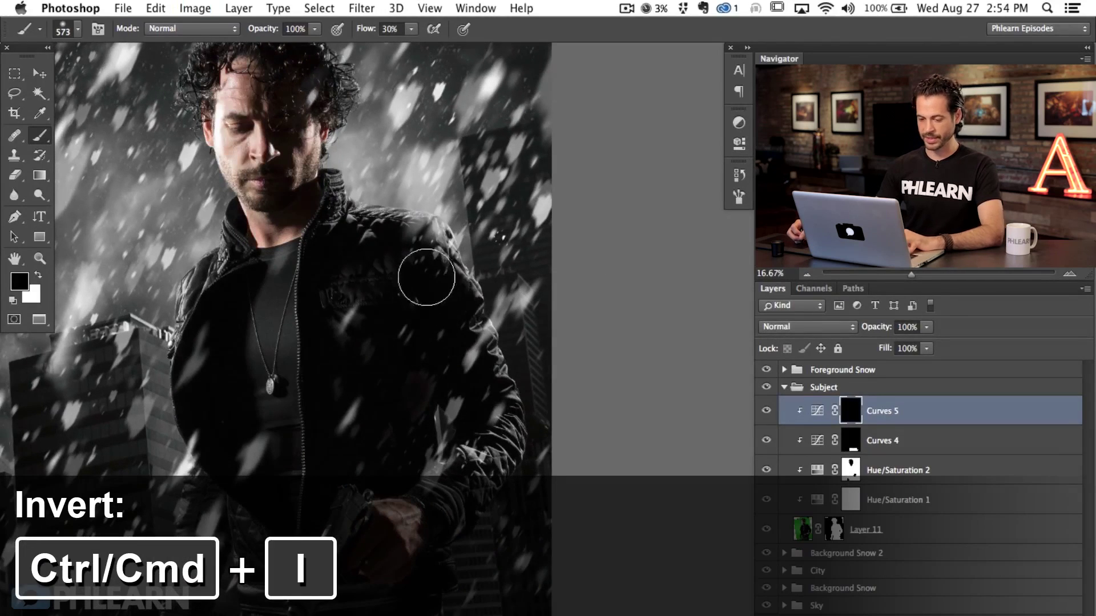
key(x)
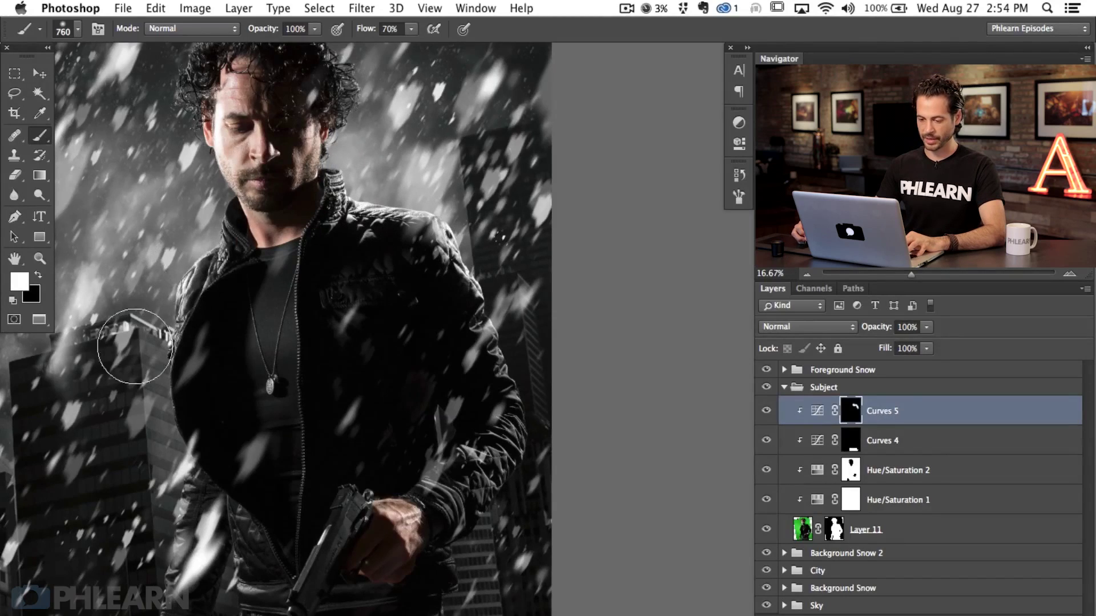
key(bracketleft)
drag(502, 452, 508, 419)
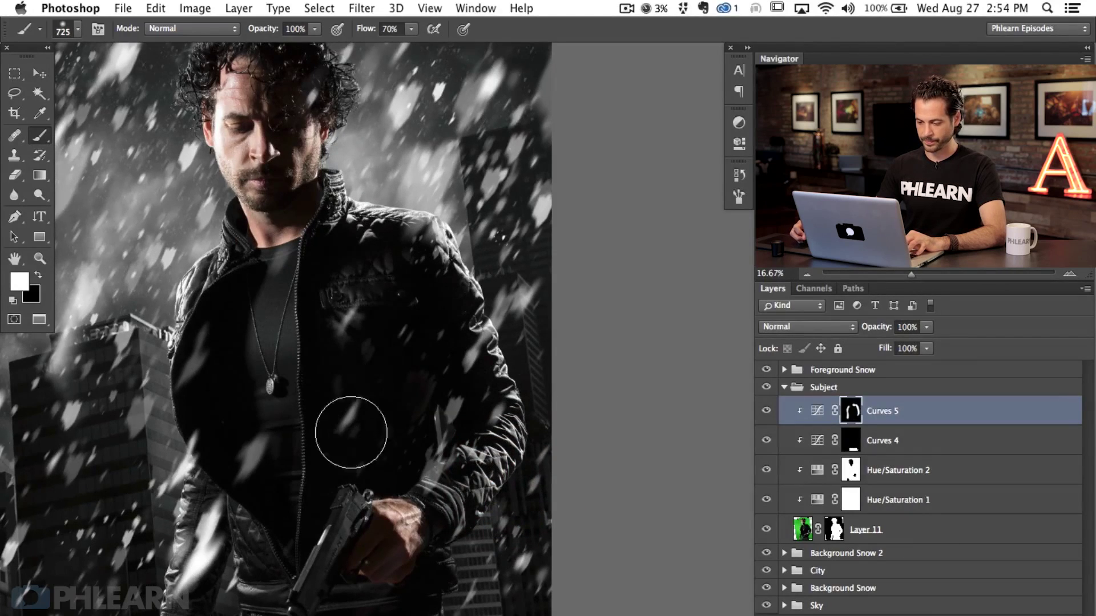
- Paint white along the jacket's zipper on the Curves 5 mask with a 93 px brush at 80% flow
key(super+equal)
key(super+equal)
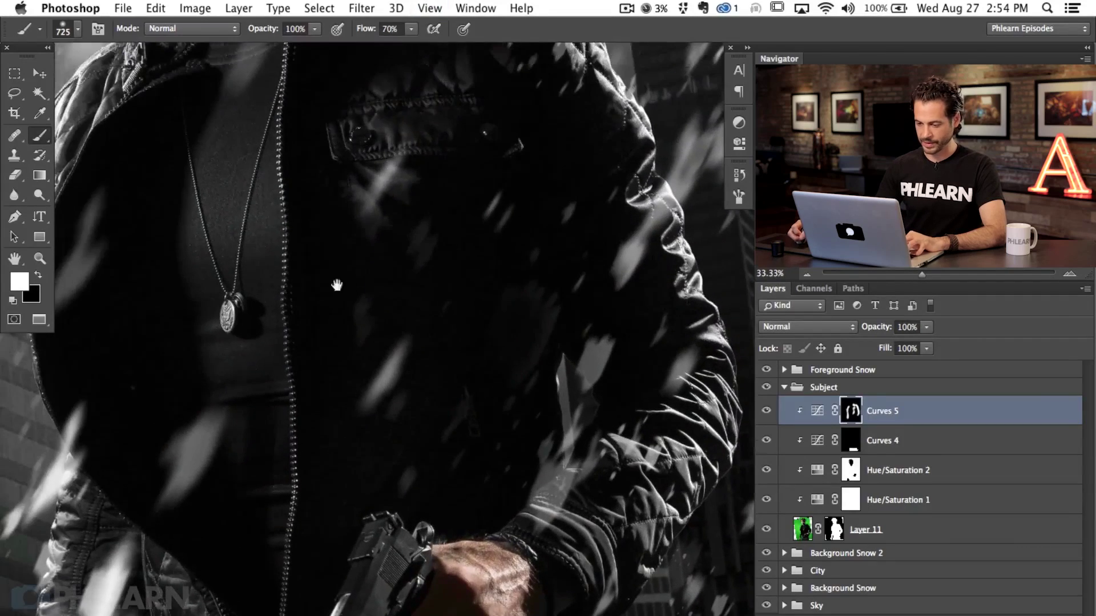
drag(343, 191, 311, 191)
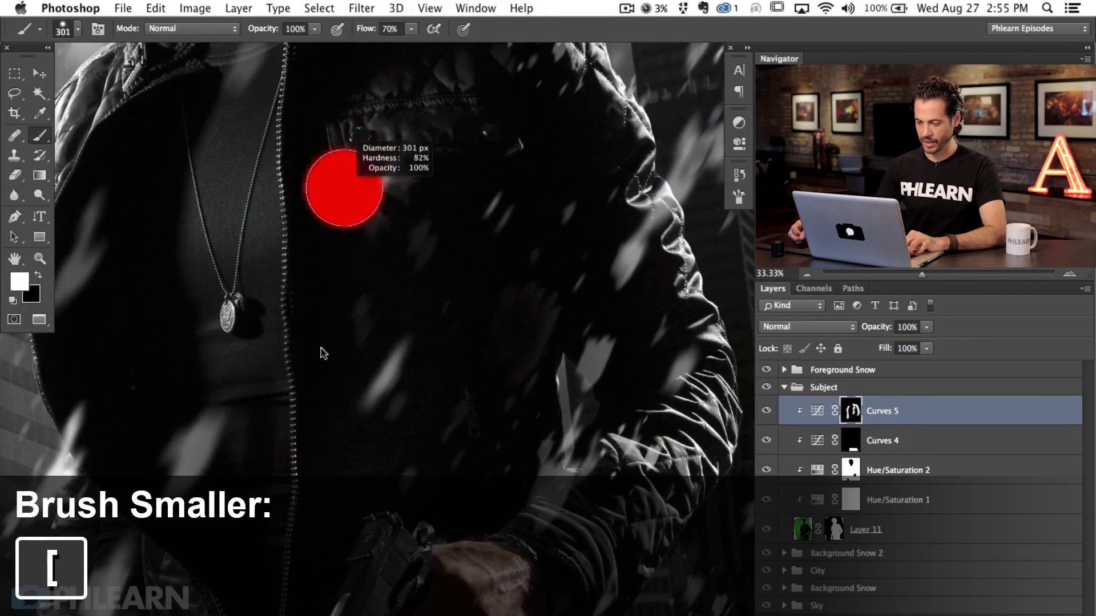
scroll(338, 219, up, 5)
mouse_move(359, 214)
mouse_down()
mouse_move(345, 215)
mouse_move(330, 253)
mouse_up()
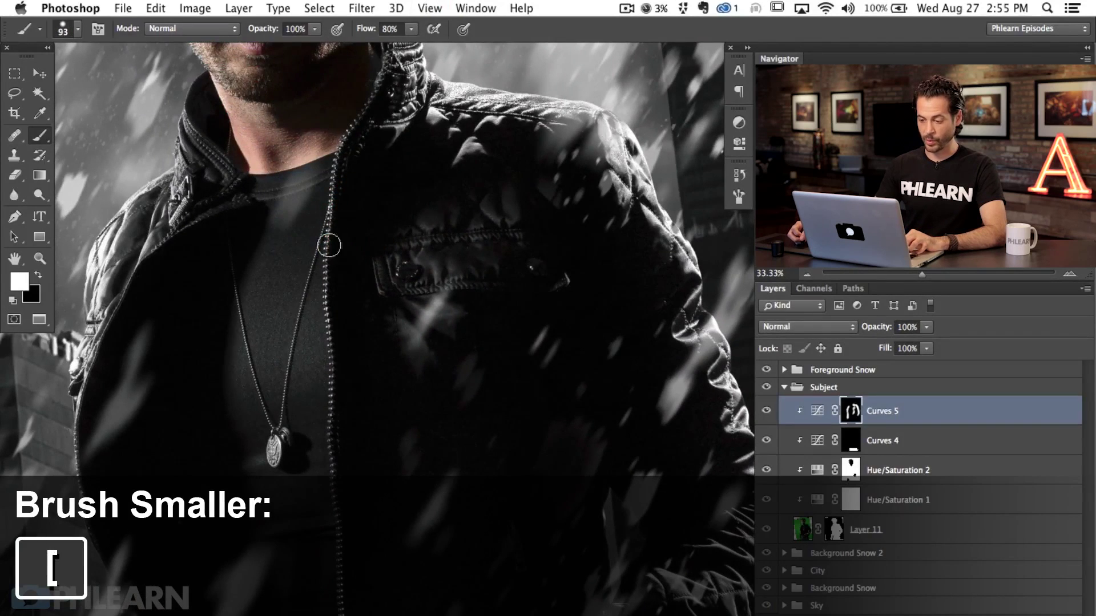
drag(318, 269, 335, 365)
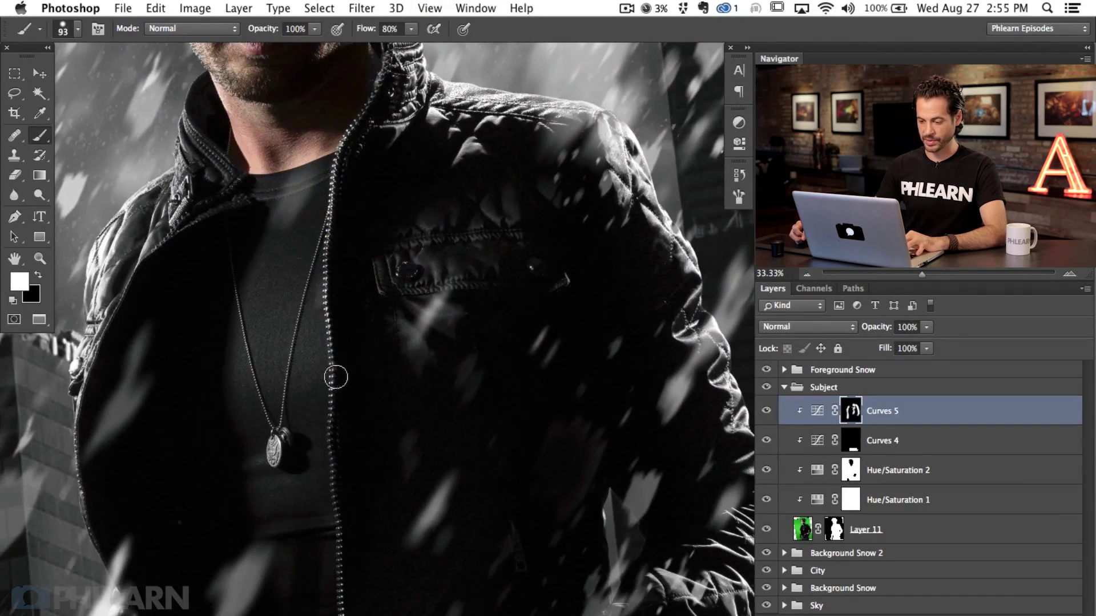
key(x)
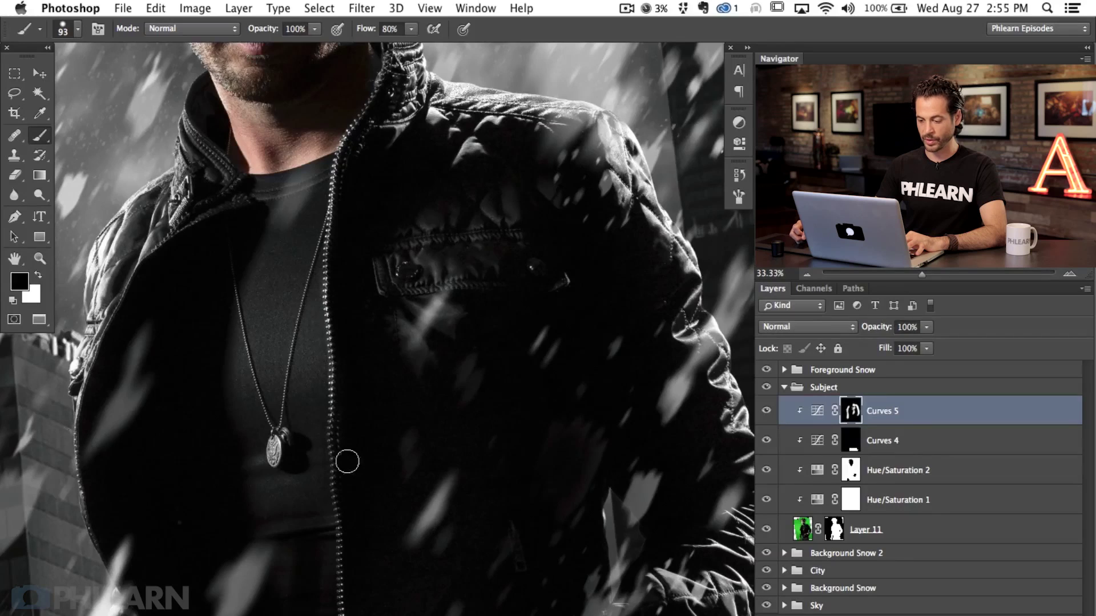
key(x)
drag(349, 537, 350, 337)
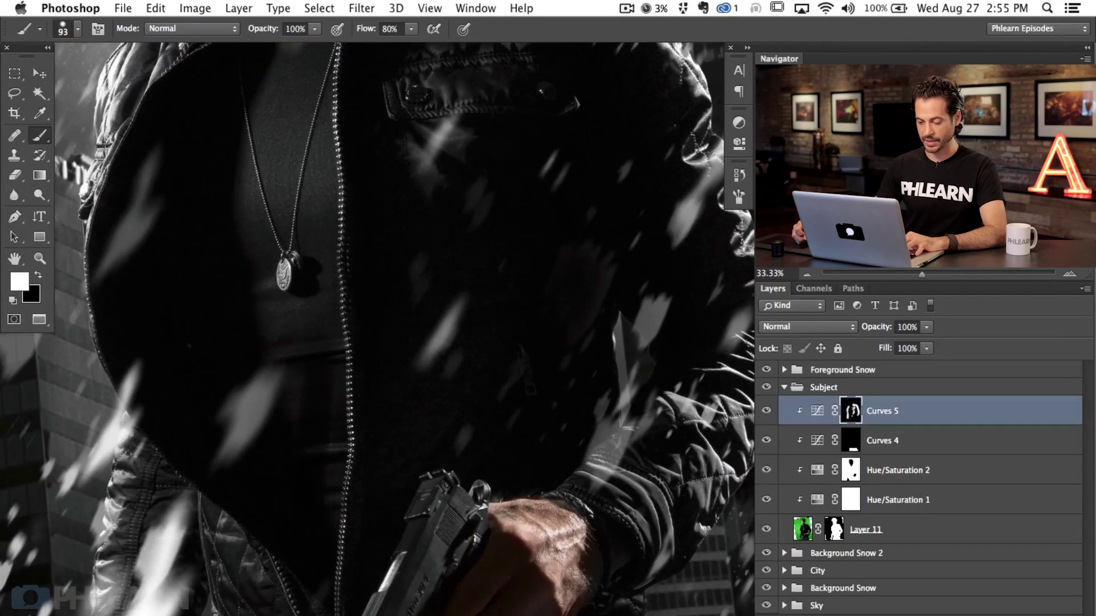
- Paint white along the edge of the jacket's open front flap on the Curves 5 mask
drag(221, 495, 262, 533)
mouse_move(154, 338)
mouse_down()
mouse_move(174, 248)
mouse_move(272, 138)
mouse_move(279, 110)
mouse_move(263, 92)
mouse_move(253, 96)
mouse_move(275, 113)
mouse_move(251, 124)
mouse_move(215, 192)
mouse_up()
scroll(258, 198, up, 5)
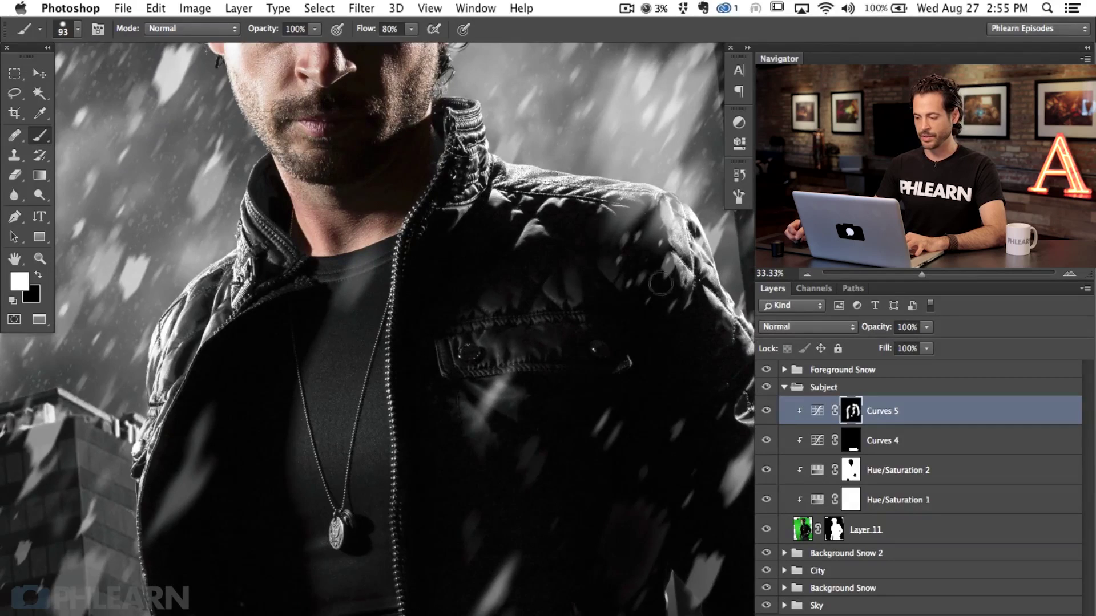
- Examine the jacket's lower front and the gun in the subject's hand
scroll(664, 278, right, 8)
scroll(664, 278, down, 4)
scroll(542, 397, down, 8)
scroll(542, 398, left, 2)
mouse_move(286, 511)
mouse_down()
mouse_move(308, 562)
mouse_move(362, 430)
mouse_move(288, 522)
mouse_move(314, 422)
mouse_move(265, 536)
mouse_move(261, 524)
mouse_move(268, 611)
mouse_up()
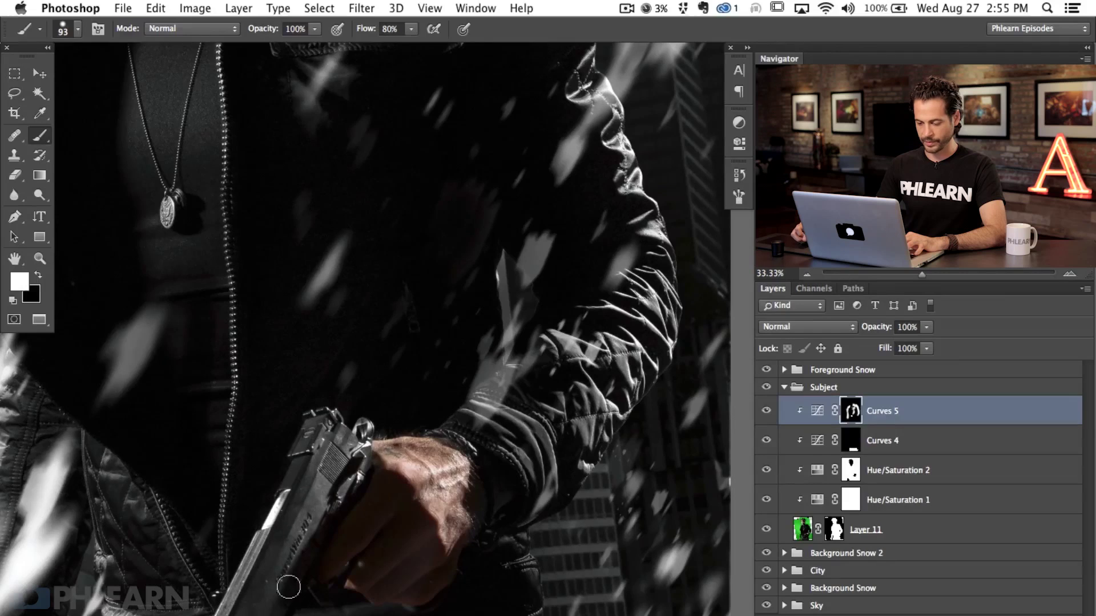
scroll(358, 450, down, 6)
scroll(358, 449, left, 2)
scroll(342, 454, up, 1)
scroll(342, 454, right, 1)
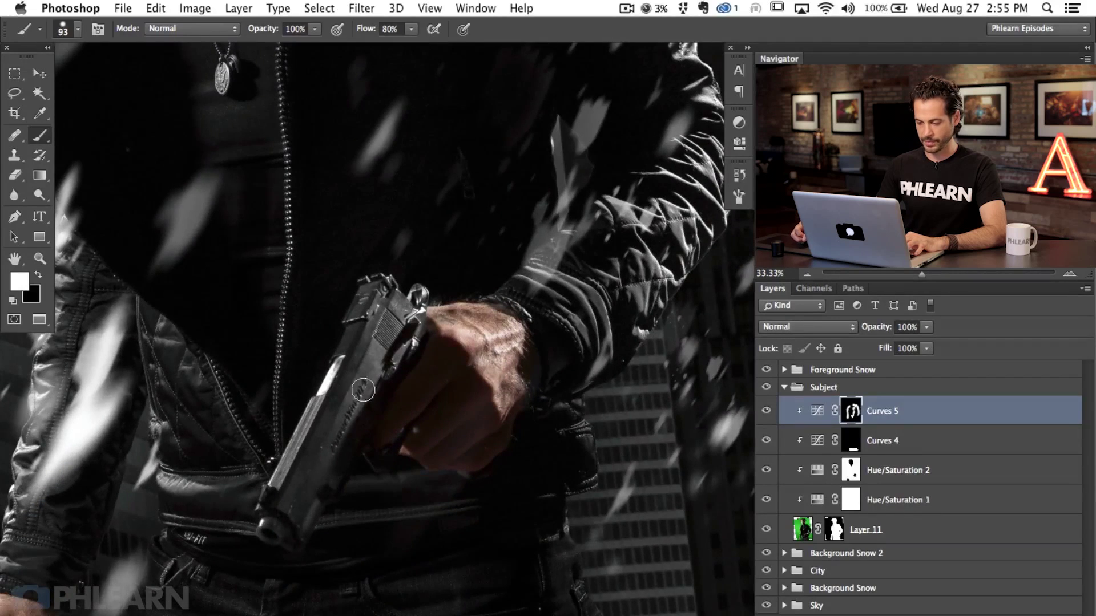
drag(301, 529, 271, 560)
- Add a new blank layer above Curves 5 and clip it to the subject for retouching the gun's muzzle
key(super+plus)
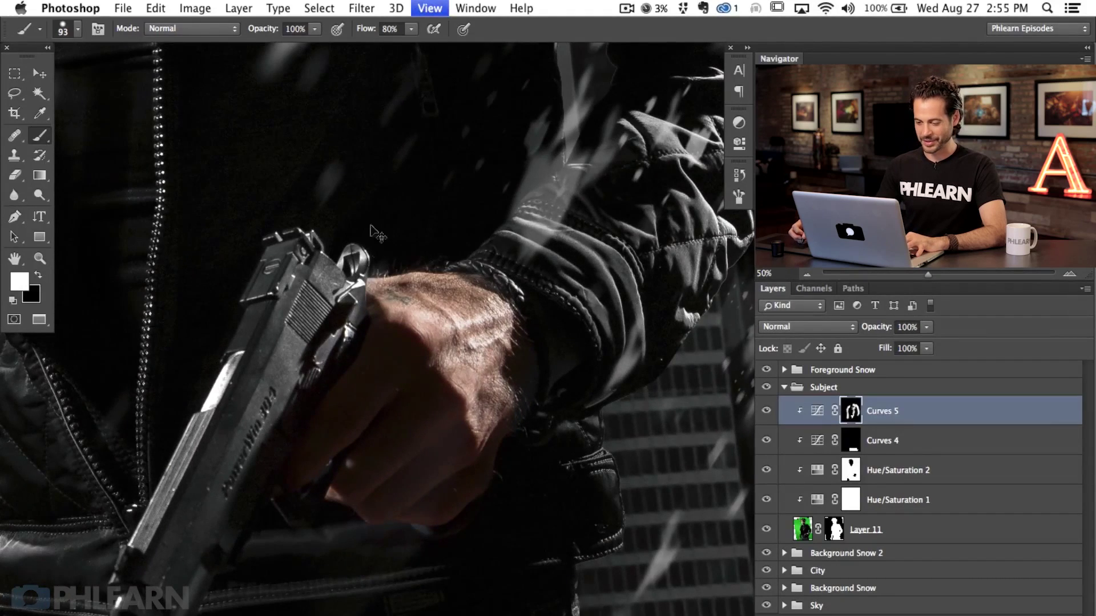
key(super+plus)
drag(165, 532, 403, 305)
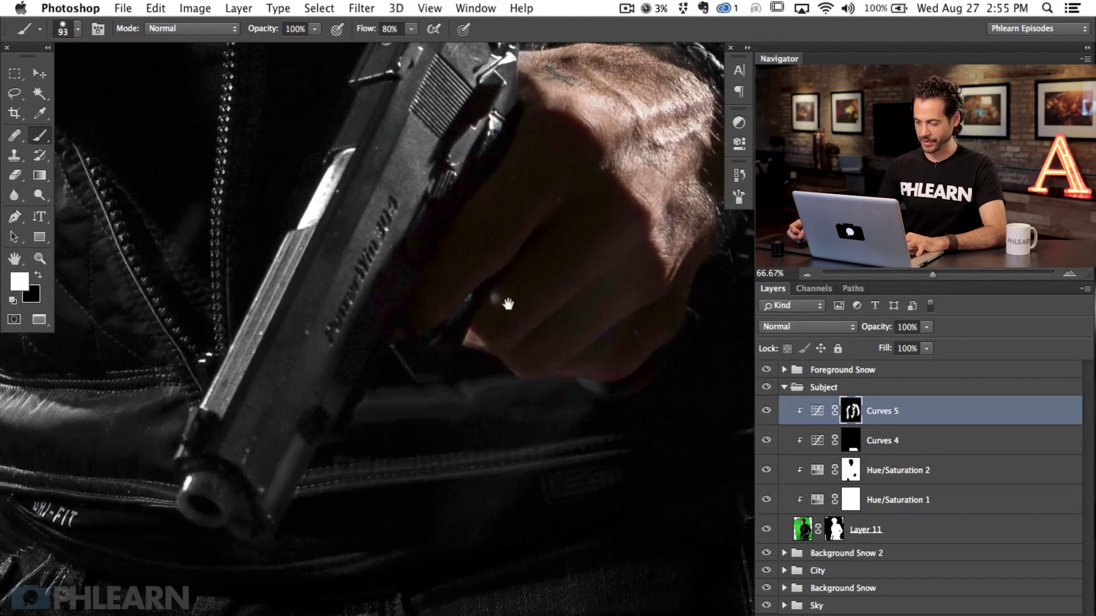
drag(508, 305, 518, 297)
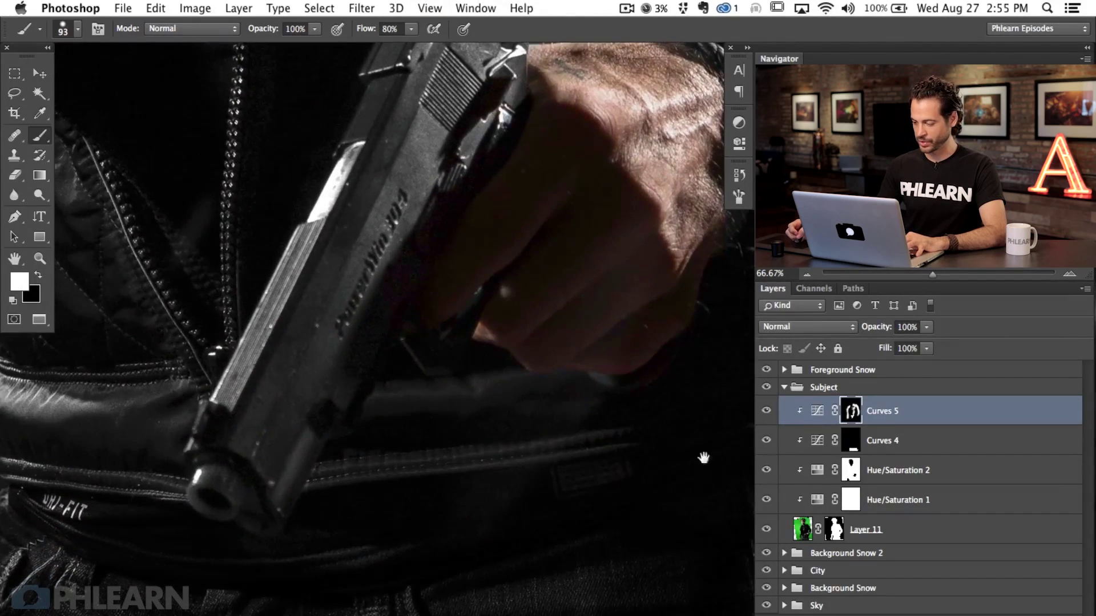
click(767, 470)
key(super+plus)
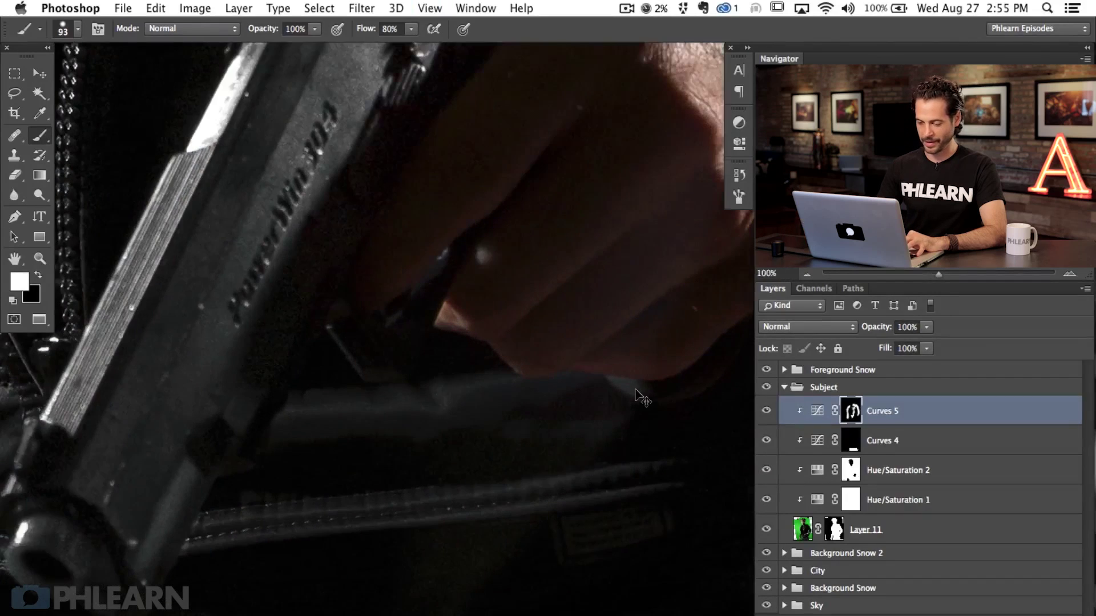
drag(294, 456, 518, 441)
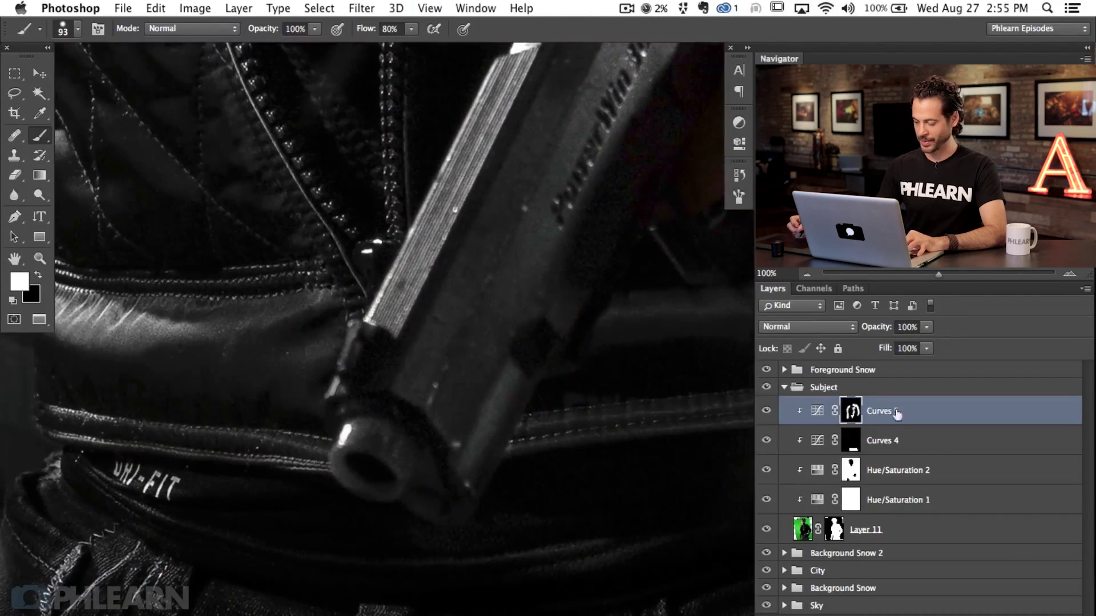
key(super+shift+alt+n)
key(super+alt+g)
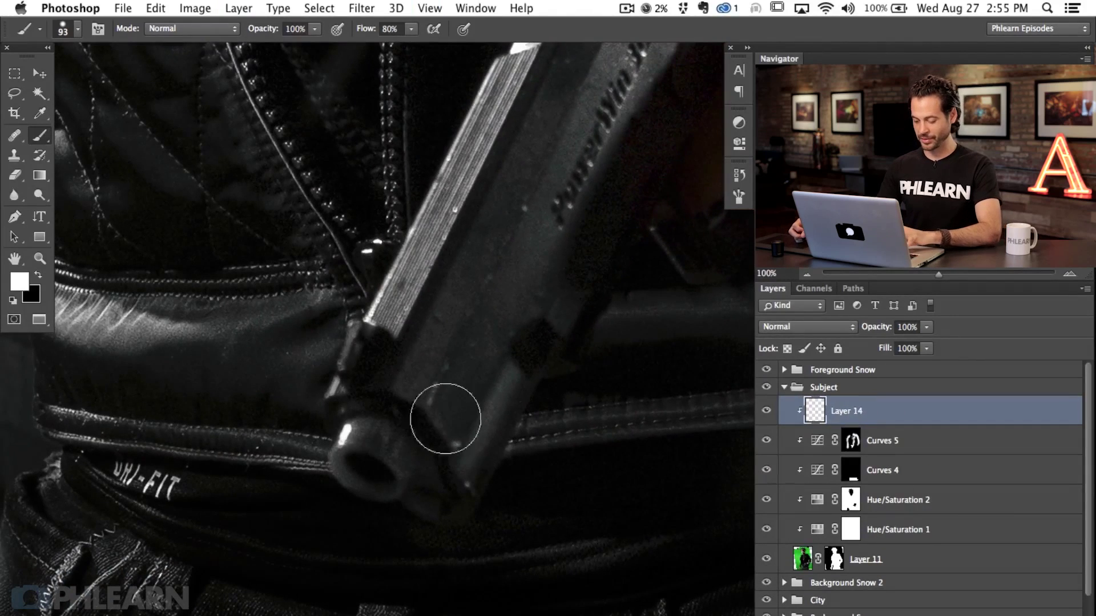
- Sample the dark tone beside the muzzle and paint it over the front of the barrel with a 33 px brush at 80% flow
alt+click(416, 415)
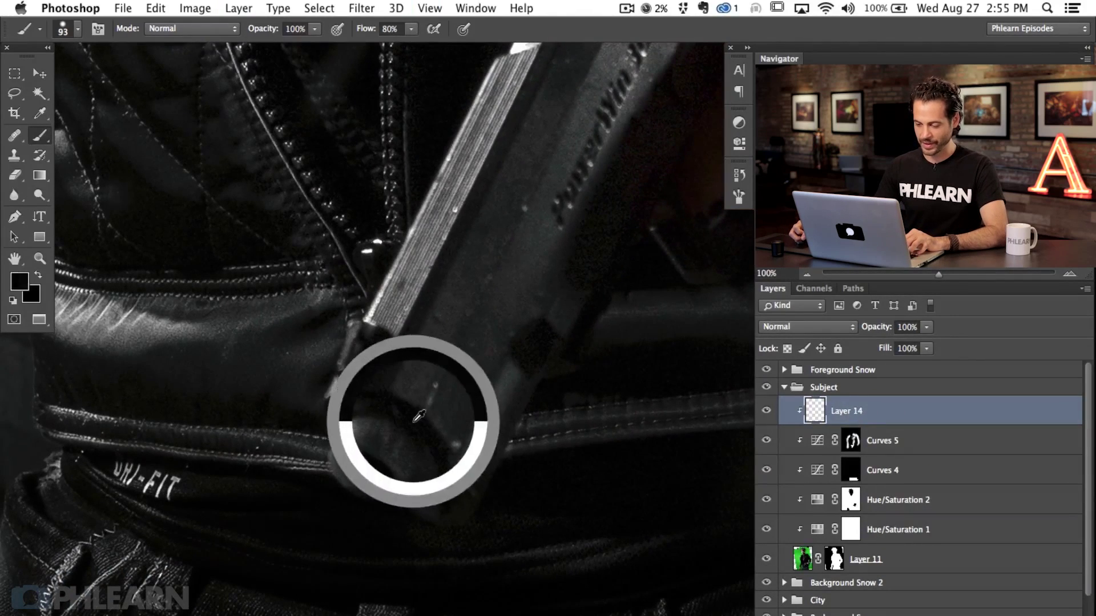
drag(412, 424, 391, 430)
mouse_move(380, 438)
mouse_down()
mouse_move(348, 421)
mouse_move(359, 440)
mouse_move(347, 417)
mouse_move(369, 448)
mouse_move(405, 464)
mouse_up()
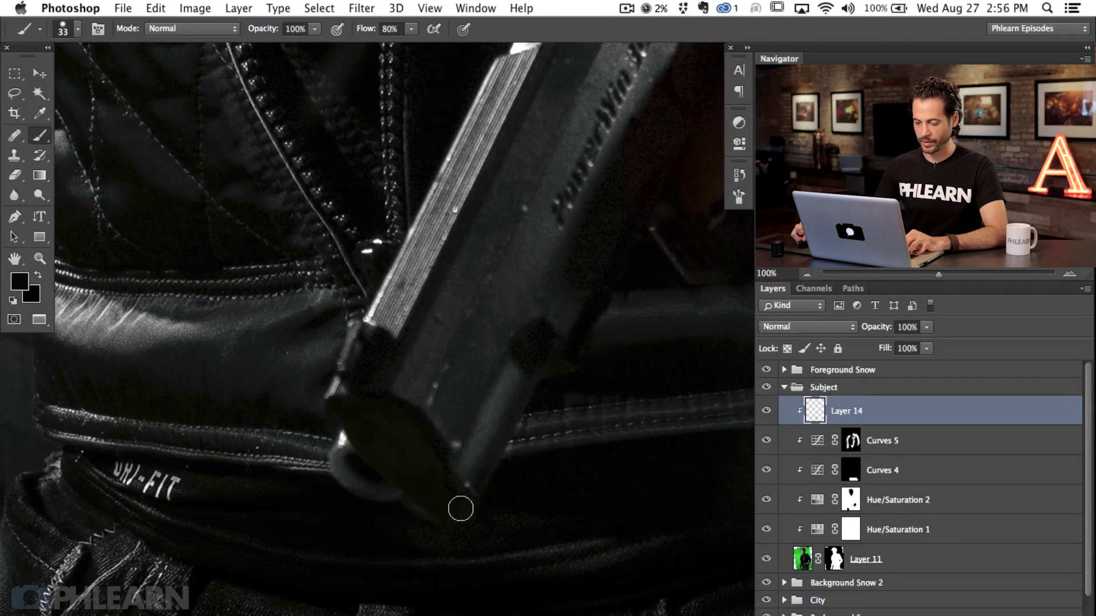
- Clone the jacket's hem over the protruding muzzle tip with a 71 px Clone Stamp at 60% flow, and compare the retouch hidden and shown
key(s)
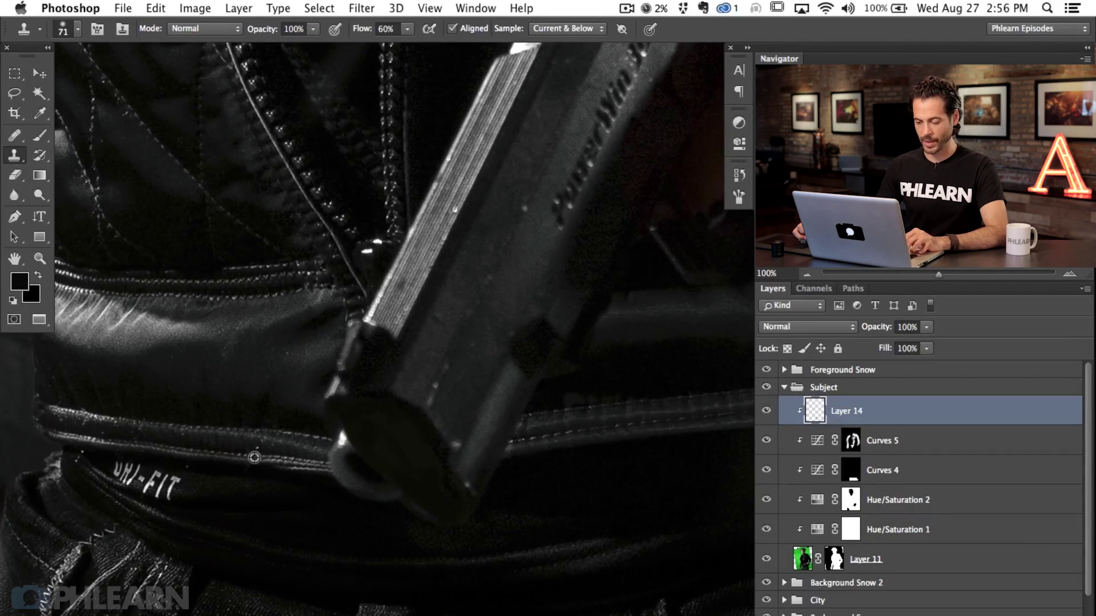
mouse_move(331, 470)
mouse_down()
mouse_move(343, 455)
mouse_move(357, 465)
mouse_move(341, 446)
mouse_move(332, 459)
mouse_move(355, 496)
mouse_move(396, 507)
mouse_up()
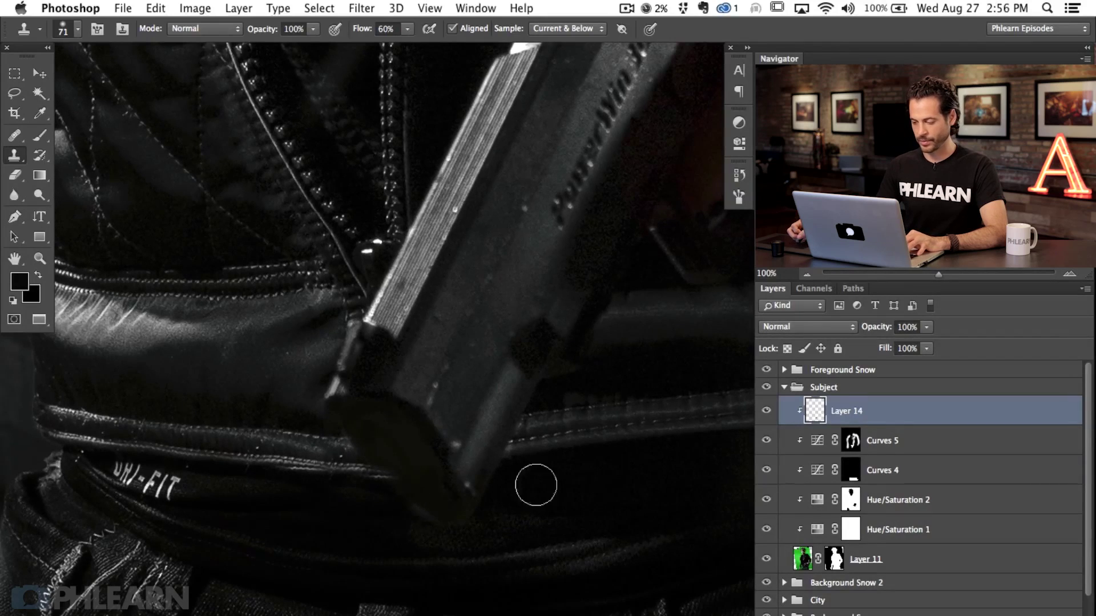
click(766, 412)
click(766, 412)
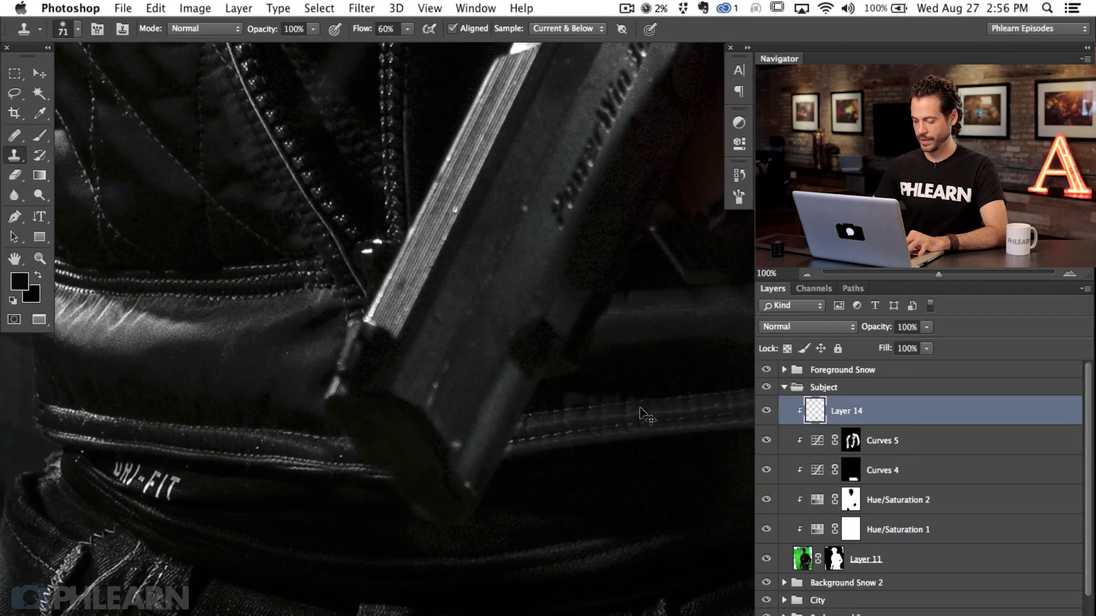
- Add a Curves adjustment clipped above Layer 14, with the white point at input 138 and the black point at input 10
key(super+minus)
key(super+minus)
key(super+minus)
key(super+minus)
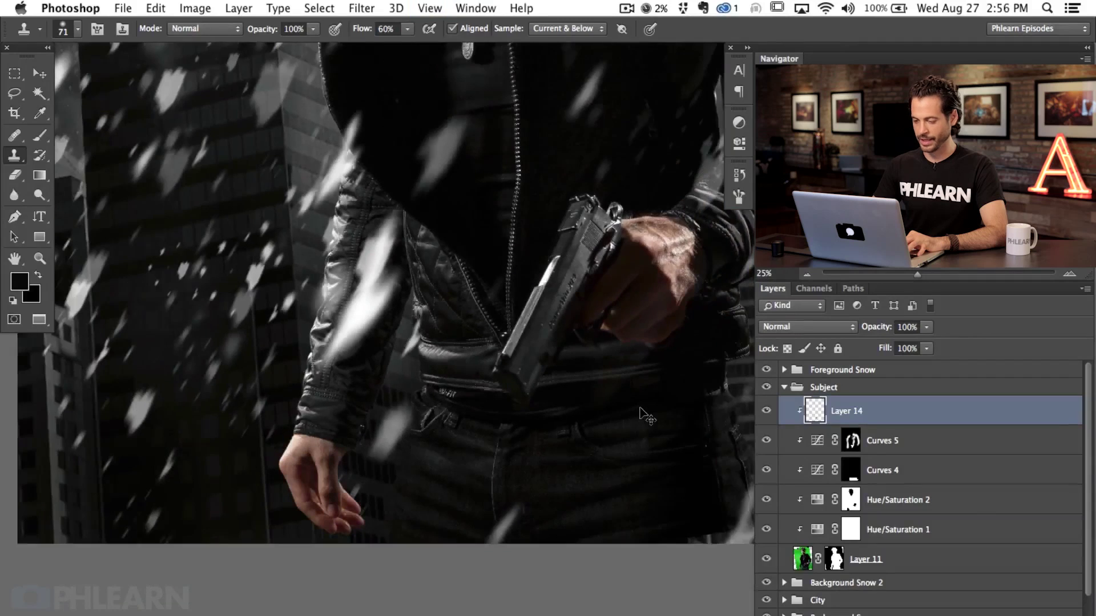
drag(633, 348, 507, 427)
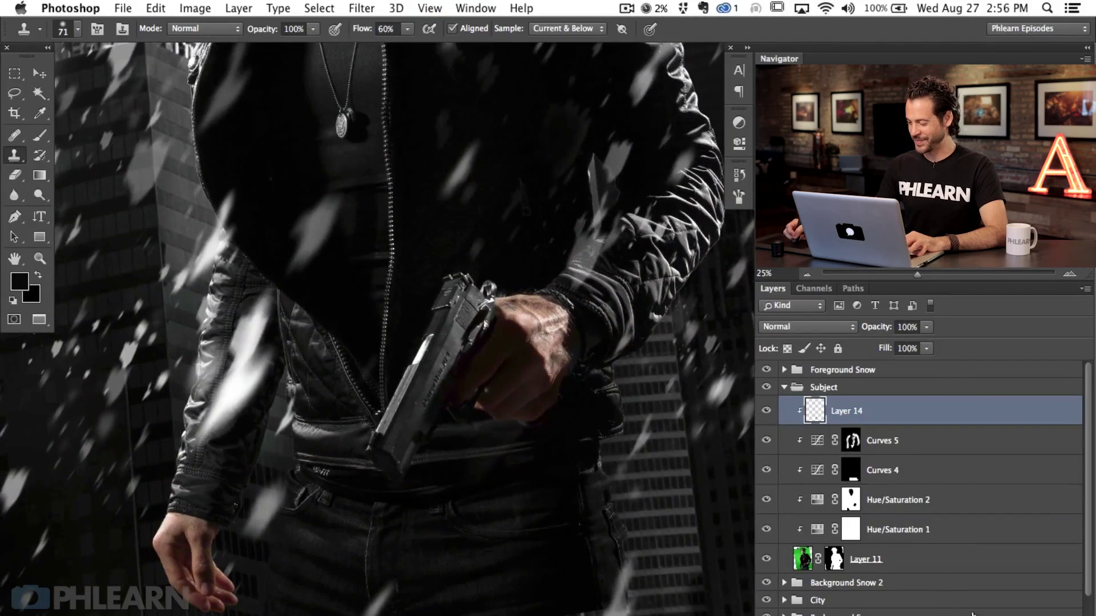
click(1005, 615)
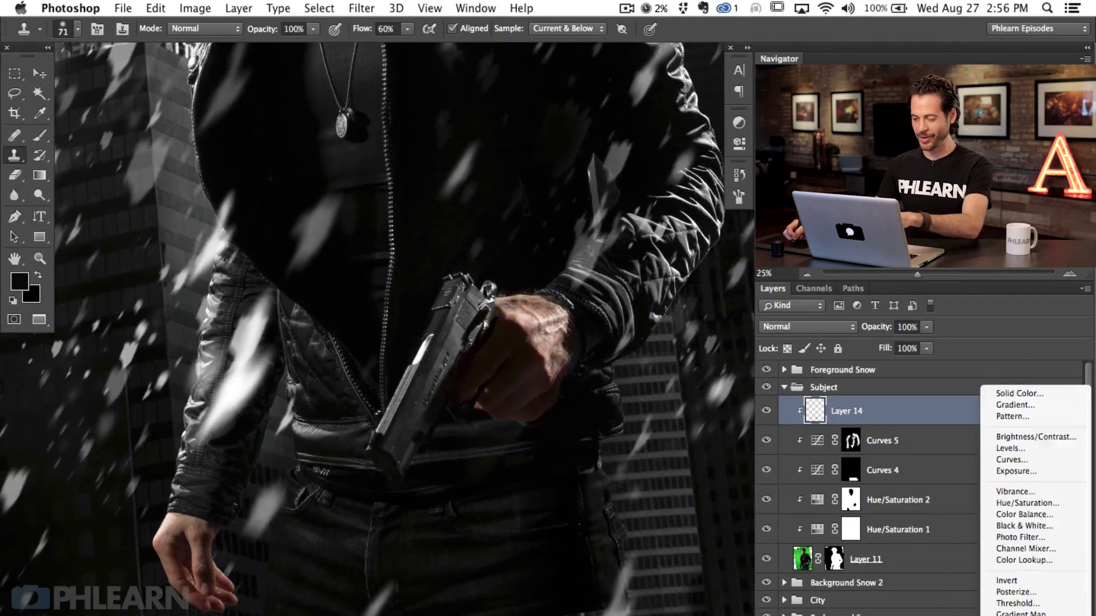
click(1019, 458)
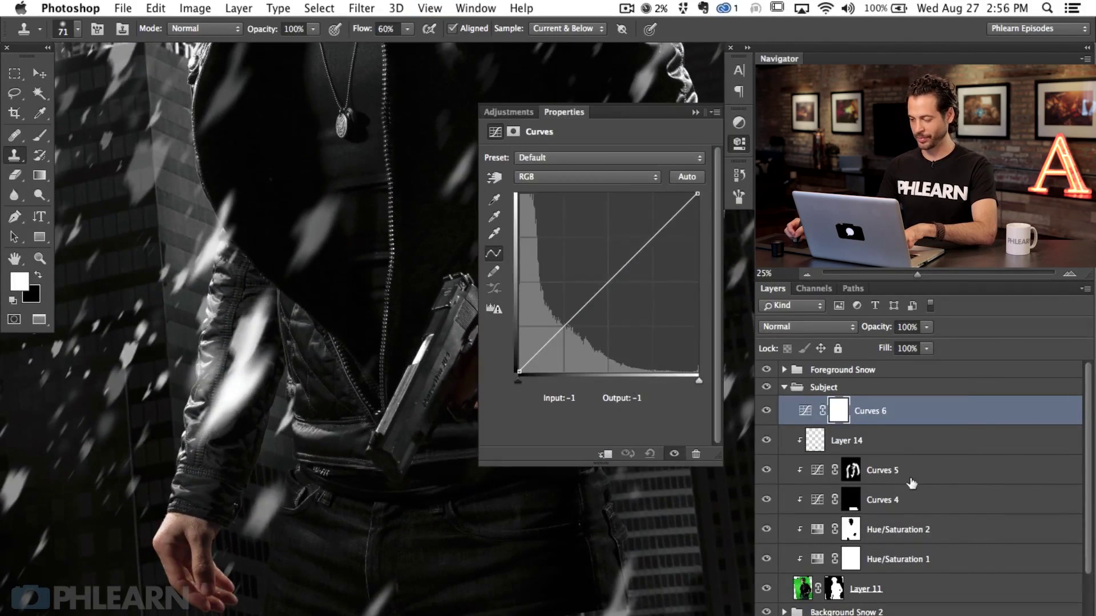
drag(535, 469, 466, 477)
drag(697, 193, 616, 193)
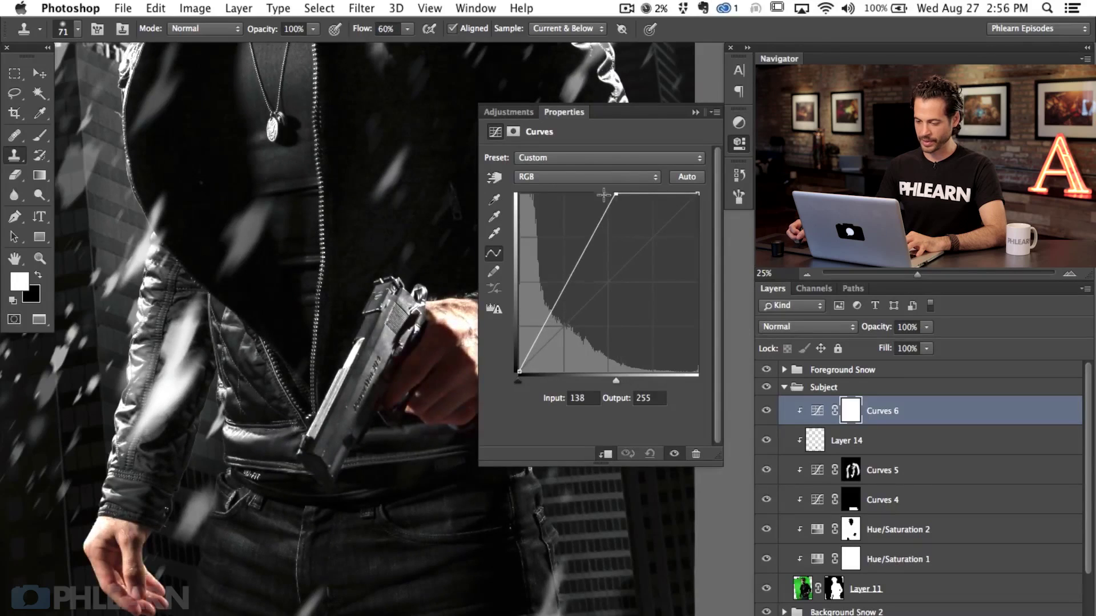
drag(521, 372, 526, 372)
- Invert the Curves 6 mask to black and paint white over the gun with a 155 px brush at 80% flow
key(super+i)
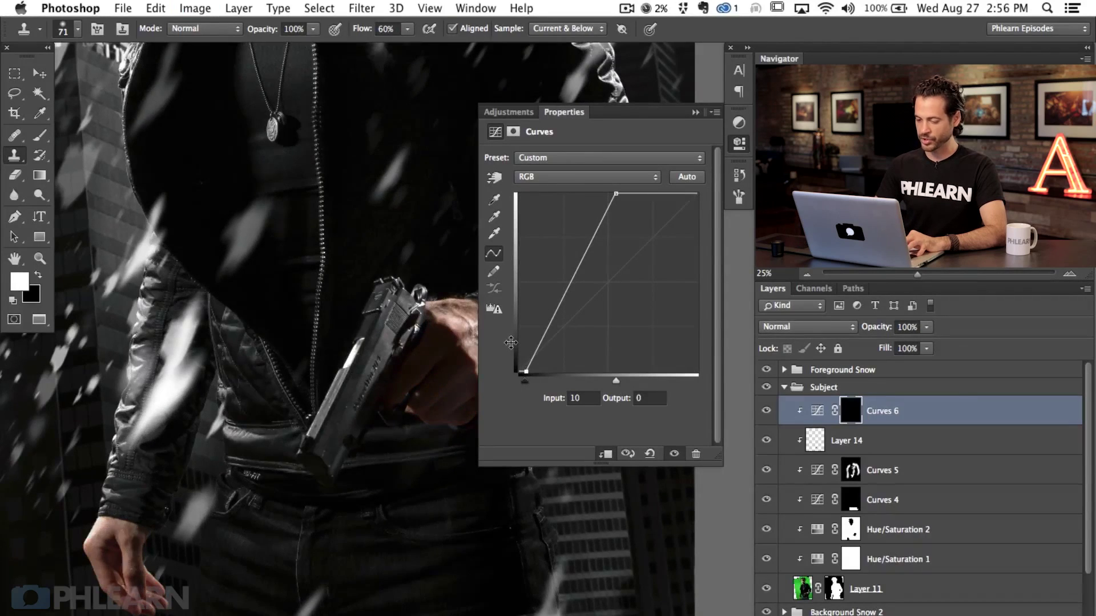
key(super+equal)
key(super+equal)
click(739, 144)
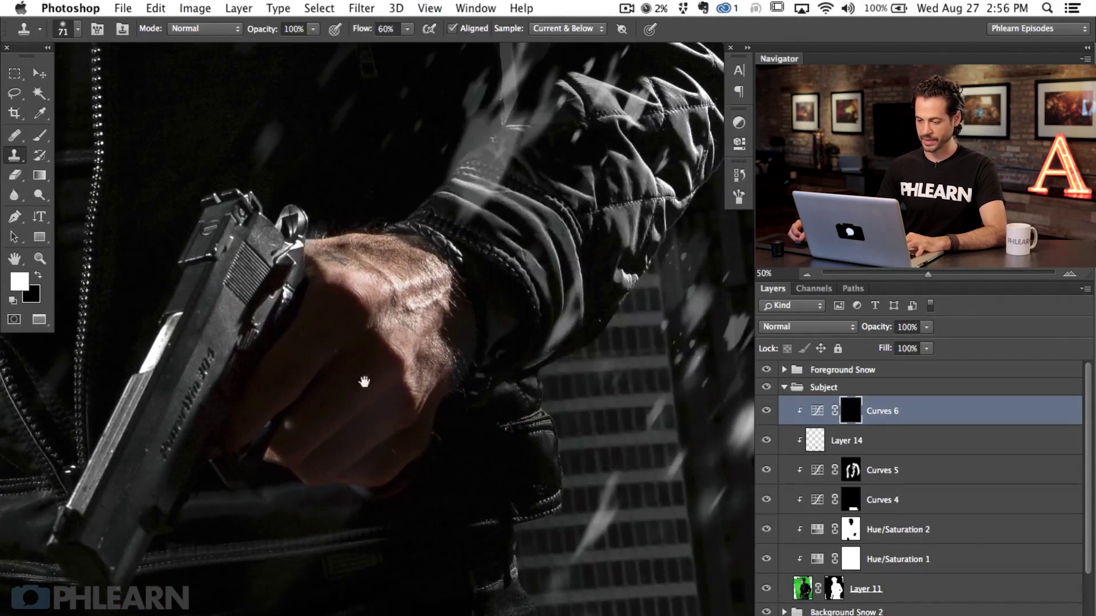
scroll(362, 379, left, 6)
scroll(362, 379, down, 2)
key(b)
mouse_move(372, 266)
mouse_down()
mouse_move(393, 268)
mouse_move(384, 281)
mouse_up()
mouse_move(398, 237)
mouse_down()
mouse_move(370, 260)
mouse_move(357, 343)
mouse_move(444, 191)
mouse_move(420, 240)
mouse_move(428, 204)
mouse_move(409, 176)
mouse_move(382, 215)
mouse_move(289, 410)
mouse_move(291, 391)
mouse_move(314, 377)
mouse_move(267, 471)
mouse_move(357, 357)
mouse_move(400, 245)
mouse_move(347, 410)
mouse_up()
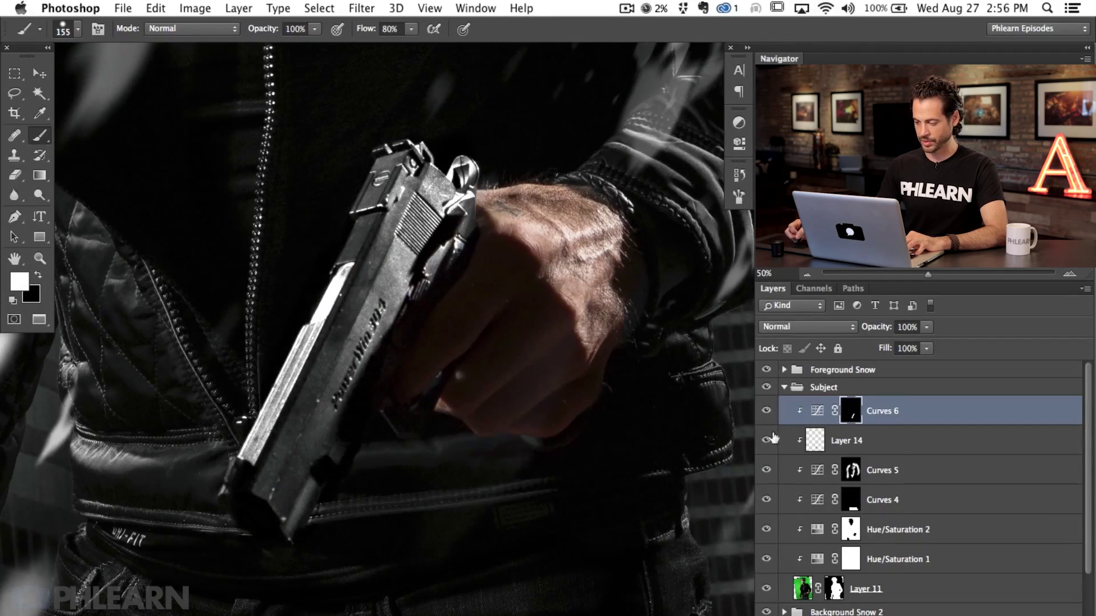
- Compare the gun with the Curves 6 brightening hidden and shown, both up close and in the full composition
click(765, 416)
click(766, 415)
click(765, 415)
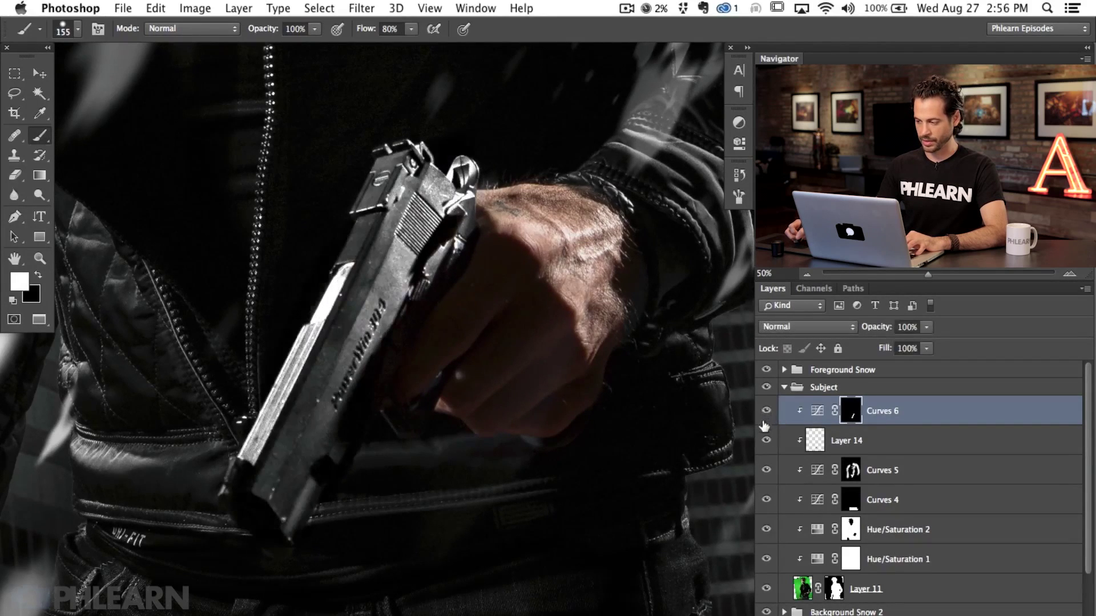
key(super+minus)
key(super+minus)
key(super+minus)
key(super+minus)
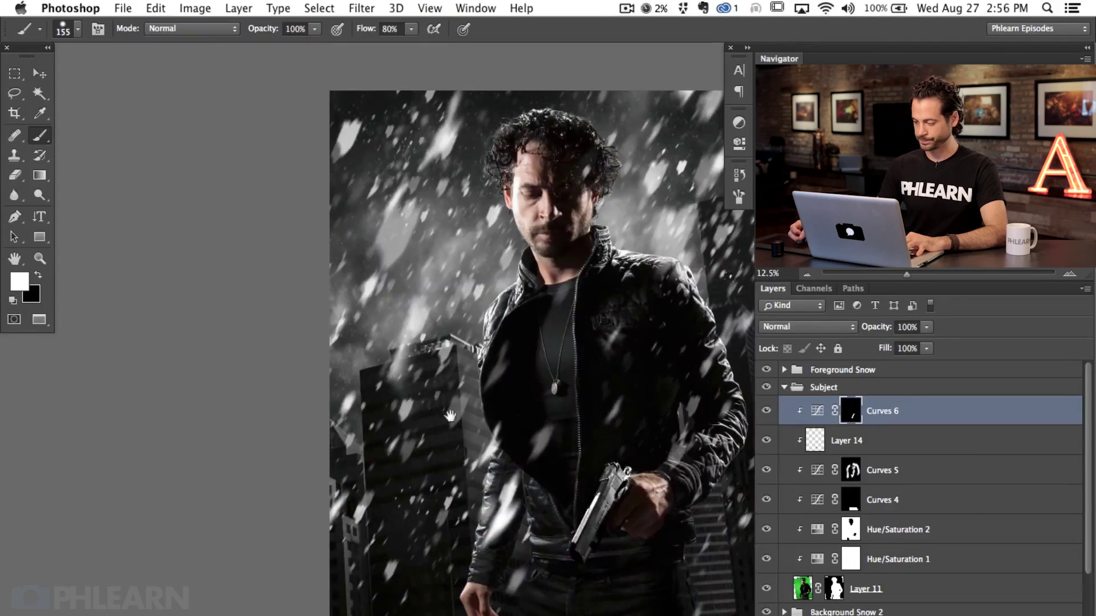
drag(452, 405, 372, 385)
click(766, 411)
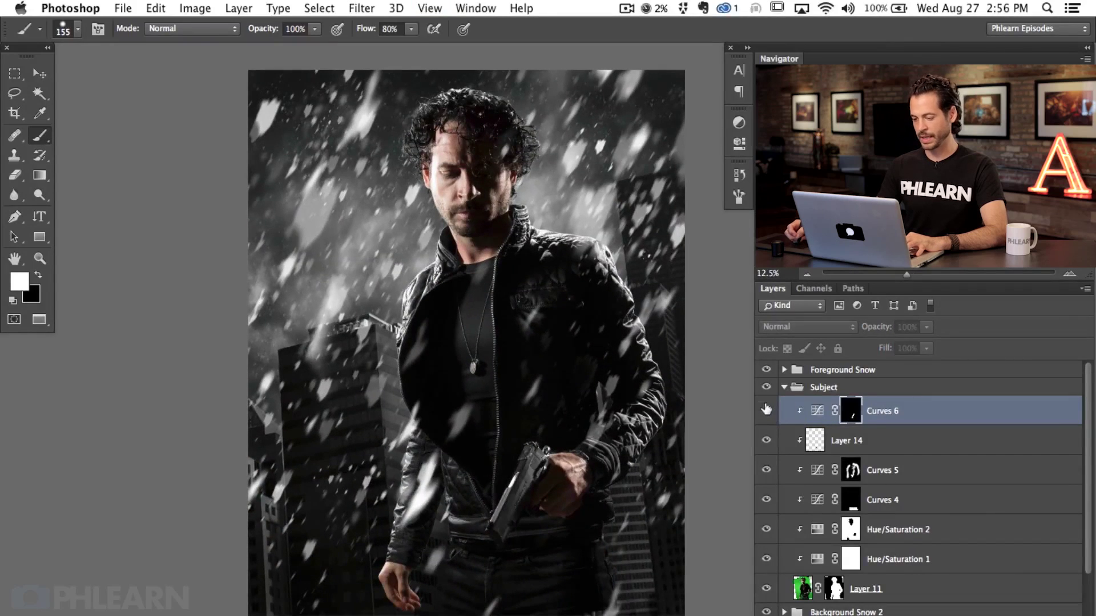
click(767, 410)
drag(551, 464, 524, 468)
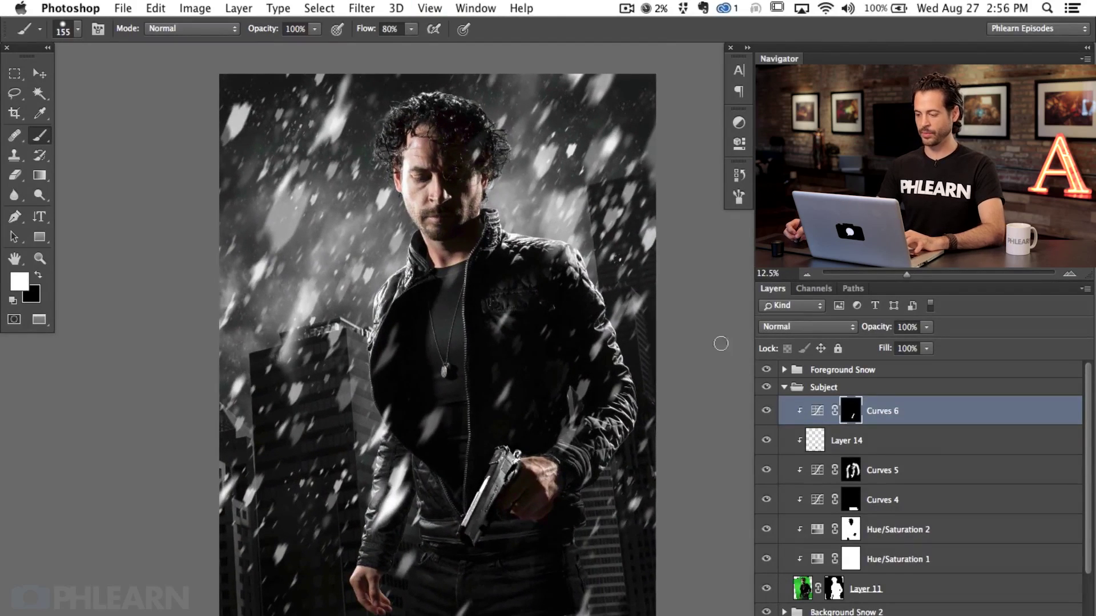
- Lower the Foreground Snow group's opacity to 59%
click(825, 374)
drag(873, 329, 844, 334)
key(Return)
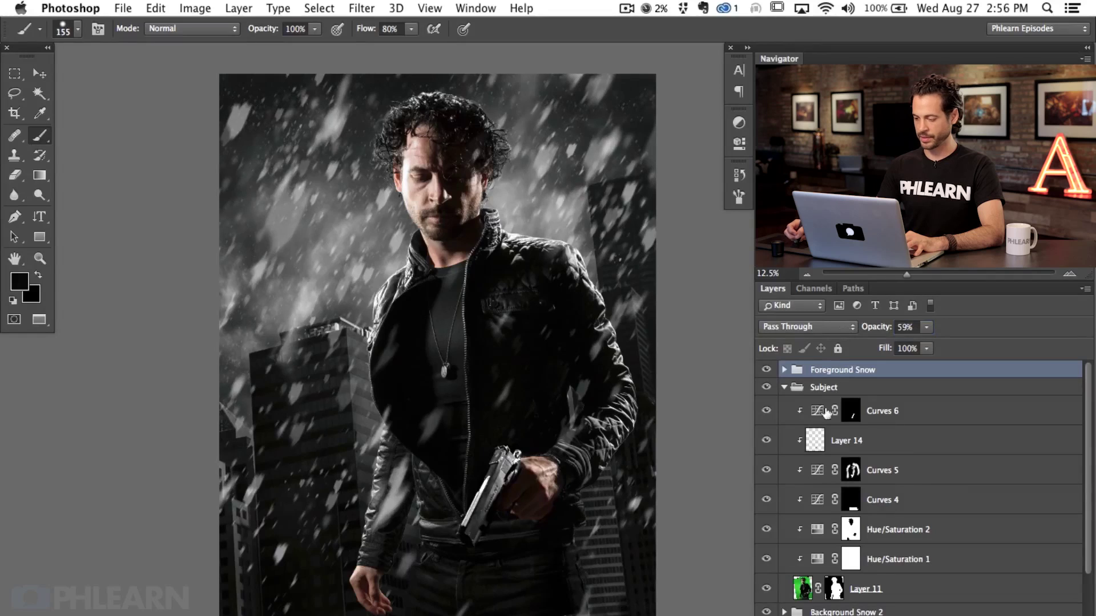
- Compare the composite with the Subject group hidden and shown, and collapse the group
click(765, 389)
click(767, 389)
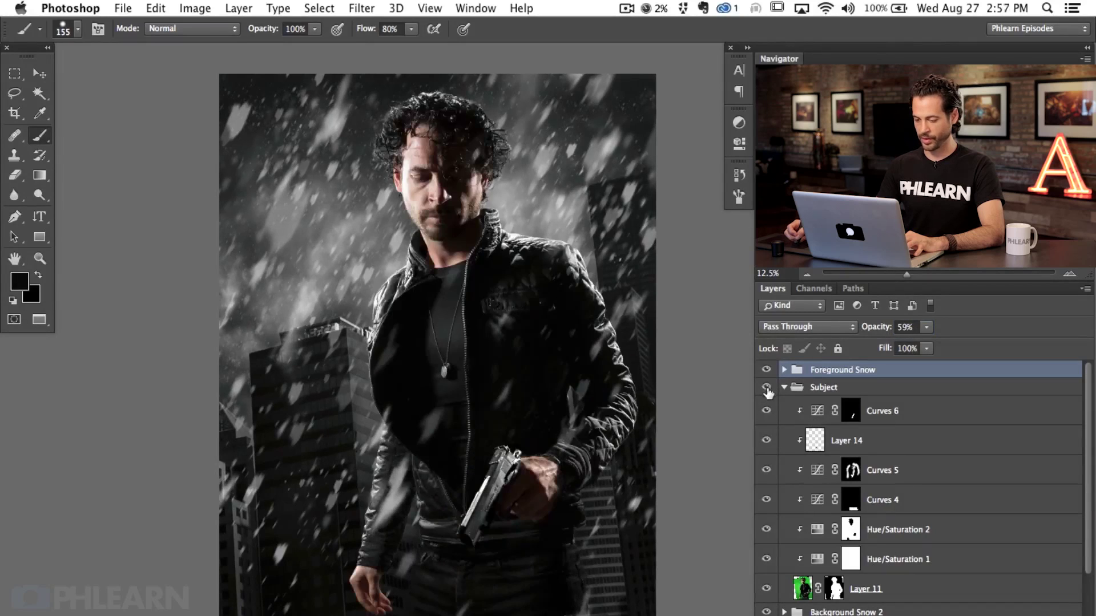
drag(632, 414, 615, 416)
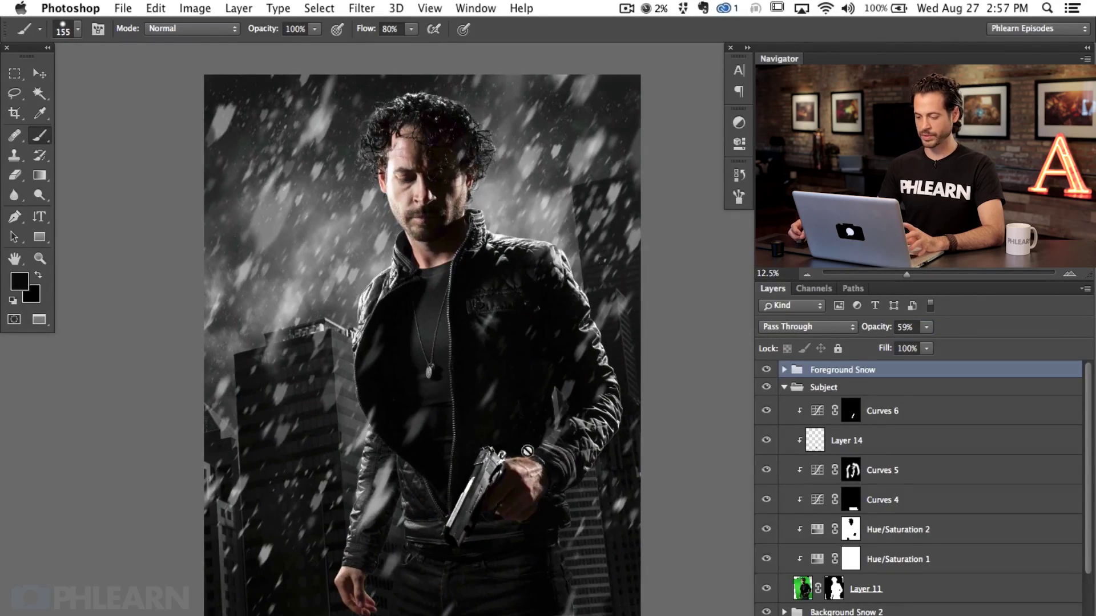
click(785, 388)
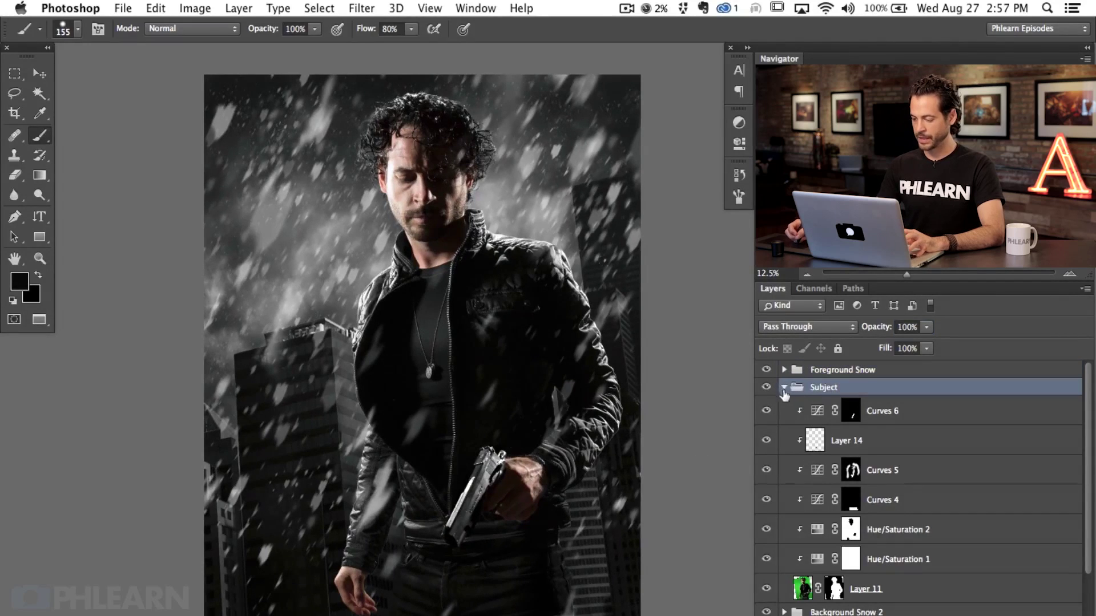
click(783, 388)
click(767, 388)
click(766, 388)
click(766, 388)
click(766, 388)
- Add a new layer above Background Snow 2, place it in a group named BG Effects, and select the layer inside
click(848, 405)
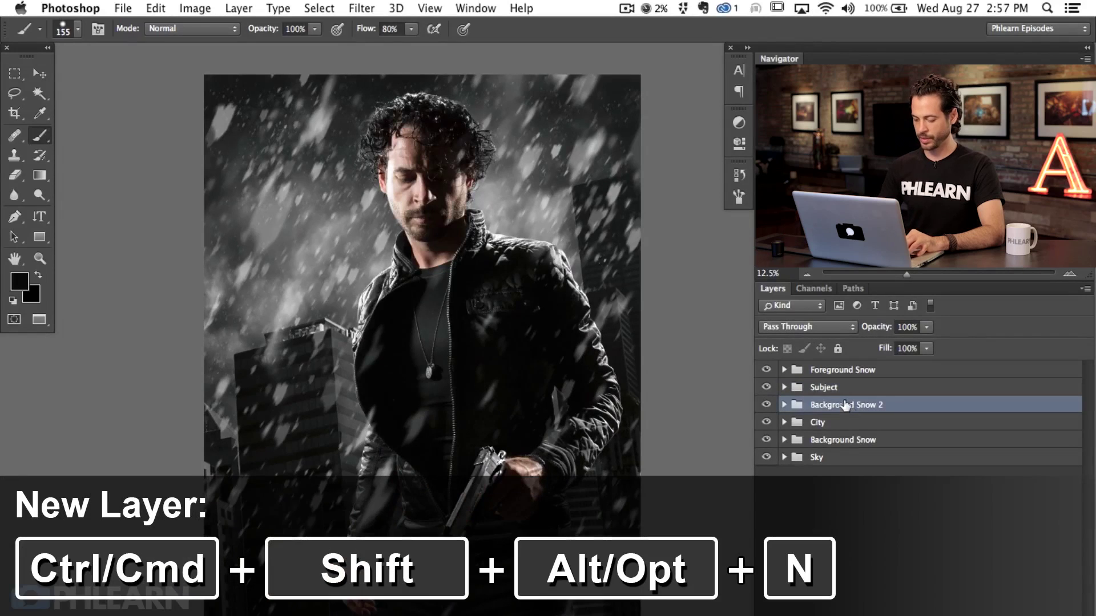
key(super+shift+alt+n)
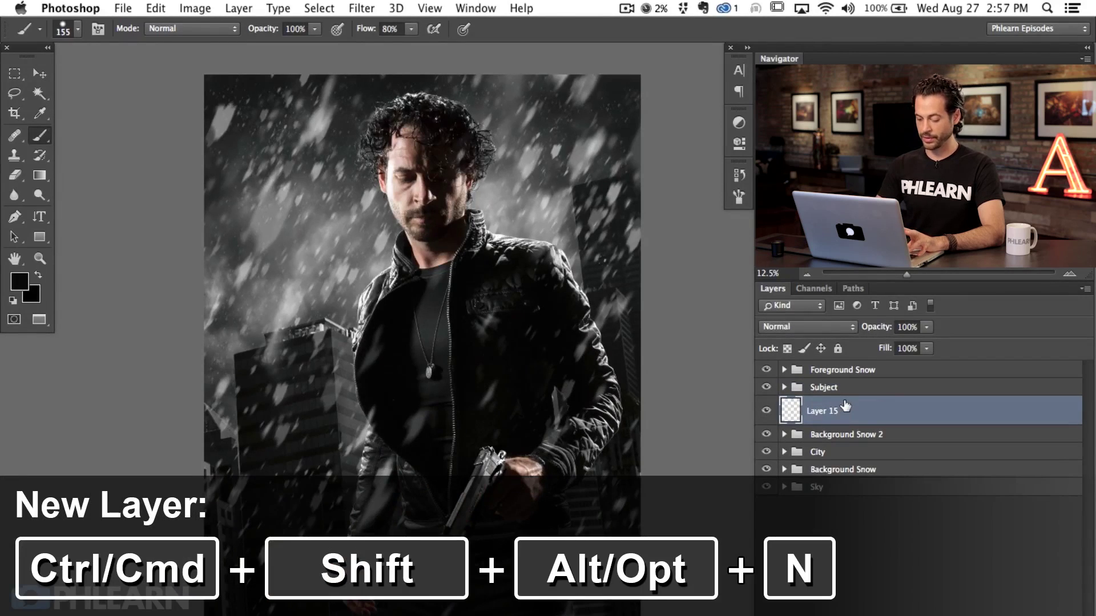
key(super+g)
double_click(826, 406)
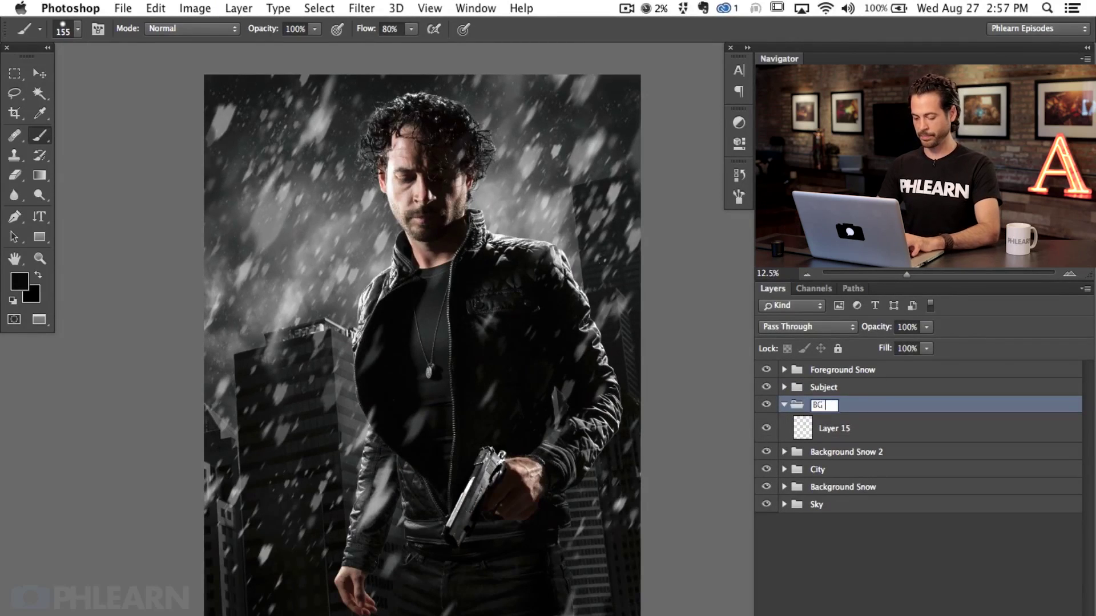
text(BG Effects)
key(Return)
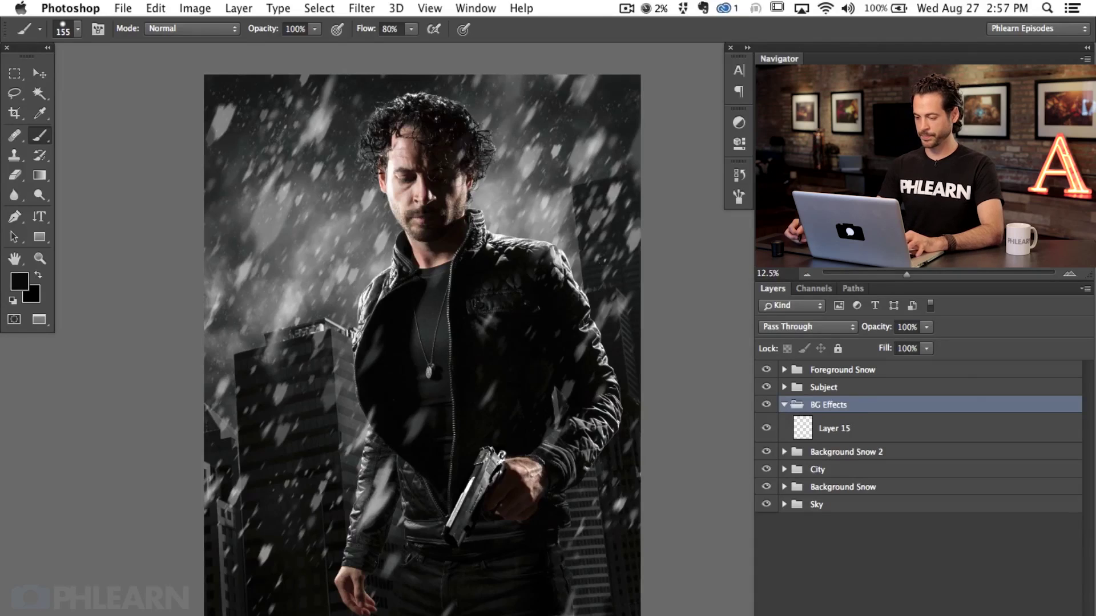
click(863, 435)
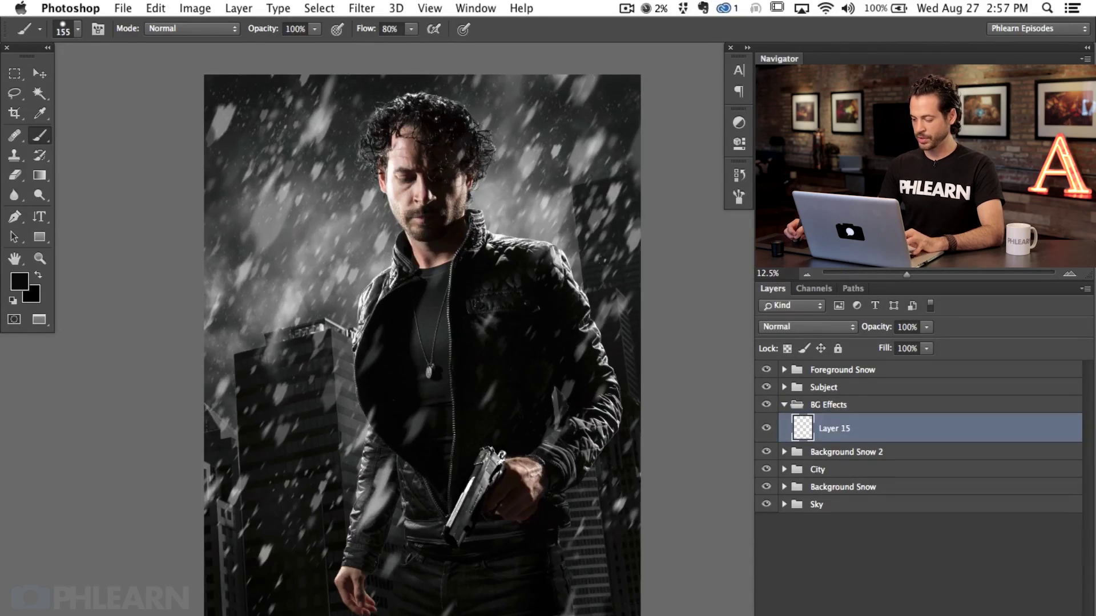
drag(597, 517, 576, 512)
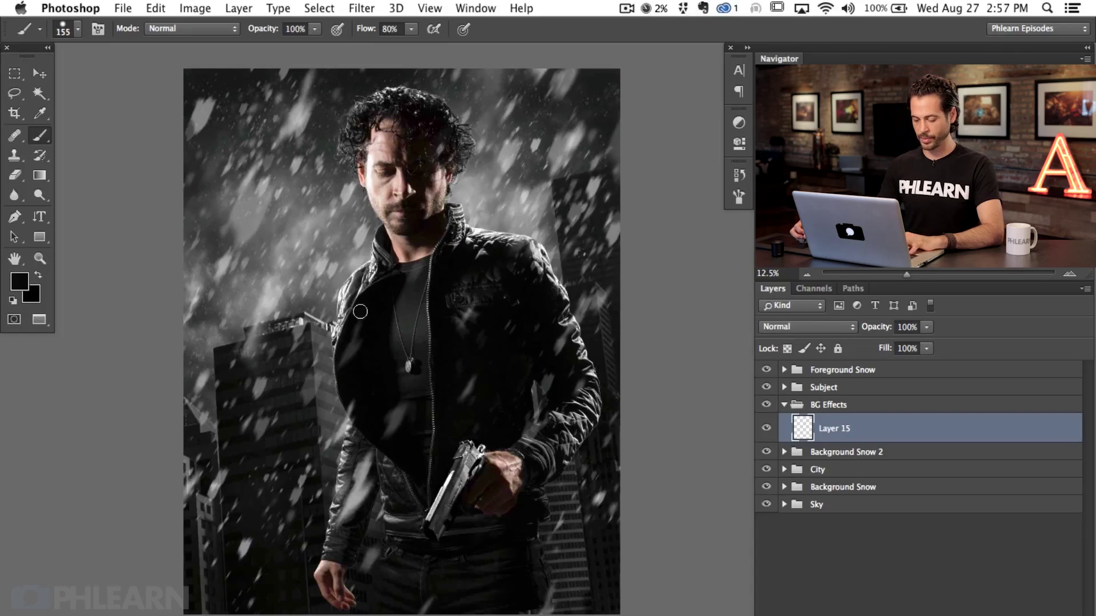
- Paint soft black over the buildings beside the subject's lower body on Layer 15 with a 2165 px brush at 80% flow
right_click(377, 386)
double_click(405, 435)
key(d)
key(x)
key(x)
drag(301, 494, 355, 494)
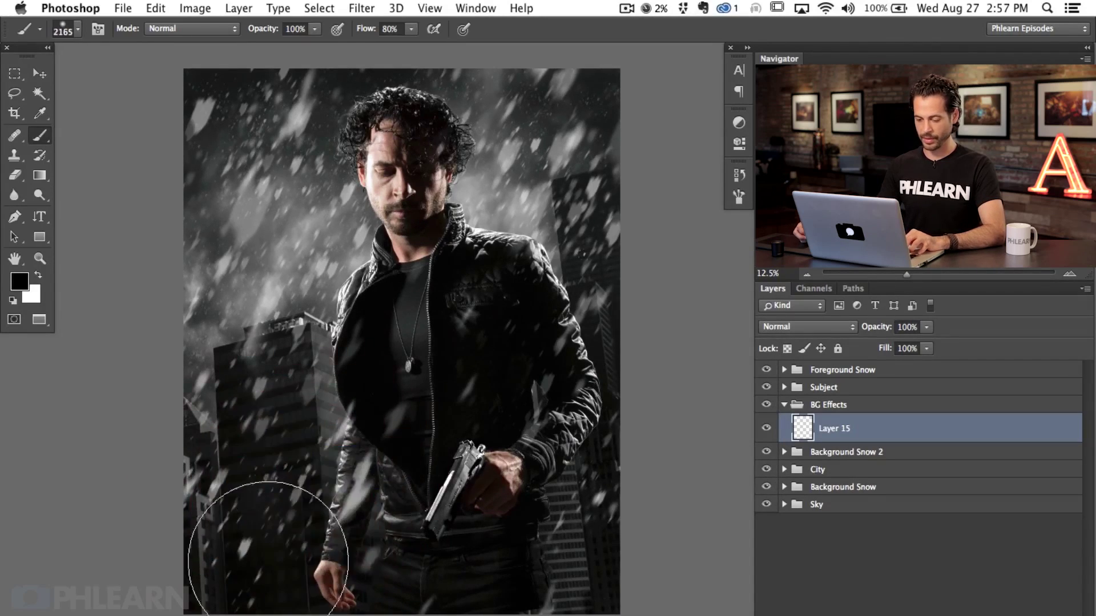
mouse_move(243, 554)
mouse_down()
mouse_move(338, 567)
mouse_move(330, 478)
mouse_move(392, 465)
mouse_move(268, 587)
mouse_move(310, 416)
mouse_move(245, 538)
mouse_move(550, 526)
mouse_move(696, 472)
mouse_up()
- Compare the darkened buildings with Layer 15 hidden and shown
click(765, 427)
click(766, 428)
click(766, 427)
click(766, 428)
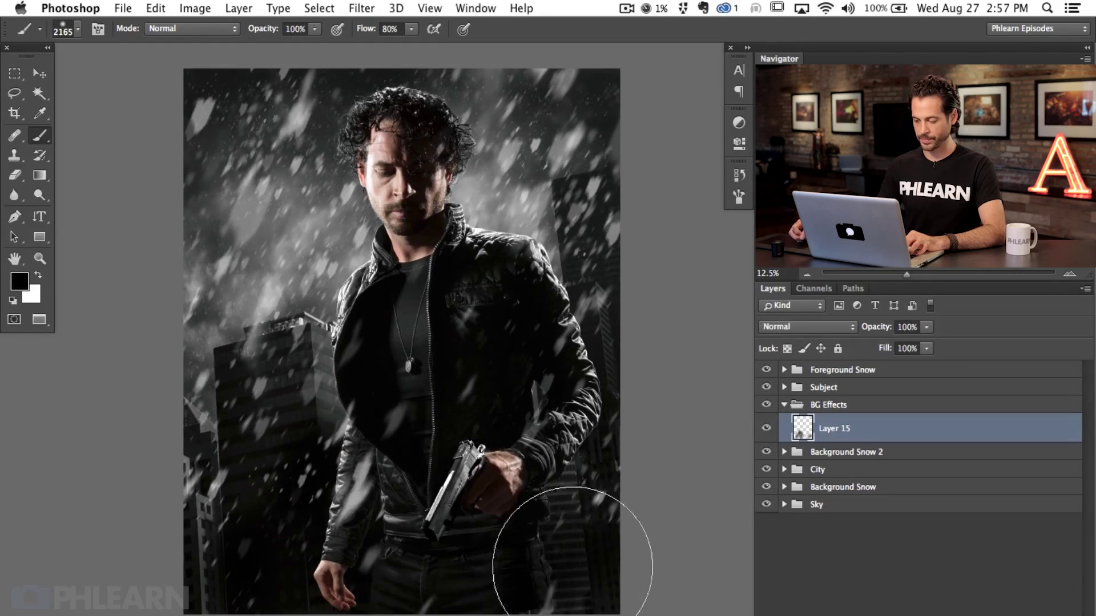
- Paint more black over the buildings on the gun side of the subject, and check Layer 15 hidden and shown
mouse_move(574, 461)
mouse_down()
mouse_move(483, 588)
mouse_move(388, 604)
mouse_move(452, 392)
mouse_move(436, 519)
mouse_up()
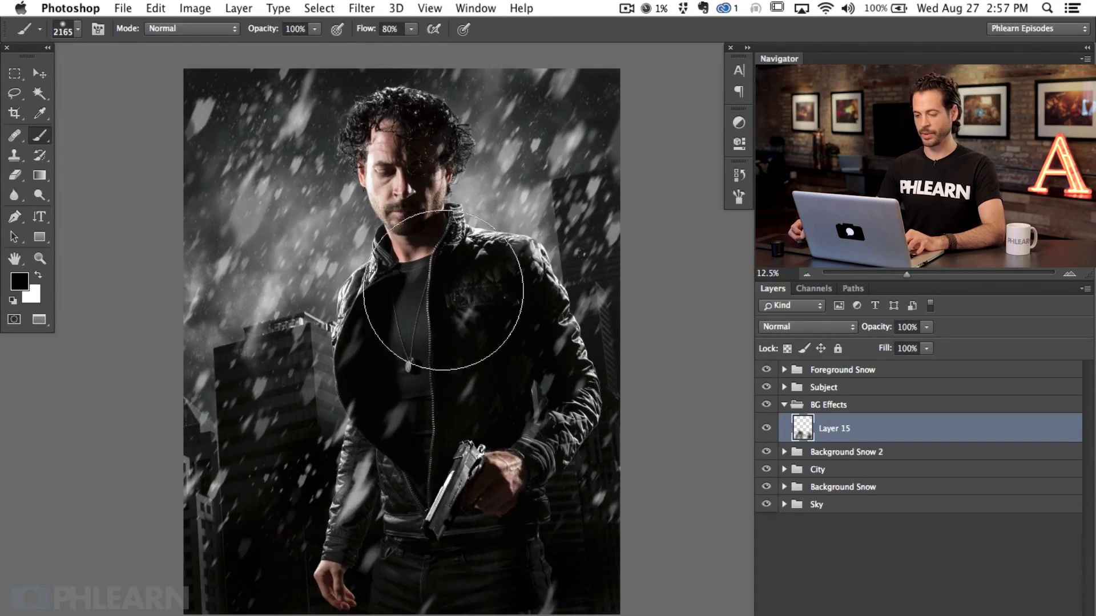
click(766, 428)
click(765, 428)
click(766, 428)
- Add a Curves adjustment above Layer 15 that brightens input 101 to output 191, and invert its mask to black
click(998, 615)
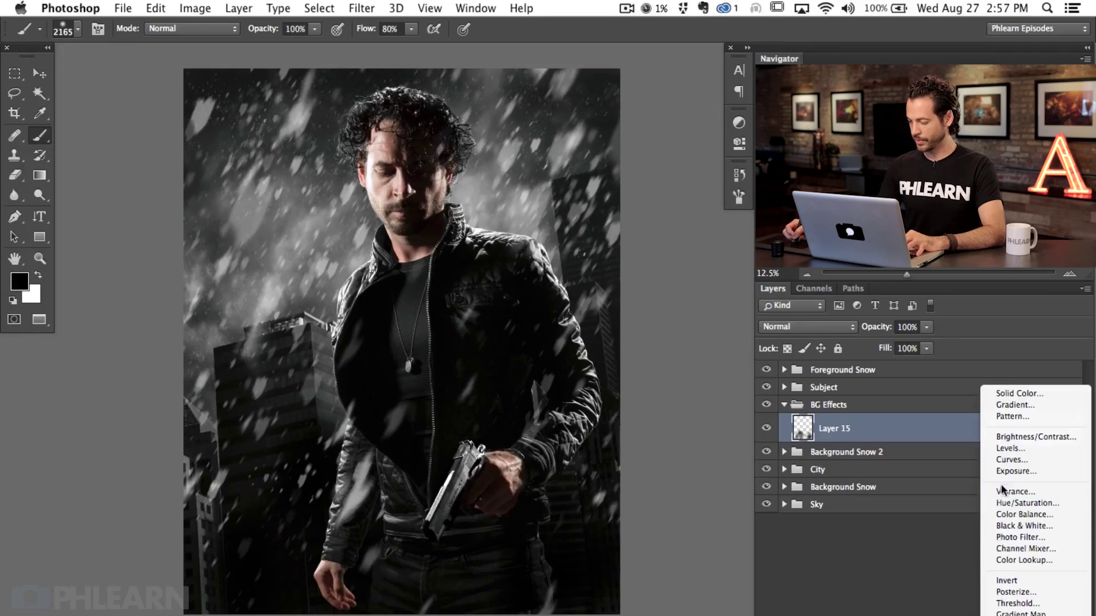
click(1015, 460)
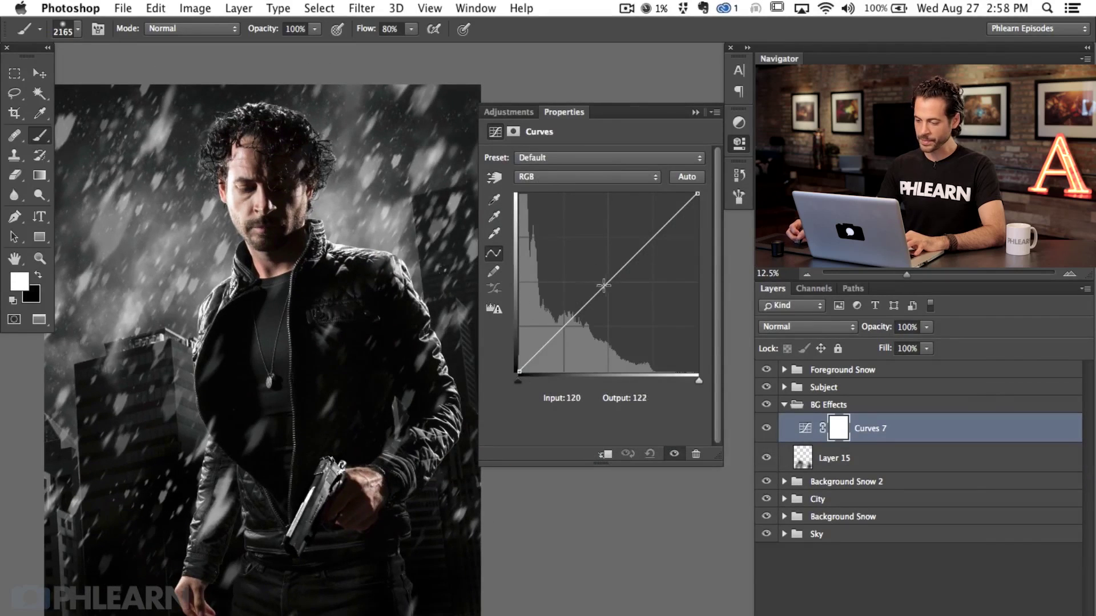
drag(603, 285, 590, 238)
key(ctrl+i)
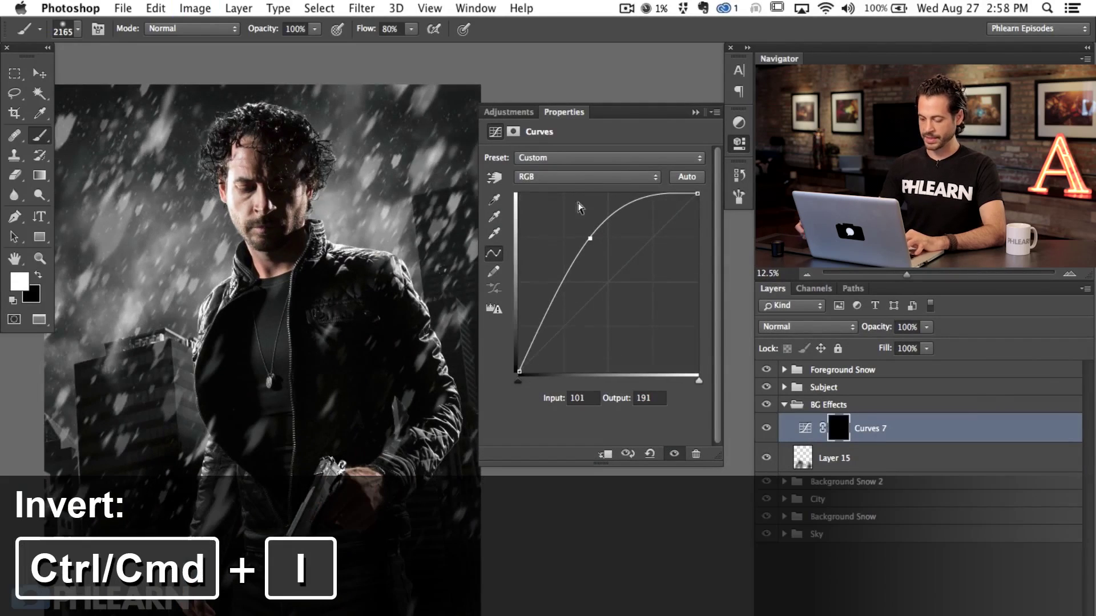
click(739, 143)
- Paint white on the Curves 7 mask to brighten the sky behind the subject's shoulders, and compare the effect hidden and shown
scroll(514, 228, left, 5)
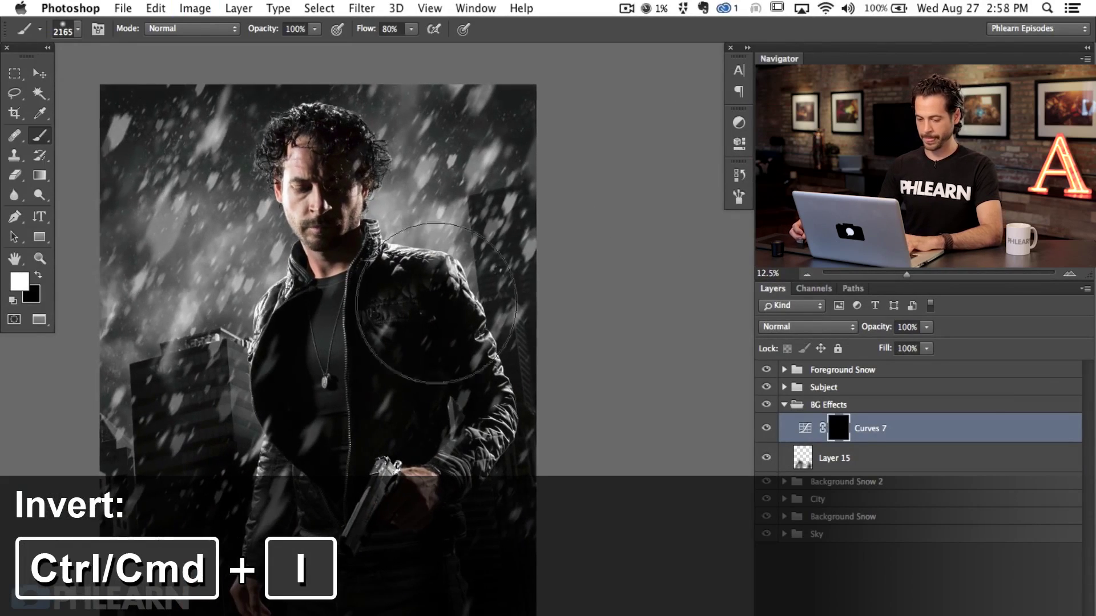
click(398, 220)
mouse_move(398, 221)
mouse_down()
mouse_move(448, 248)
mouse_move(434, 269)
mouse_move(457, 202)
mouse_move(450, 330)
mouse_move(393, 182)
mouse_move(411, 194)
mouse_move(399, 234)
mouse_move(283, 284)
mouse_move(291, 228)
mouse_move(258, 386)
mouse_move(285, 411)
mouse_move(308, 485)
mouse_up()
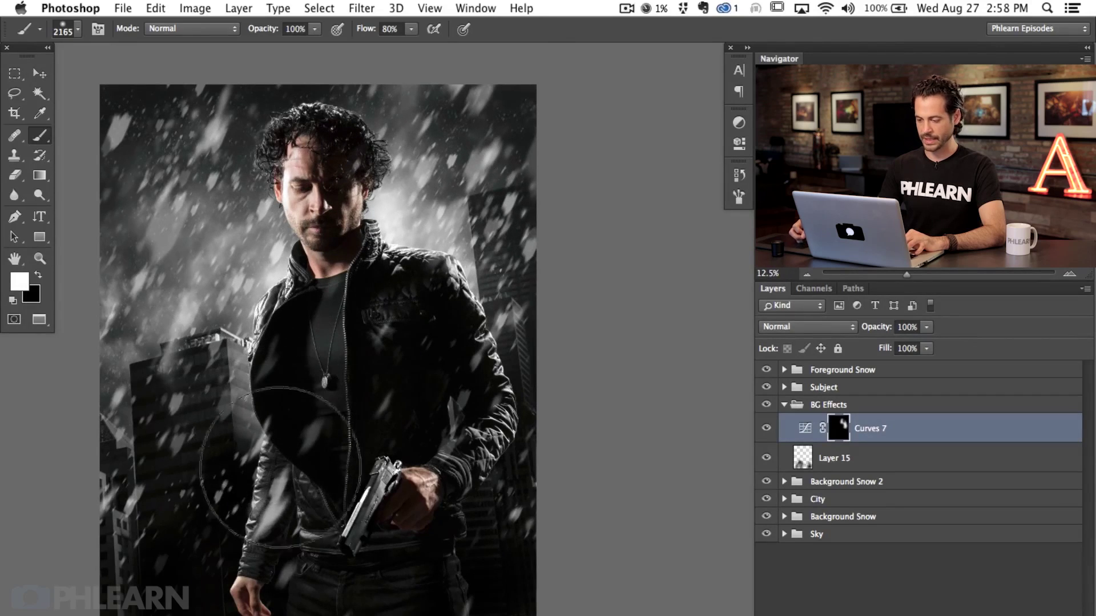
click(767, 429)
click(767, 429)
click(766, 429)
click(767, 429)
- Add a new layer above Curves 7 and paint faint white haze around the subject at 20% brush flow
scroll(420, 419, left, 3)
key(super+shift+alt+n)
key(x)
key(x)
key(x)
key(x)
key(shift+2)
mouse_move(309, 438)
mouse_down()
mouse_move(318, 464)
mouse_move(305, 464)
mouse_move(293, 436)
mouse_move(323, 489)
mouse_up()
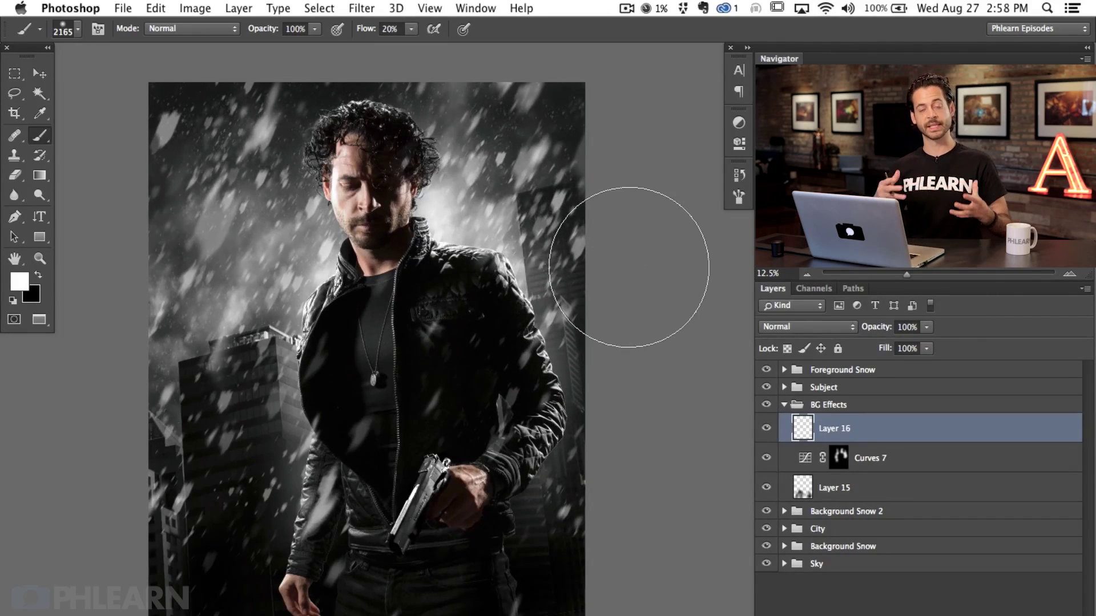
- Compare the background with Layer 16's faint painting hidden and shown
click(766, 431)
click(766, 431)
click(767, 430)
click(767, 430)
click(767, 431)
click(766, 431)
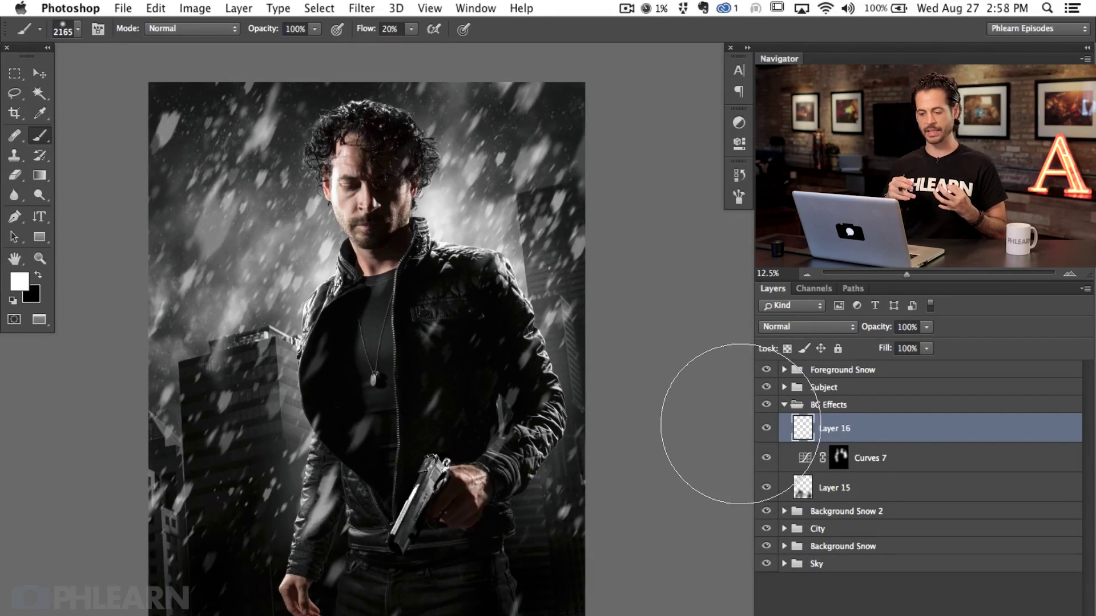
click(765, 429)
click(766, 429)
- Compare the composite with the whole BG Effects group hidden and shown
click(765, 404)
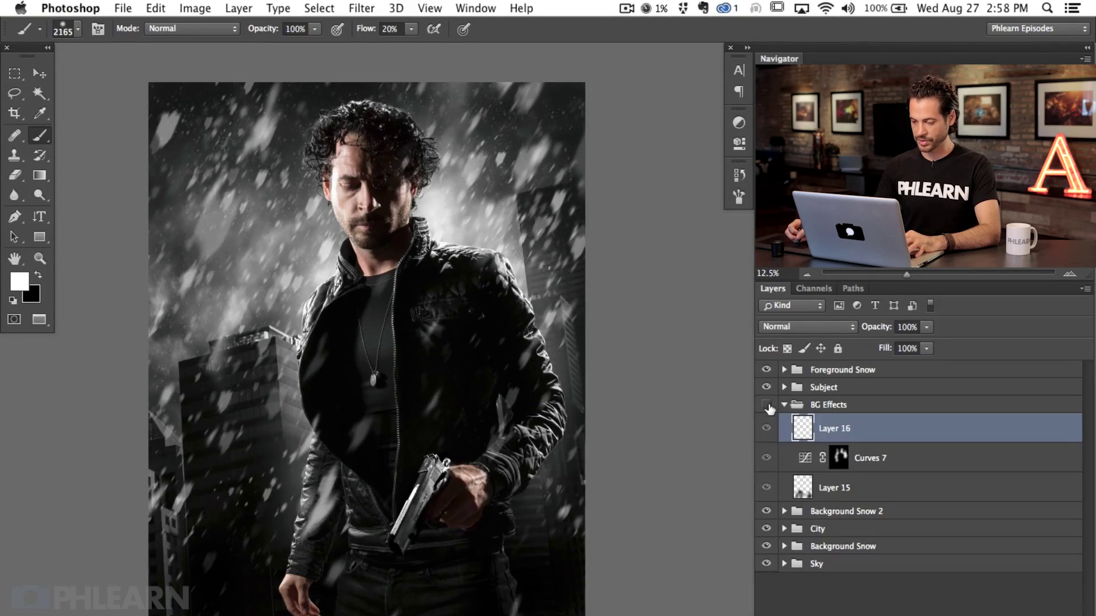
click(766, 405)
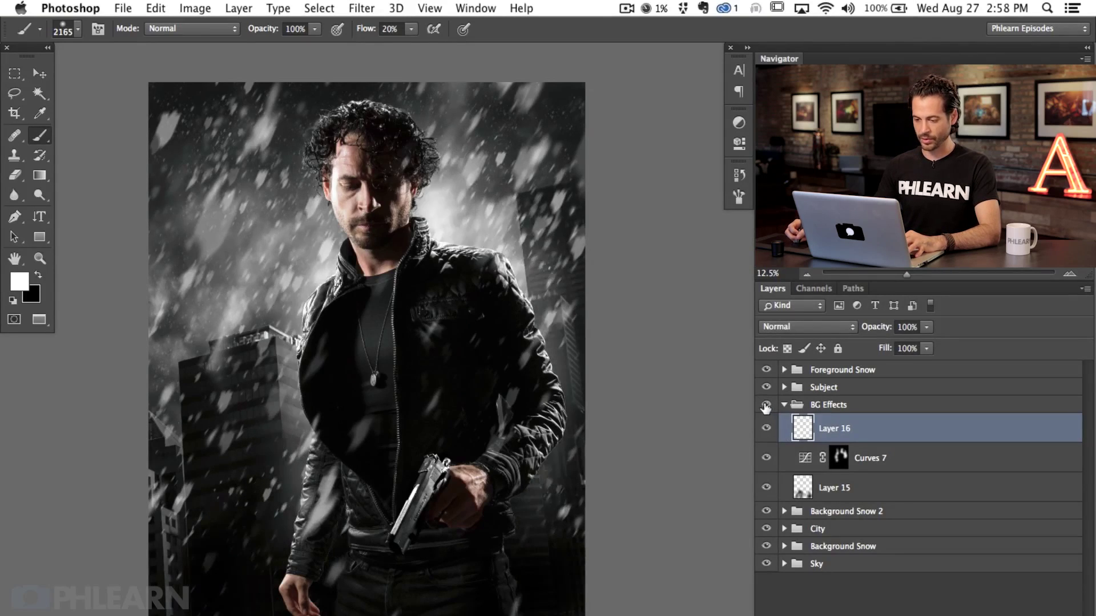
click(766, 405)
click(766, 405)
click(766, 405)
click(766, 405)
click(766, 405)
click(766, 405)
click(766, 405)
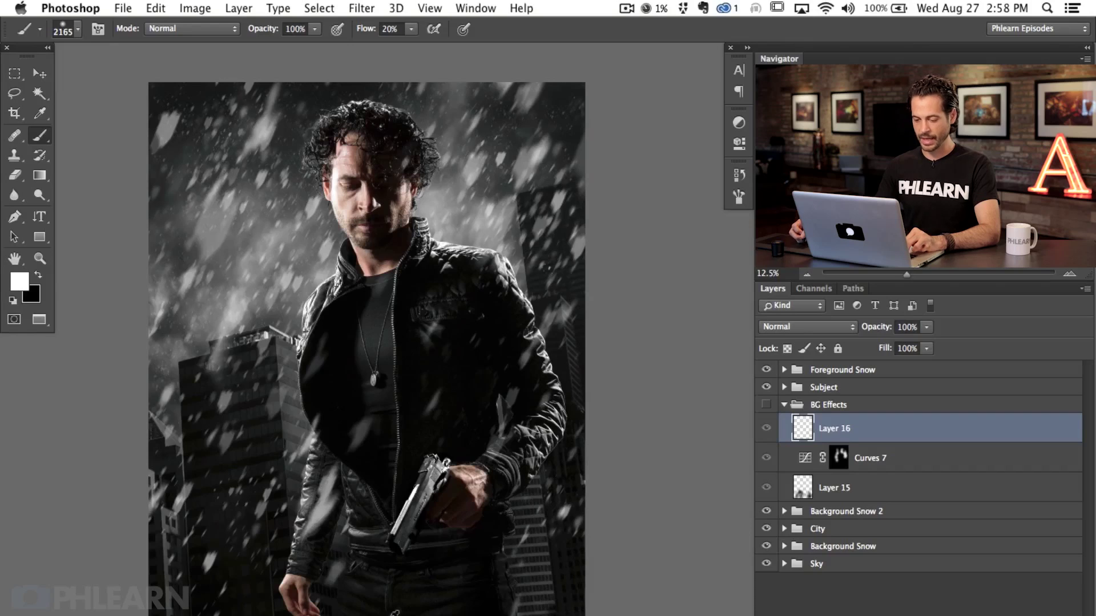
click(766, 406)
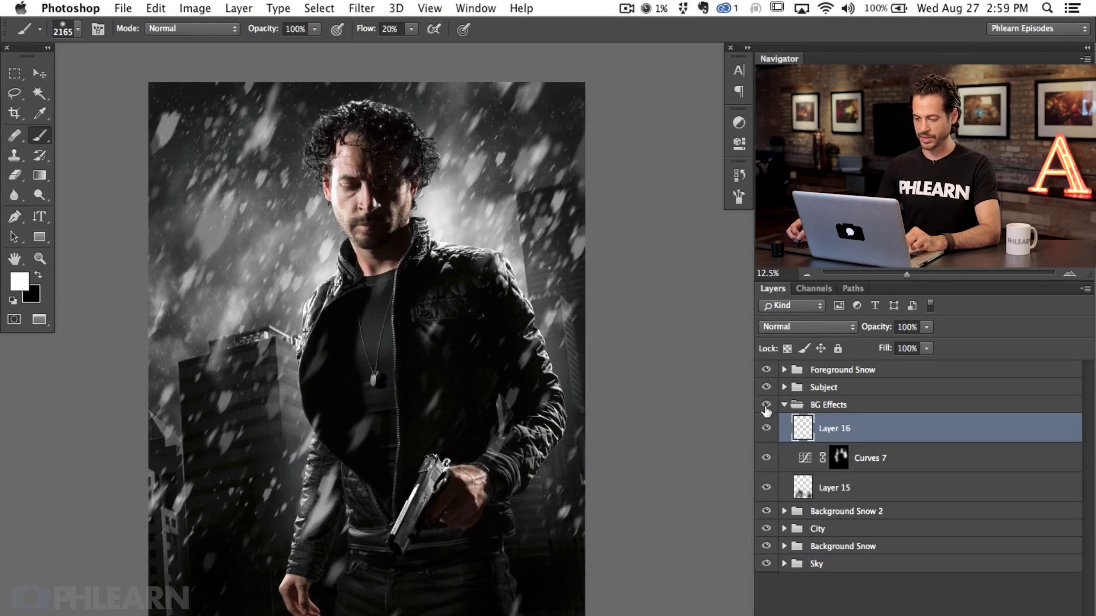
click(765, 407)
click(766, 407)
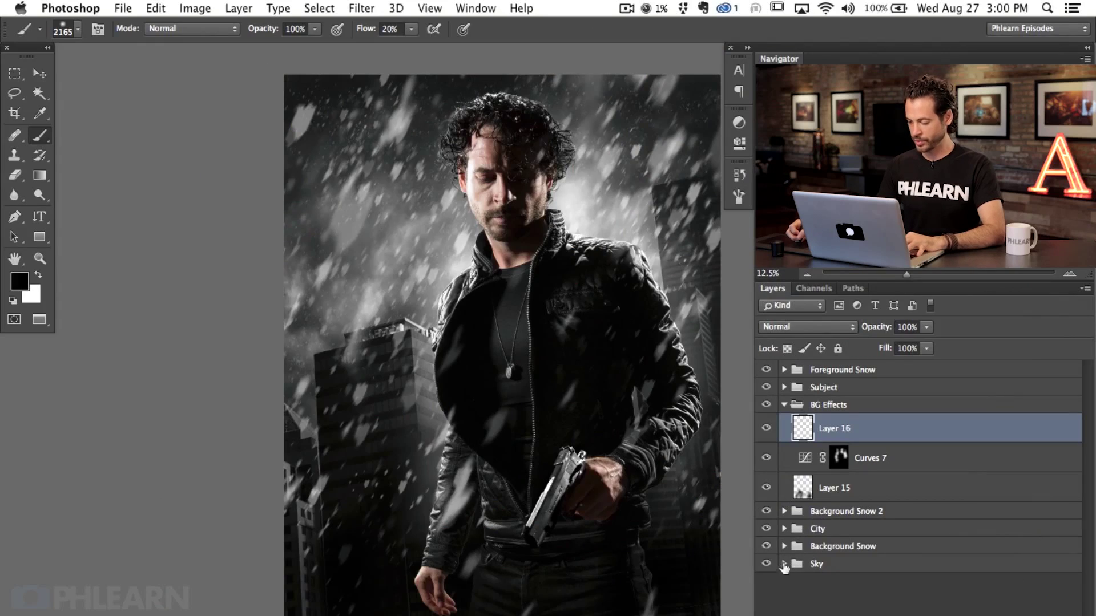
- Duplicate Layer 5 from the Sky group and place the copy between the Foreground Snow and Subject groups
click(784, 563)
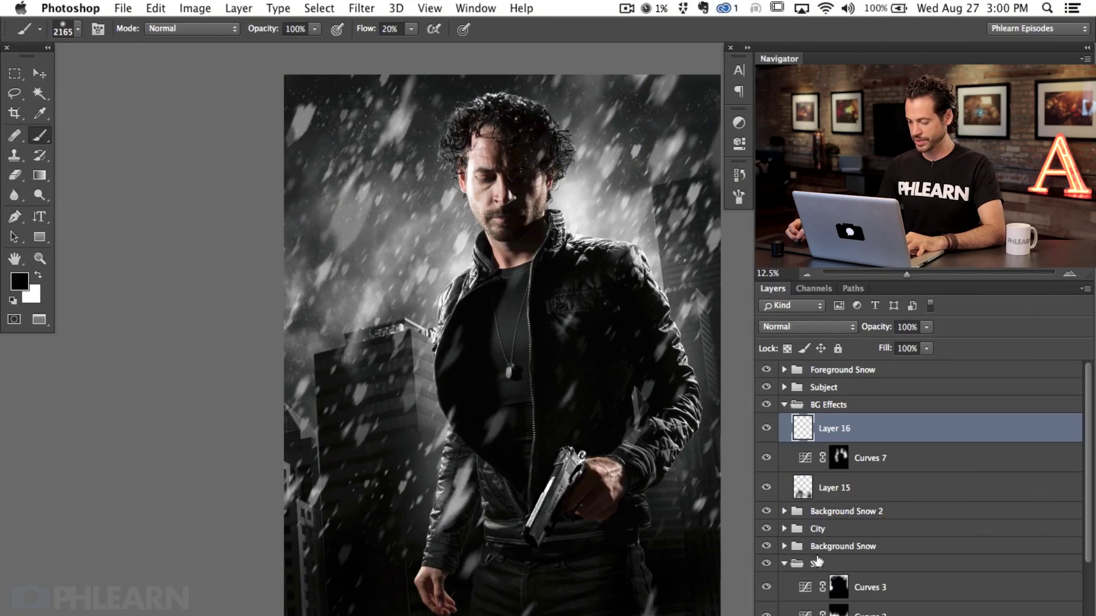
click(784, 404)
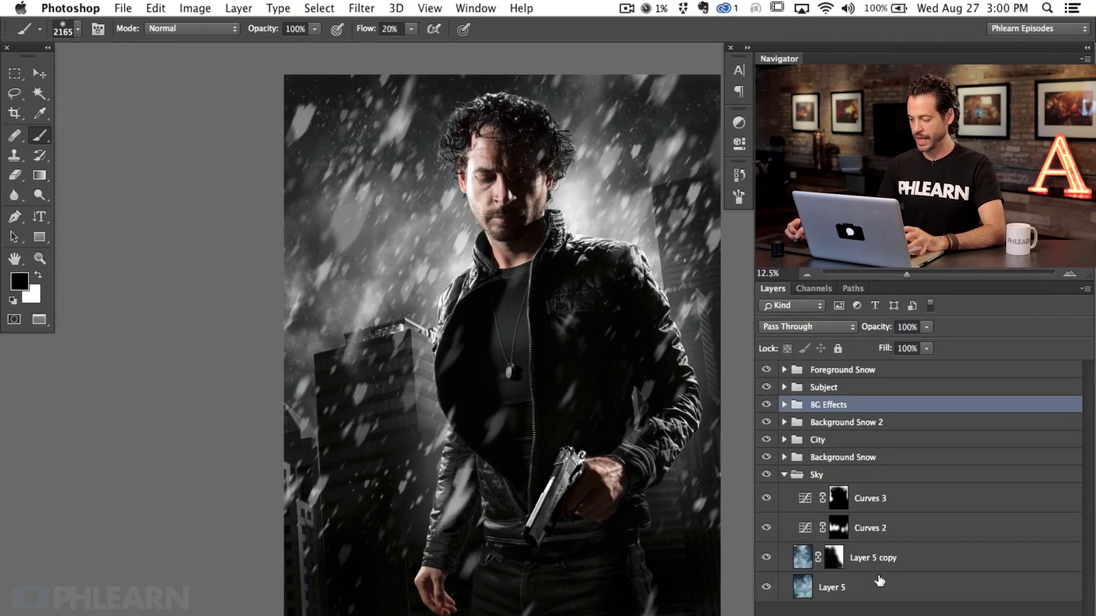
click(873, 588)
drag(839, 559, 838, 565)
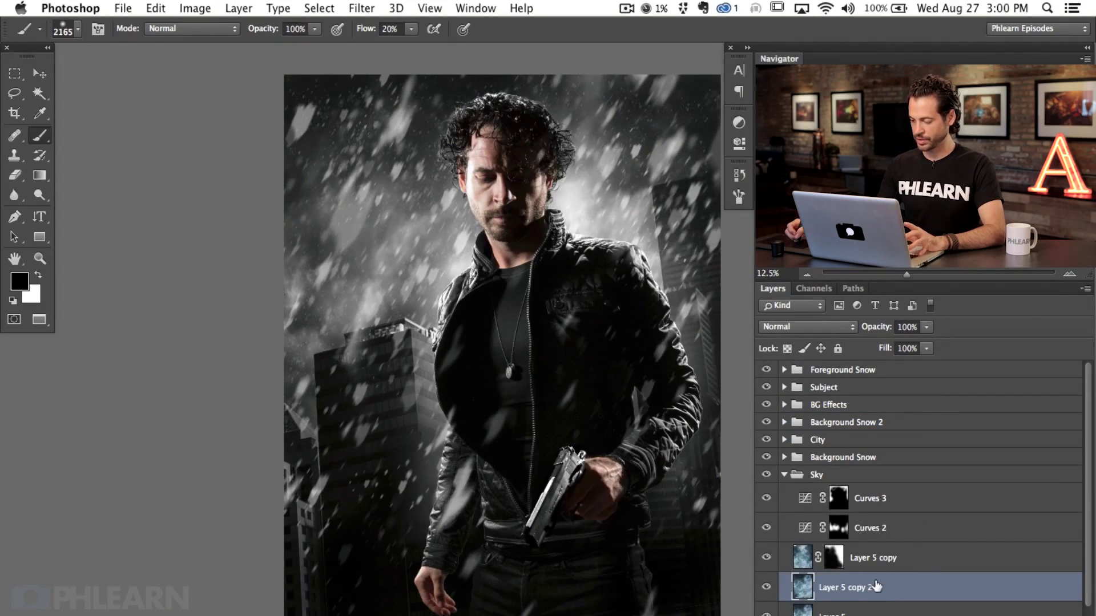
drag(843, 591, 886, 394)
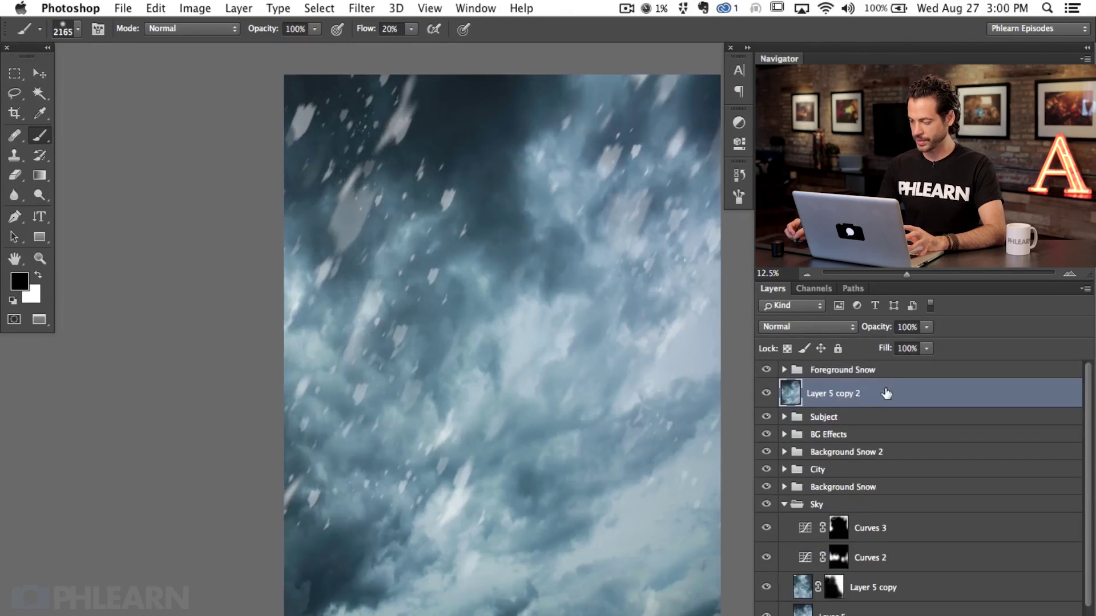
- Put the duplicated sky layer in a new group named Foreground Clouds
key(super+g)
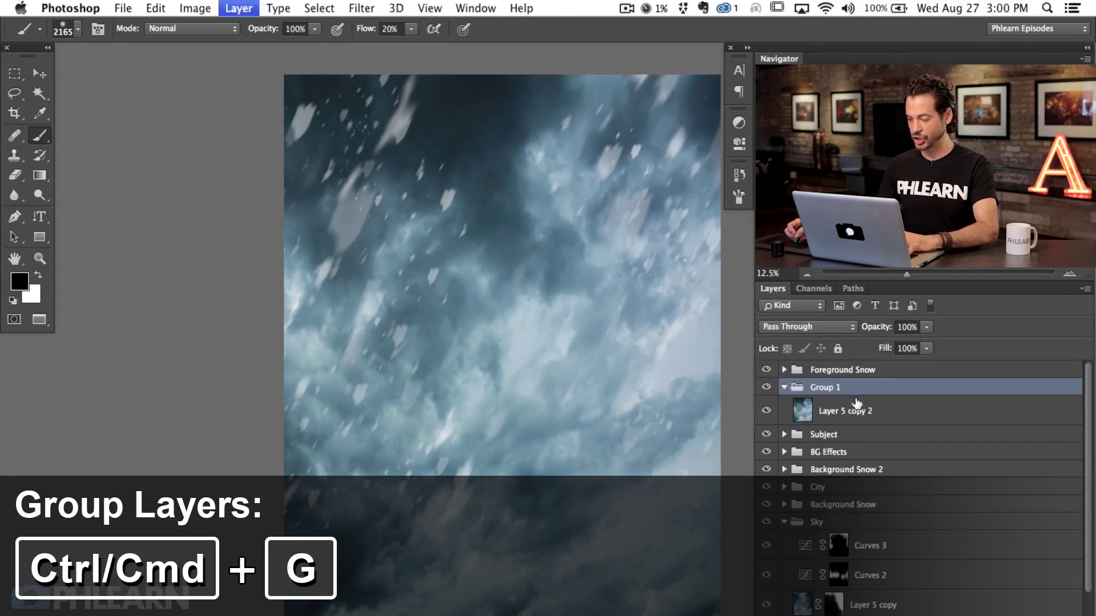
double_click(822, 387)
text(F)
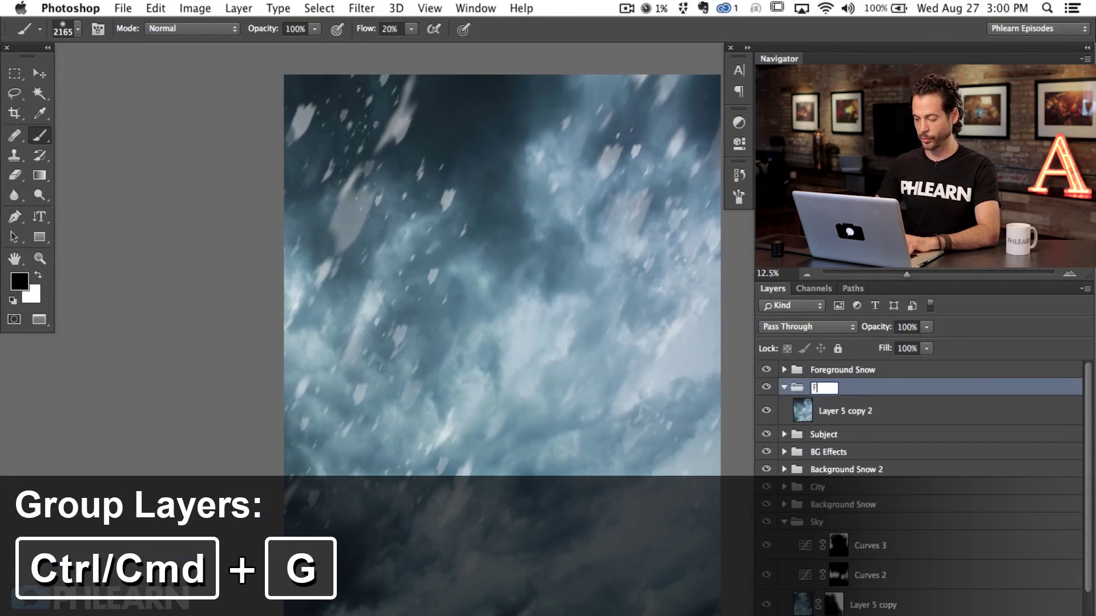
text(oreground Clouds)
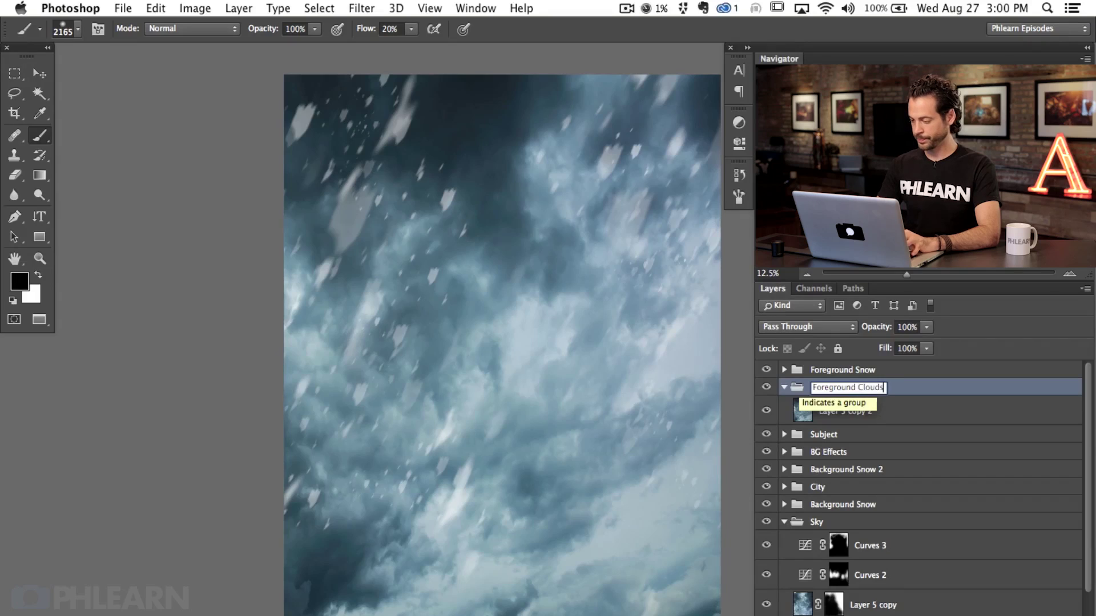
key(Return)
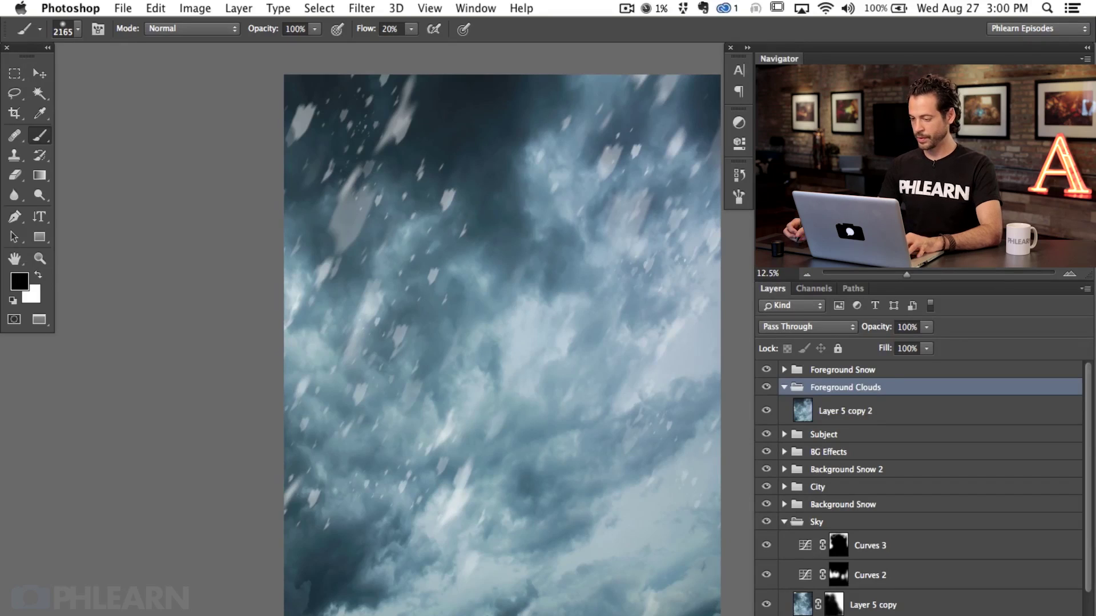
- Desaturate Layer 5 copy 2 and set its blend mode to Screen
click(841, 407)
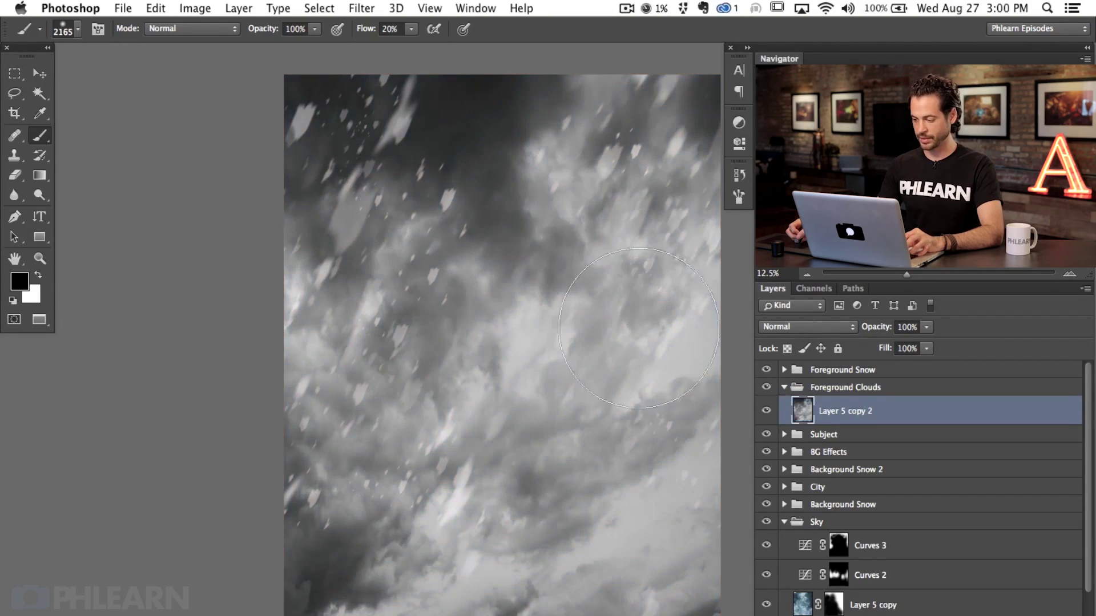
click(798, 327)
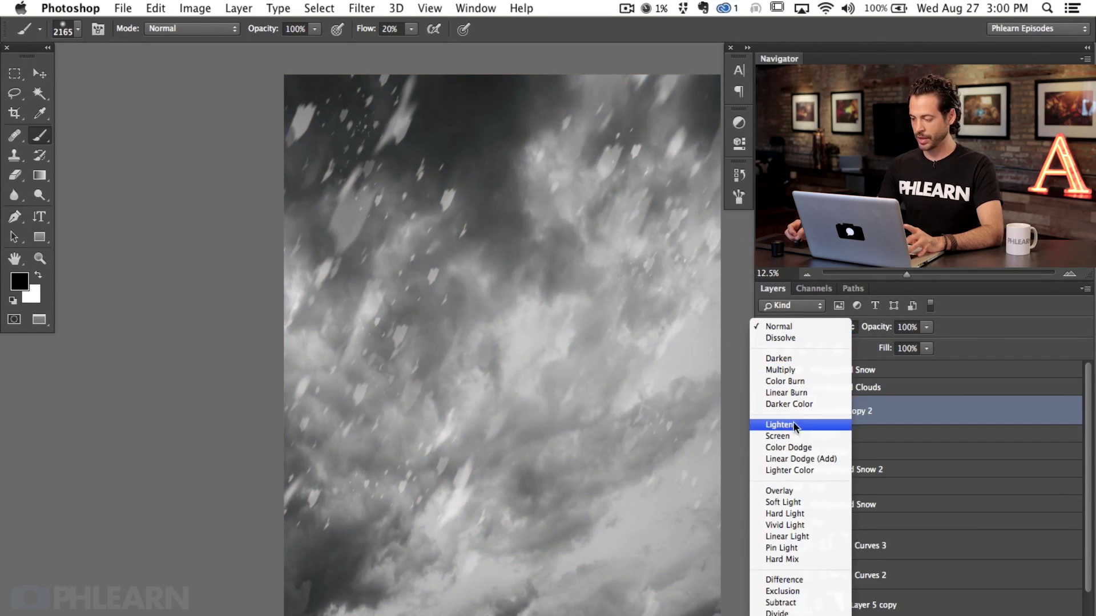
click(792, 423)
click(803, 329)
click(803, 338)
key(Down)
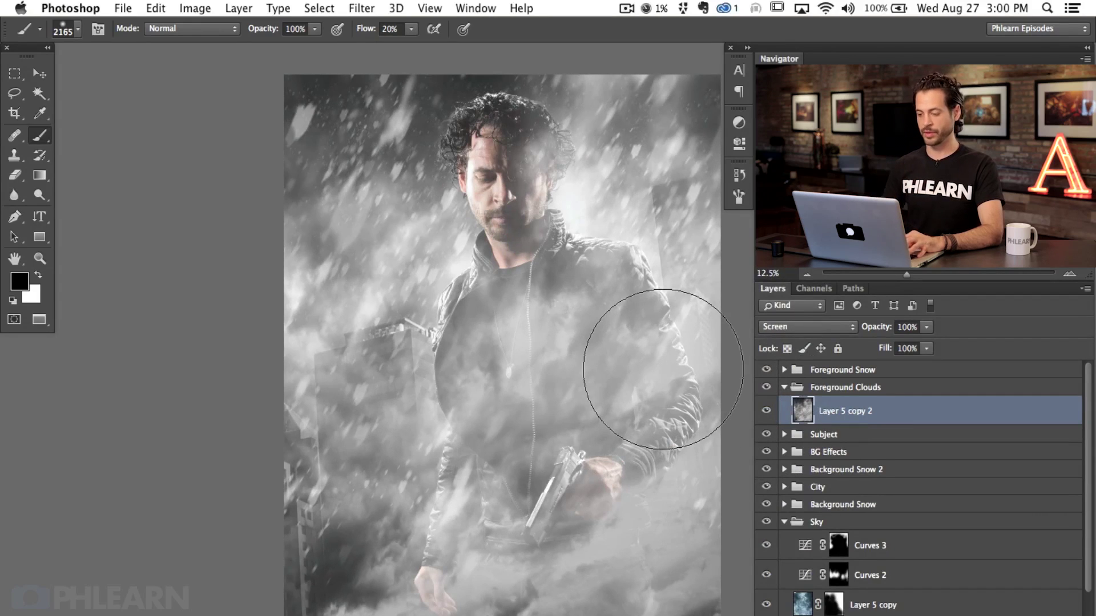
- Move the cloud layer down so that it covers only the lower part of the image
key(v)
drag(532, 413, 467, 376)
drag(501, 389, 570, 426)
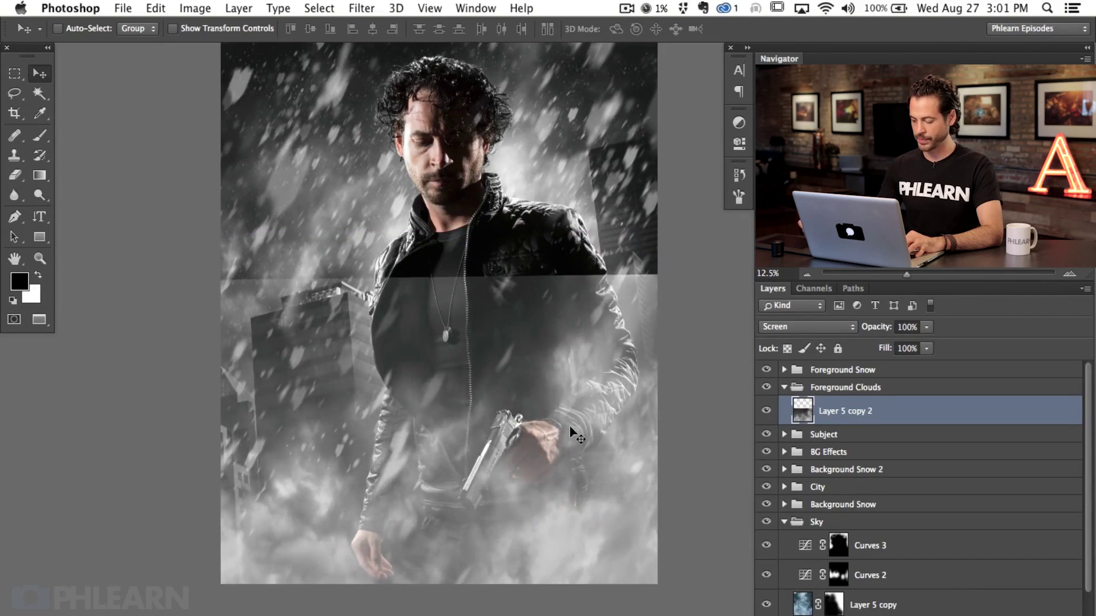
- Apply Levels to the cloud layer with input black 107, midtone 0.83 and white 255
key(super+l)
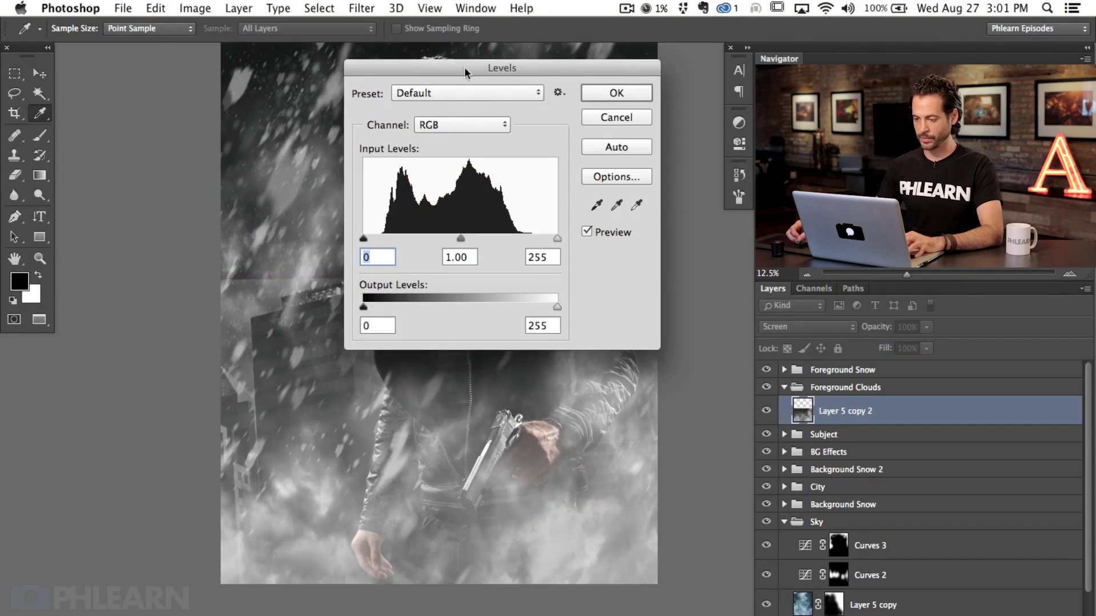
drag(464, 66, 181, 103)
drag(448, 180, 536, 190)
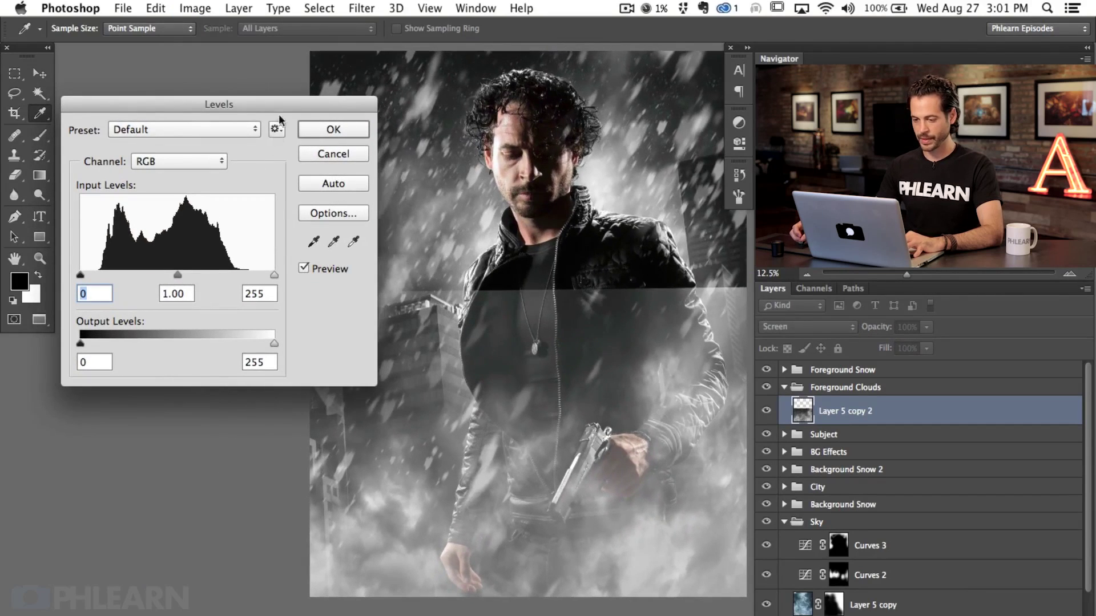
drag(280, 107, 265, 110)
drag(166, 275, 187, 275)
drag(80, 277, 130, 281)
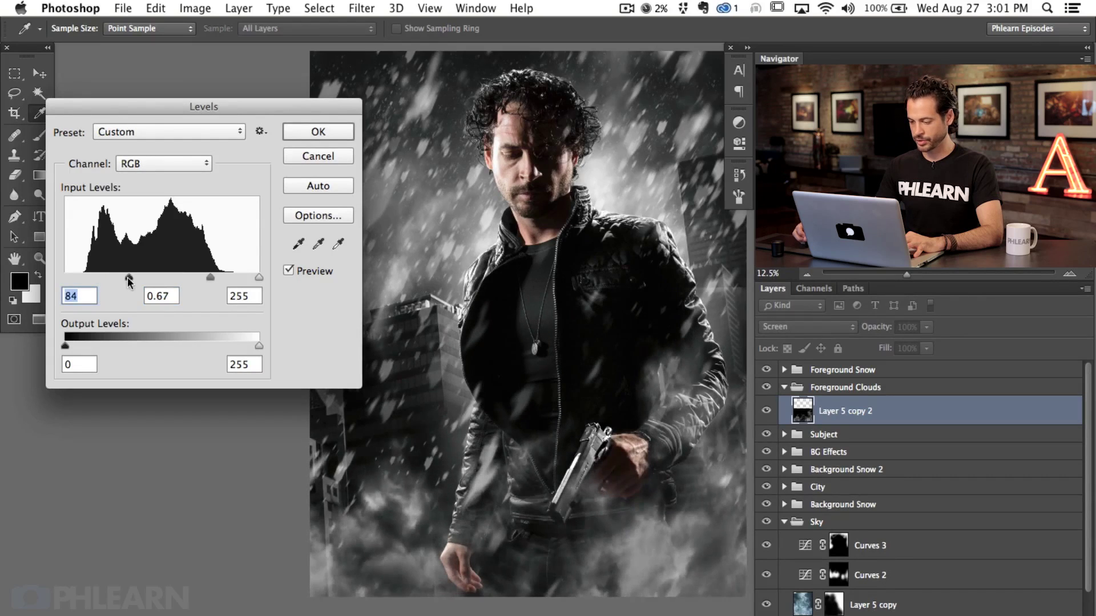
mouse_move(210, 277)
mouse_down()
mouse_move(133, 277)
mouse_move(210, 278)
mouse_up()
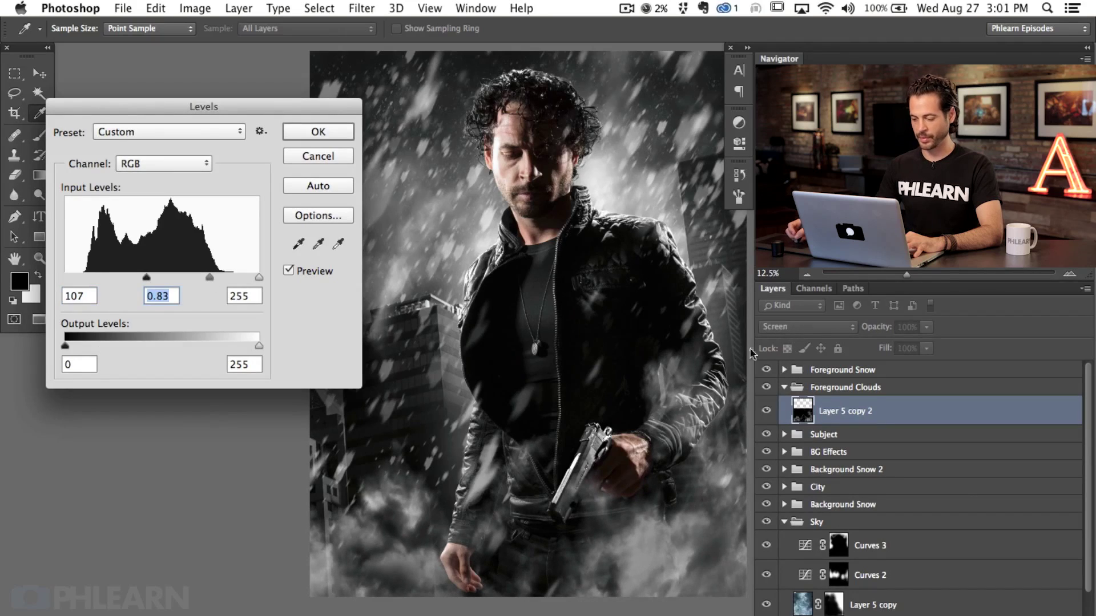
click(323, 137)
- Compare the clouds before and after the Levels adjustment by undoing and redoing it
drag(574, 332, 464, 327)
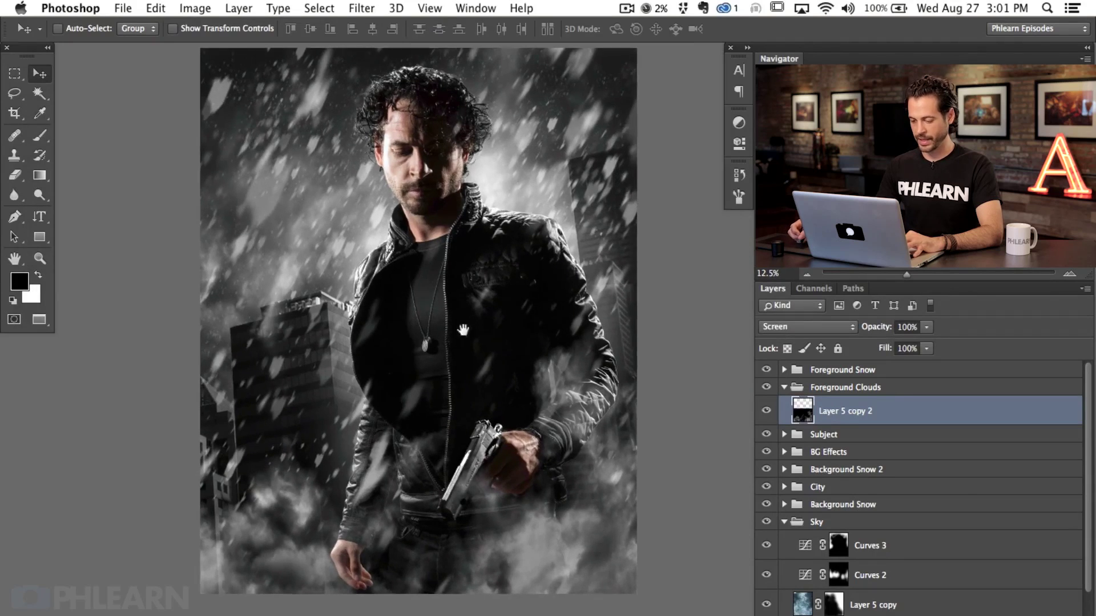
key(super+z)
key(super+z)
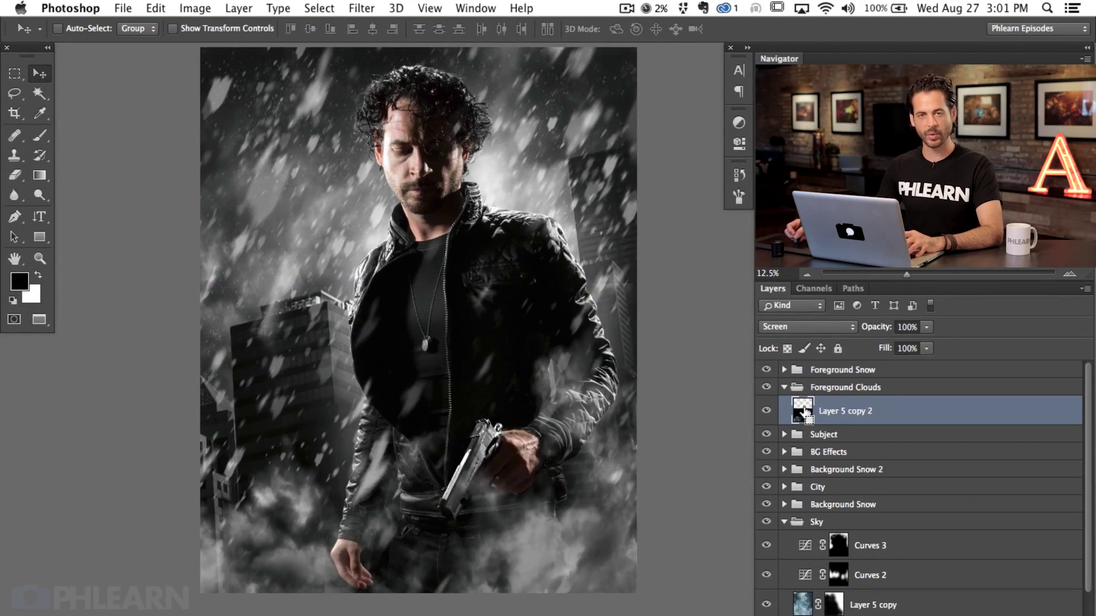
key(super+z)
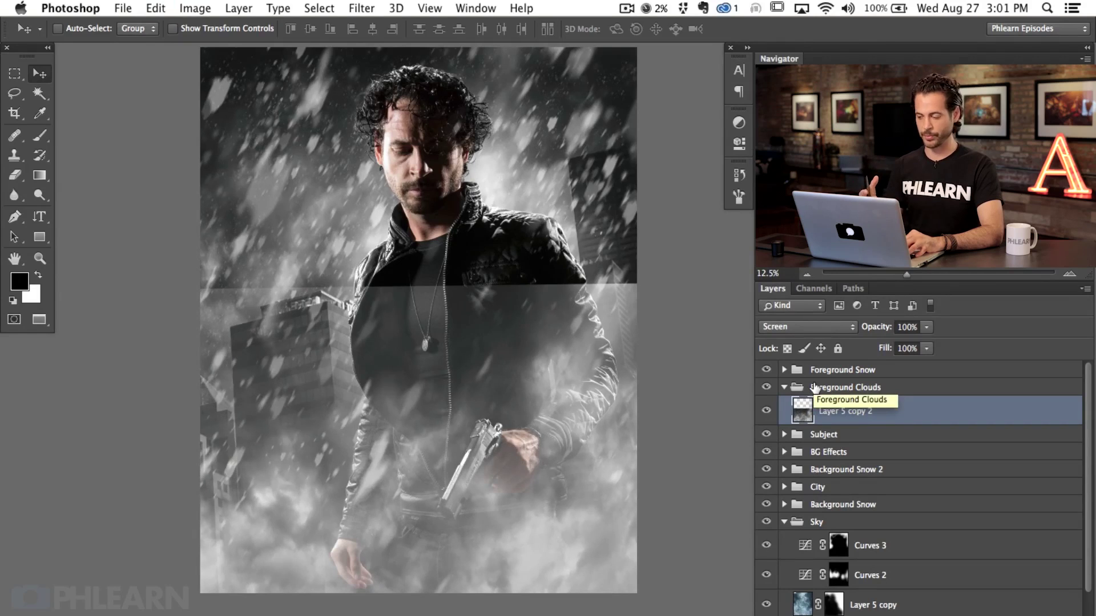
key(super+z)
- Compare the composite with the foreground cloud layer hidden and shown
click(767, 412)
click(768, 412)
click(768, 412)
click(768, 412)
click(767, 412)
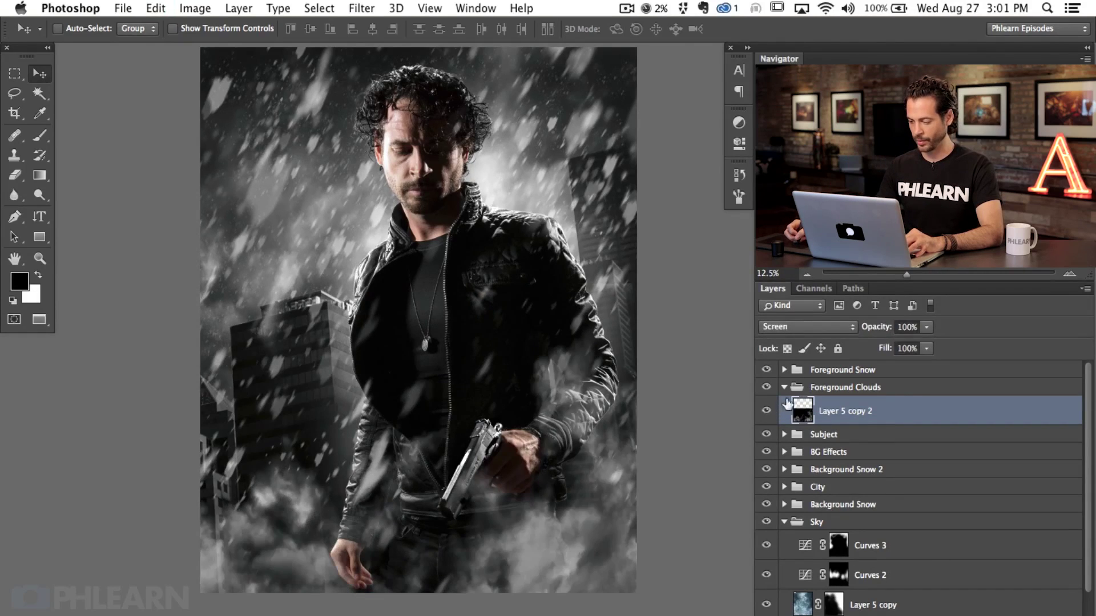
- Collapse the Foreground Clouds group and set the group's opacity to 77%
click(785, 388)
mouse_move(879, 333)
mouse_down()
mouse_move(856, 334)
mouse_move(865, 334)
mouse_up()
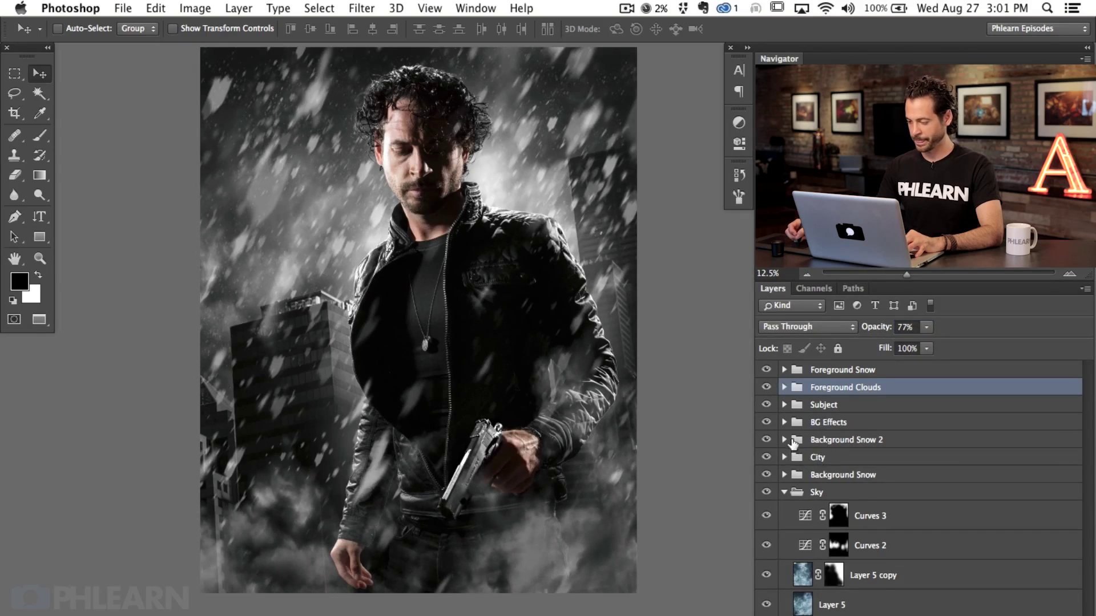
- Add a new layer at the top of the BG Effects group and darken the image's lower corners with soft black brush strokes
click(784, 422)
click(810, 435)
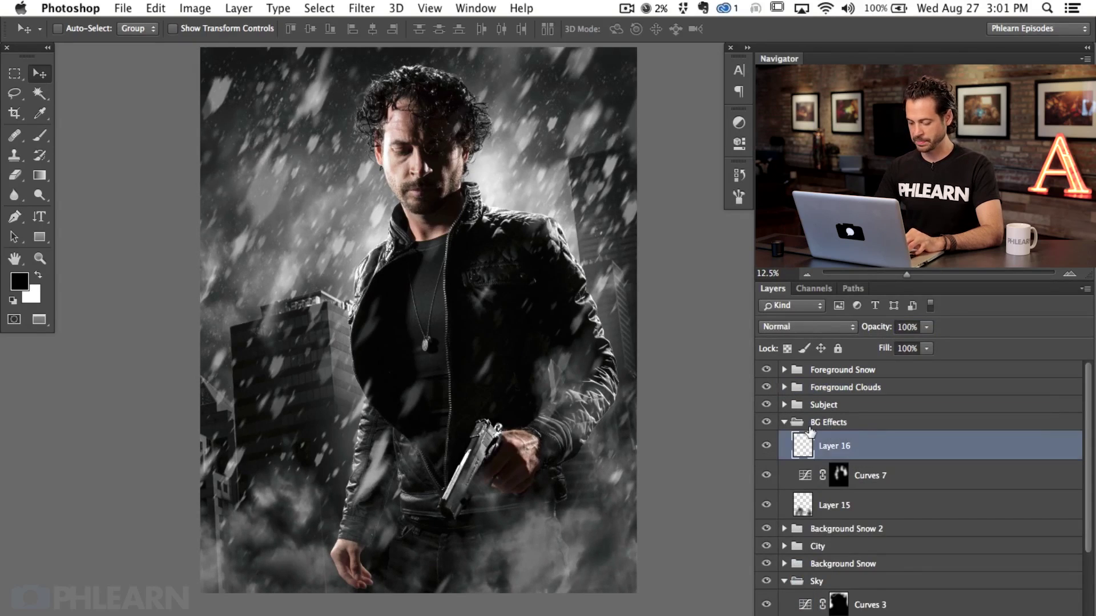
key(b)
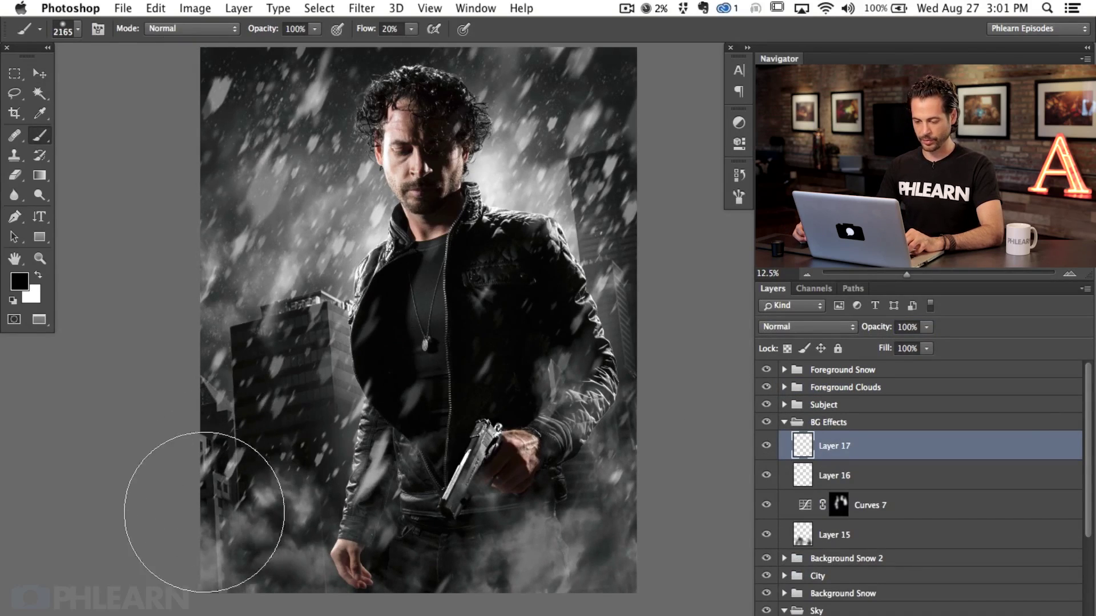
mouse_move(208, 571)
mouse_down()
mouse_move(225, 435)
mouse_move(215, 428)
mouse_move(229, 535)
mouse_up()
drag(546, 511, 569, 533)
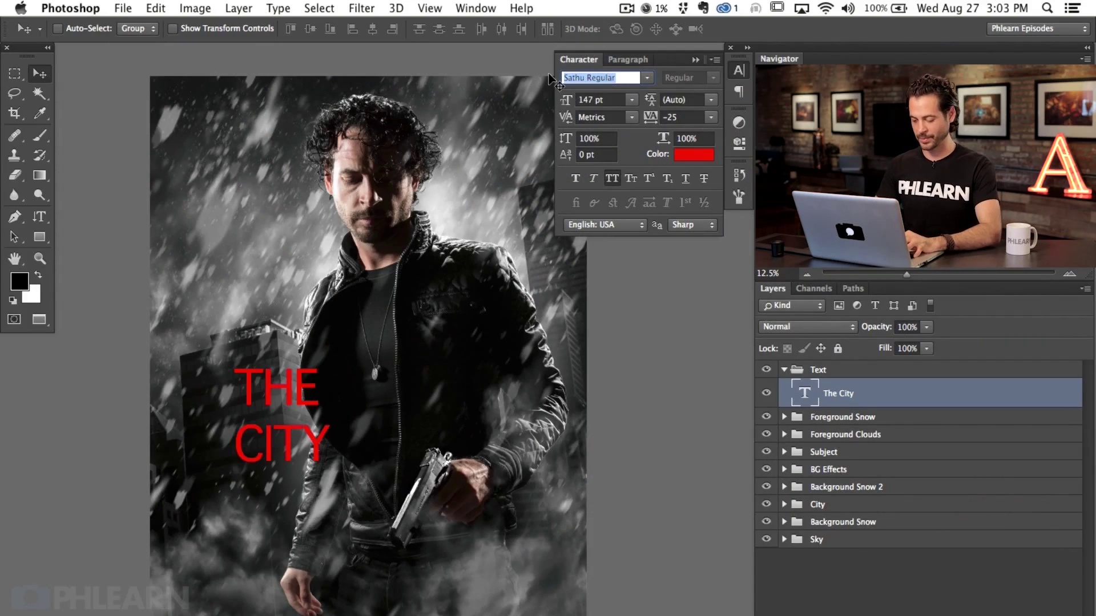
- Set the red The City title in Sin City Regular at 173 pt and place it over the lower left of the poster
text(sin)
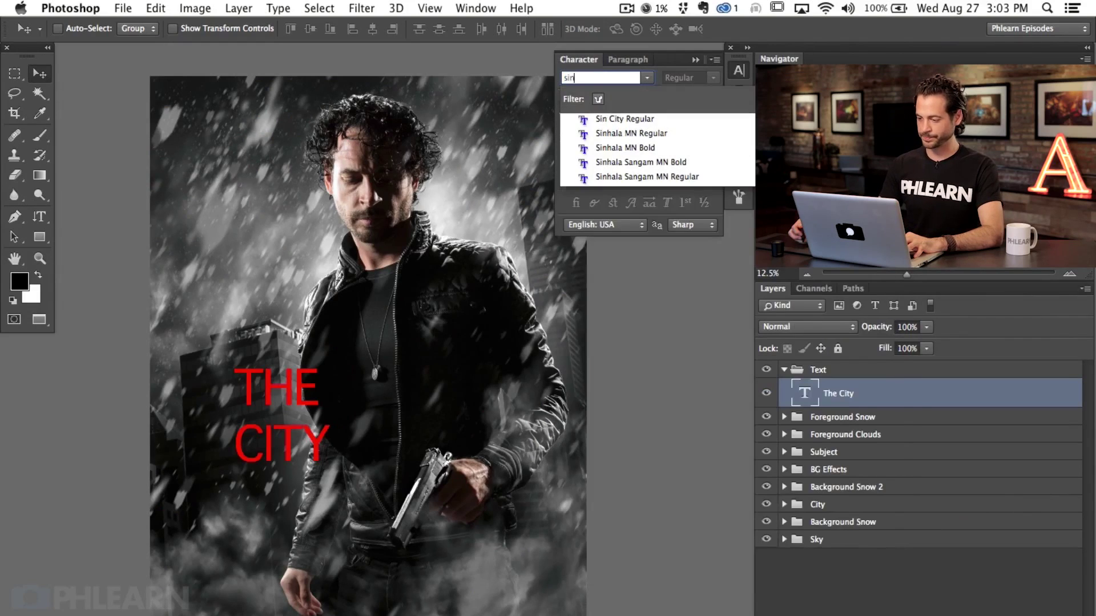
click(660, 120)
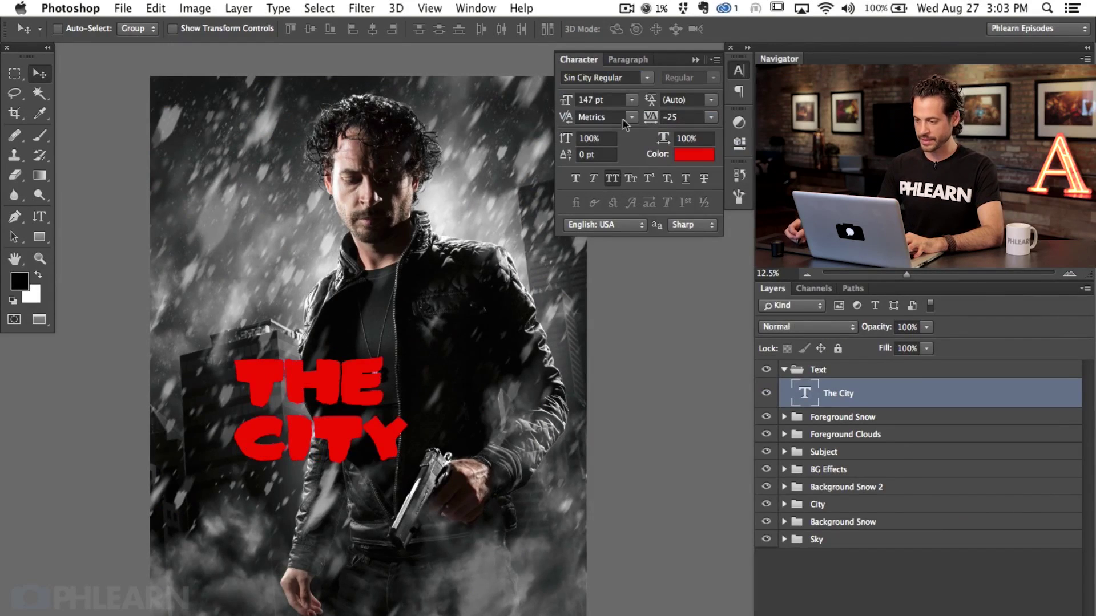
drag(337, 406, 297, 452)
drag(567, 105, 592, 115)
mouse_move(337, 460)
mouse_down()
mouse_move(311, 465)
mouse_move(320, 470)
mouse_up()
drag(426, 463, 465, 450)
drag(376, 458, 388, 465)
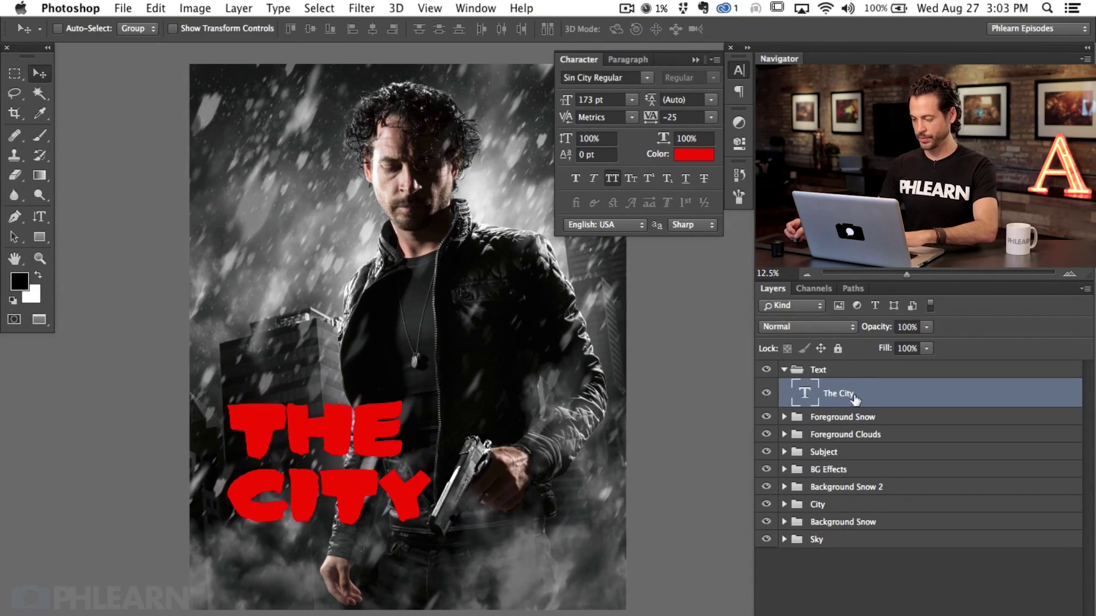
key(super+j)
drag(353, 484, 353, 430)
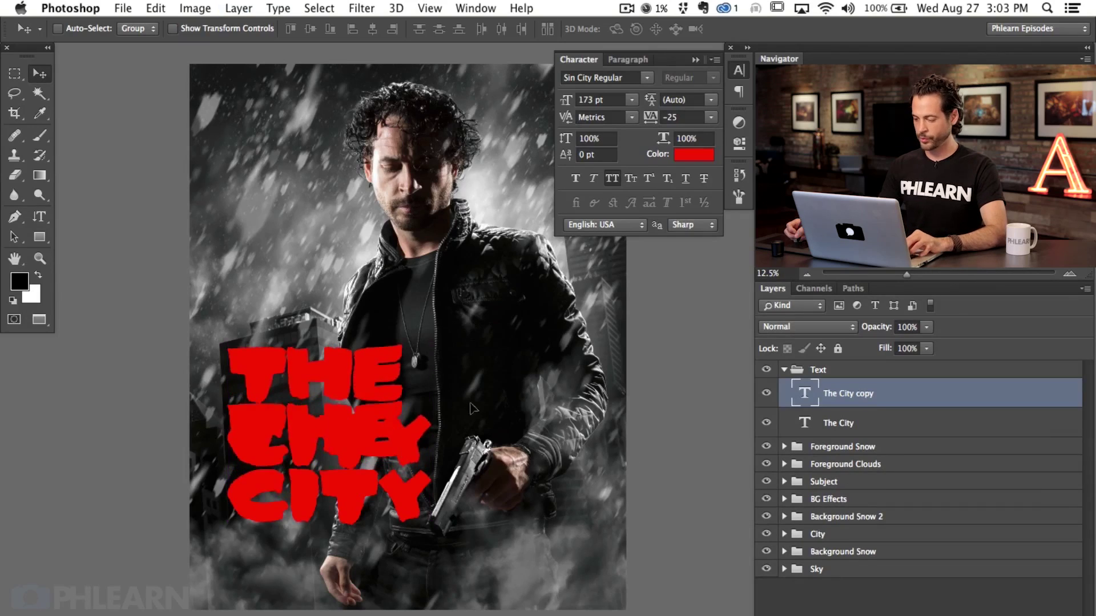
double_click(799, 395)
key(BackSpace)
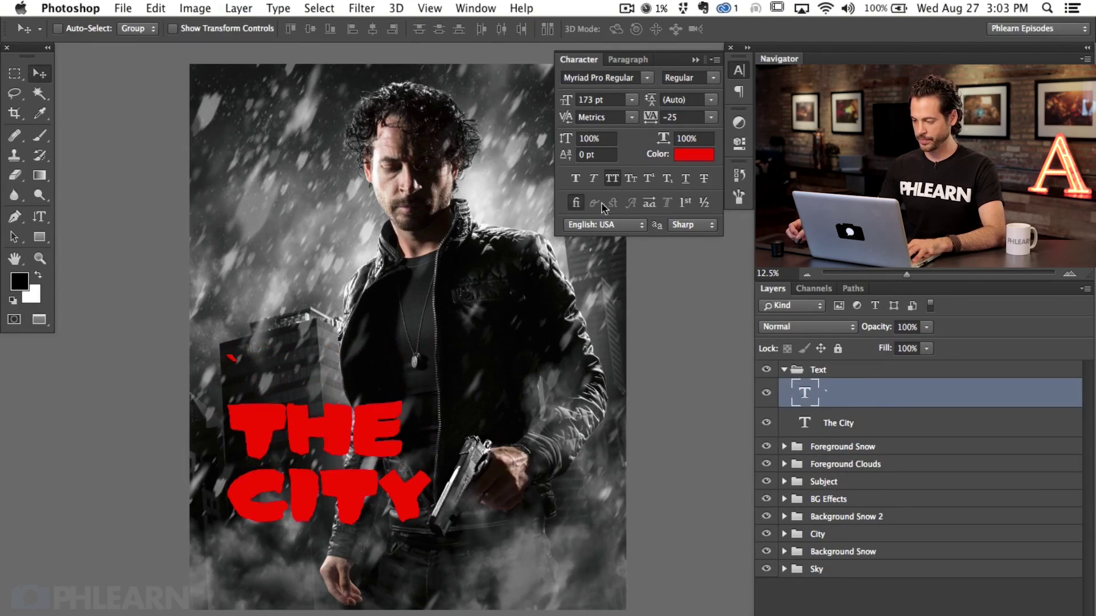
drag(569, 101, 539, 112)
double_click(805, 394)
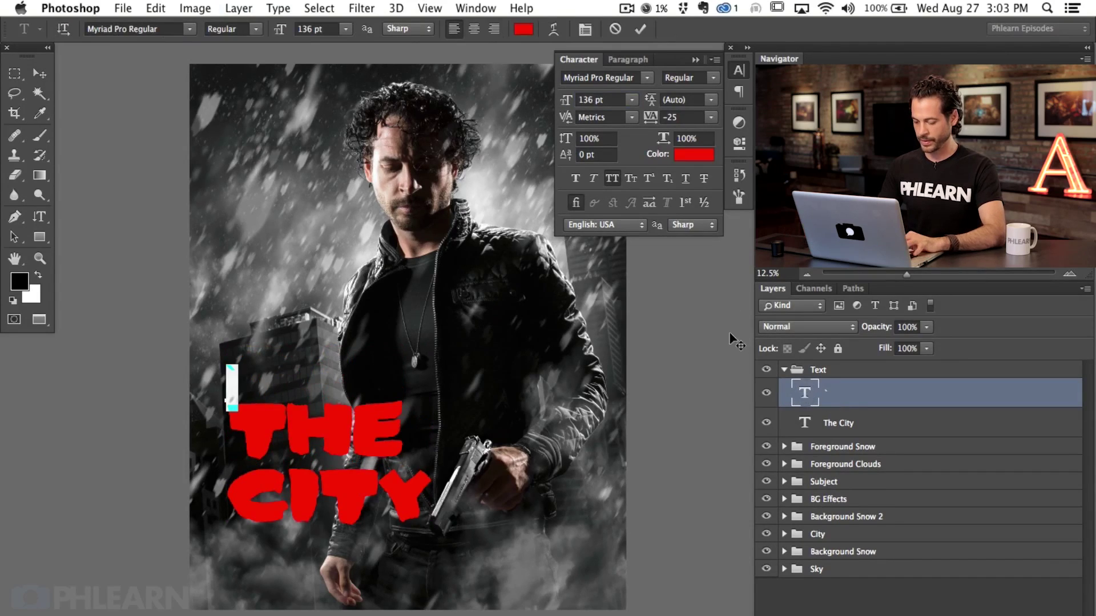
text(PH)
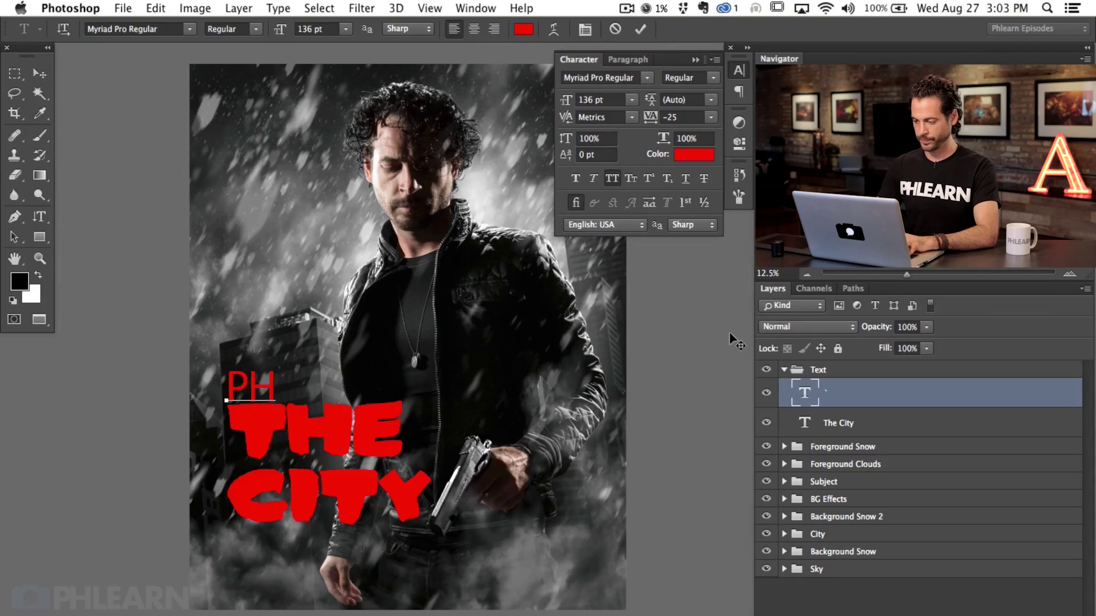
key(BackSpace)
key(BackSpace)
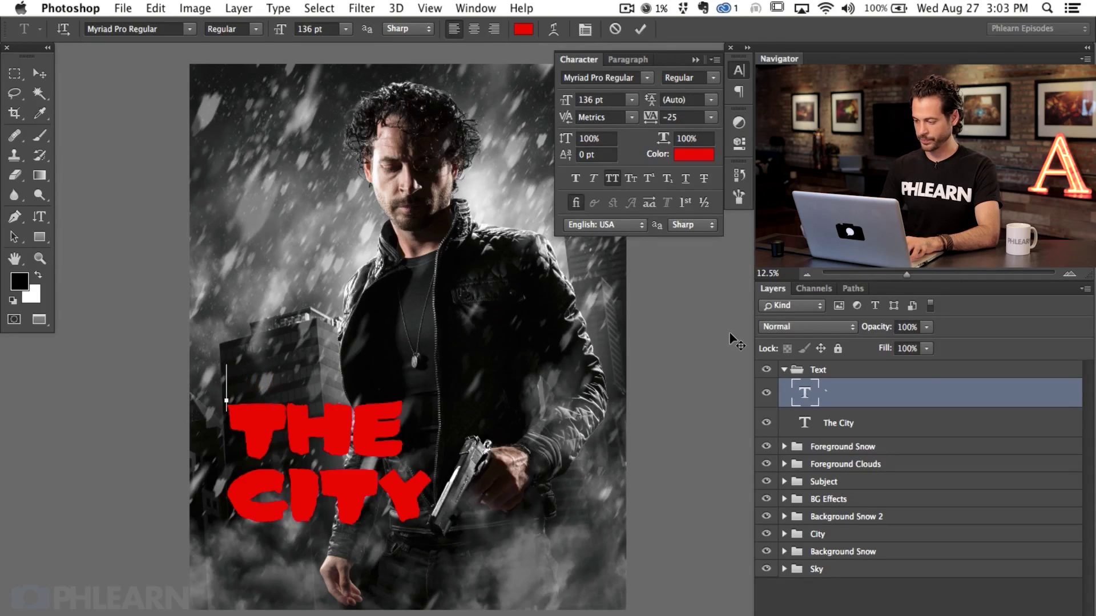
key(Escape)
key(Delete)
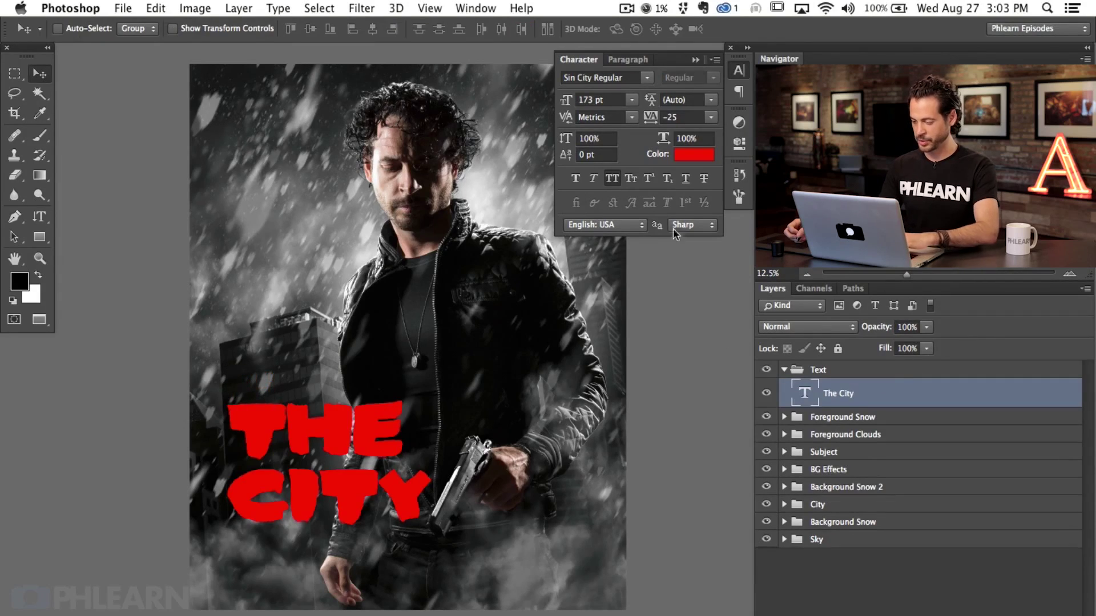
- Duplicate the The City title layer, move the copy above the original and replace its text with Phlearn Presents
key(super+j)
drag(406, 445, 406, 360)
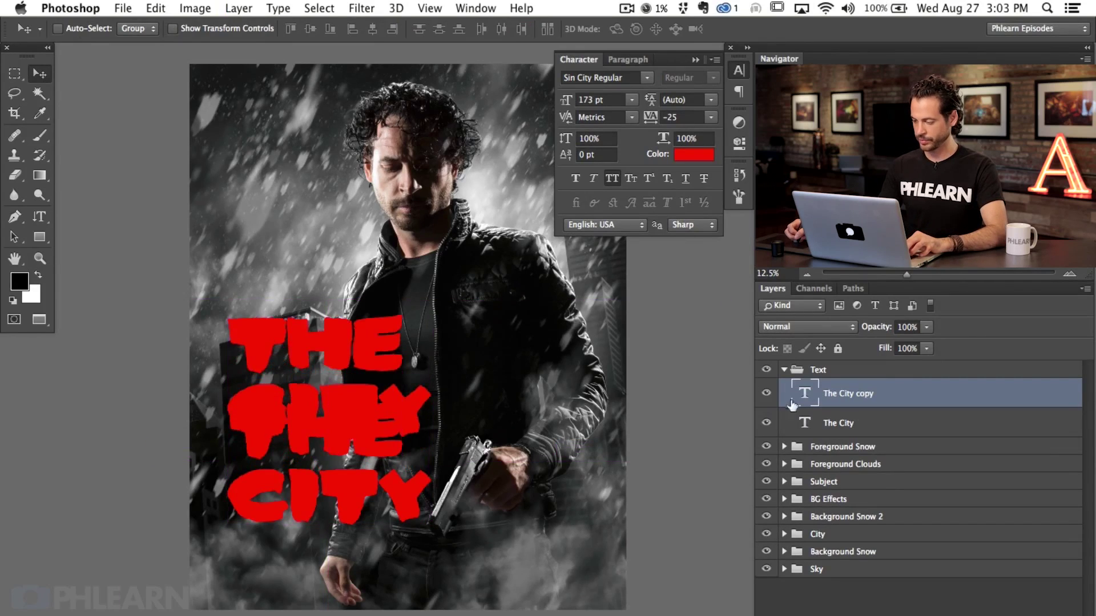
double_click(791, 402)
text(PH)
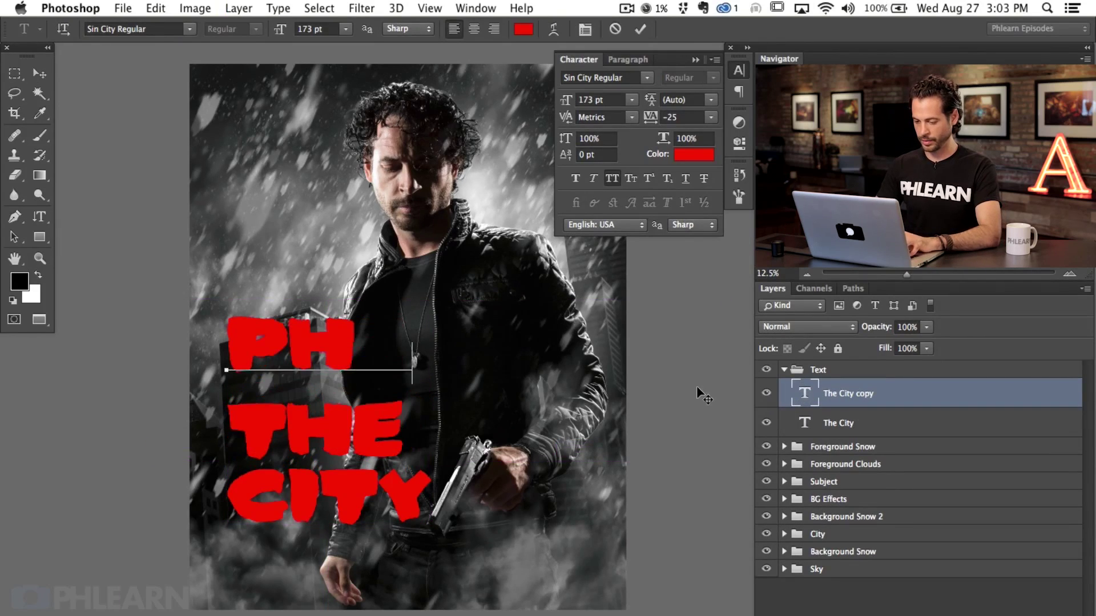
text(LEARN)
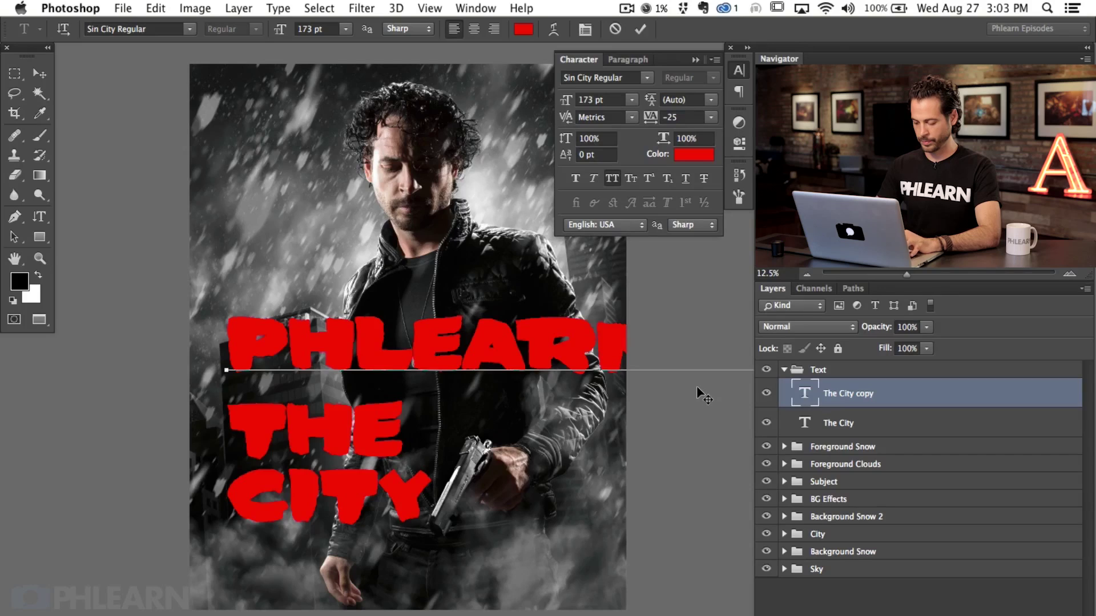
key(super+Return)
- Reduce the Phlearn Presents line to 33 pt and place it directly above the The City title
key(v)
drag(565, 100, 557, 121)
drag(394, 418, 396, 444)
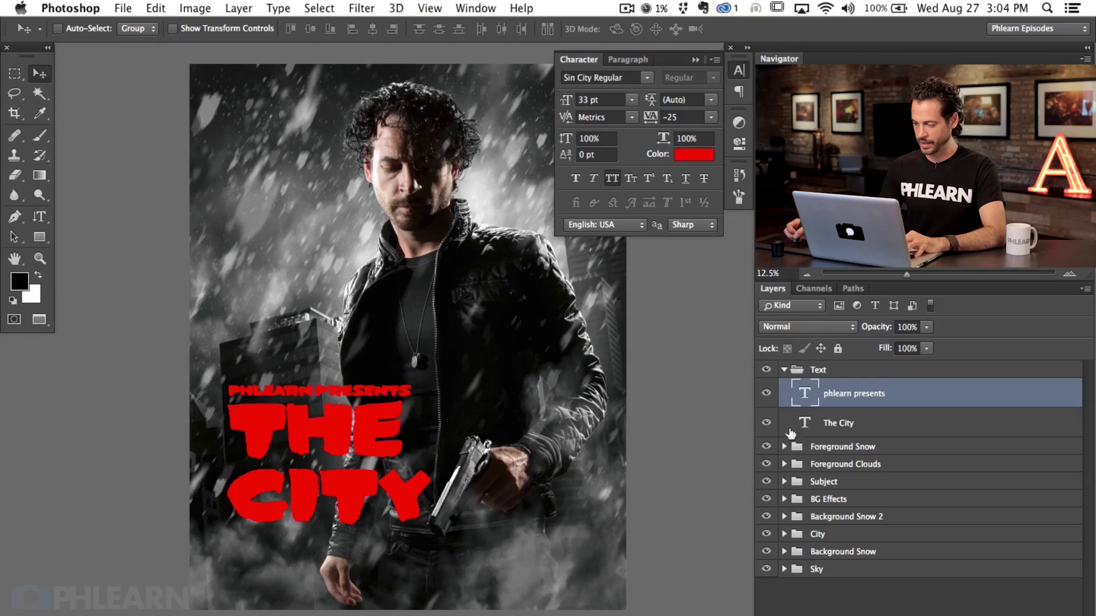
- Scale the The City title down to 161.27 pt beneath the Phlearn Presents line
click(879, 429)
key(ctrl+t)
drag(433, 535, 396, 513)
key(Return)
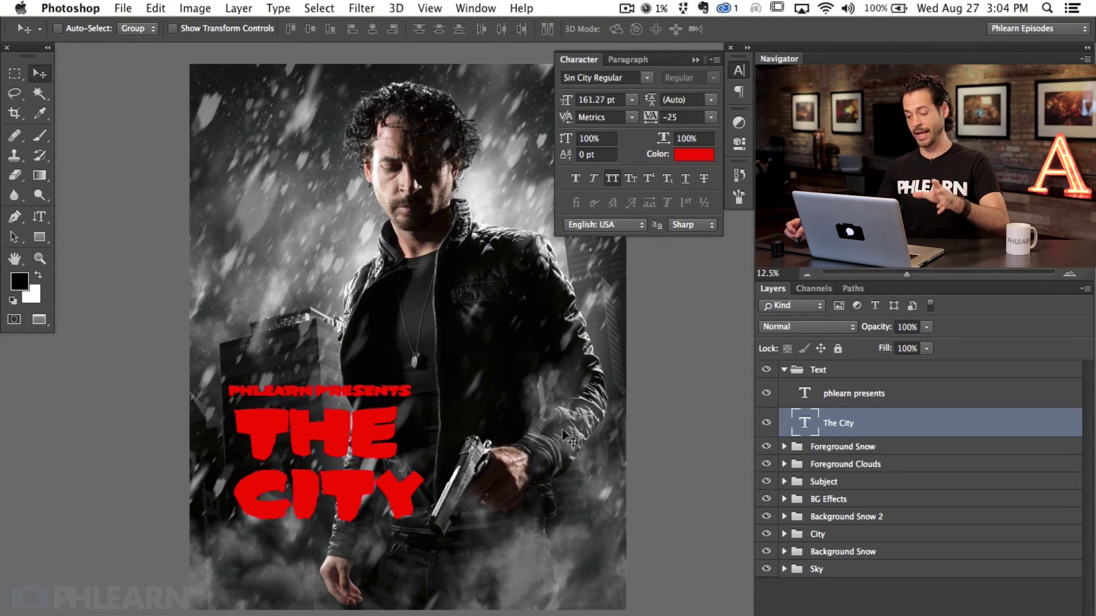
- Change the Phlearn Presents text color to white, ffffff
click(914, 394)
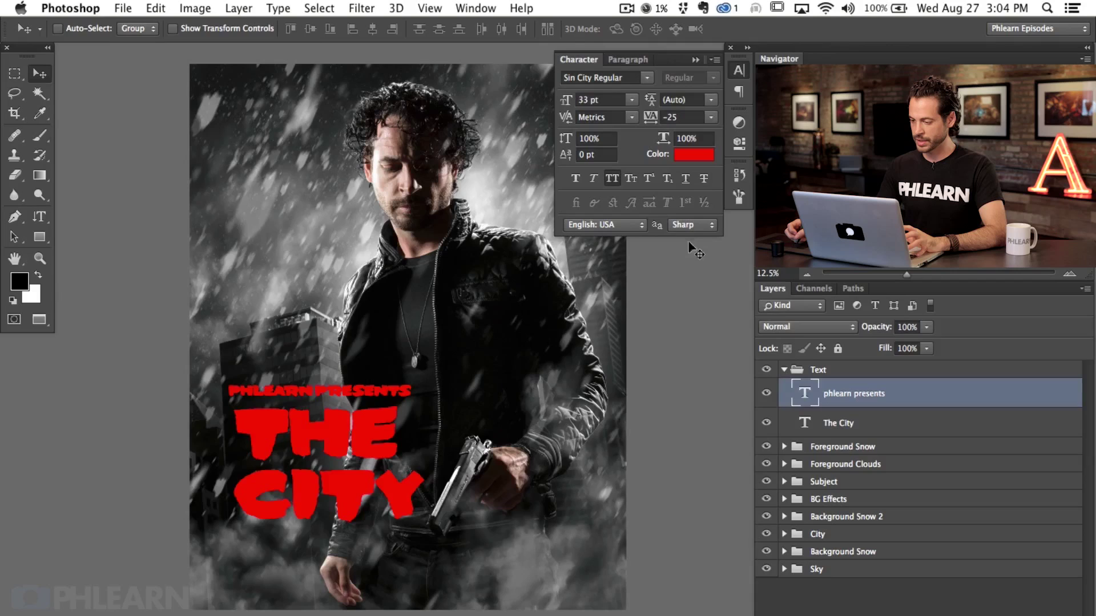
click(698, 162)
text(ffffff)
click(425, 340)
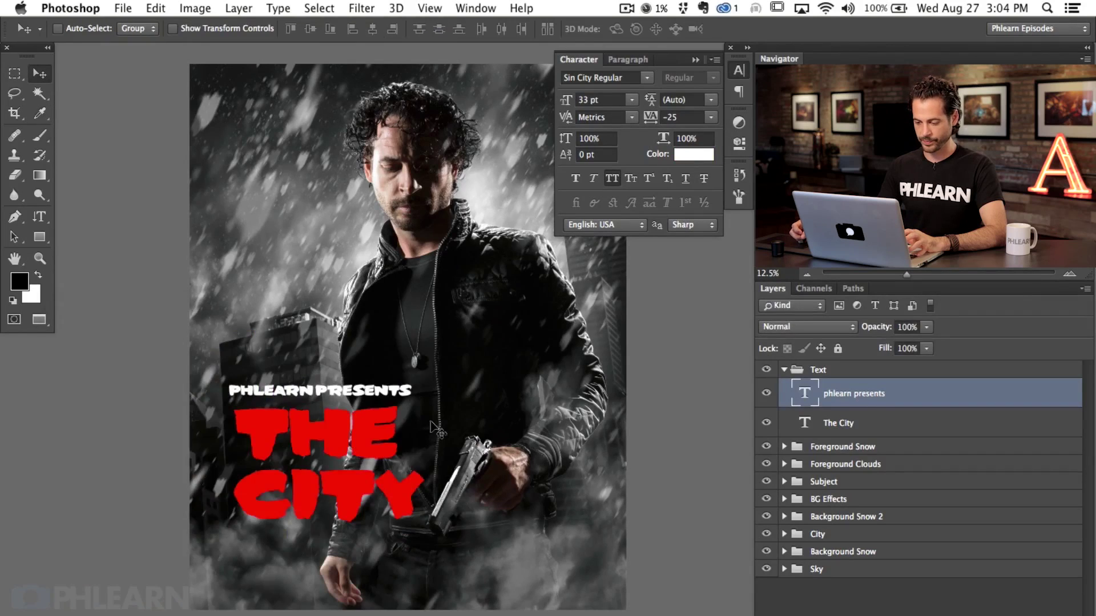
- Scale the The City title to 180.78 pt and align its left edge with the Phlearn Presents line above
click(921, 427)
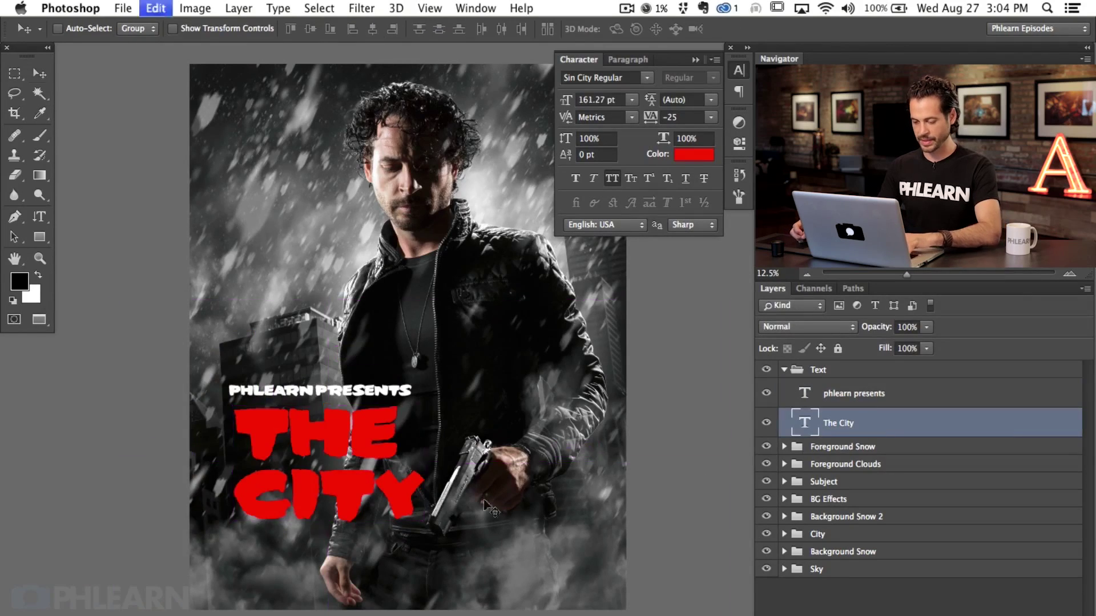
key(ctrl+t)
drag(424, 531, 447, 547)
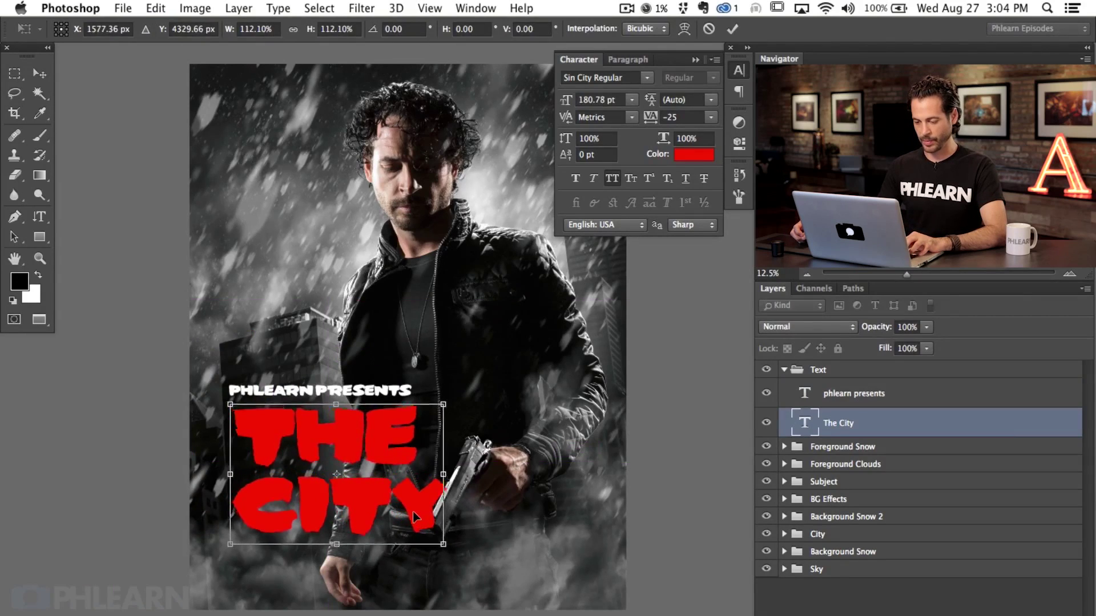
drag(414, 480, 408, 475)
key(Return)
key(ctrl+plus)
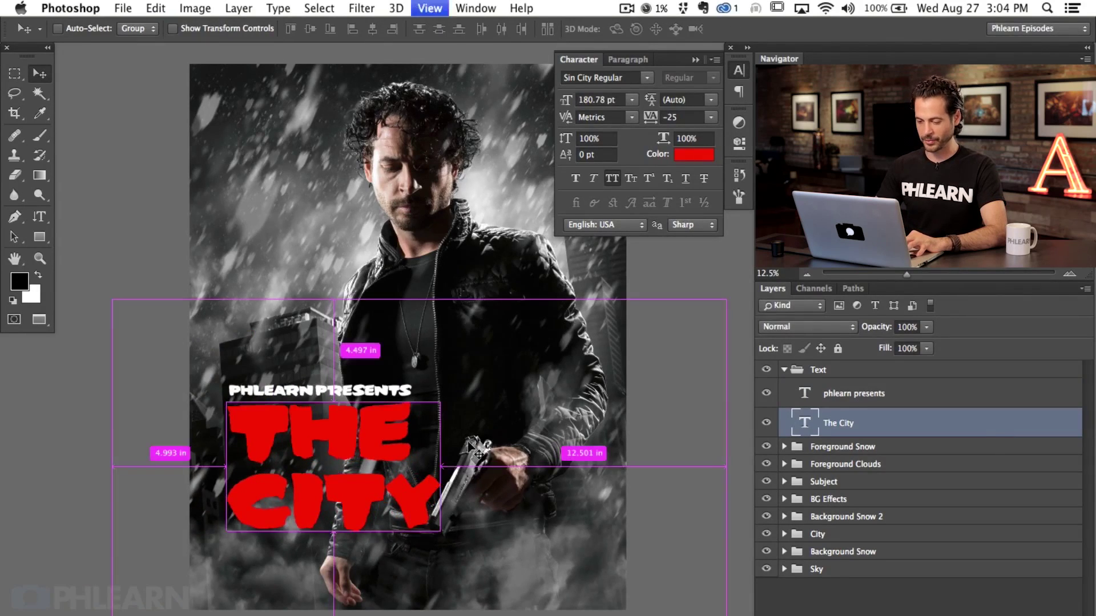
drag(413, 492, 463, 458)
drag(331, 497, 346, 489)
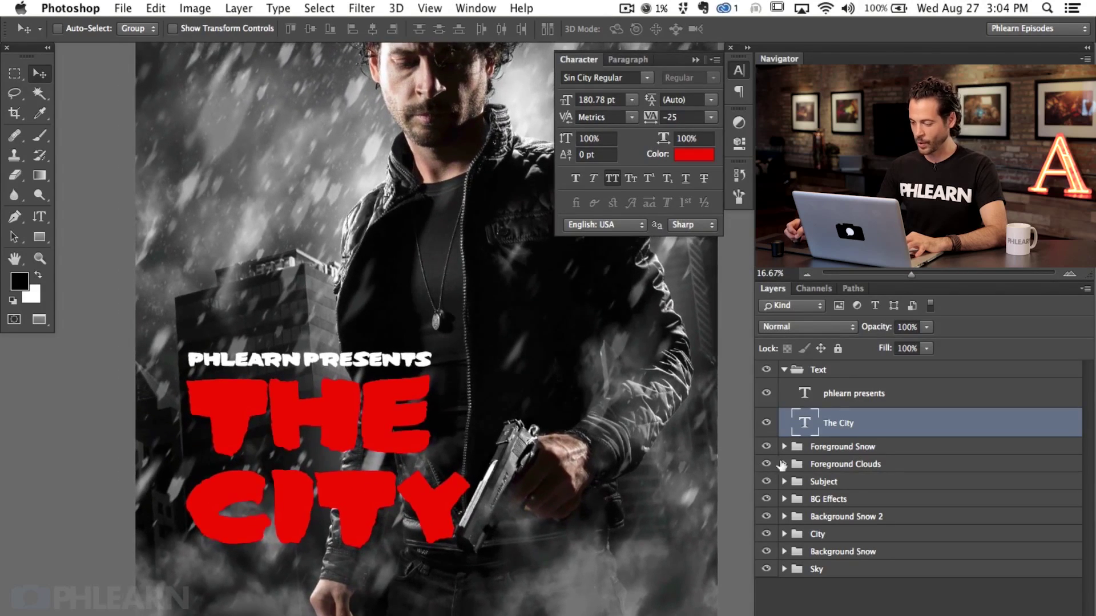
- Add a Drop Shadow to the The City title with a 45° angle, 38 px distance and 100% opacity
key(ctrl+plus)
key(ctrl+plus)
drag(308, 297, 557, 417)
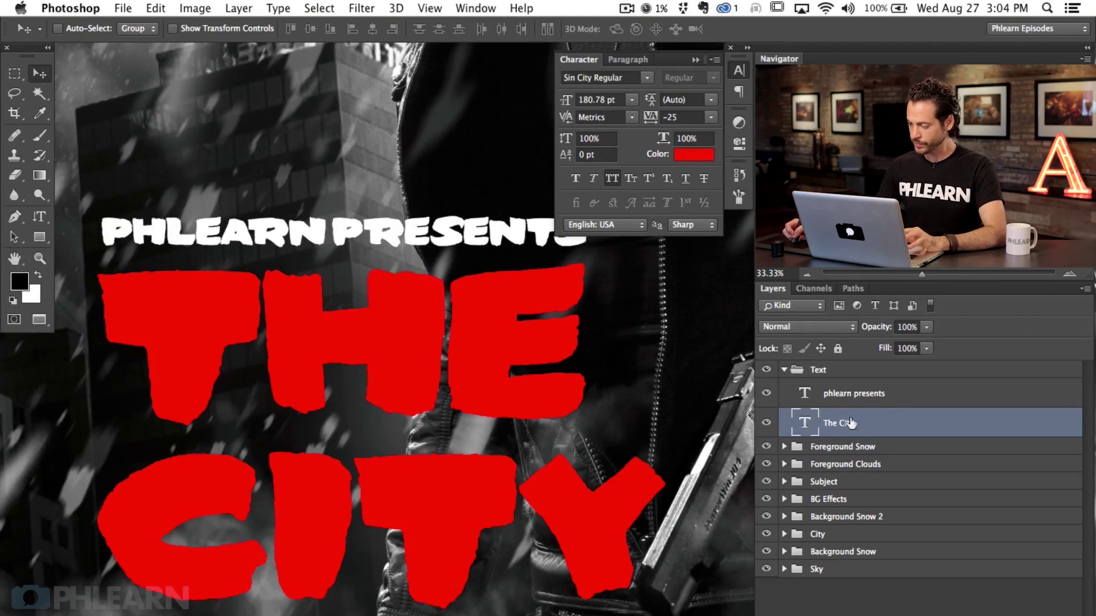
double_click(905, 429)
mouse_move(514, 116)
mouse_down()
mouse_move(340, 55)
mouse_move(310, 60)
mouse_up()
click(135, 300)
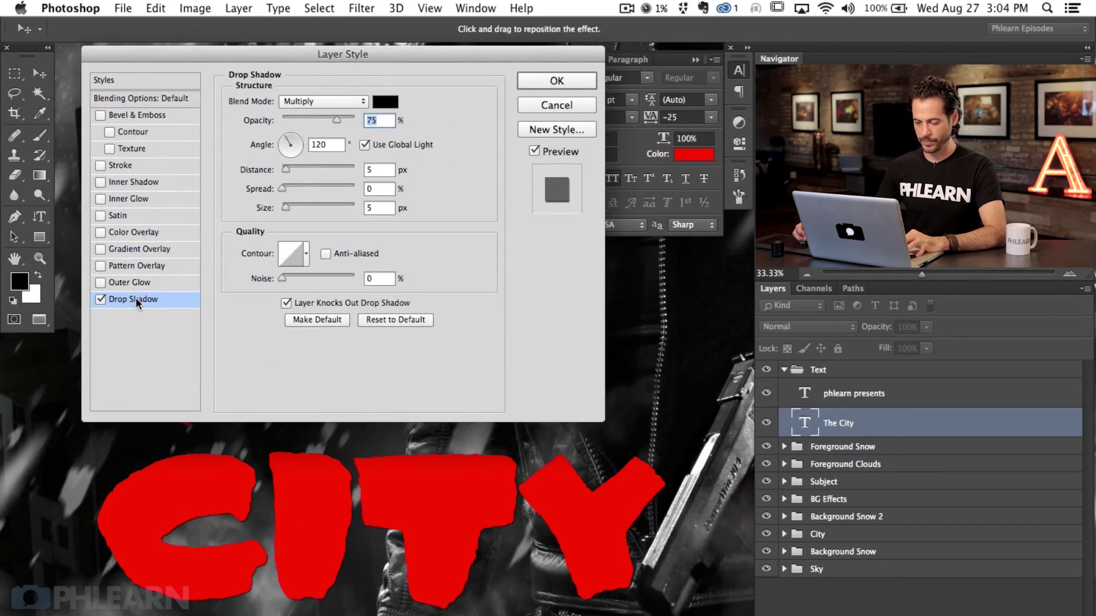
click(296, 138)
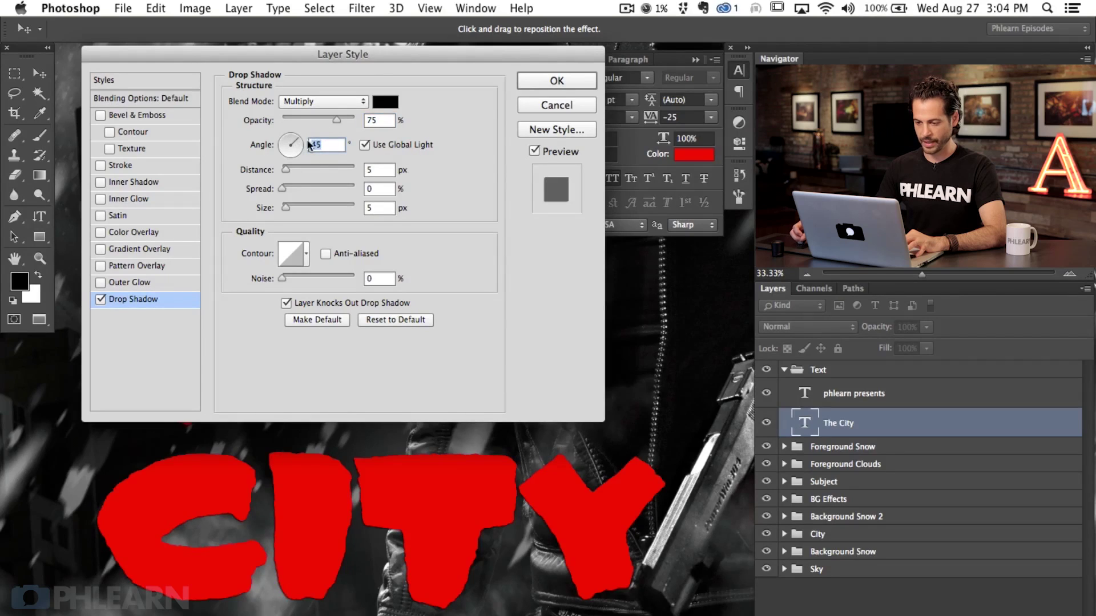
drag(289, 166, 311, 167)
drag(337, 117, 375, 118)
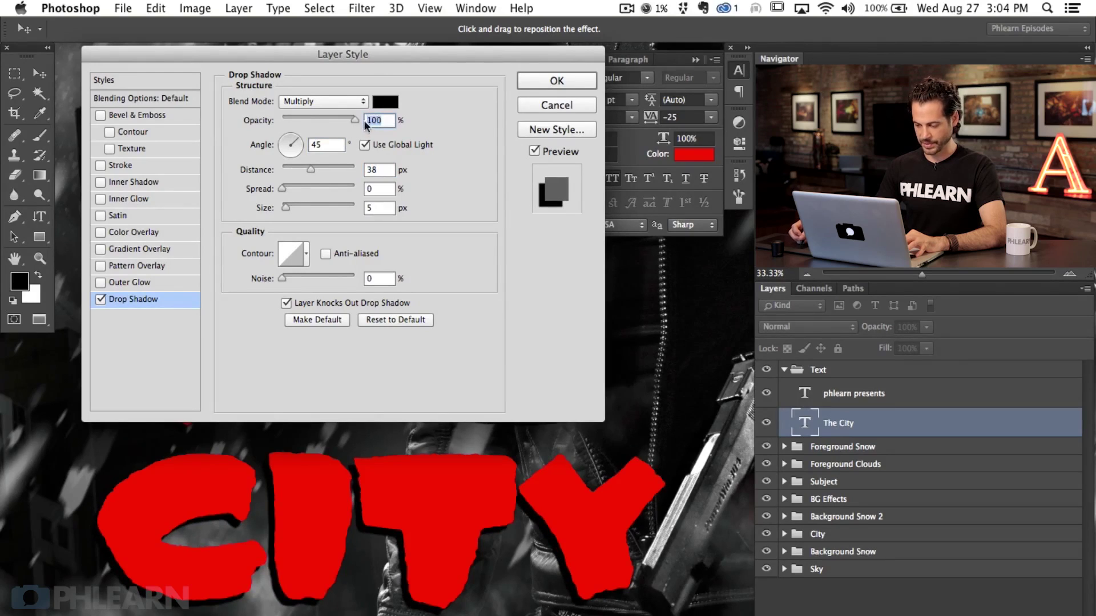
- Compare the title with and without the drop shadow using the preview, and apply the layer style
click(534, 151)
click(535, 151)
click(535, 151)
click(535, 151)
click(570, 84)
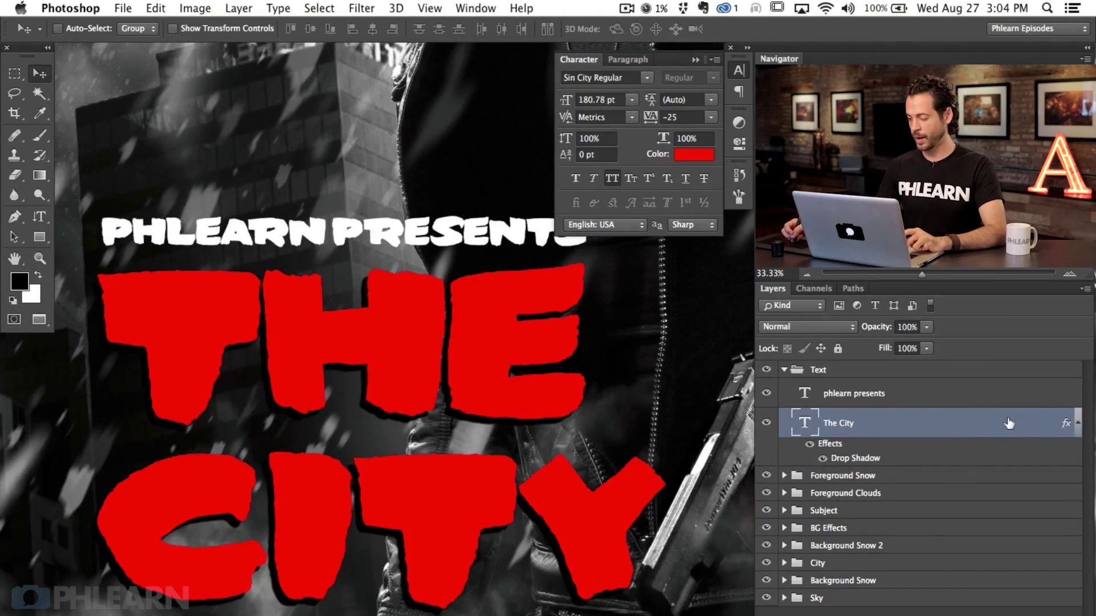
- Copy the The City layer's drop shadow effect to the Phlearn Presents layer
drag(1066, 425, 1059, 396)
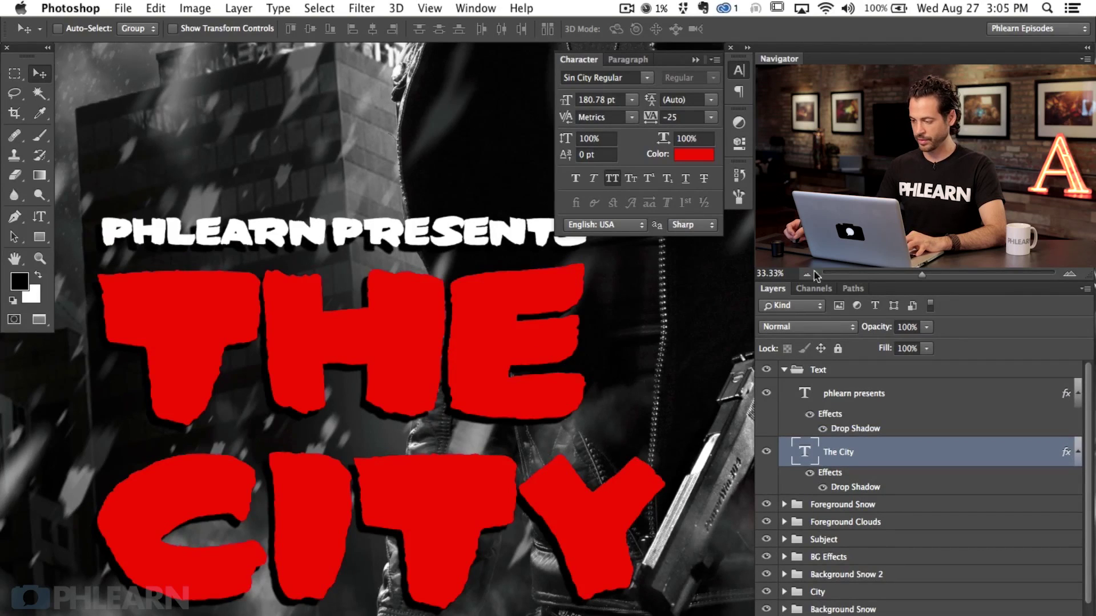
key(super+minus)
key(super+minus)
drag(596, 416, 524, 435)
- Collapse the Text group, tilt it so both lines rise to the right, shrink it slightly and reposition it left of the gun
click(853, 378)
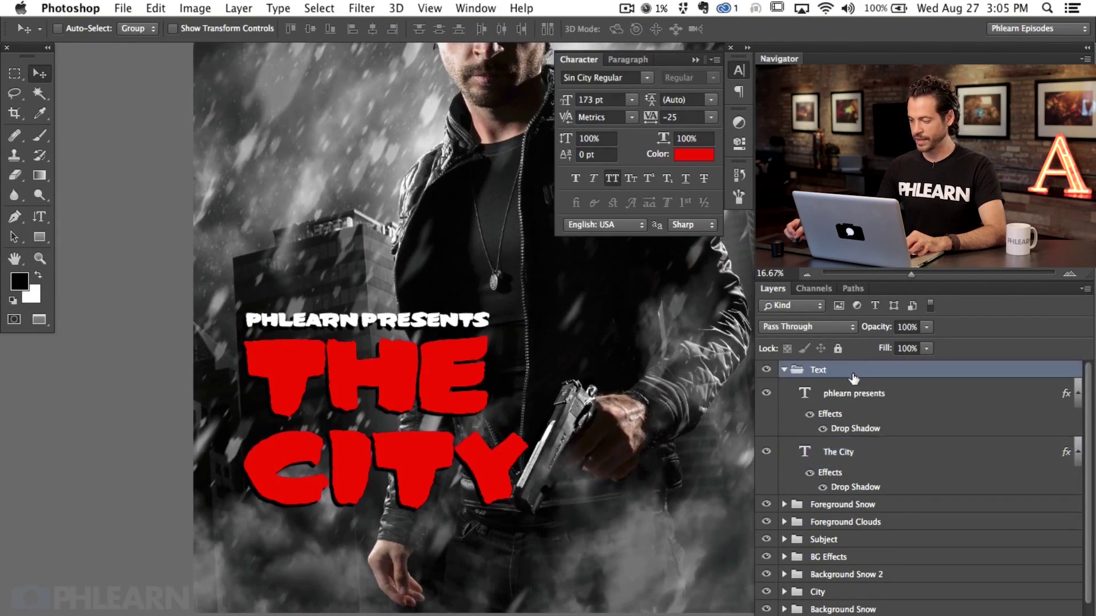
click(784, 370)
key(super)
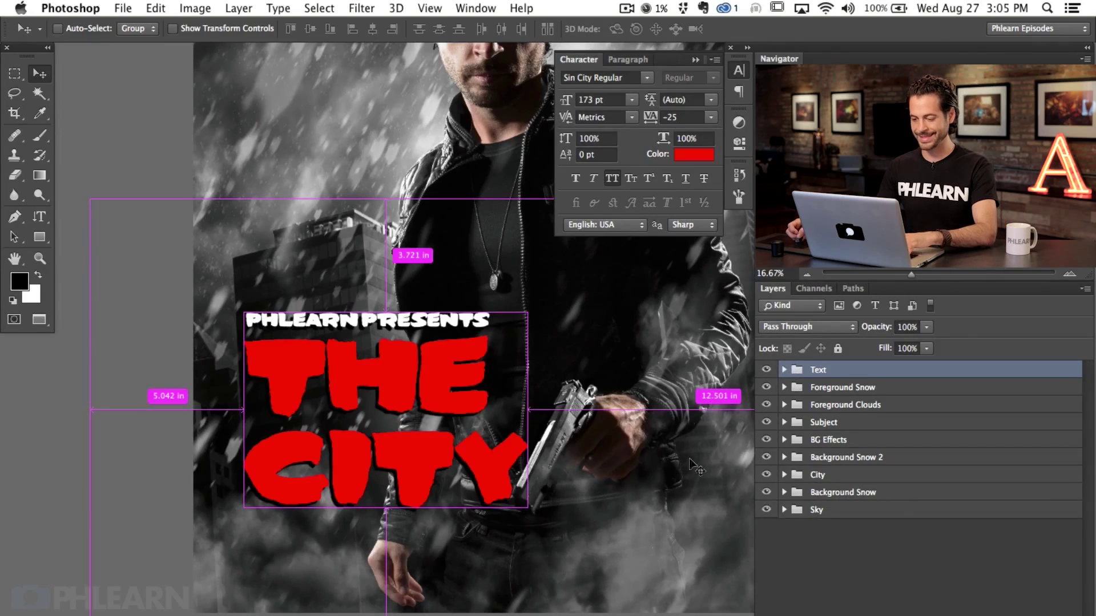
key(super+t)
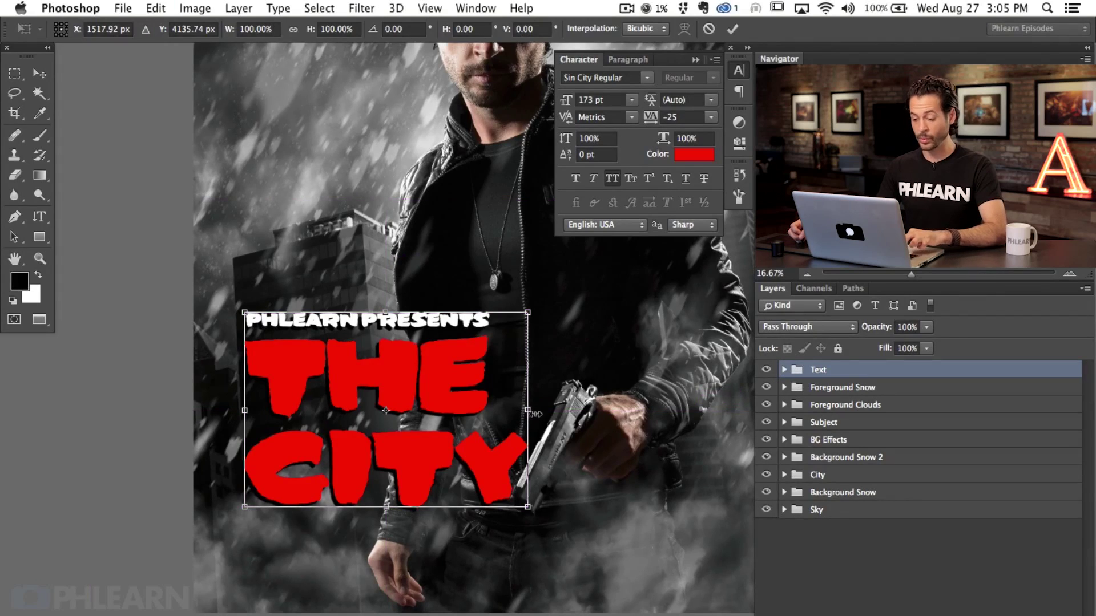
drag(527, 411, 479, 317)
drag(361, 266, 345, 288)
drag(392, 366, 384, 383)
drag(465, 349, 475, 347)
drag(481, 428, 491, 453)
drag(483, 361, 484, 371)
drag(433, 427, 429, 426)
key(Return)
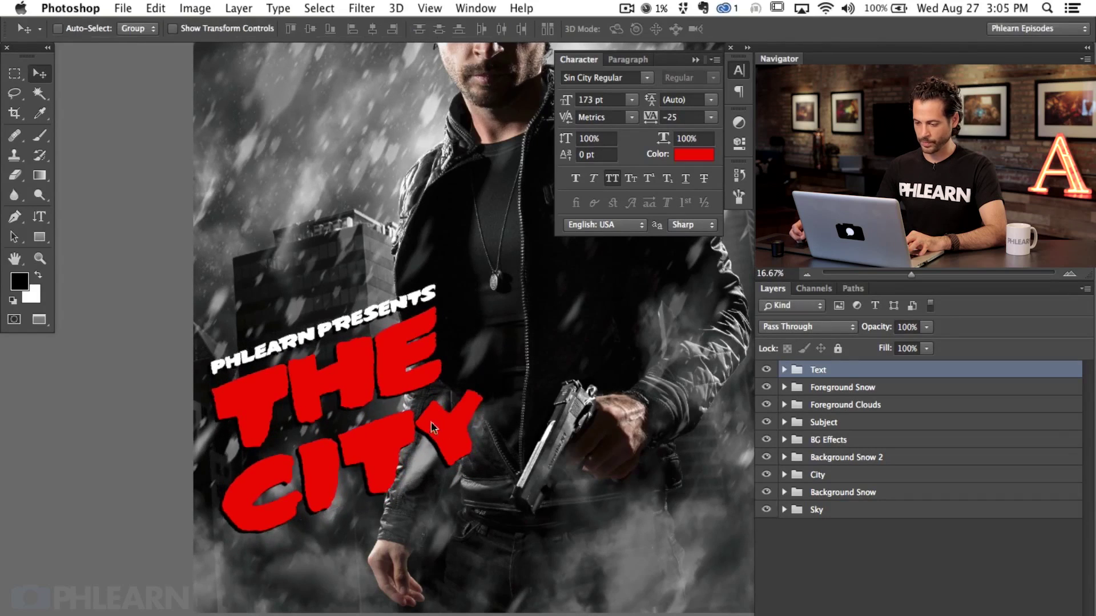
- Expand the Text group and collapse the effects list of the Phlearn Presents layer
click(783, 370)
click(872, 397)
click(1077, 393)
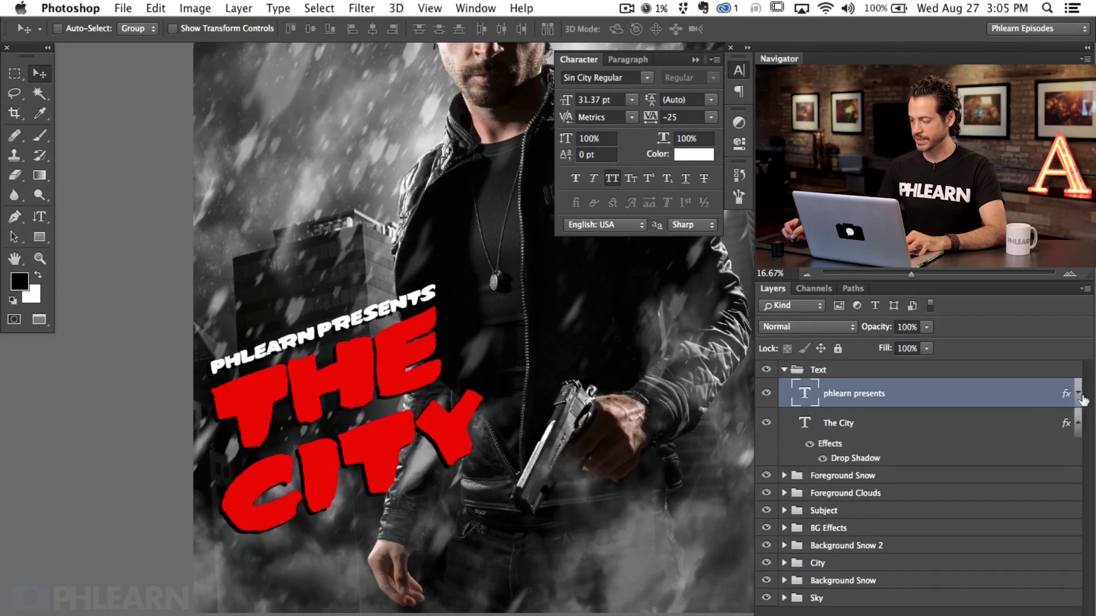
- Duplicate the Phlearn Presents line below the title and change the copy's text to "photoshop tutorial"
click(1077, 423)
drag(360, 349, 406, 544)
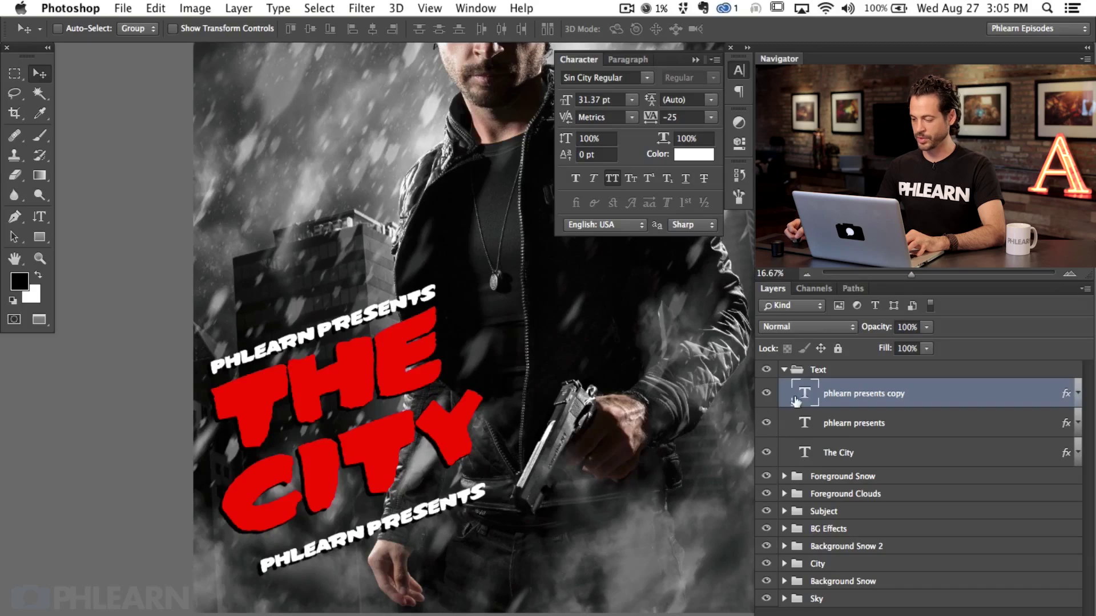
double_click(807, 393)
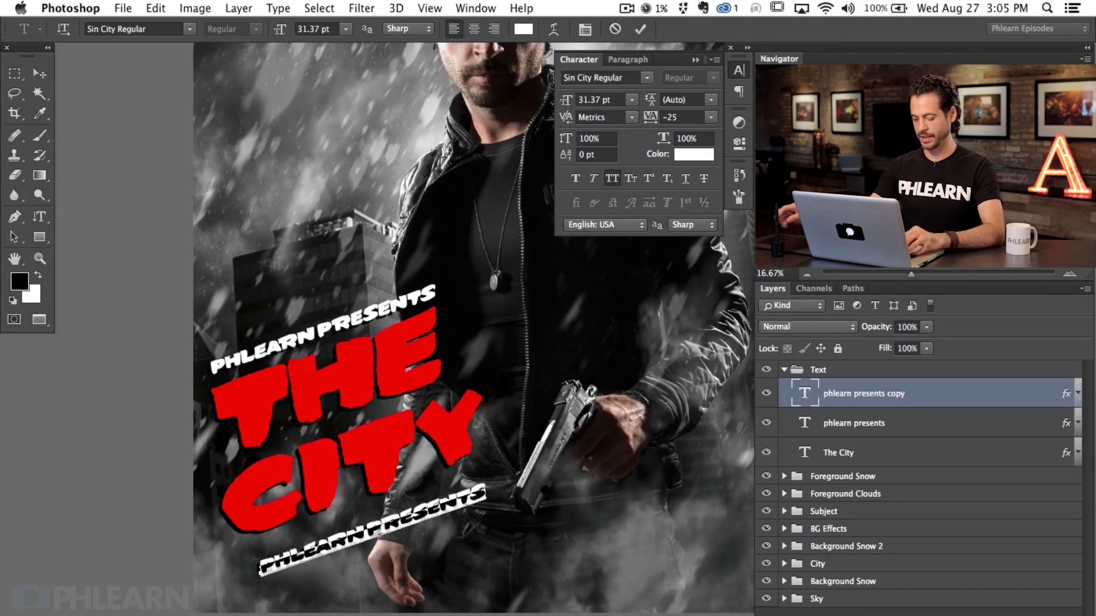
text(PHOTO)
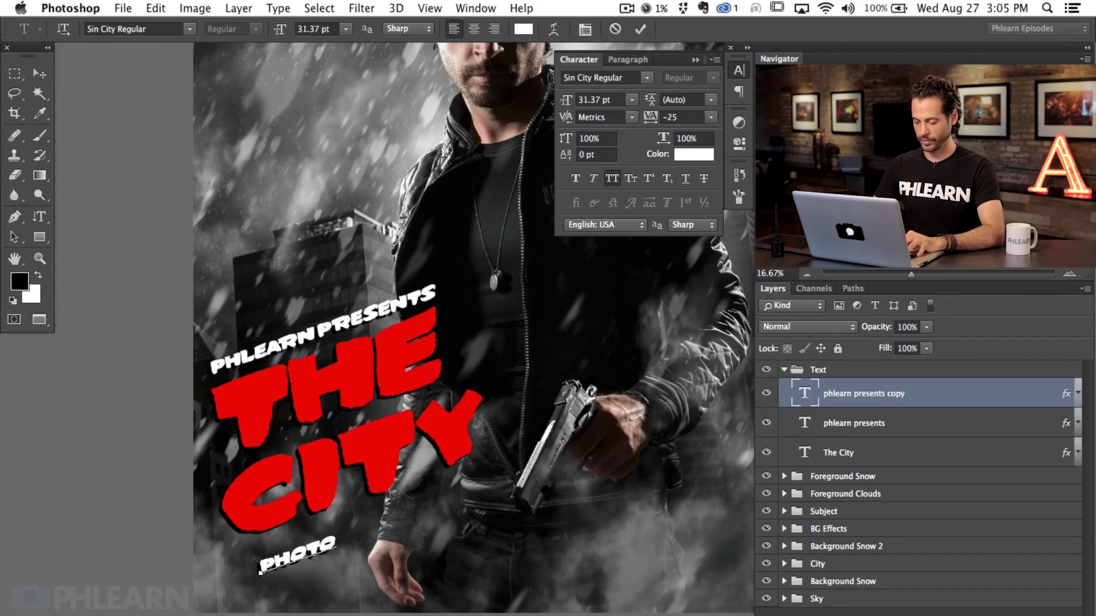
text(SHOP TUT)
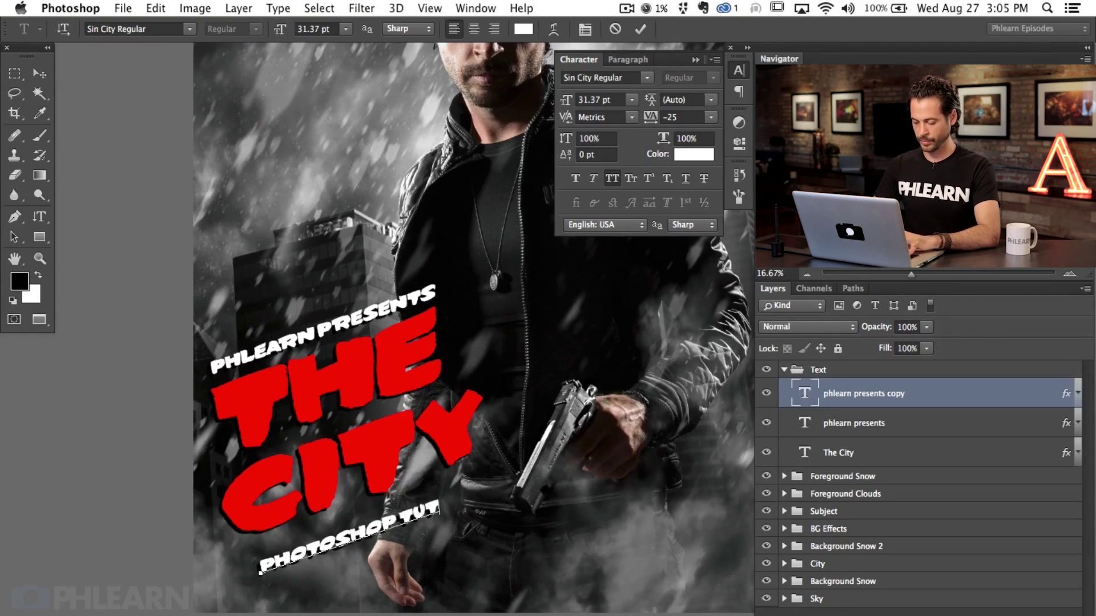
text(orial)
key(super+Return)
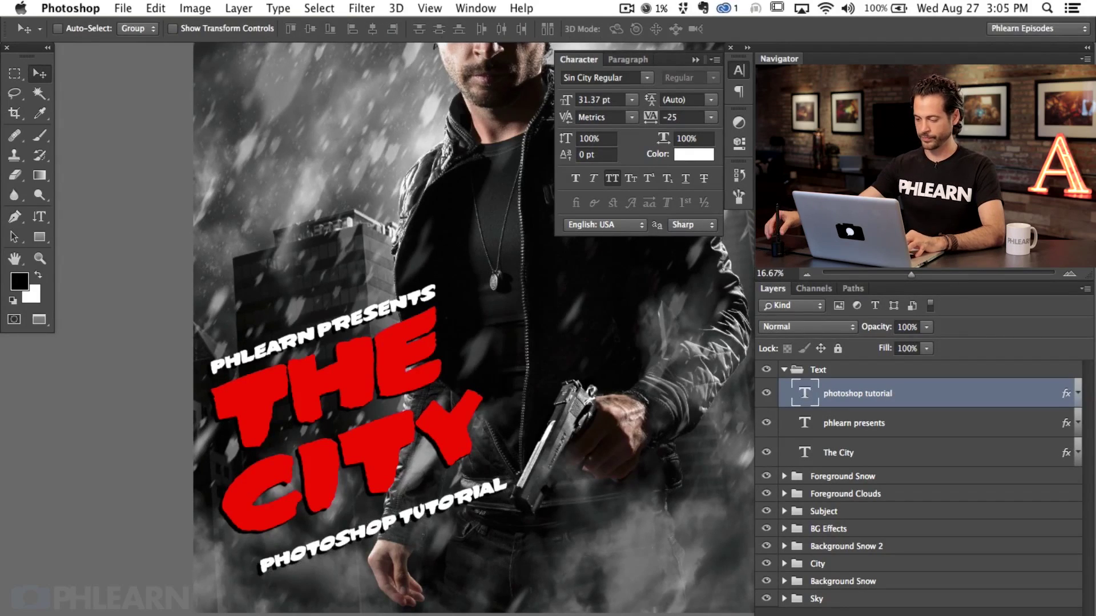
- Duplicate the photoshop tutorial line just beneath itself and replace the copy's text with the author's full name
drag(475, 518, 500, 530)
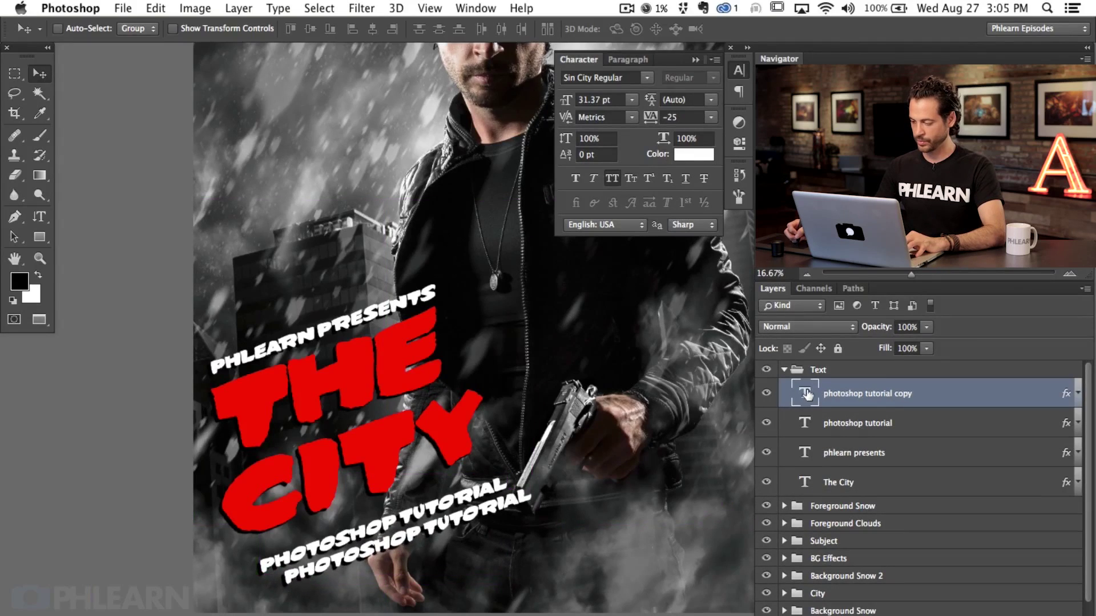
double_click(806, 394)
text(Aaron nace)
key(super+Return)
key(v)
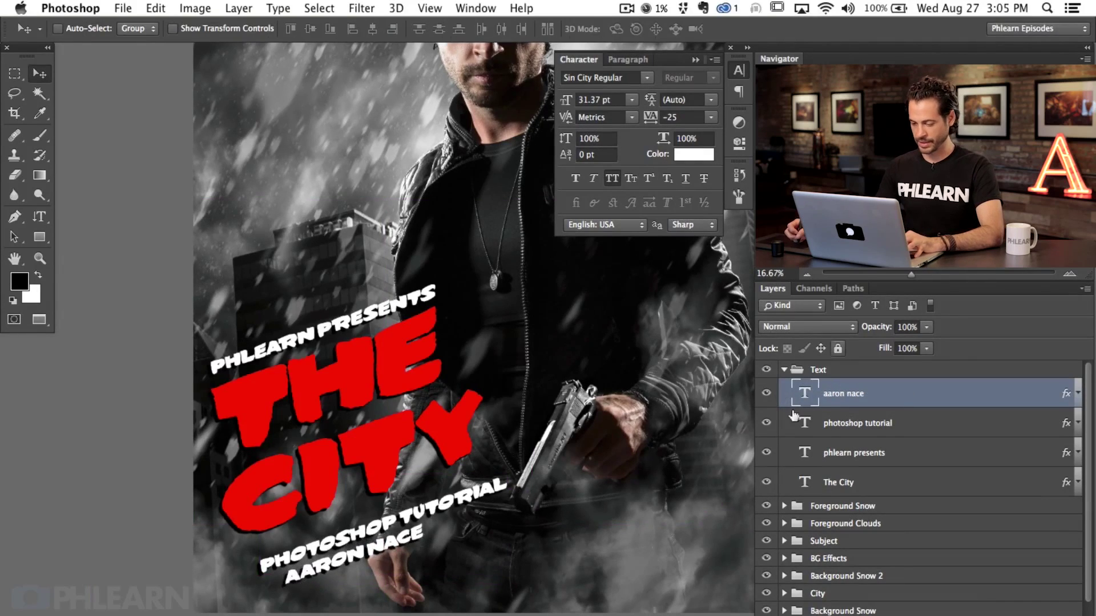
- Enlarge the author name line to about 38.6 pt with a free transform
key(super+t)
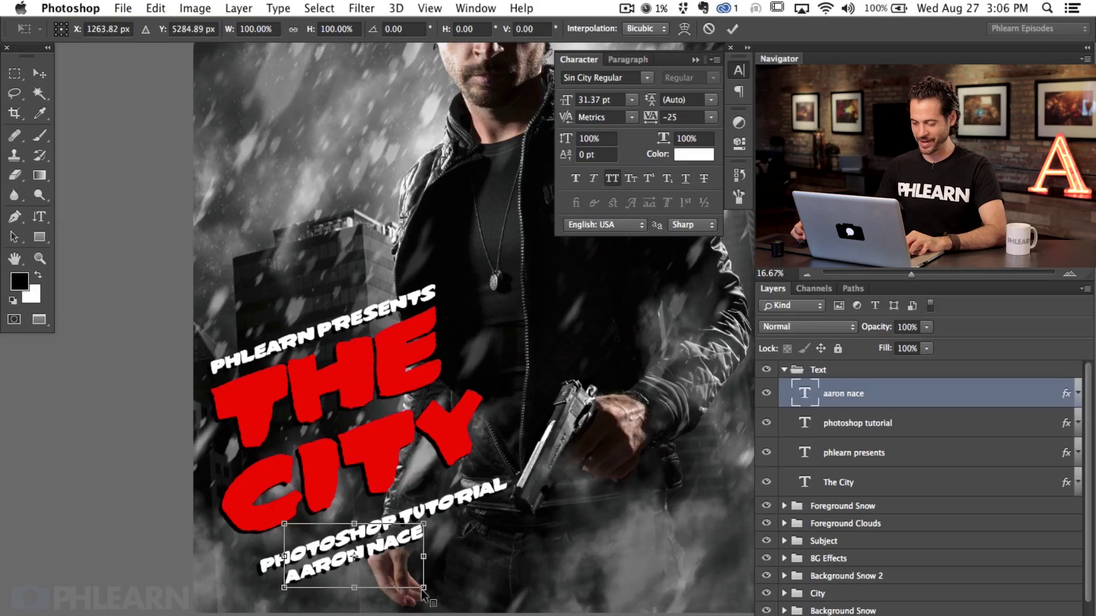
right_click(427, 588)
key(Escape)
drag(423, 587, 461, 600)
key(Return)
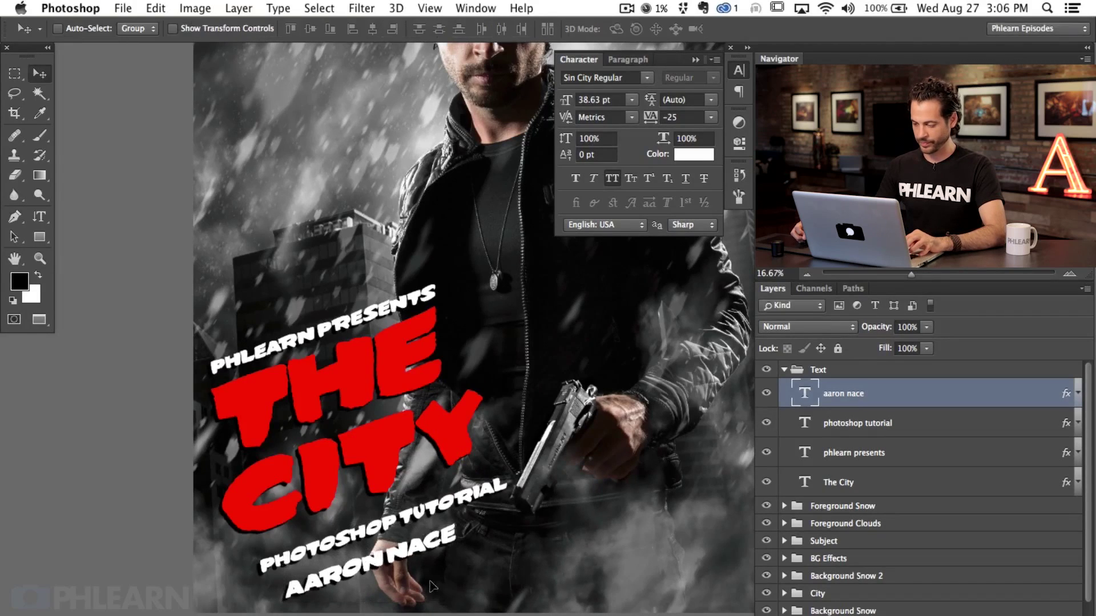
- Recolor the photoshop tutorial text from white to a neutral gray
click(903, 435)
click(693, 154)
click(71, 441)
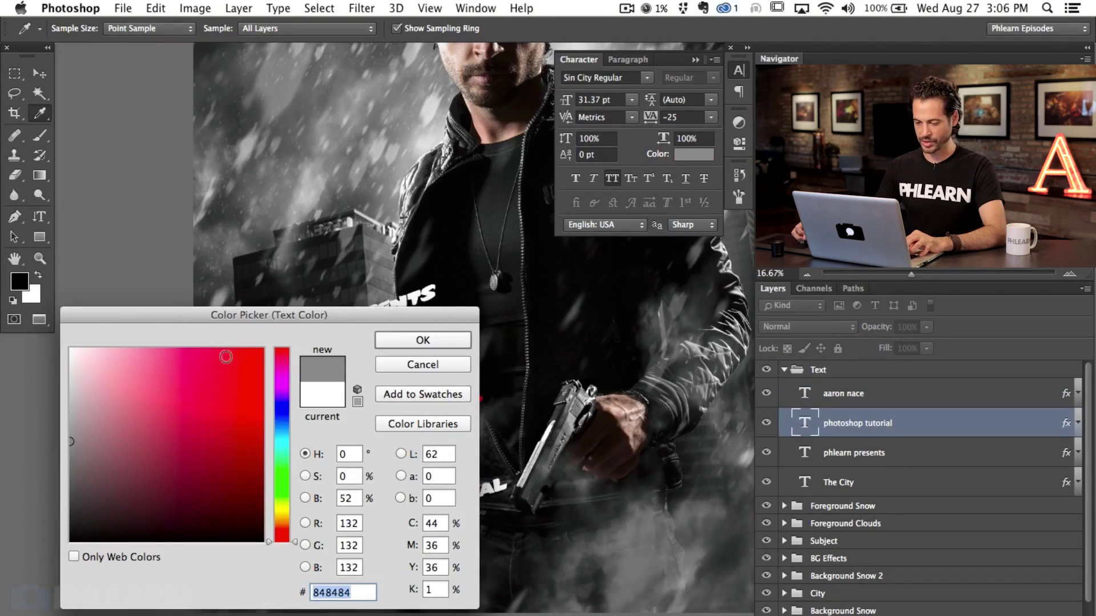
drag(246, 312, 289, 104)
drag(120, 251, 117, 203)
key(Return)
- Shrink the gray line and author name line together under the title, and shift the whole Text group slightly right
drag(484, 521, 513, 549)
shift+click(889, 399)
key(super+t)
drag(500, 589, 438, 557)
key(Return)
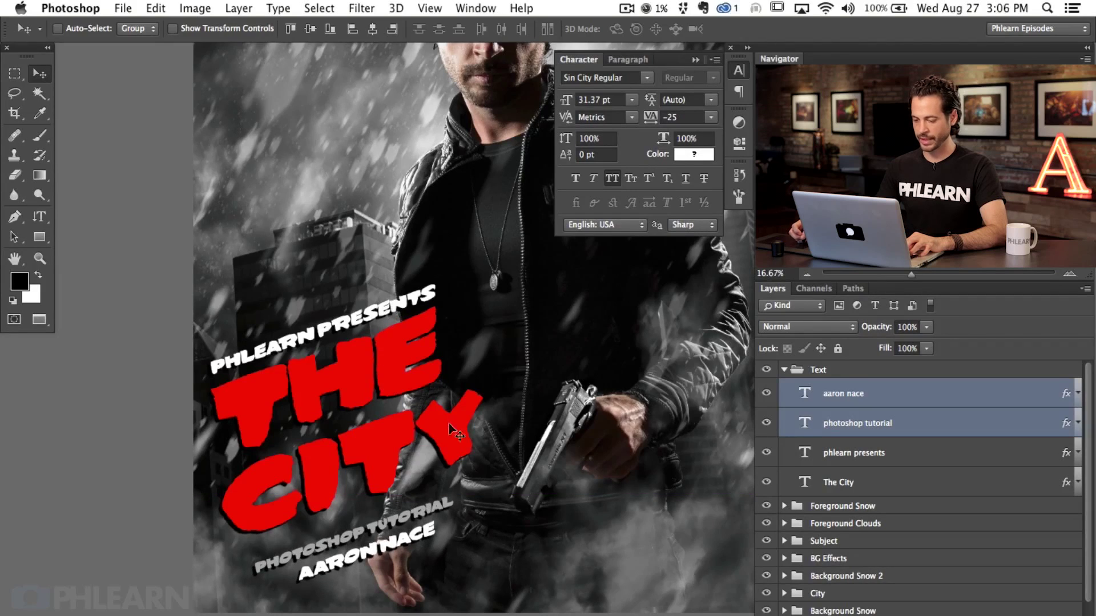
click(854, 372)
drag(492, 505, 509, 500)
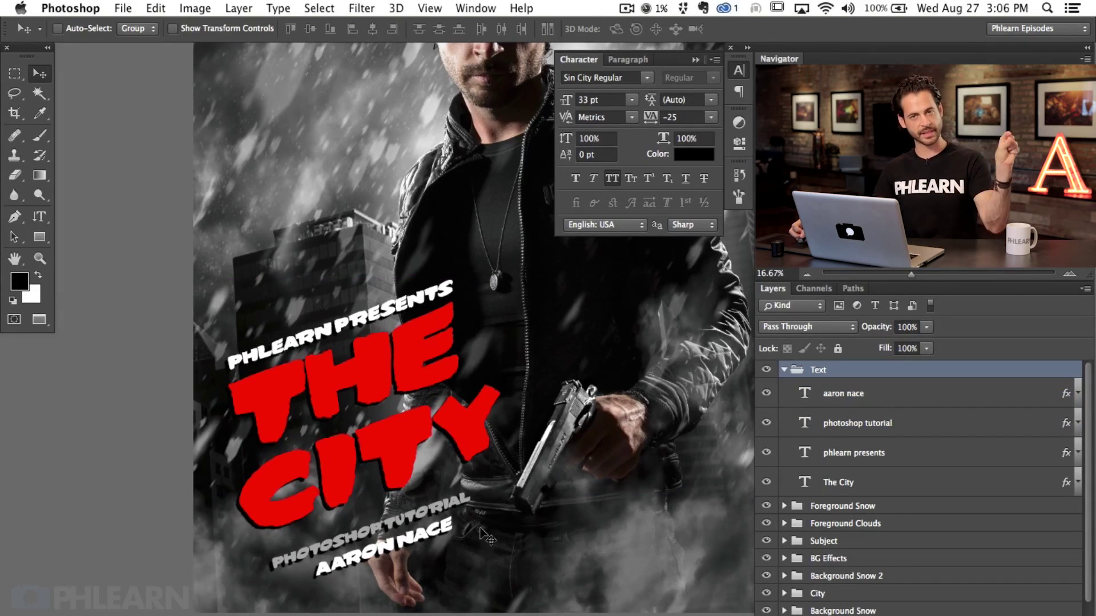
- Add a horizontal placeholder text line "scdscdscdsc" over the jacket to the right of the title
click(859, 397)
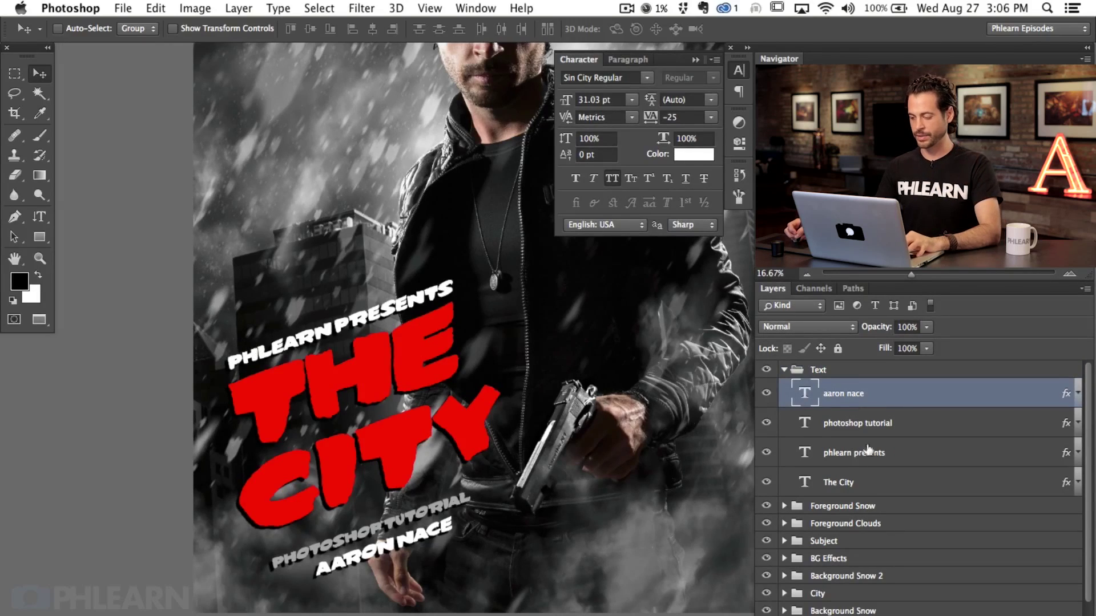
key(t)
click(534, 363)
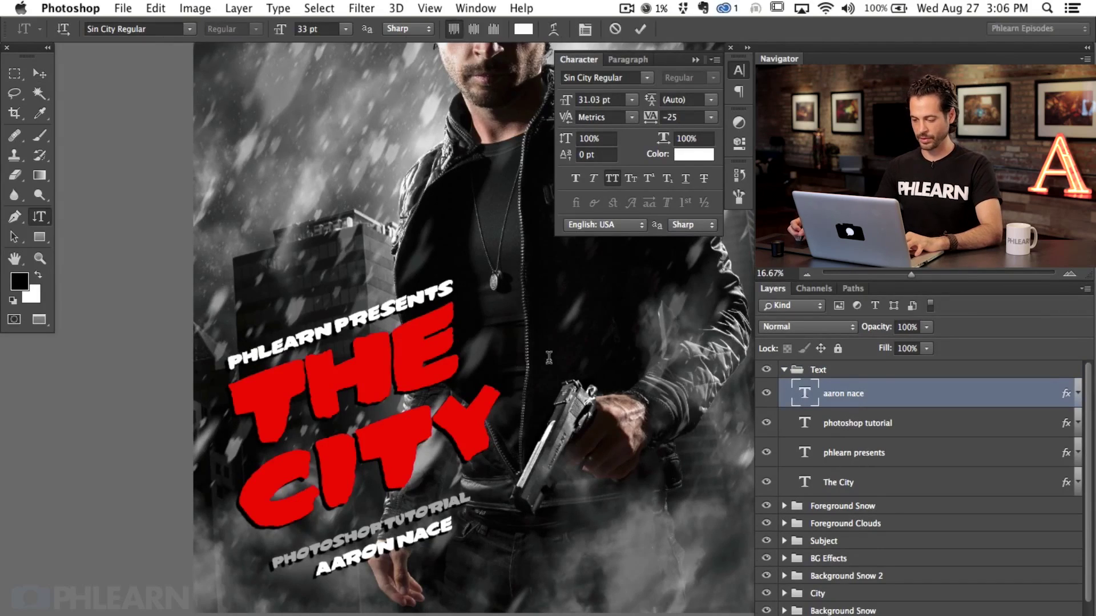
click(63, 29)
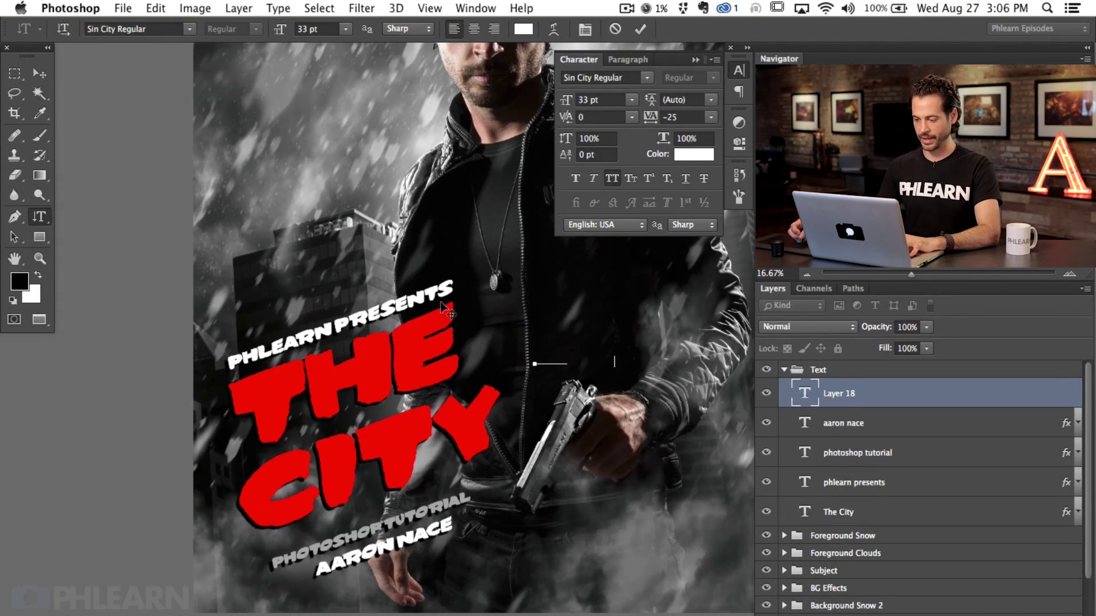
text(scdscdscdsc)
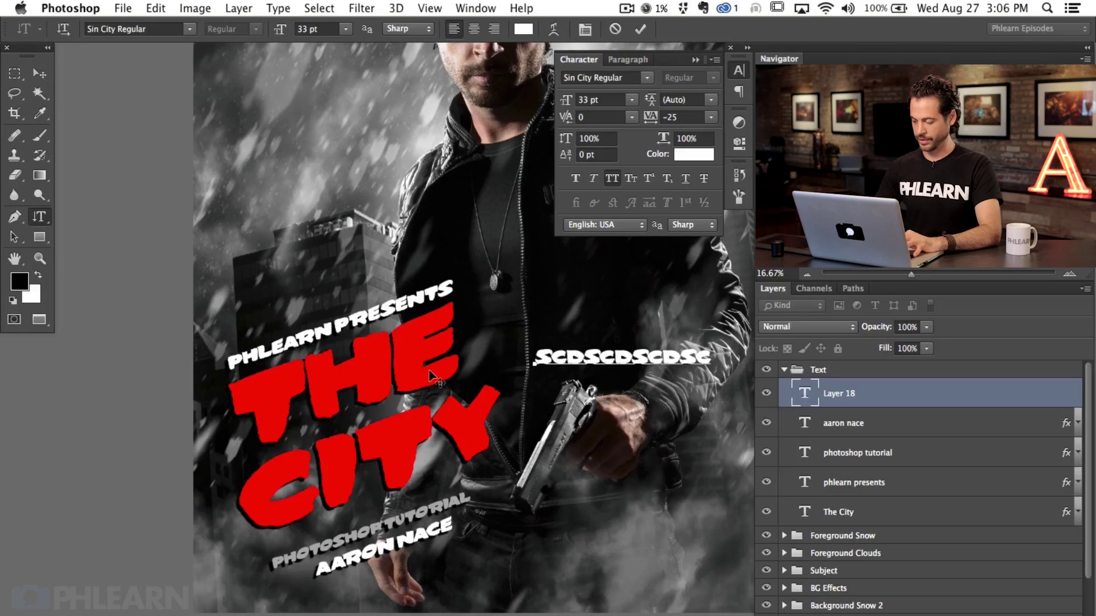
key(super+Return)
- Try narrowing and skewing the placeholder text over the credit lines, and delete the placeholder layer
key(v)
drag(611, 442, 424, 615)
key(super+t)
drag(513, 569, 477, 516)
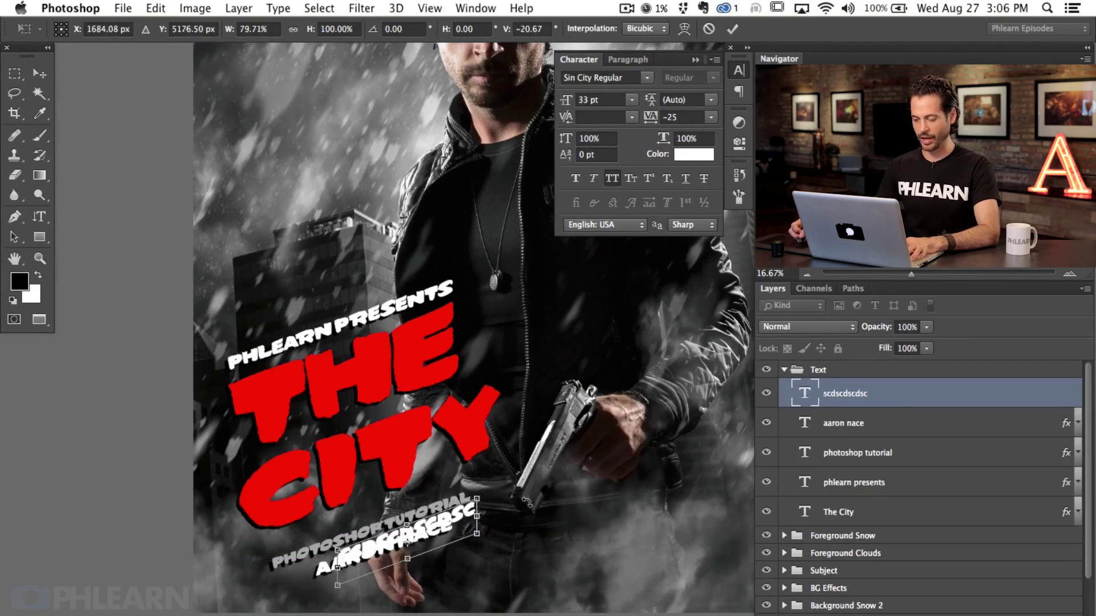
key(Escape)
key(Delete)
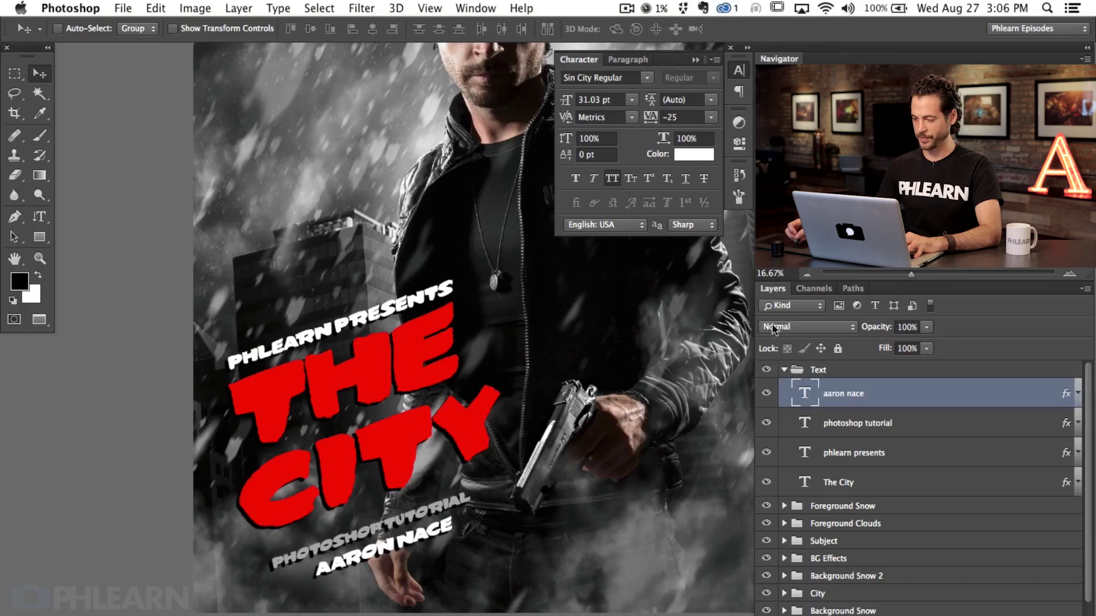
- Hide the character settings and move the whole Text group slightly down and left on the poster
click(737, 71)
scroll(400, 285, up, 5)
key(super+minus)
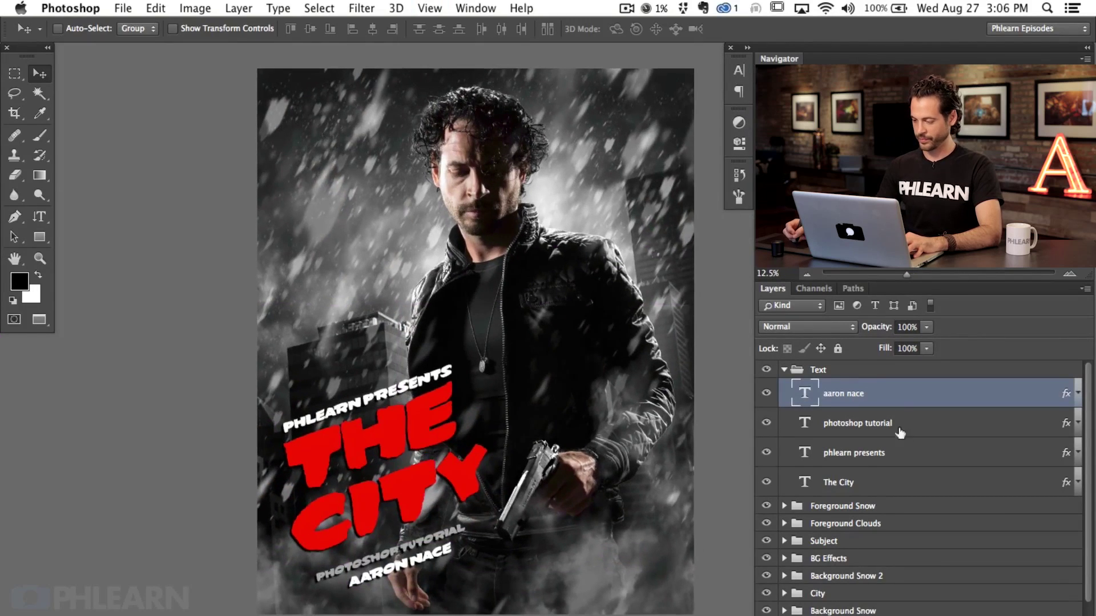
click(856, 374)
drag(528, 522, 514, 536)
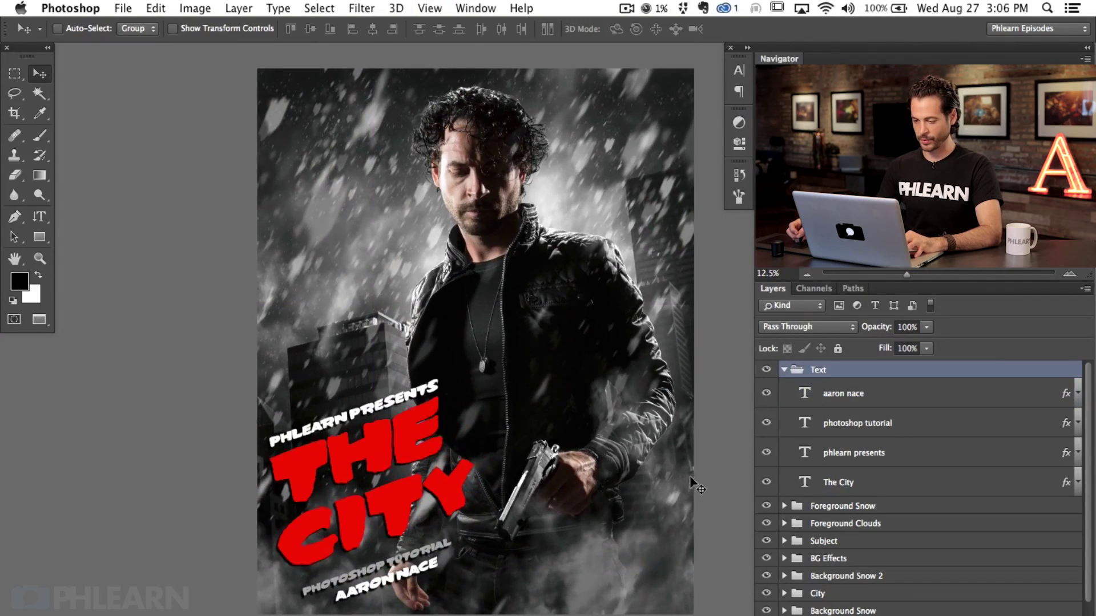
- Collapse the Text group and hide every layer group except Subject
key(super+plus)
key(super+plus)
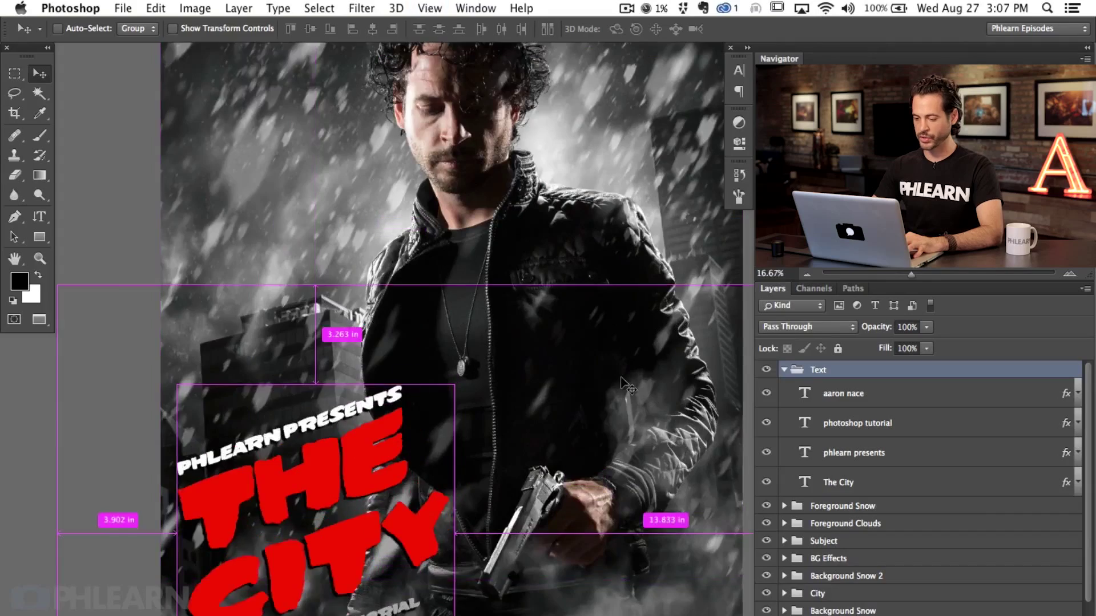
drag(487, 416, 397, 452)
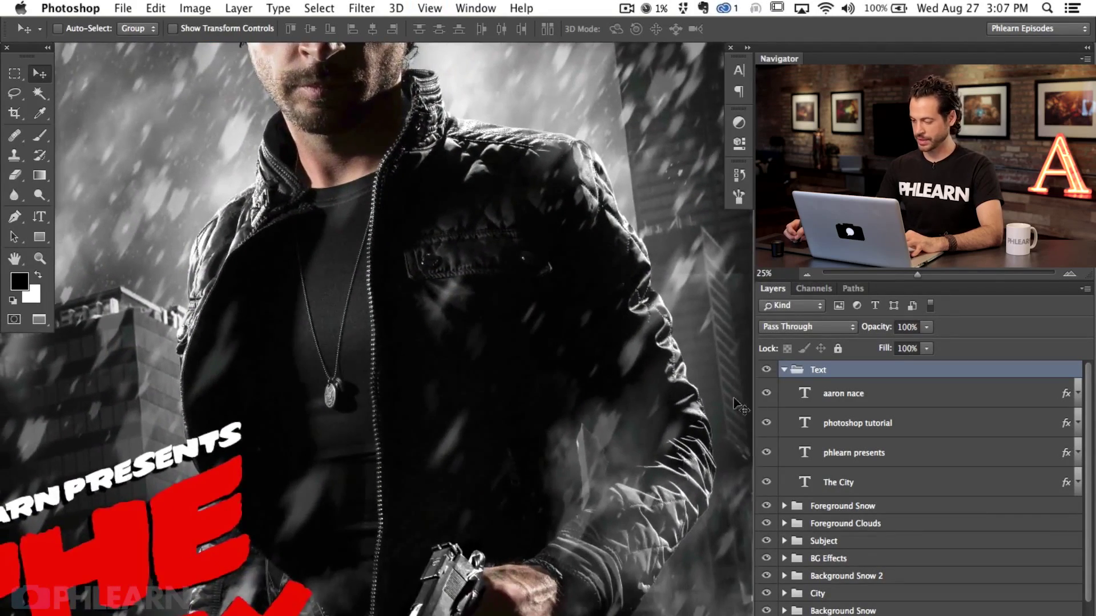
click(784, 371)
drag(556, 414, 575, 452)
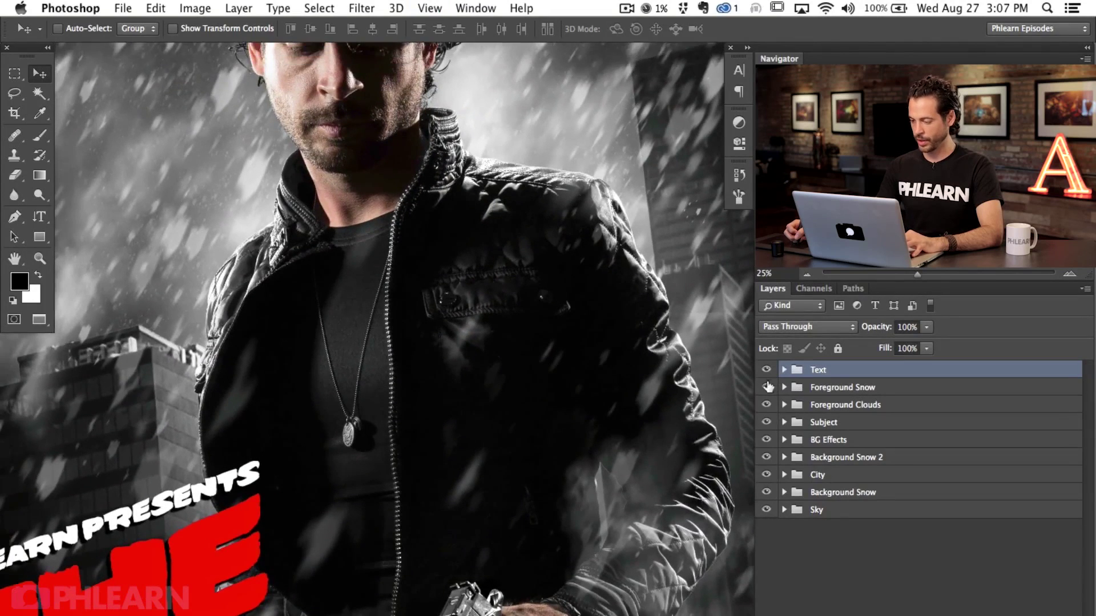
click(766, 371)
click(767, 387)
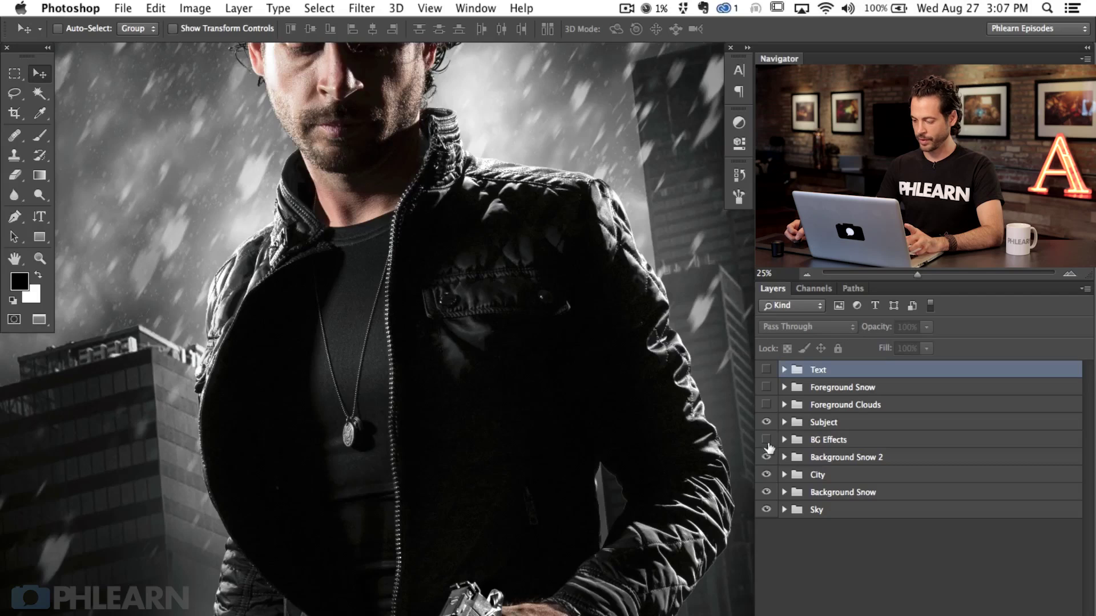
drag(768, 450, 756, 525)
key(super+minus)
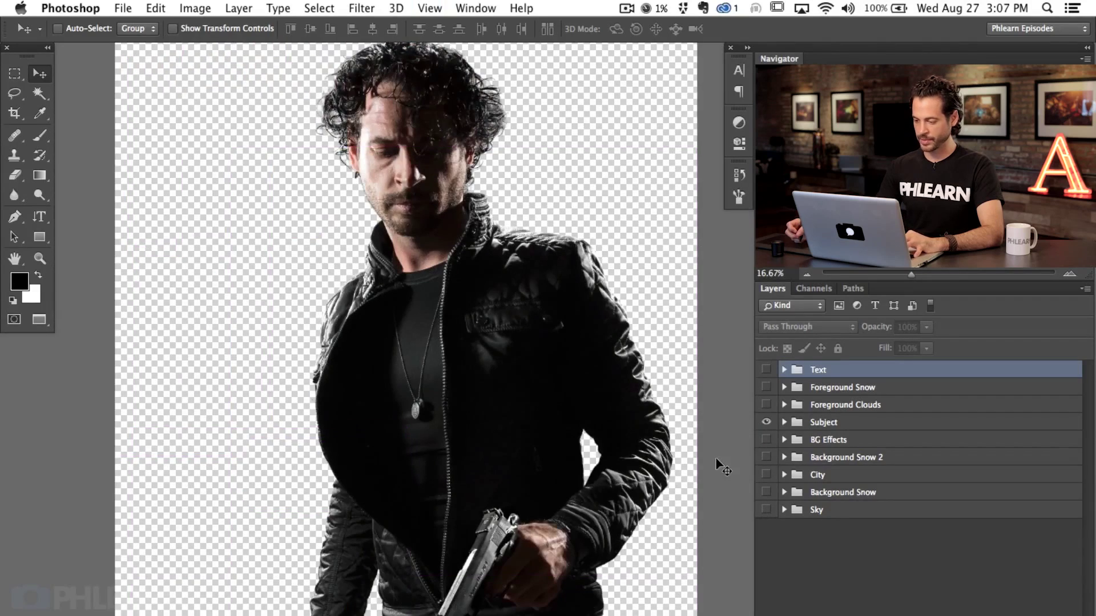
- Stamp the visible subject onto a new layer above Curves 6 in the Subject group and desaturate it
click(785, 422)
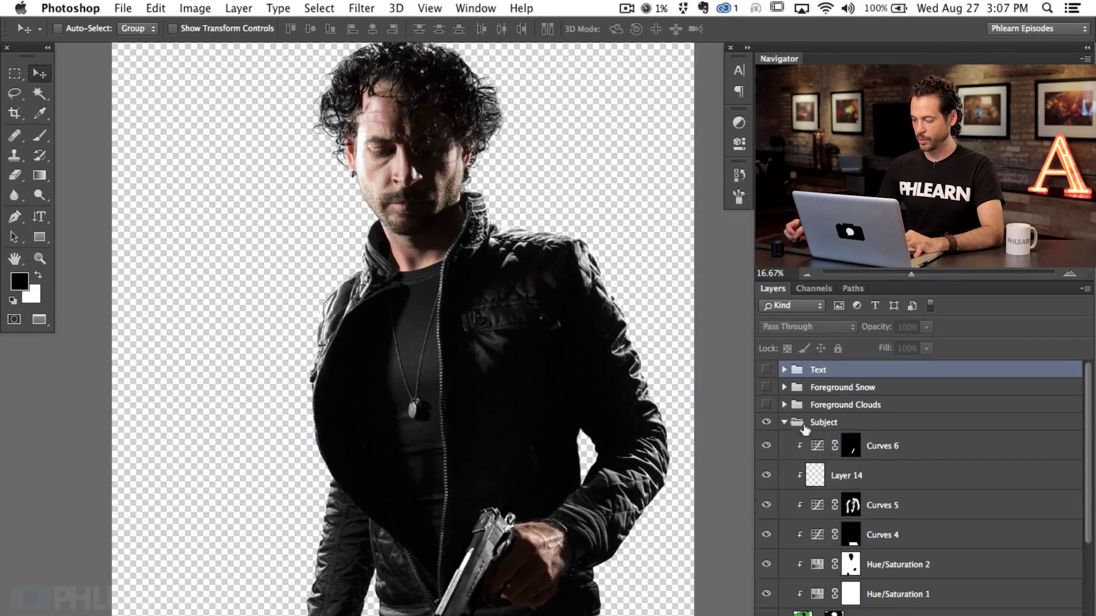
click(940, 450)
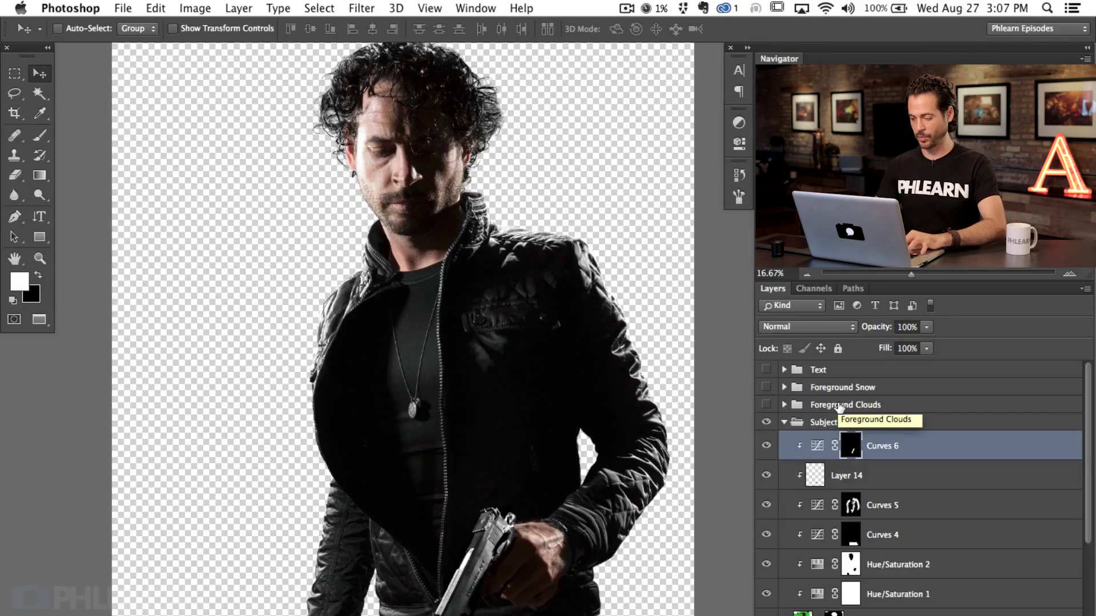
key(super+shift+alt+e)
key(x)
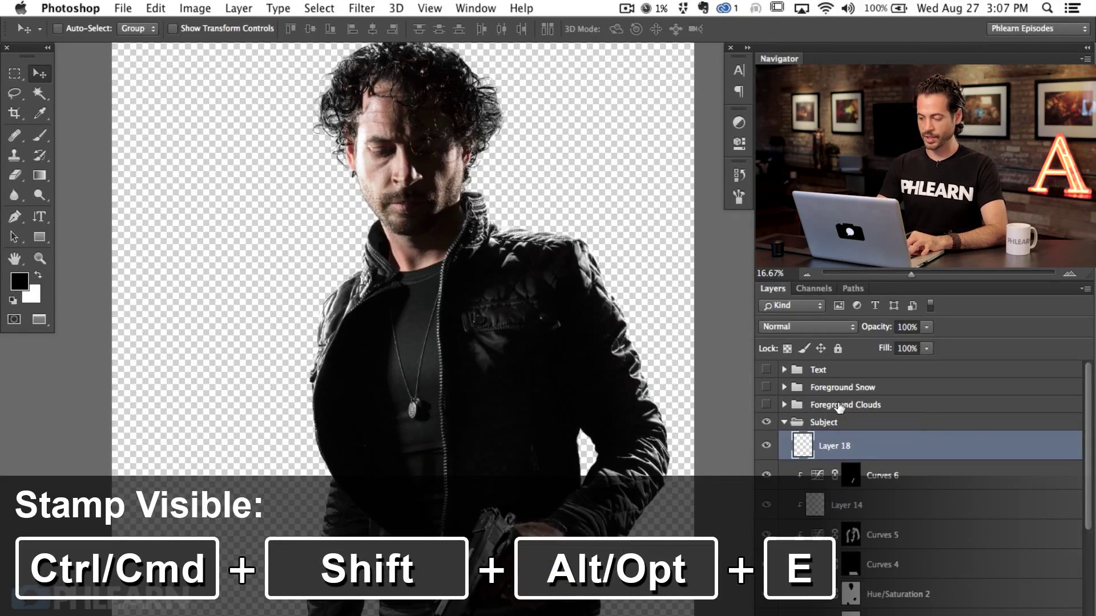
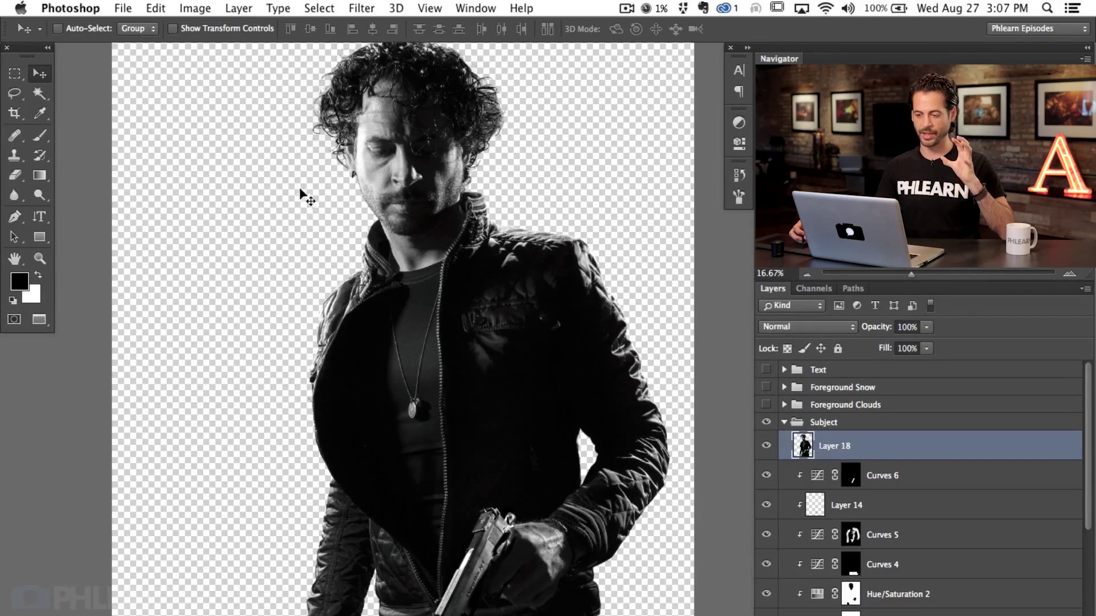
- Set Layer 18's blend mode to Linear Light and apply a High Pass filter with a radius of 5.4 pixels
click(796, 326)
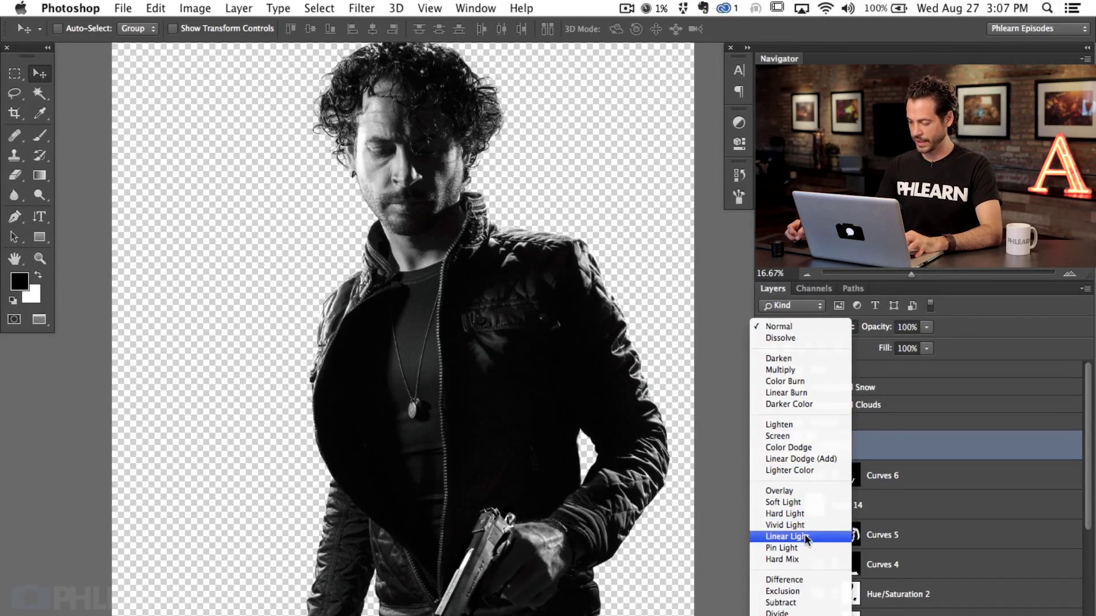
click(839, 536)
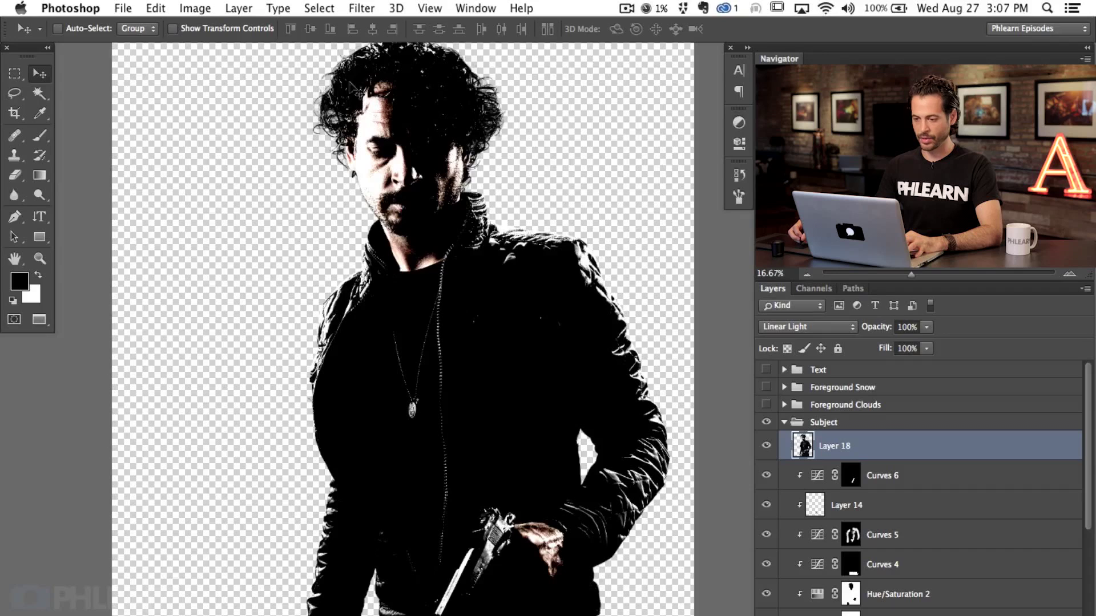
click(361, 8)
mouse_move(501, 319)
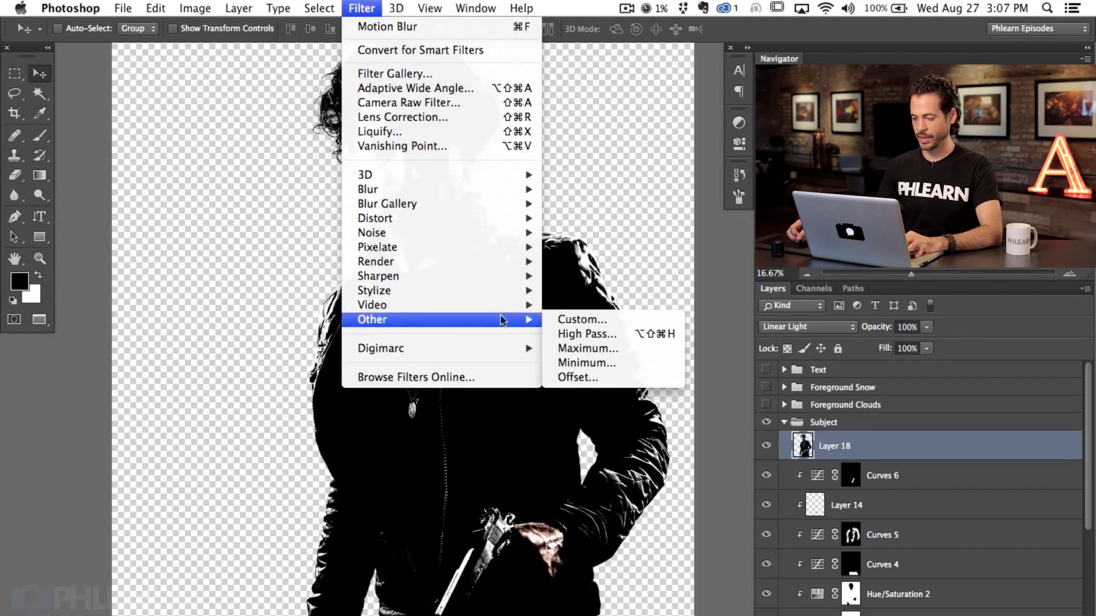
click(627, 334)
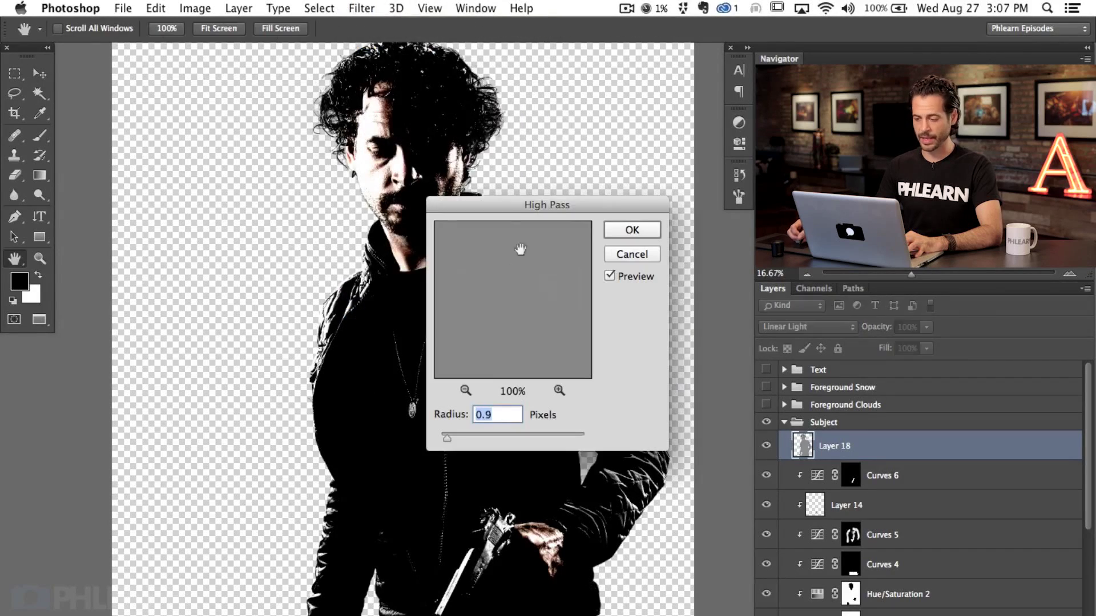
drag(517, 205, 205, 242)
super+click(175, 212)
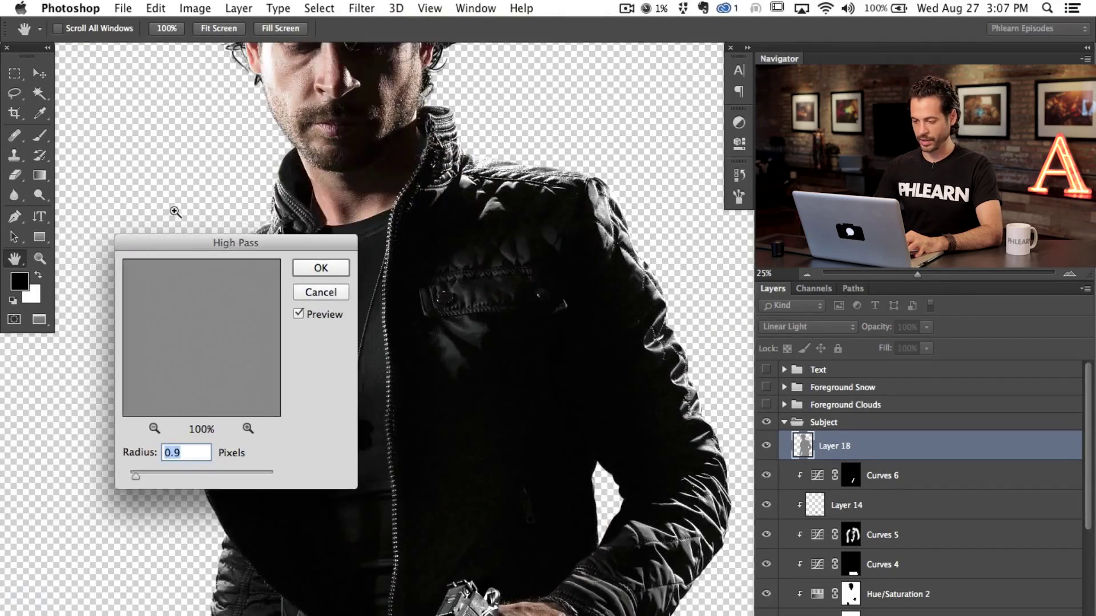
drag(451, 271, 523, 352)
drag(483, 307, 514, 349)
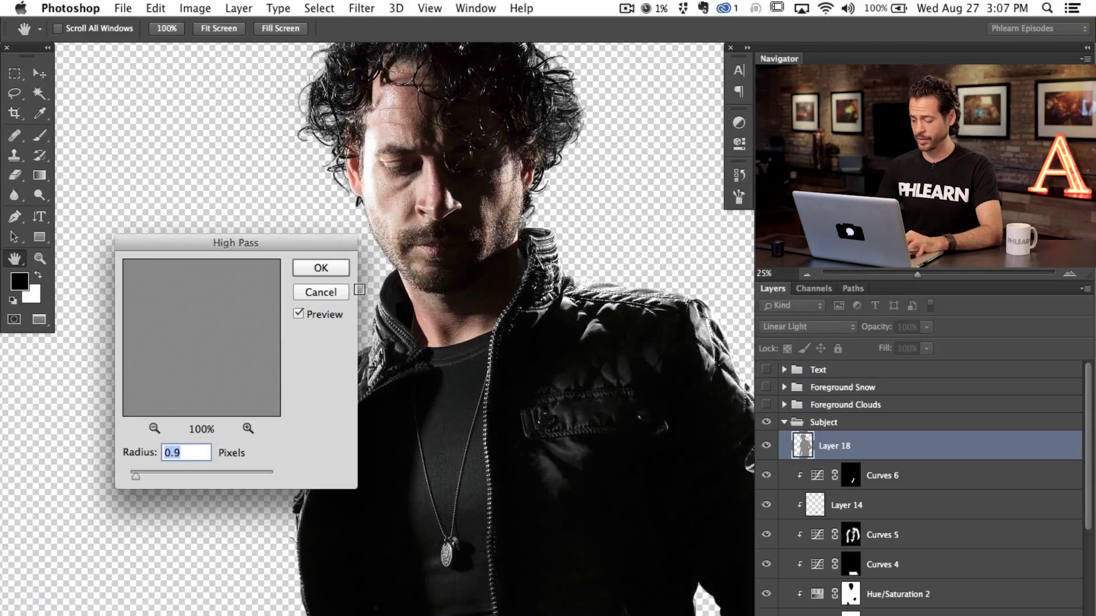
super+click(521, 320)
drag(257, 241, 206, 268)
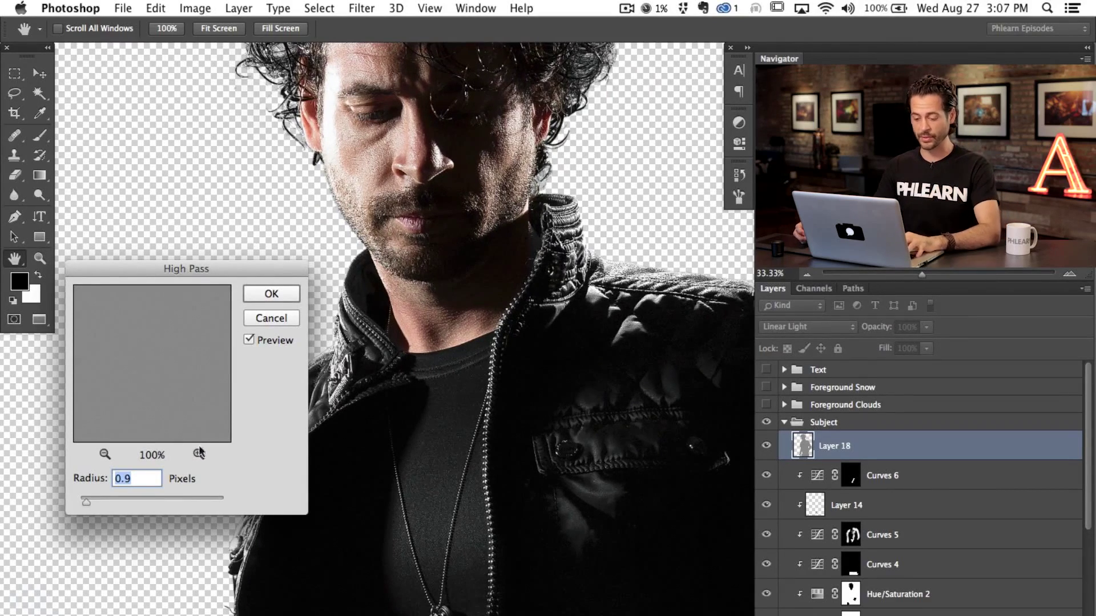
drag(91, 500, 112, 497)
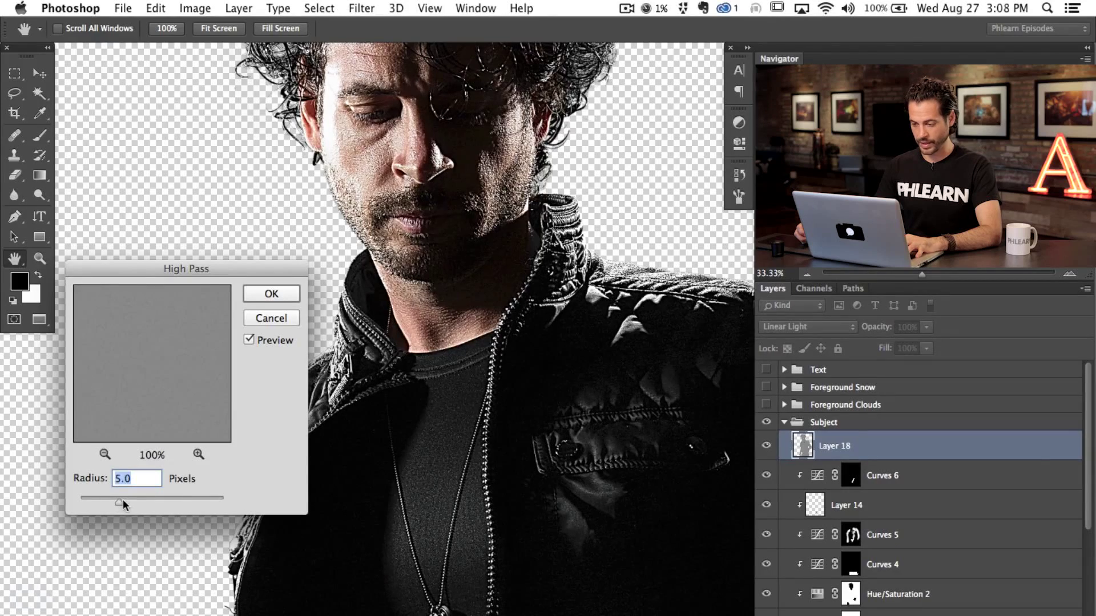
drag(130, 500, 128, 499)
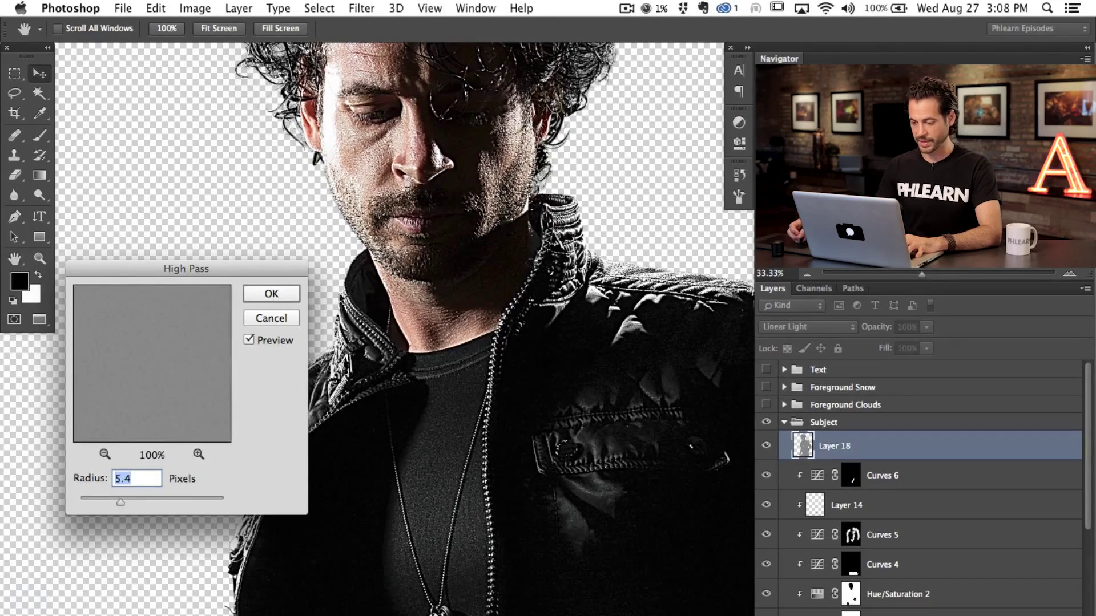
click(288, 295)
- Compare the subject with and without the High Pass layer, and clip that layer to the subject layers below
click(767, 447)
click(767, 446)
click(767, 446)
click(766, 446)
key(super+alt+g)
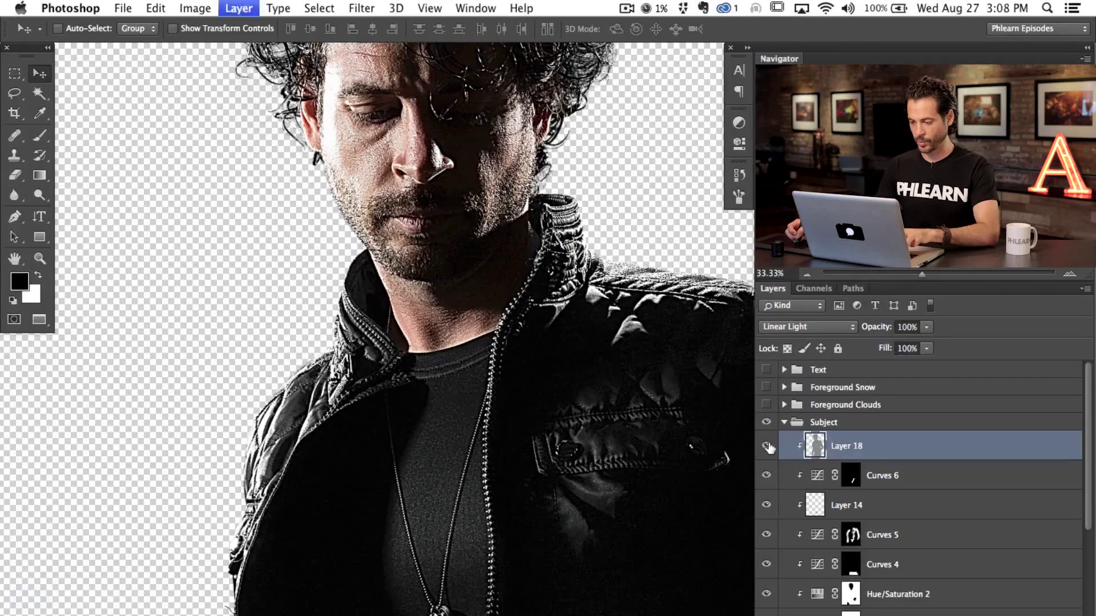
- Toggle the clipped High Pass layer to examine its sharpening on the subject's face, jacket, hand and gun
click(766, 447)
click(766, 447)
click(766, 447)
click(766, 447)
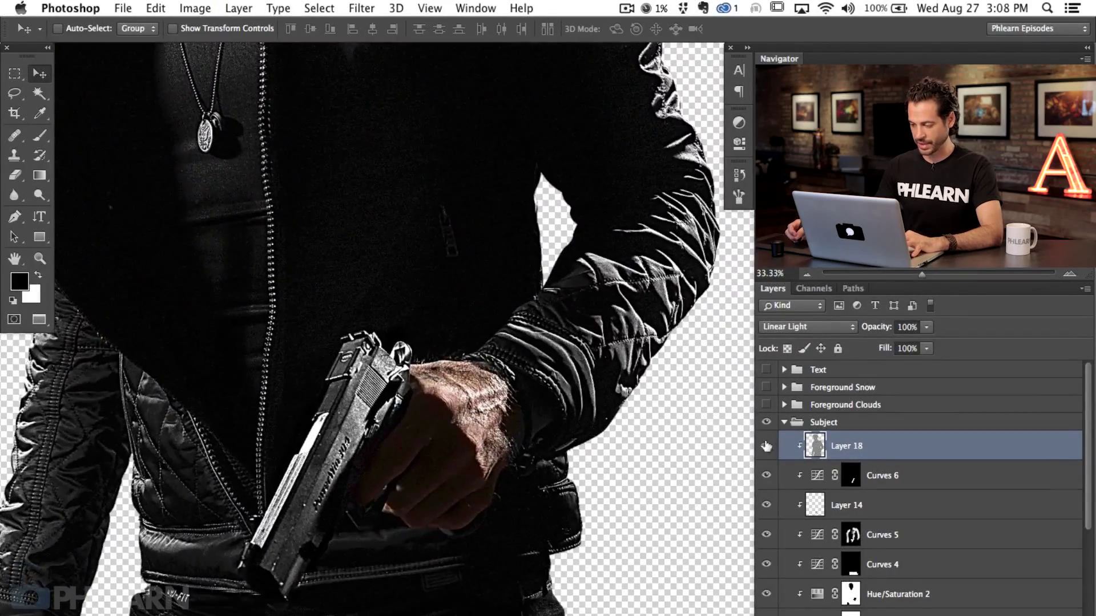
click(766, 447)
click(766, 447)
click(767, 448)
click(767, 447)
- Collapse and hide the Subject group, and fit the whole poster in view
click(785, 423)
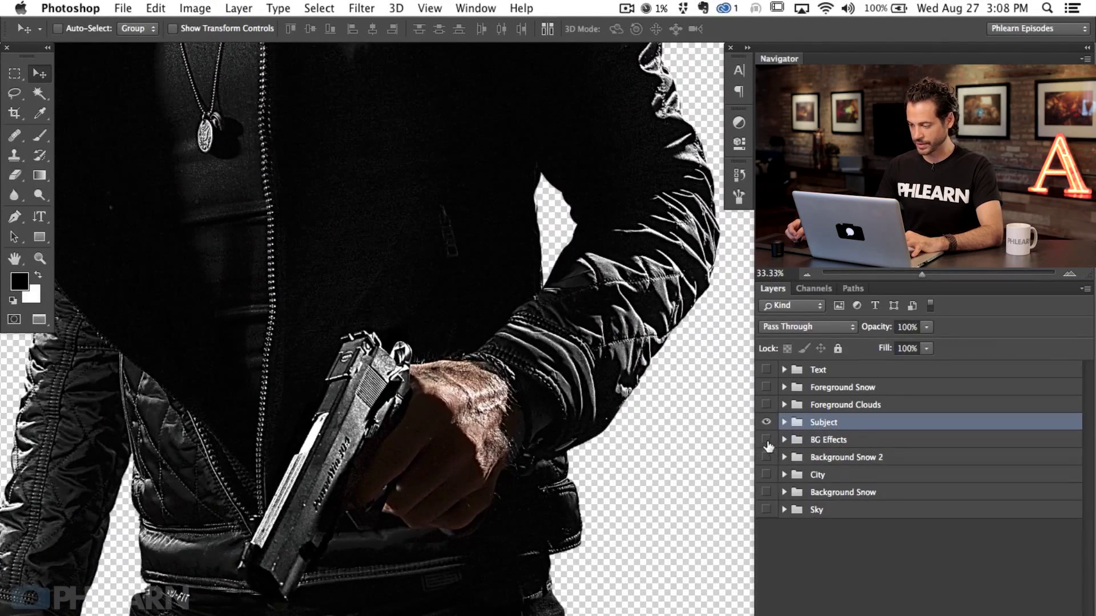
click(766, 422)
key(super+minus)
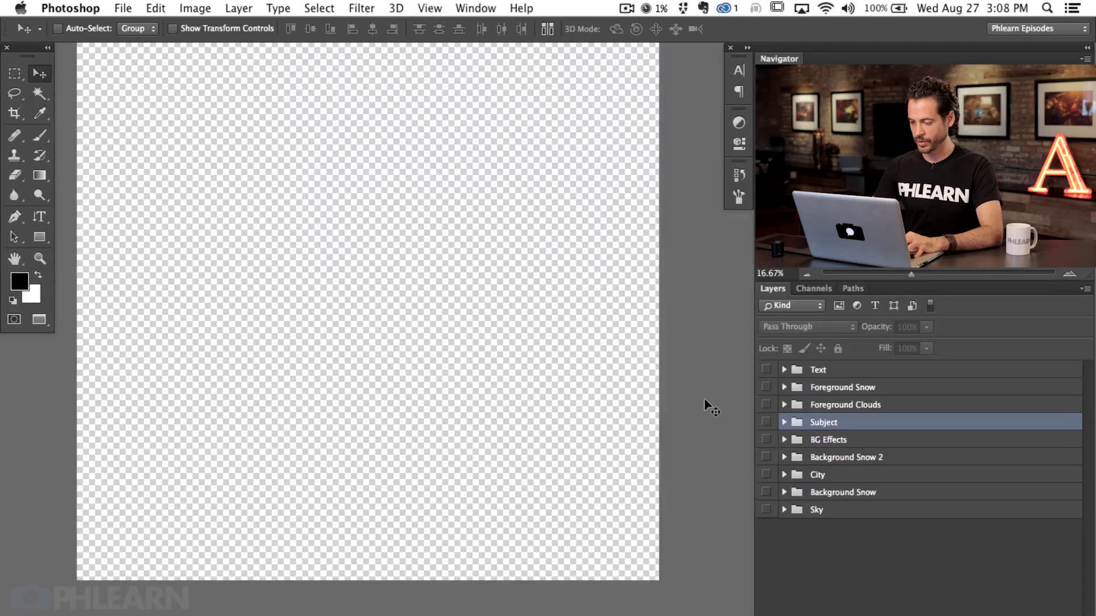
key(super+0)
drag(594, 380, 451, 399)
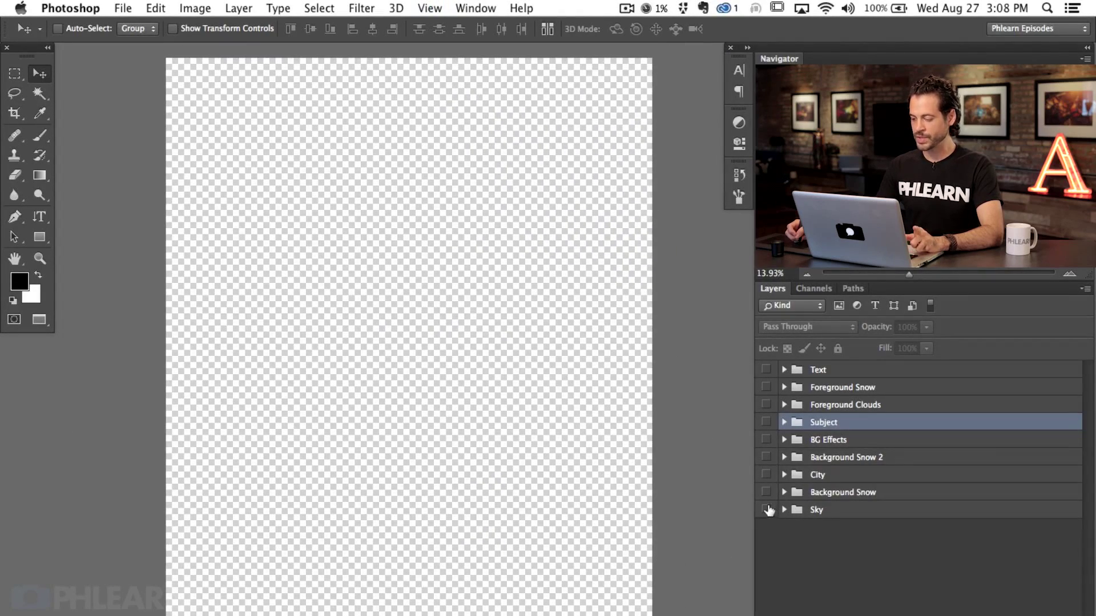
- Show the Sky, Background Snow and City groups, and compare the poster with and without the city
click(767, 510)
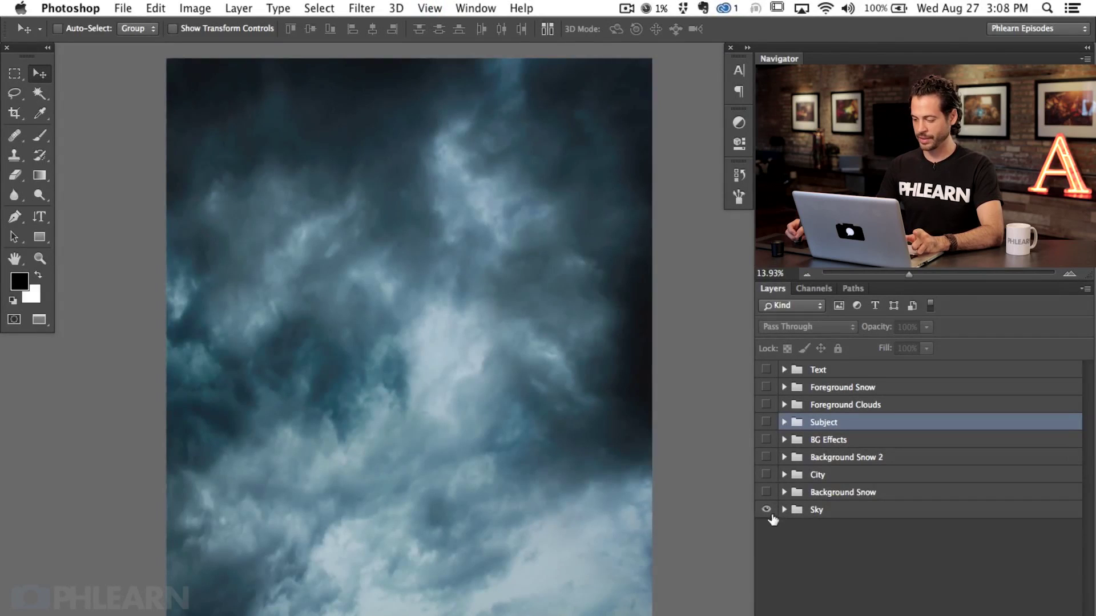
click(766, 475)
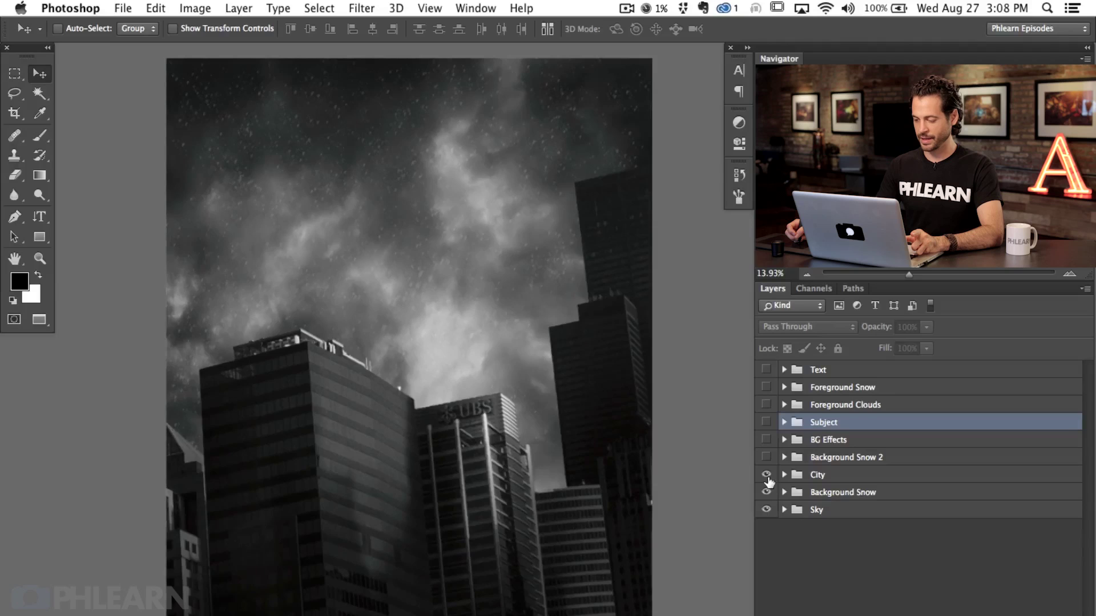
click(766, 474)
click(766, 474)
click(767, 475)
click(767, 475)
- Examine what each layer and the building mask contribute inside the City group, and collapse the group
click(784, 475)
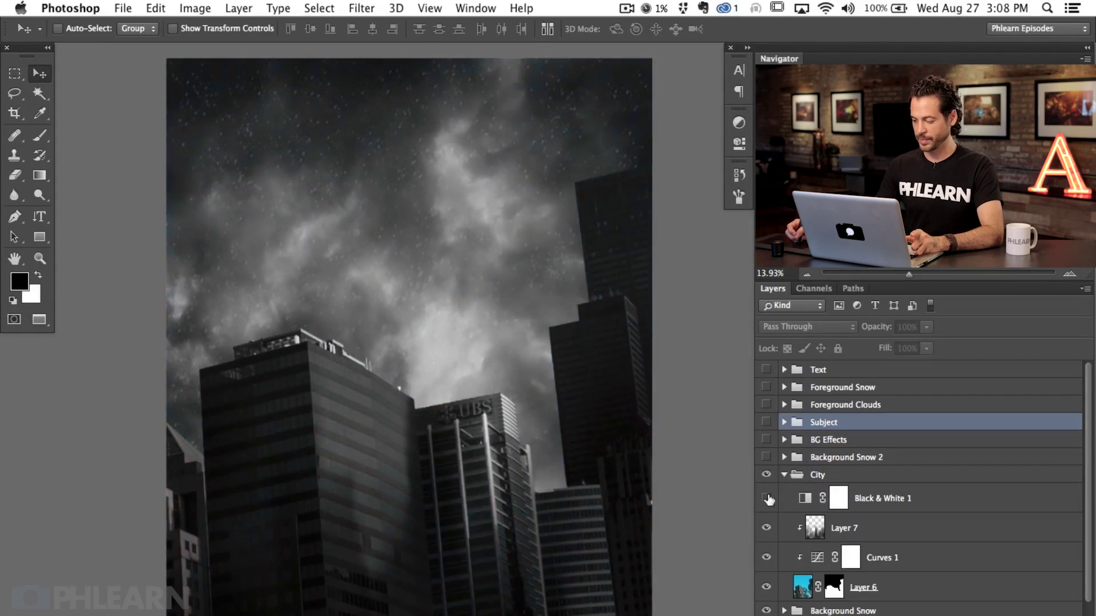
click(766, 499)
click(767, 556)
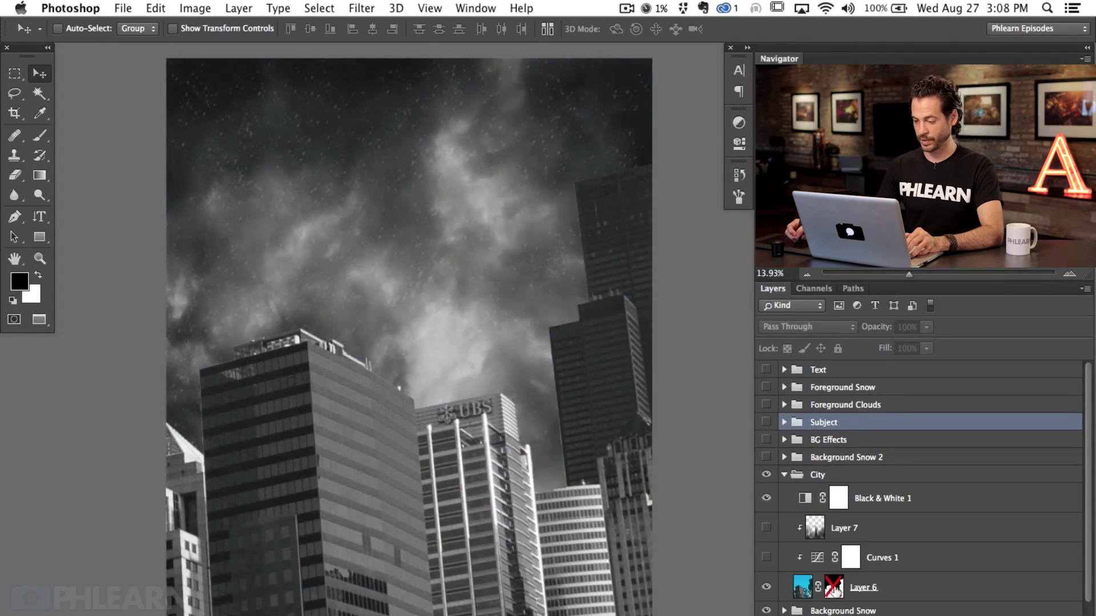
shift+click(833, 588)
shift+click(833, 588)
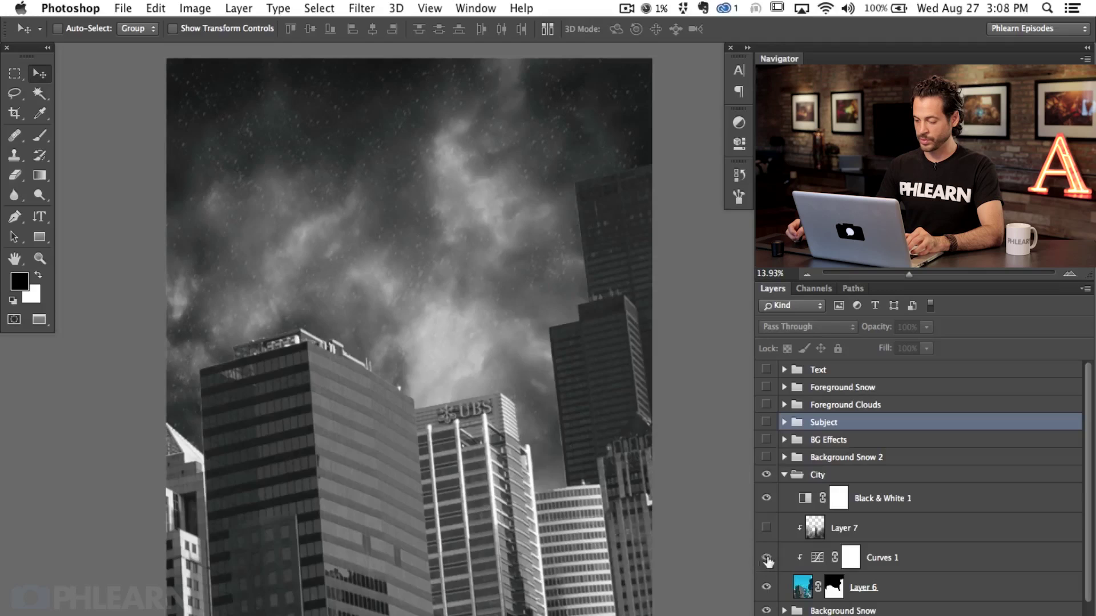
click(766, 556)
click(766, 528)
click(782, 474)
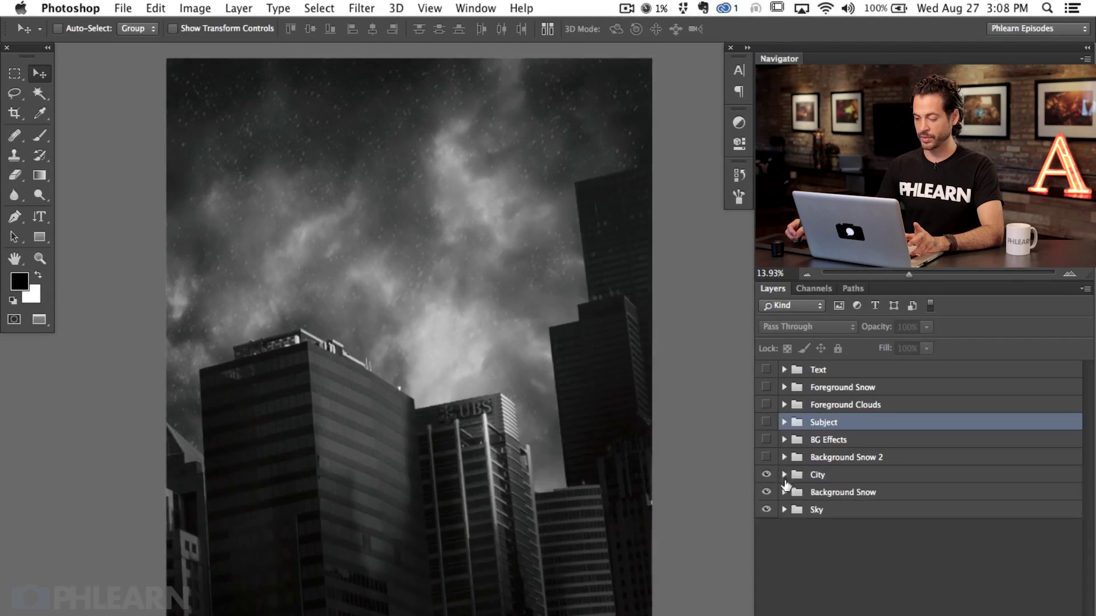
- Show the Background Snow 2, BG Effects, Subject, Foreground Clouds, Foreground Snow and Text groups
click(766, 457)
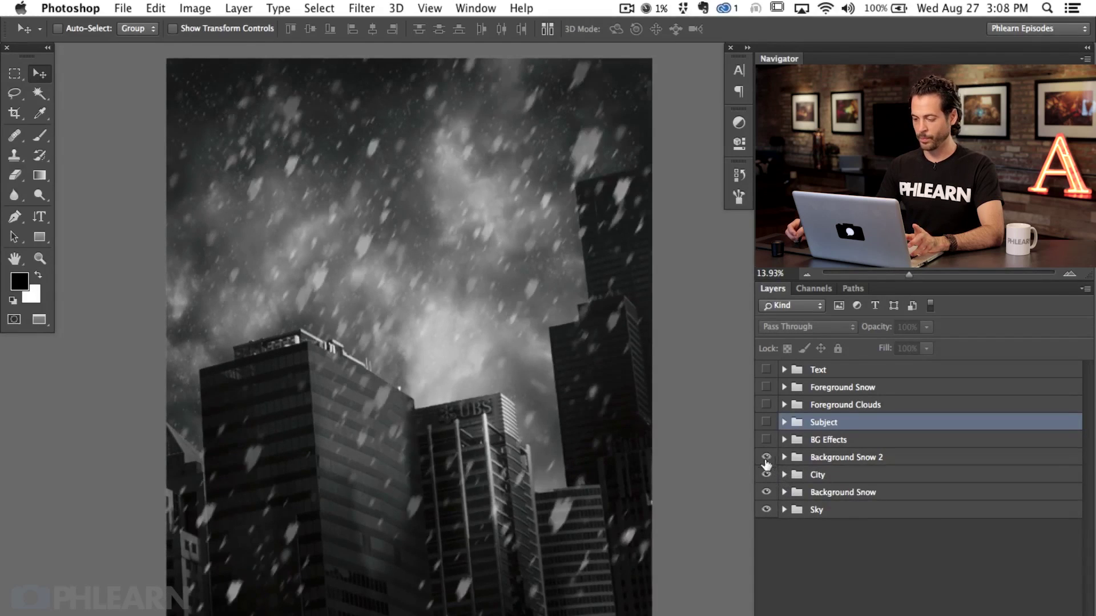
click(766, 440)
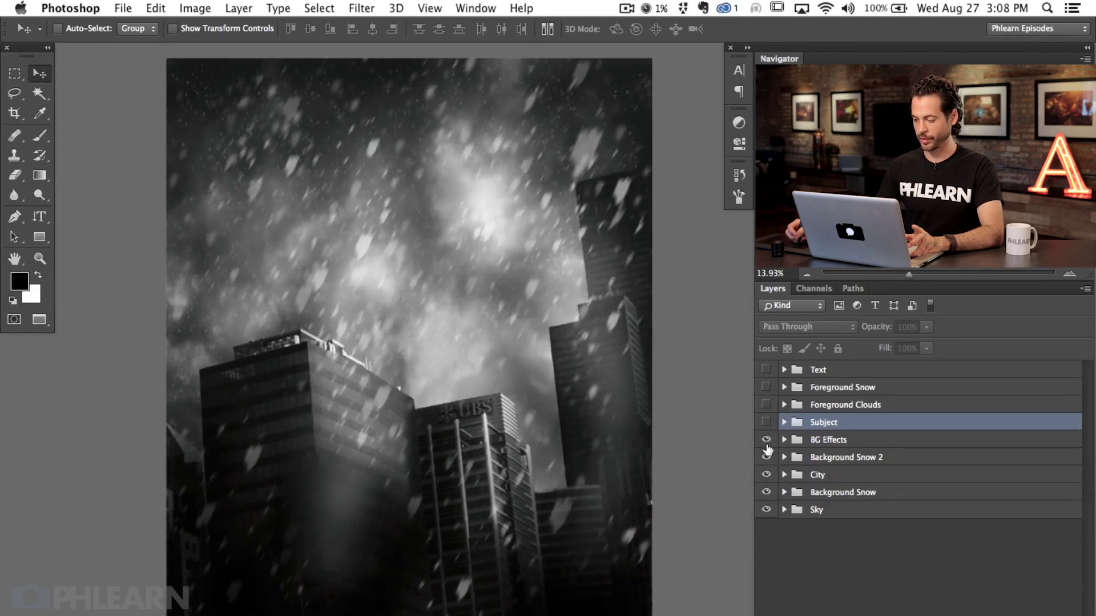
click(767, 422)
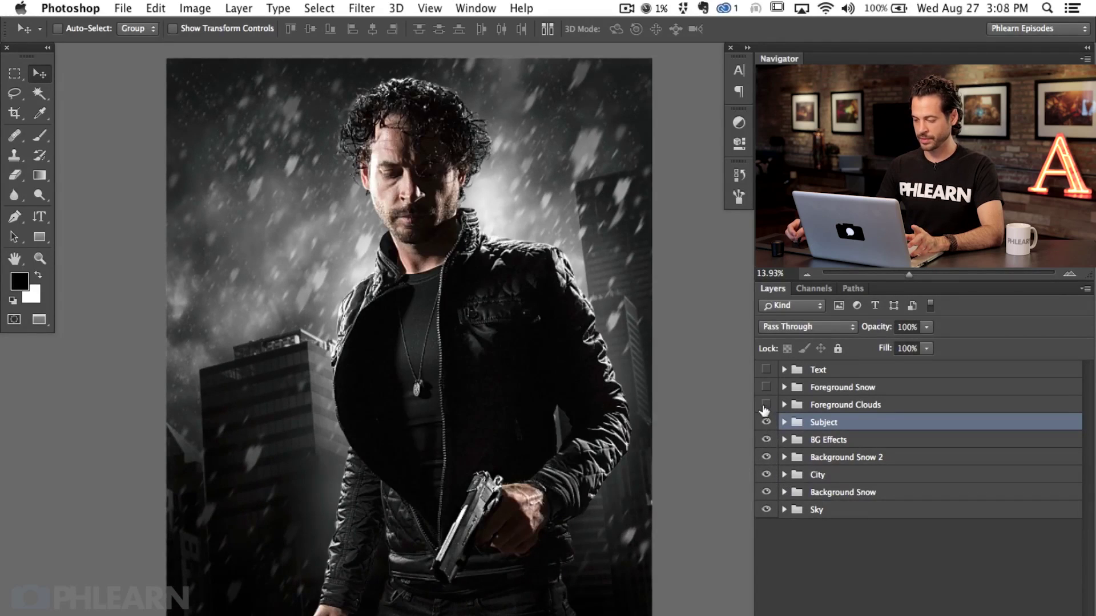
click(766, 404)
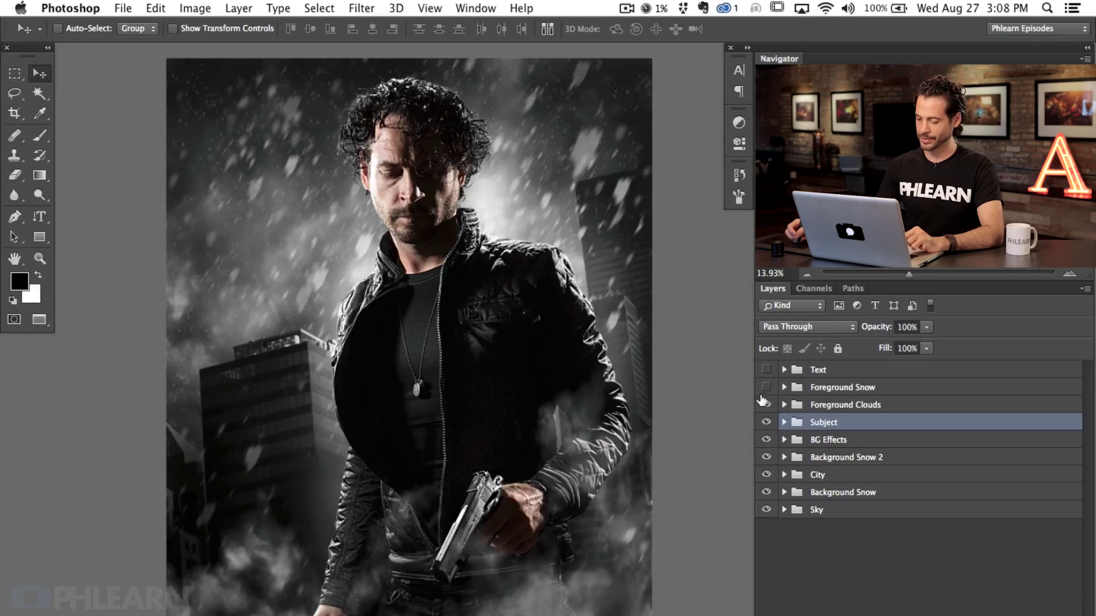
click(766, 388)
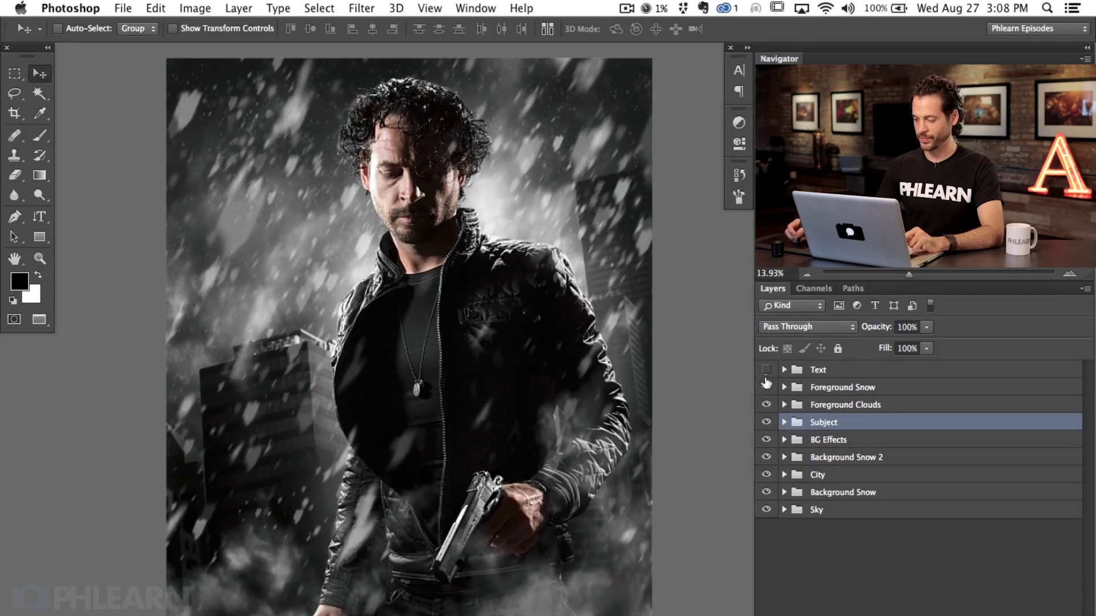
click(766, 370)
- Toggle the Foreground Snow group to compare the poster with and without the falling snow over the subject
click(765, 388)
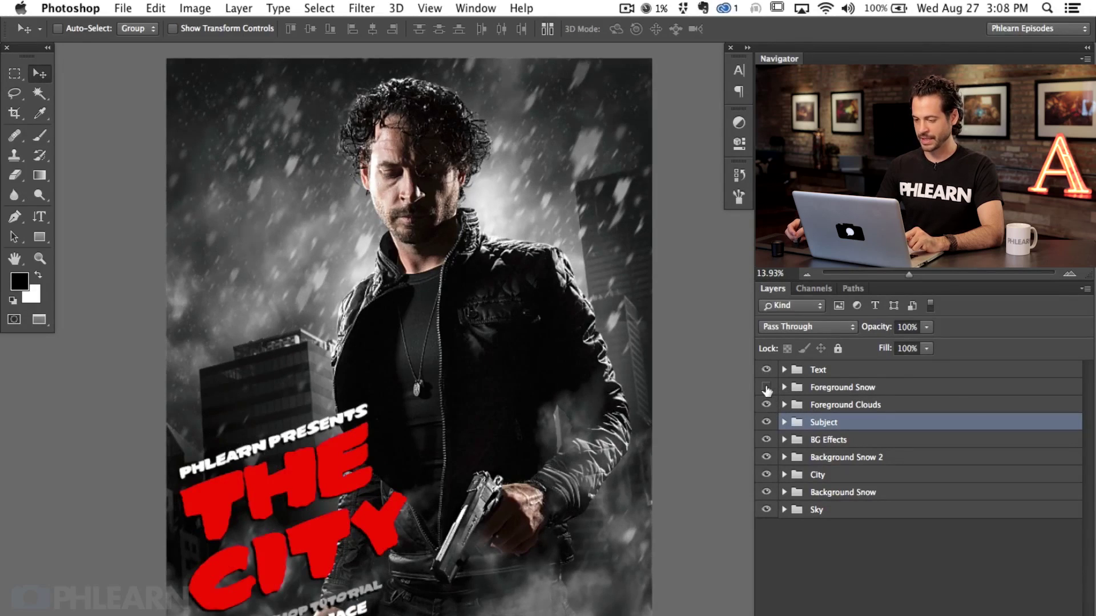
click(766, 388)
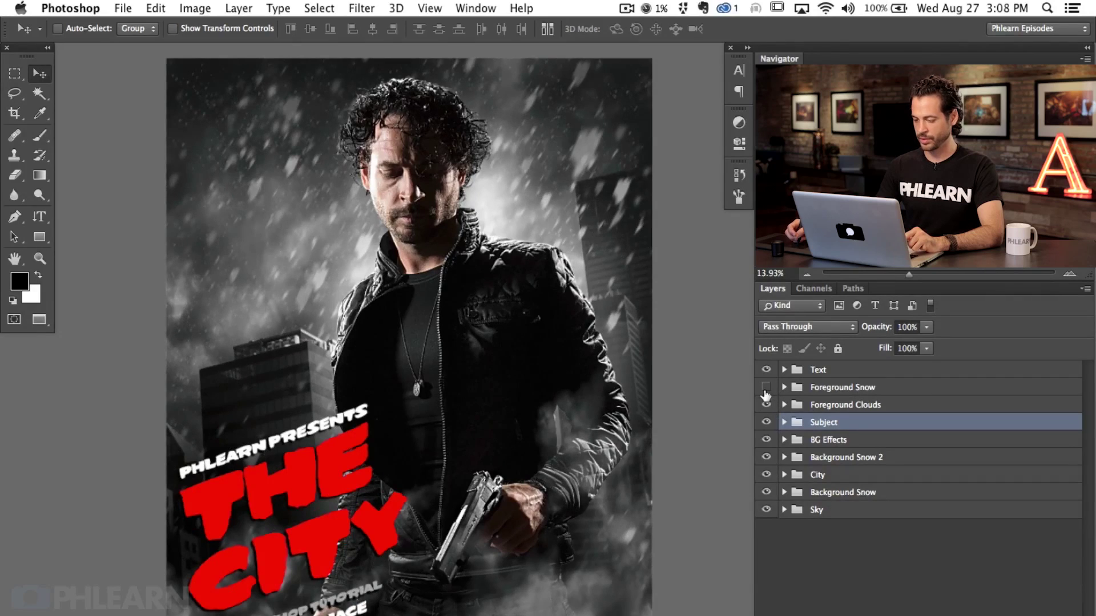
click(766, 388)
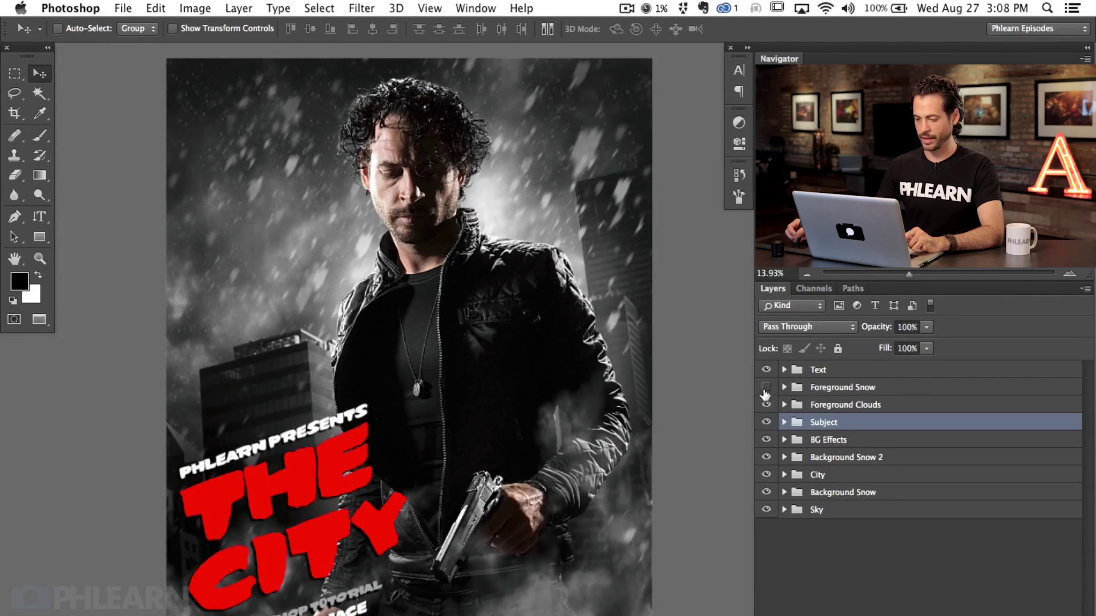
click(765, 388)
click(765, 391)
click(765, 392)
- Add a layer mask to the Foreground Snow group and paint black at 50% flow over the subject's lower body and gun
click(814, 394)
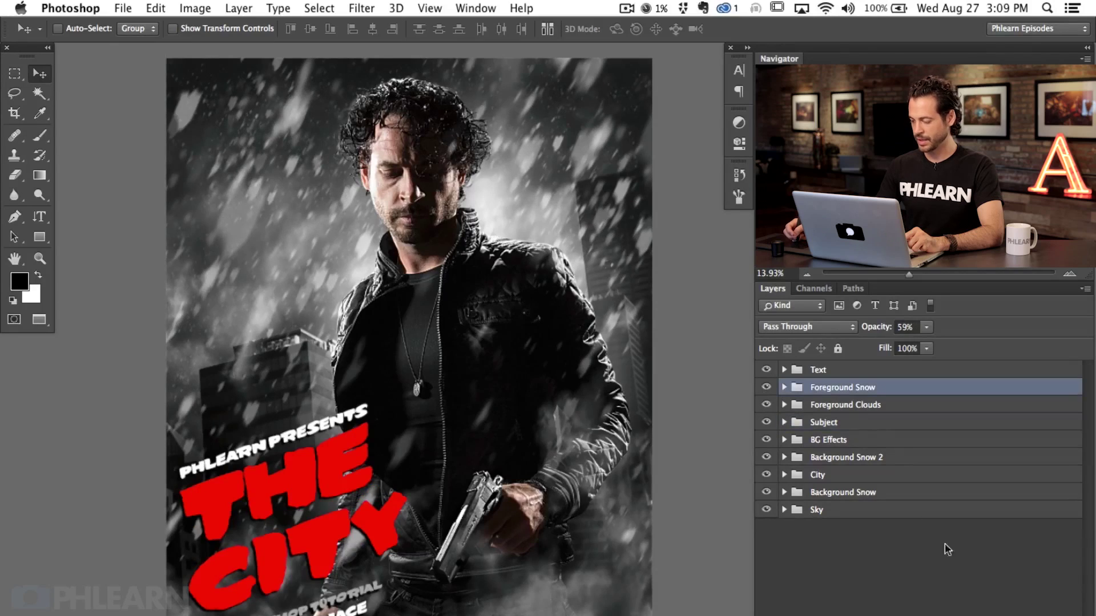
click(980, 596)
key(b)
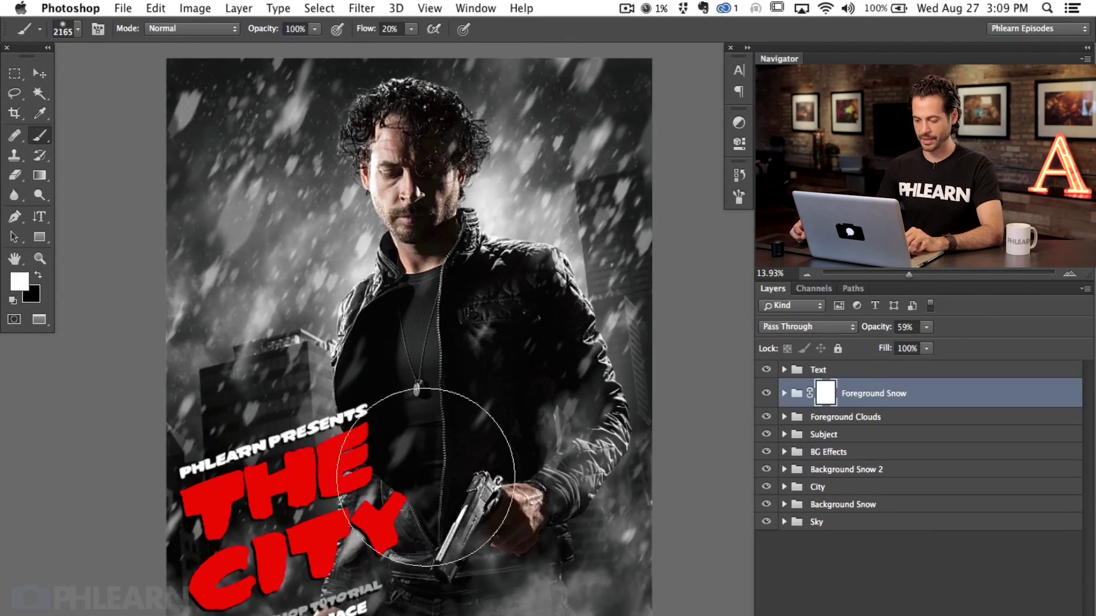
key(x)
key(shift+5)
mouse_move(382, 478)
mouse_down()
mouse_move(464, 465)
mouse_move(574, 391)
mouse_move(623, 261)
mouse_move(464, 306)
mouse_move(509, 521)
mouse_move(648, 533)
mouse_move(645, 542)
mouse_up()
- Check the poster with and without the Subject group, and select that group with the Move tool
click(767, 436)
click(768, 436)
click(846, 435)
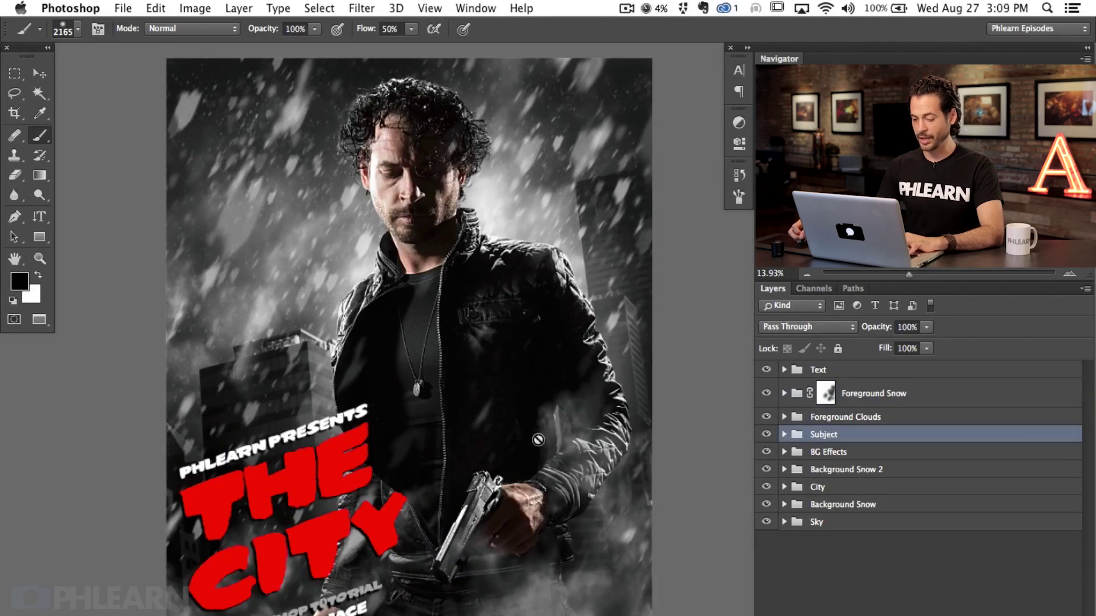
key(v)
drag(473, 501, 519, 477)
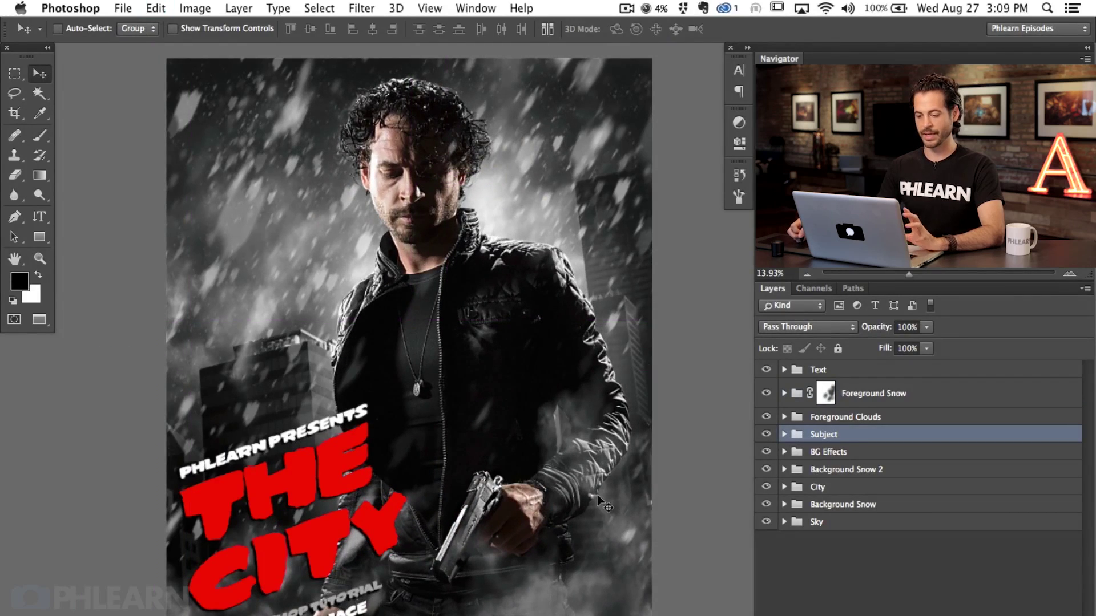
- Check the background by toggling the snow and city groups, and expand the City group to examine Layer 6
click(766, 469)
click(766, 487)
click(766, 486)
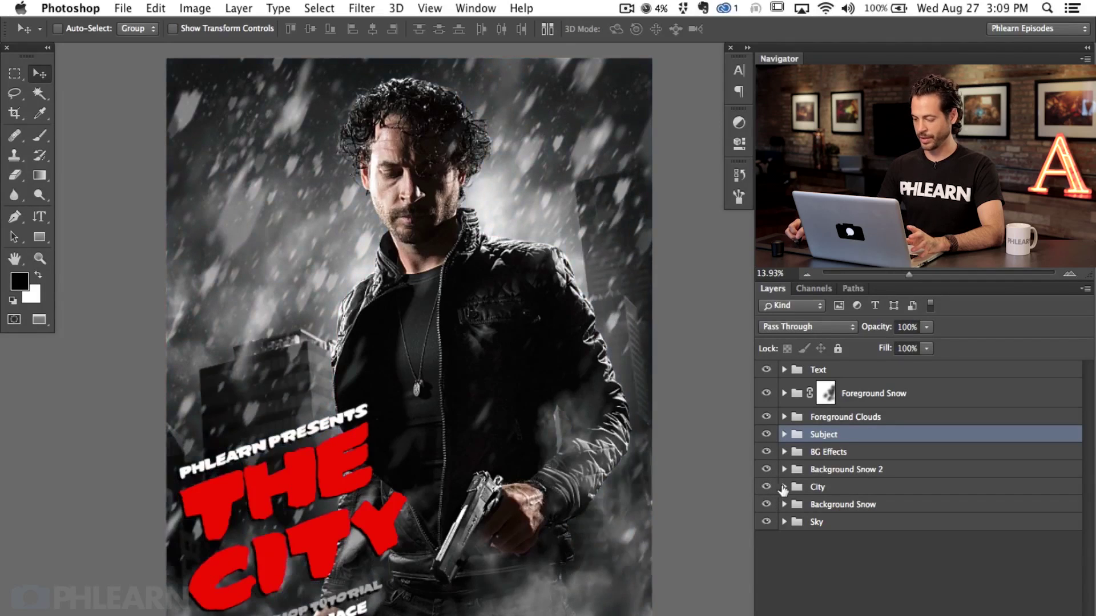
click(784, 487)
click(767, 599)
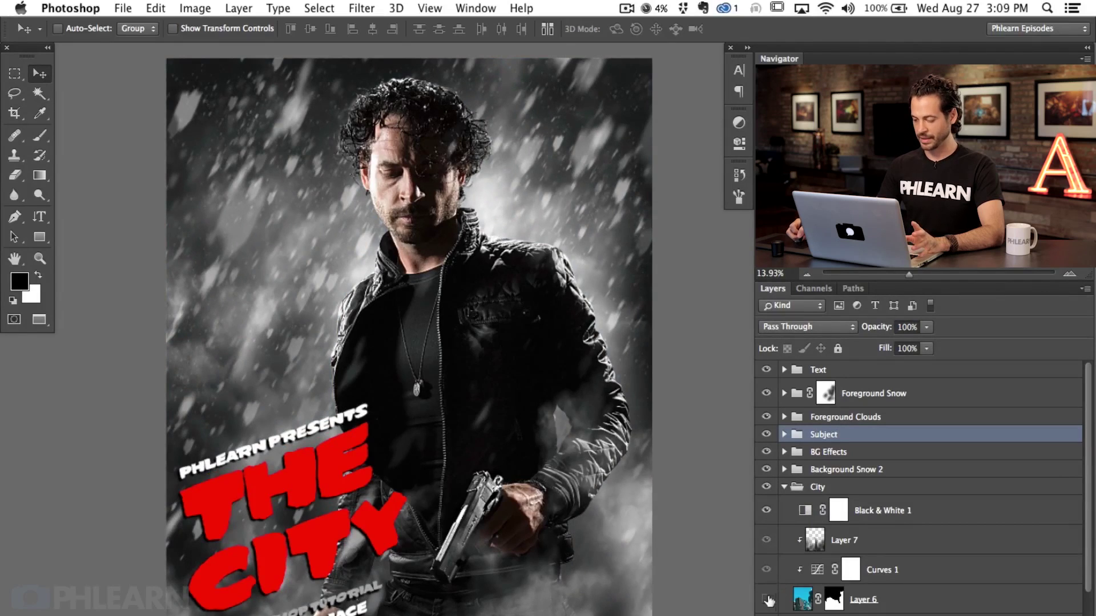
click(766, 599)
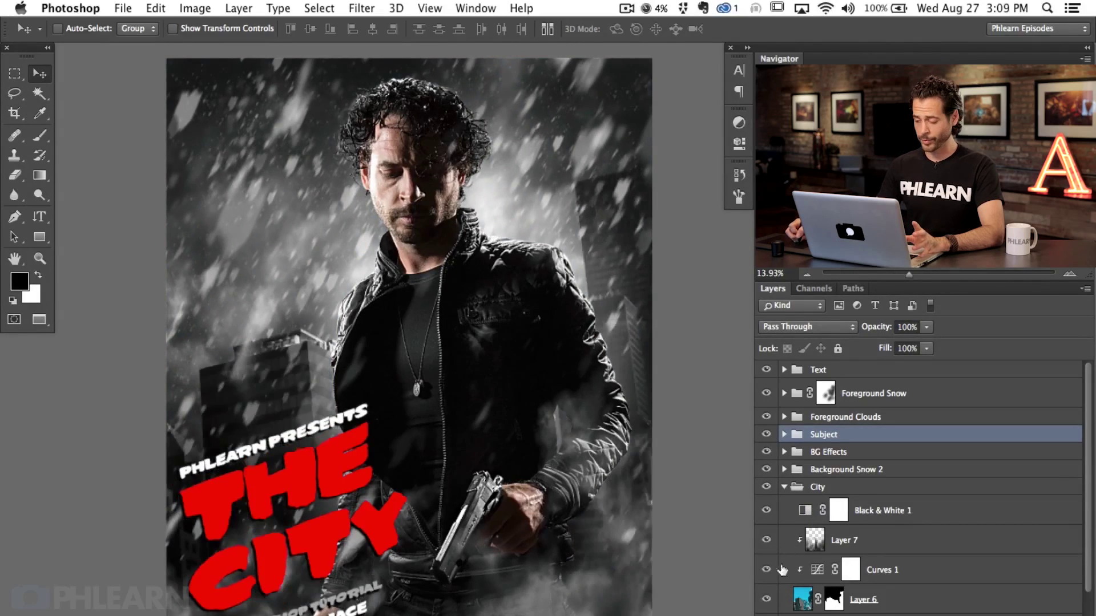
- Collapse the City group and review the whole poster in full-screen view
click(784, 488)
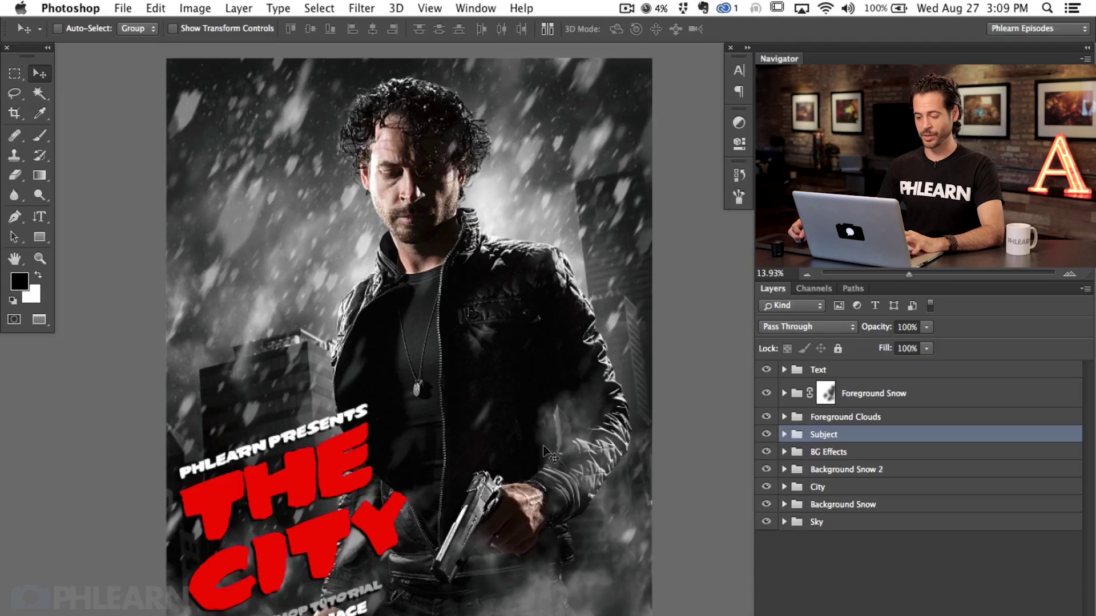
drag(592, 491, 594, 489)
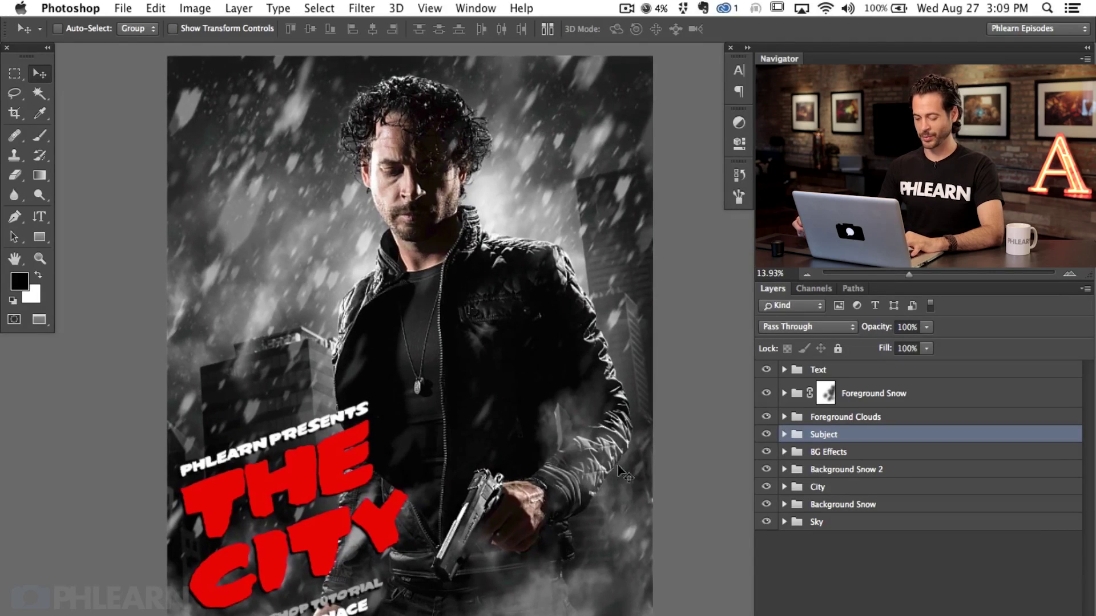
key(f)
key(f)
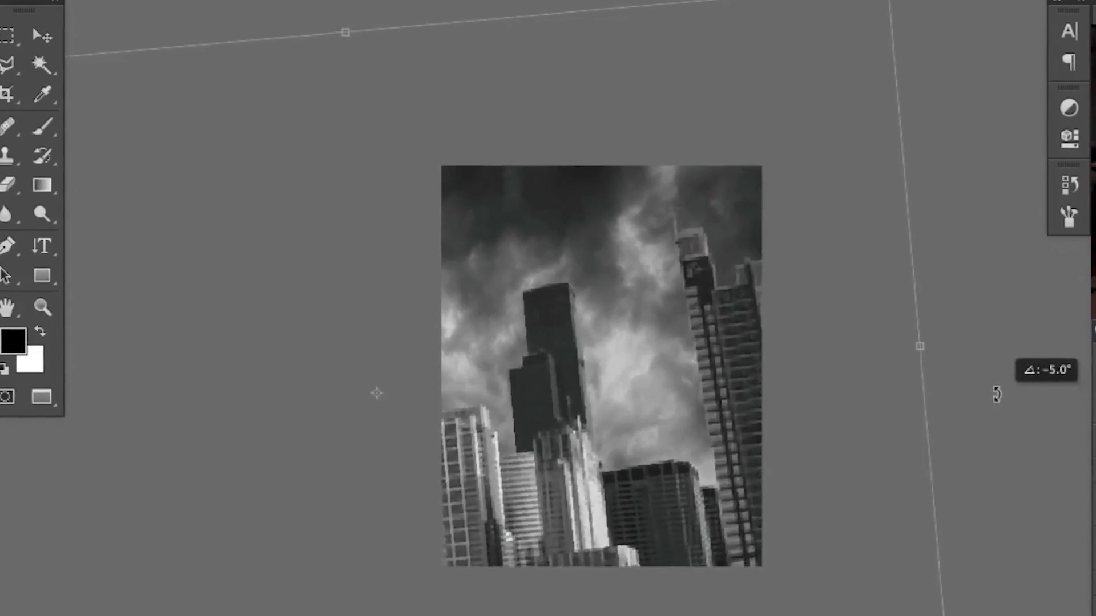
- Rotate the city skyline image by about -5° with Free Transform
drag(748, 463, 955, 374)
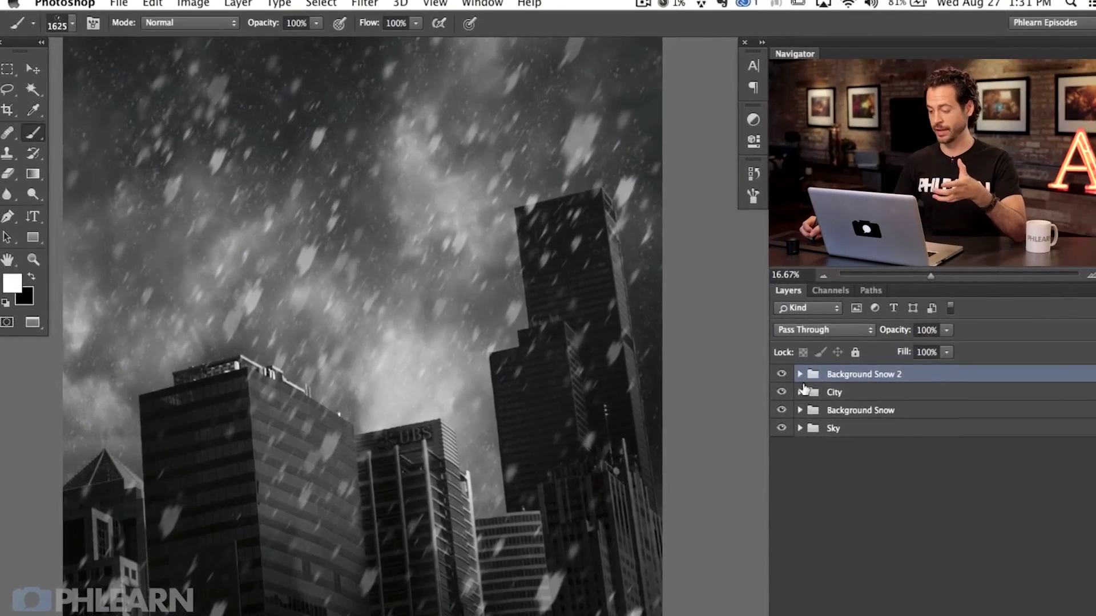
- Expand the Background Snow 2 group and hide Layer 10 and Layer 9 to check what each snow layer adds
click(800, 374)
click(781, 398)
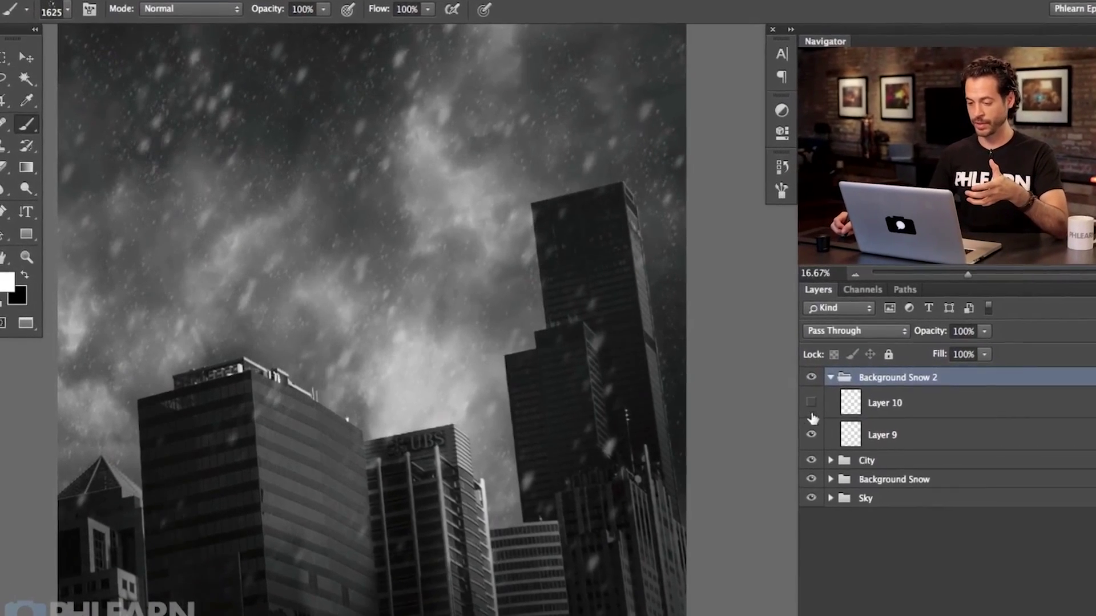
click(811, 402)
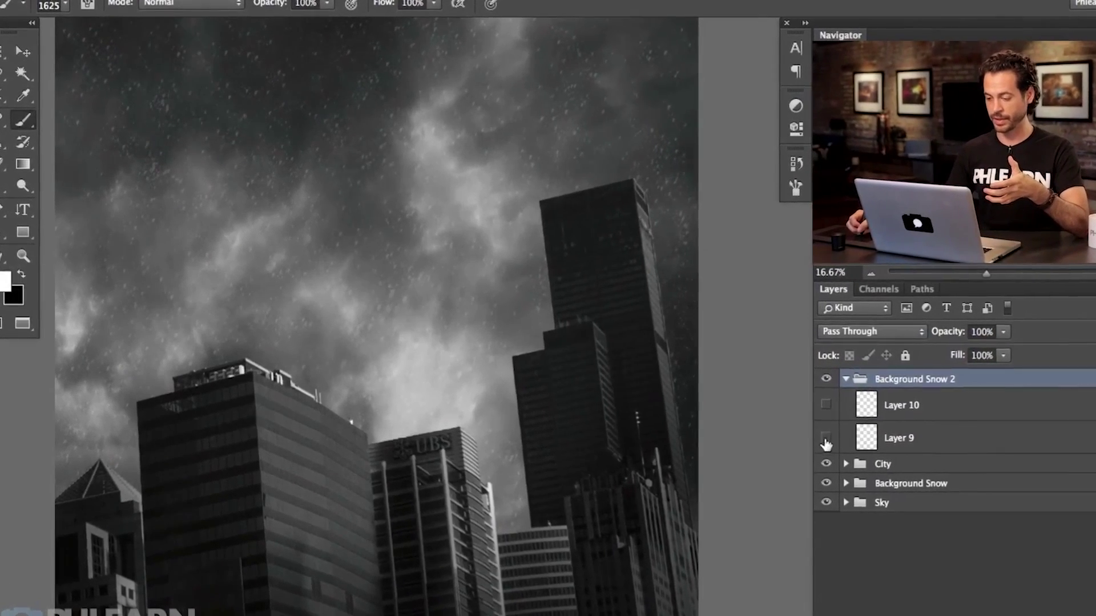